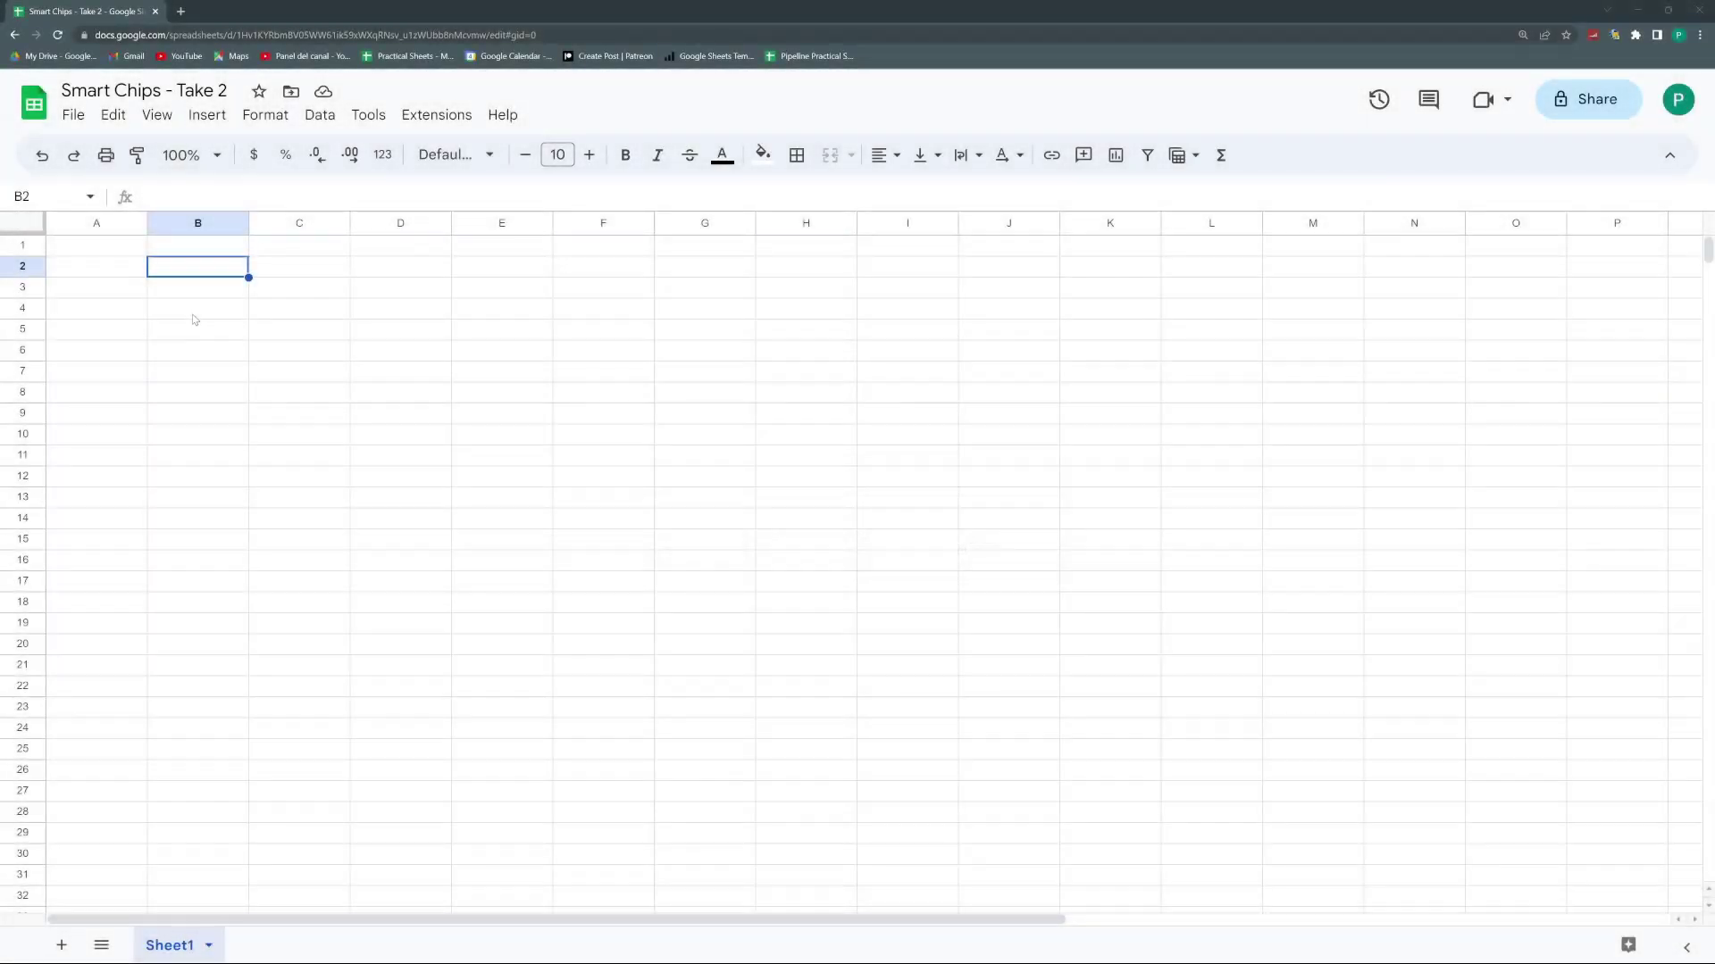
- Show the blank spreadsheet full screen with the menus hidden and enlarge the page to 300%
left_click(200, 296)
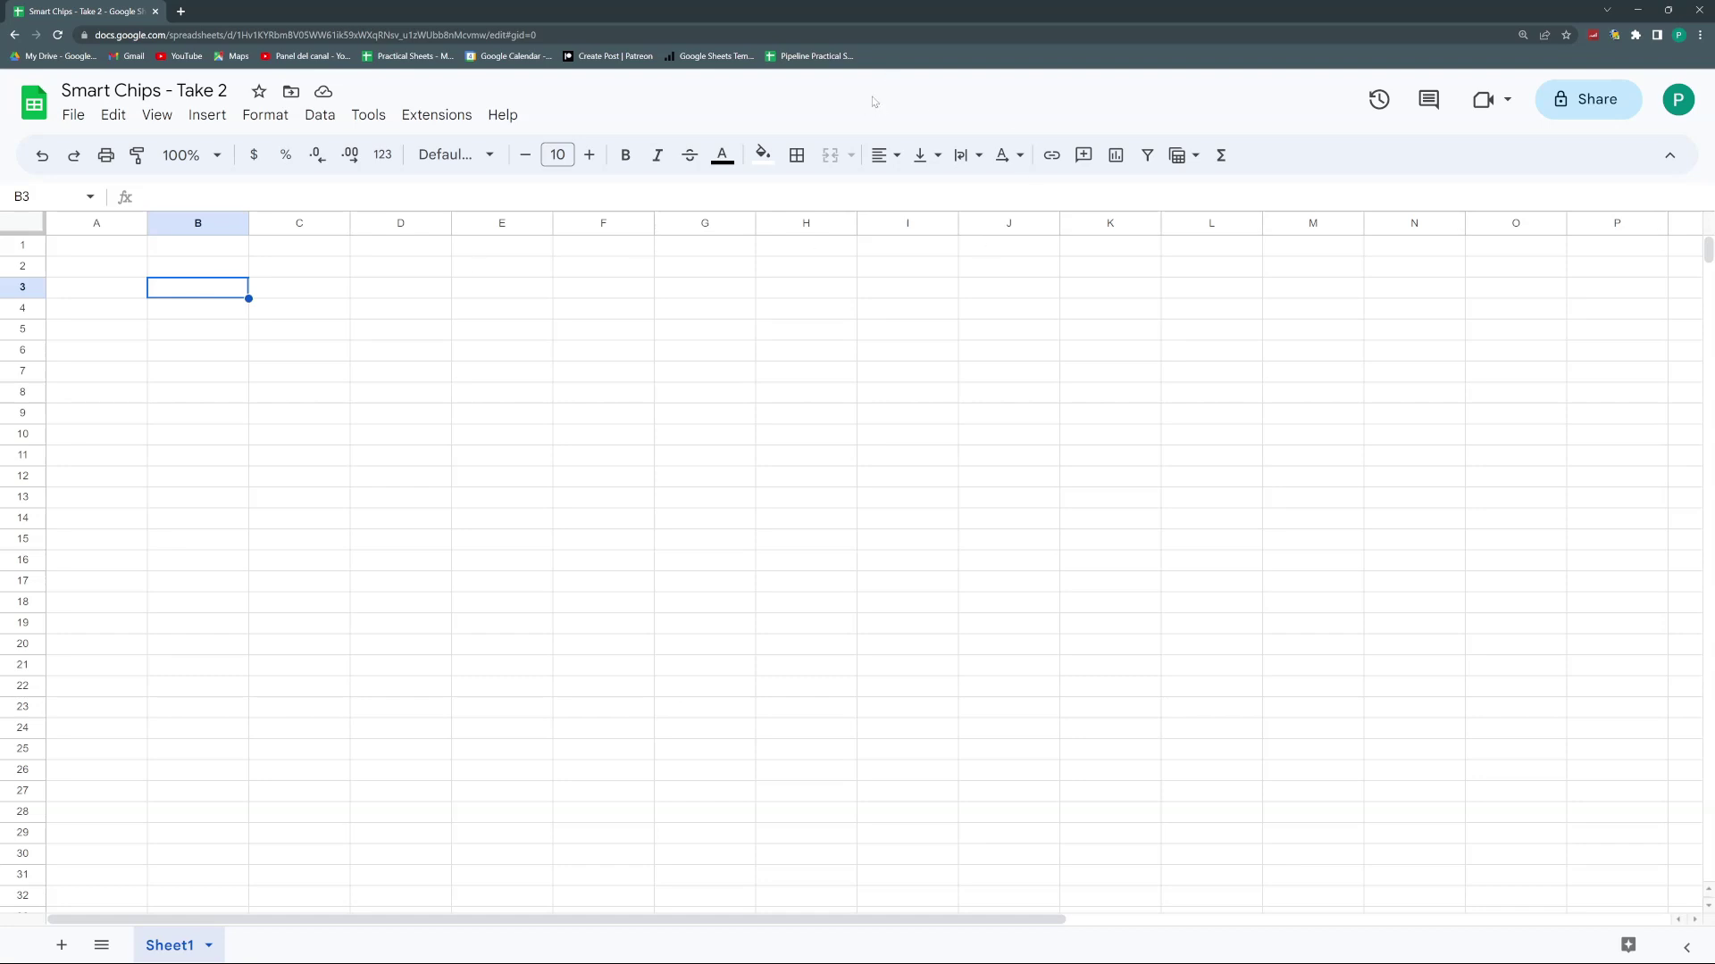
key("F11")
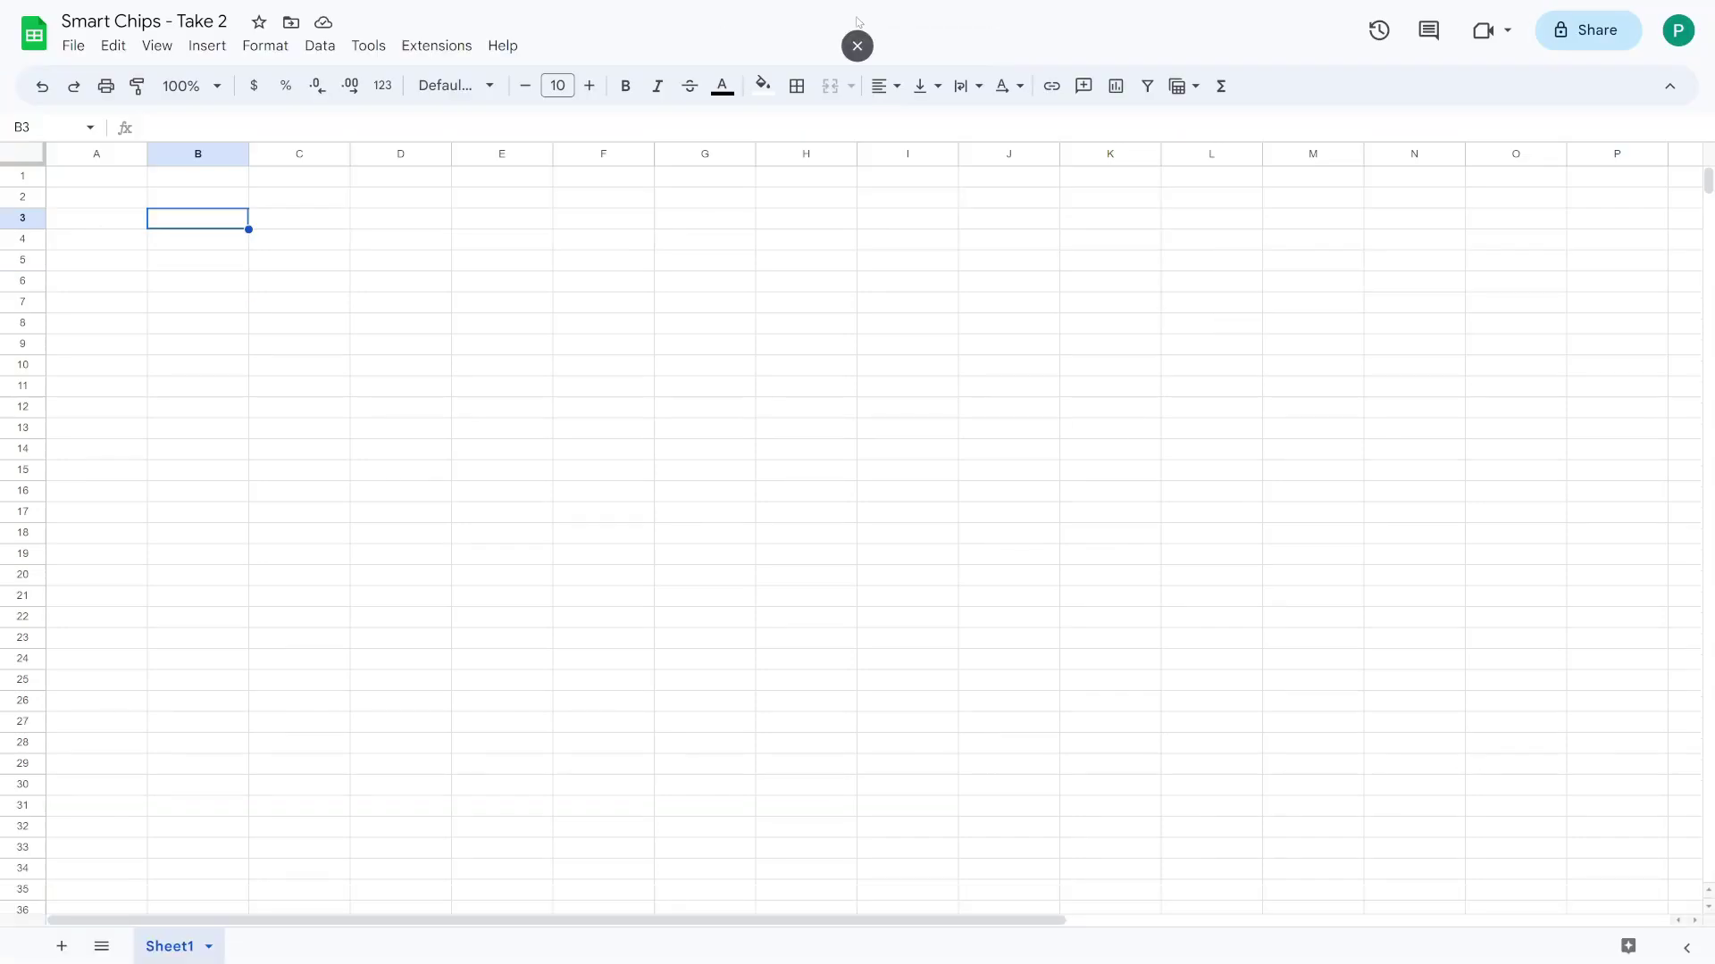
left_click(1669, 86)
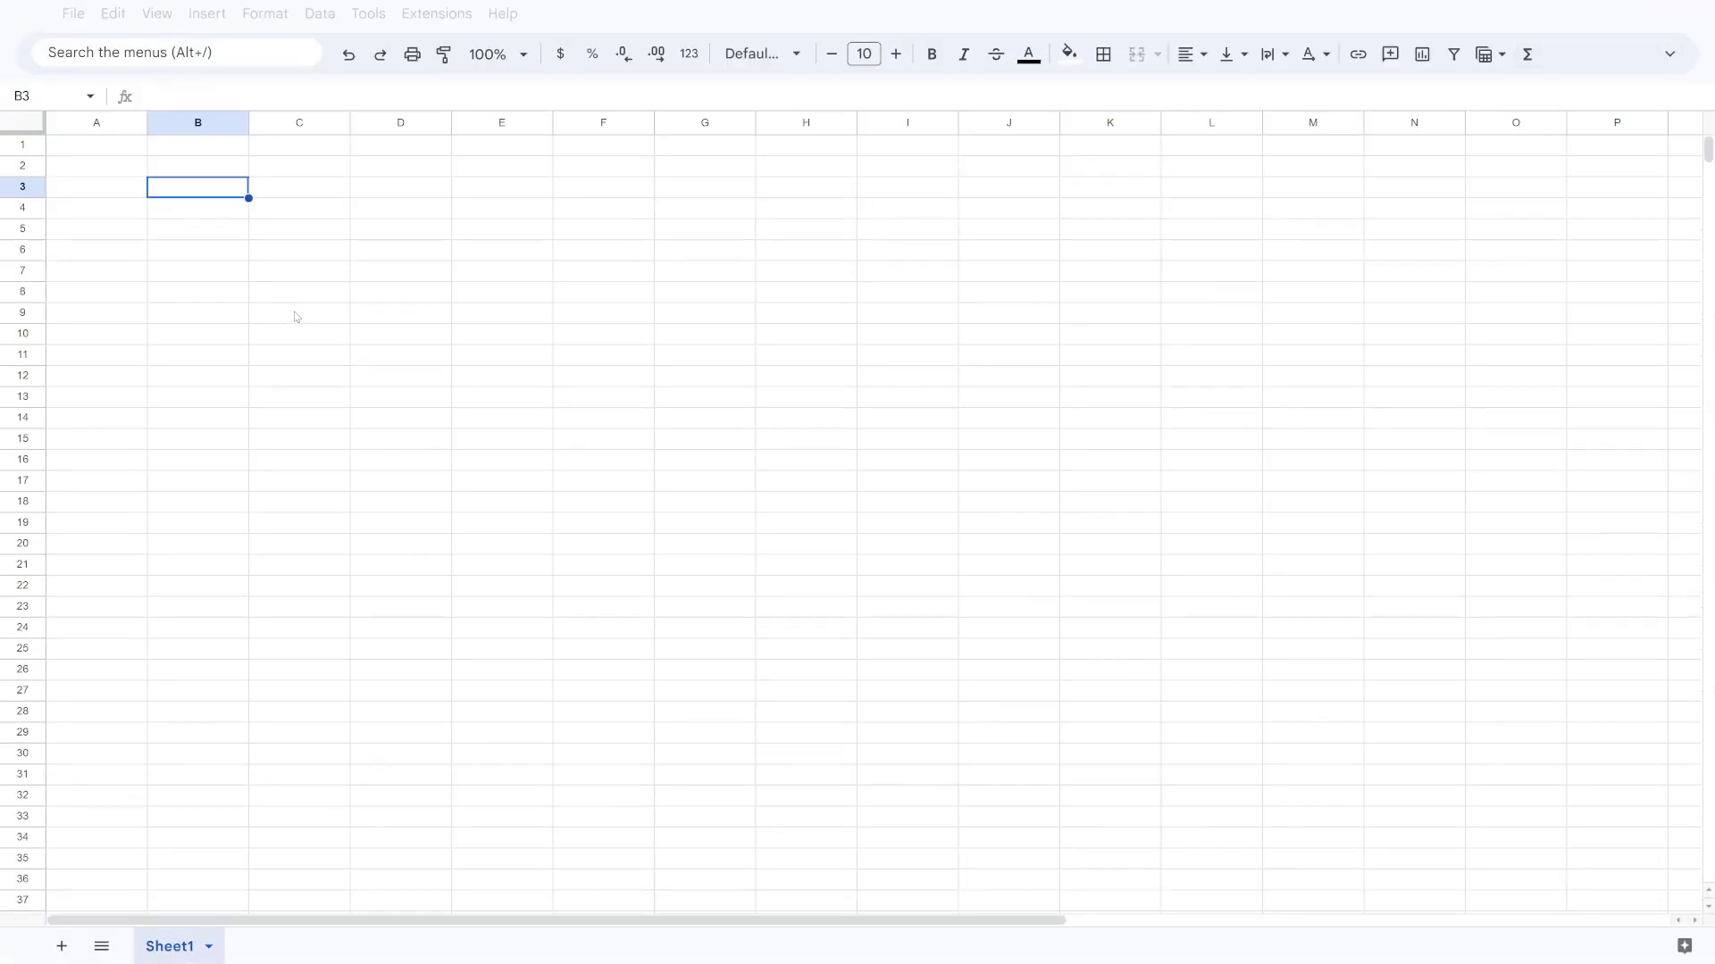
left_click(298, 315)
key("ctrl+plus")
key("ctrl+plus")
key("ctrl+plus")
key("ctrl+plus")
key("ctrl+plus")
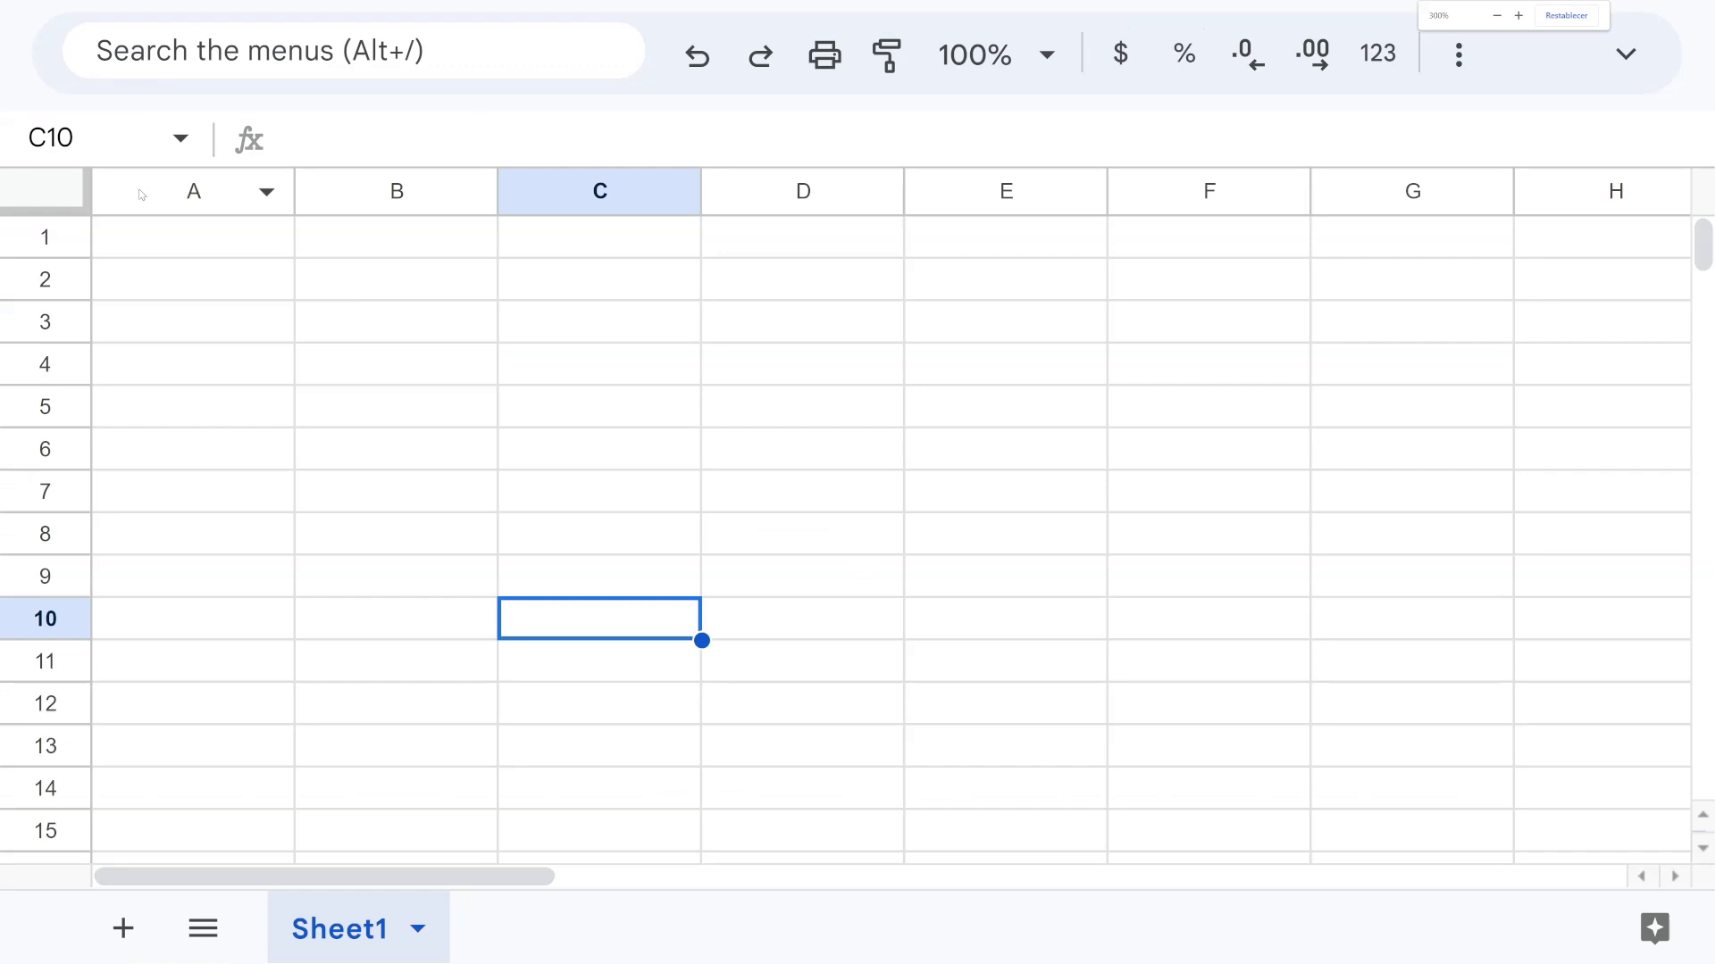
- Examine the smart chip categories offered for cell A1, from people and files through dates and calendar events to components
left_click(186, 268)
left_click(190, 246)
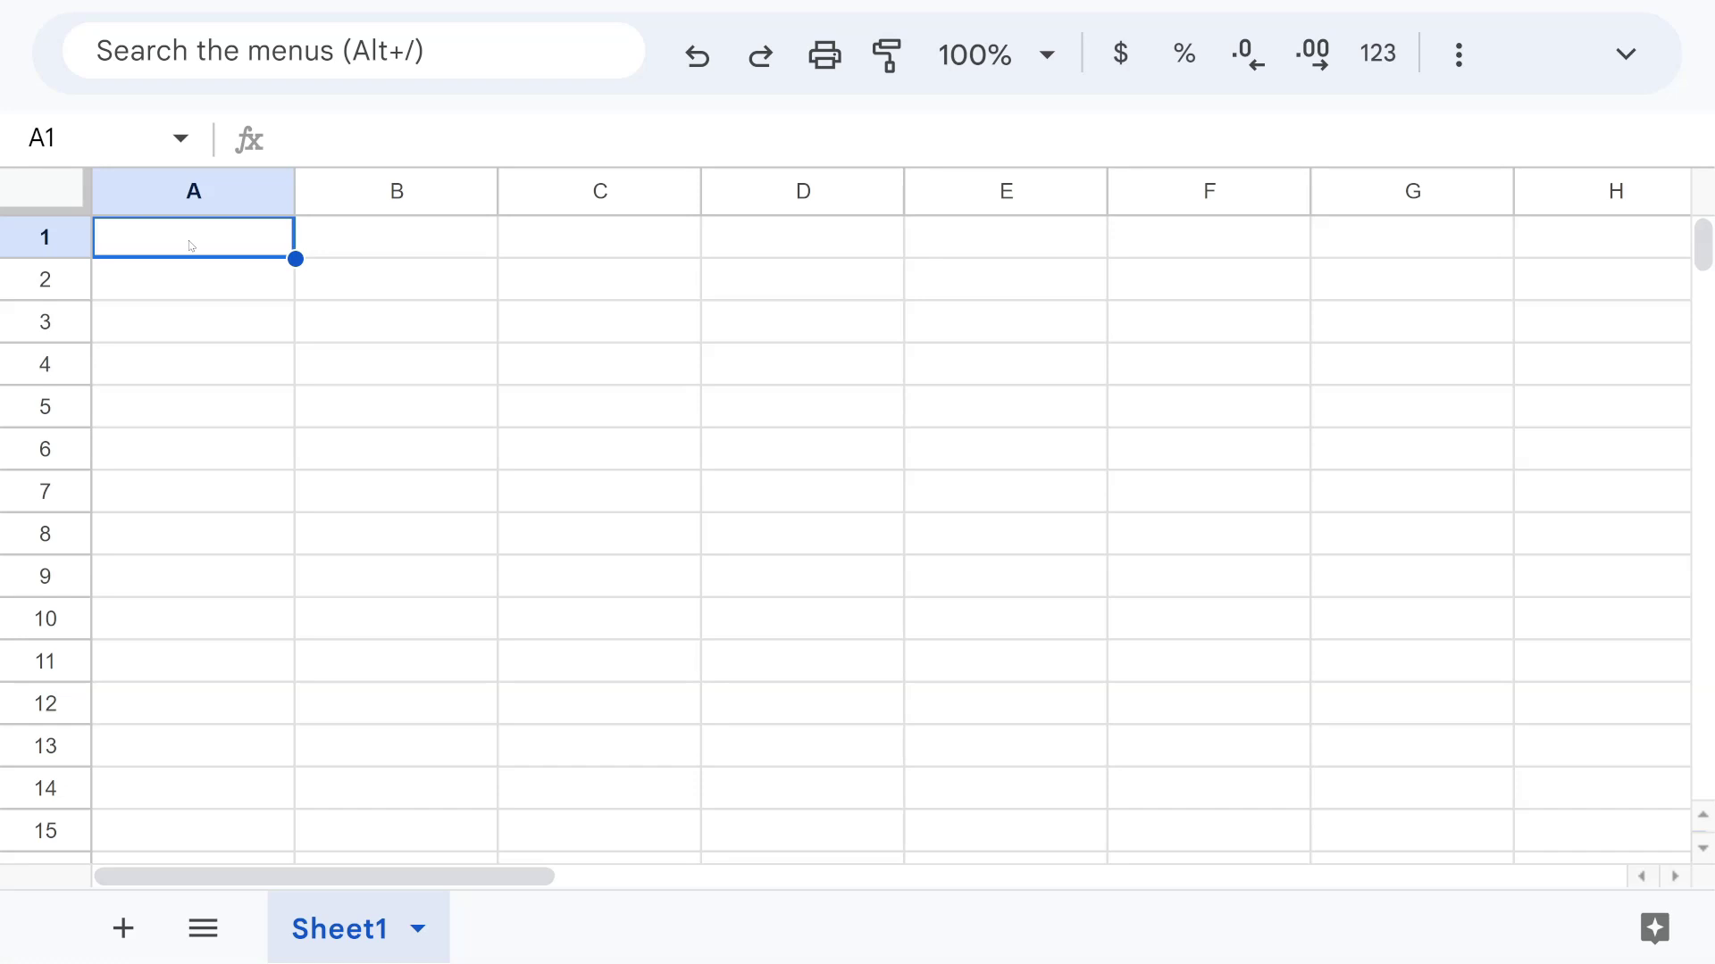
type("@")
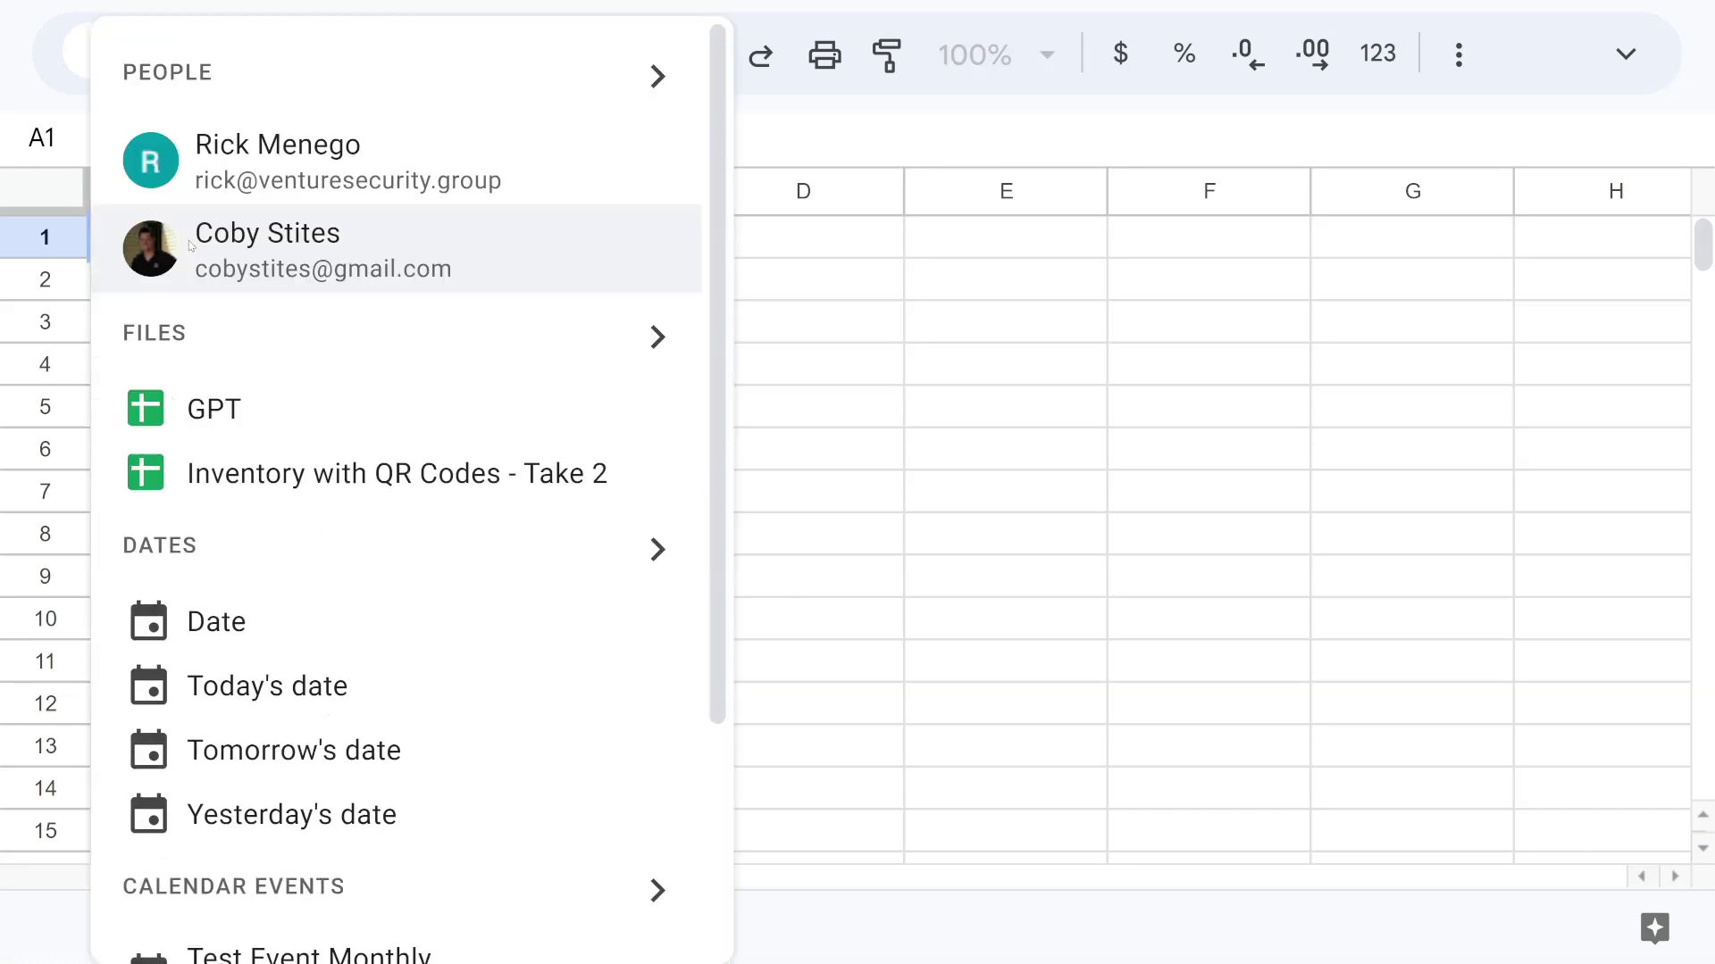
scroll(268, 406, "down", 1)
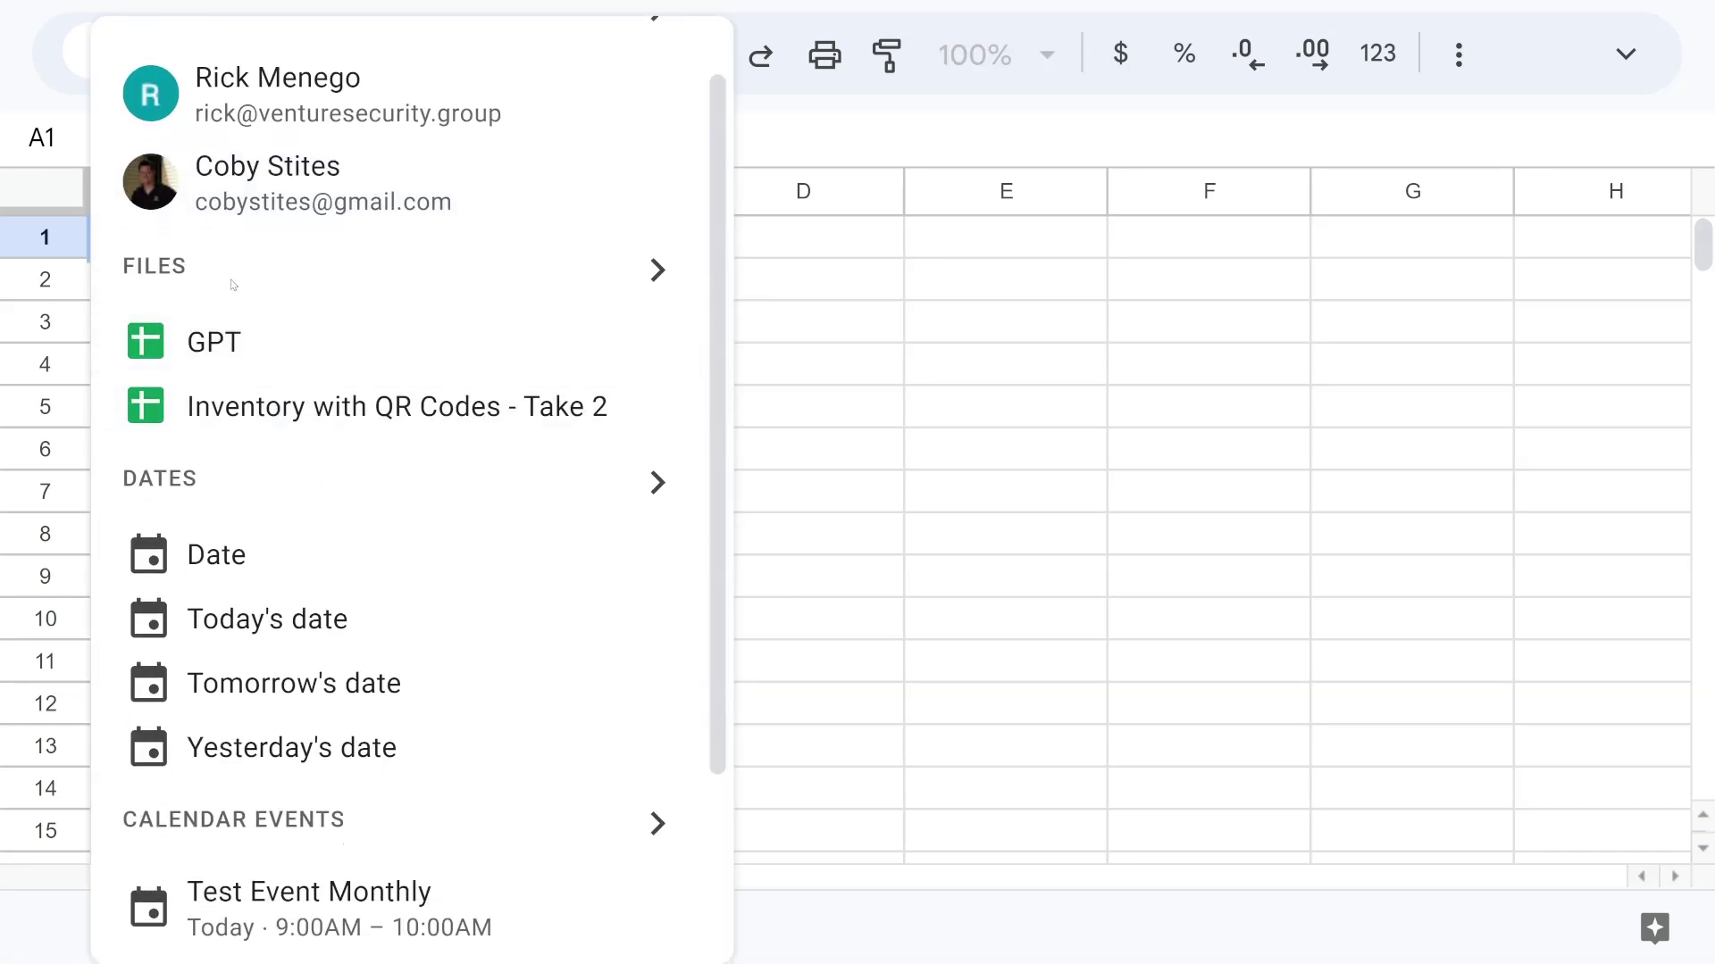
scroll(232, 284, "down", 2)
scroll(261, 413, "down", 1)
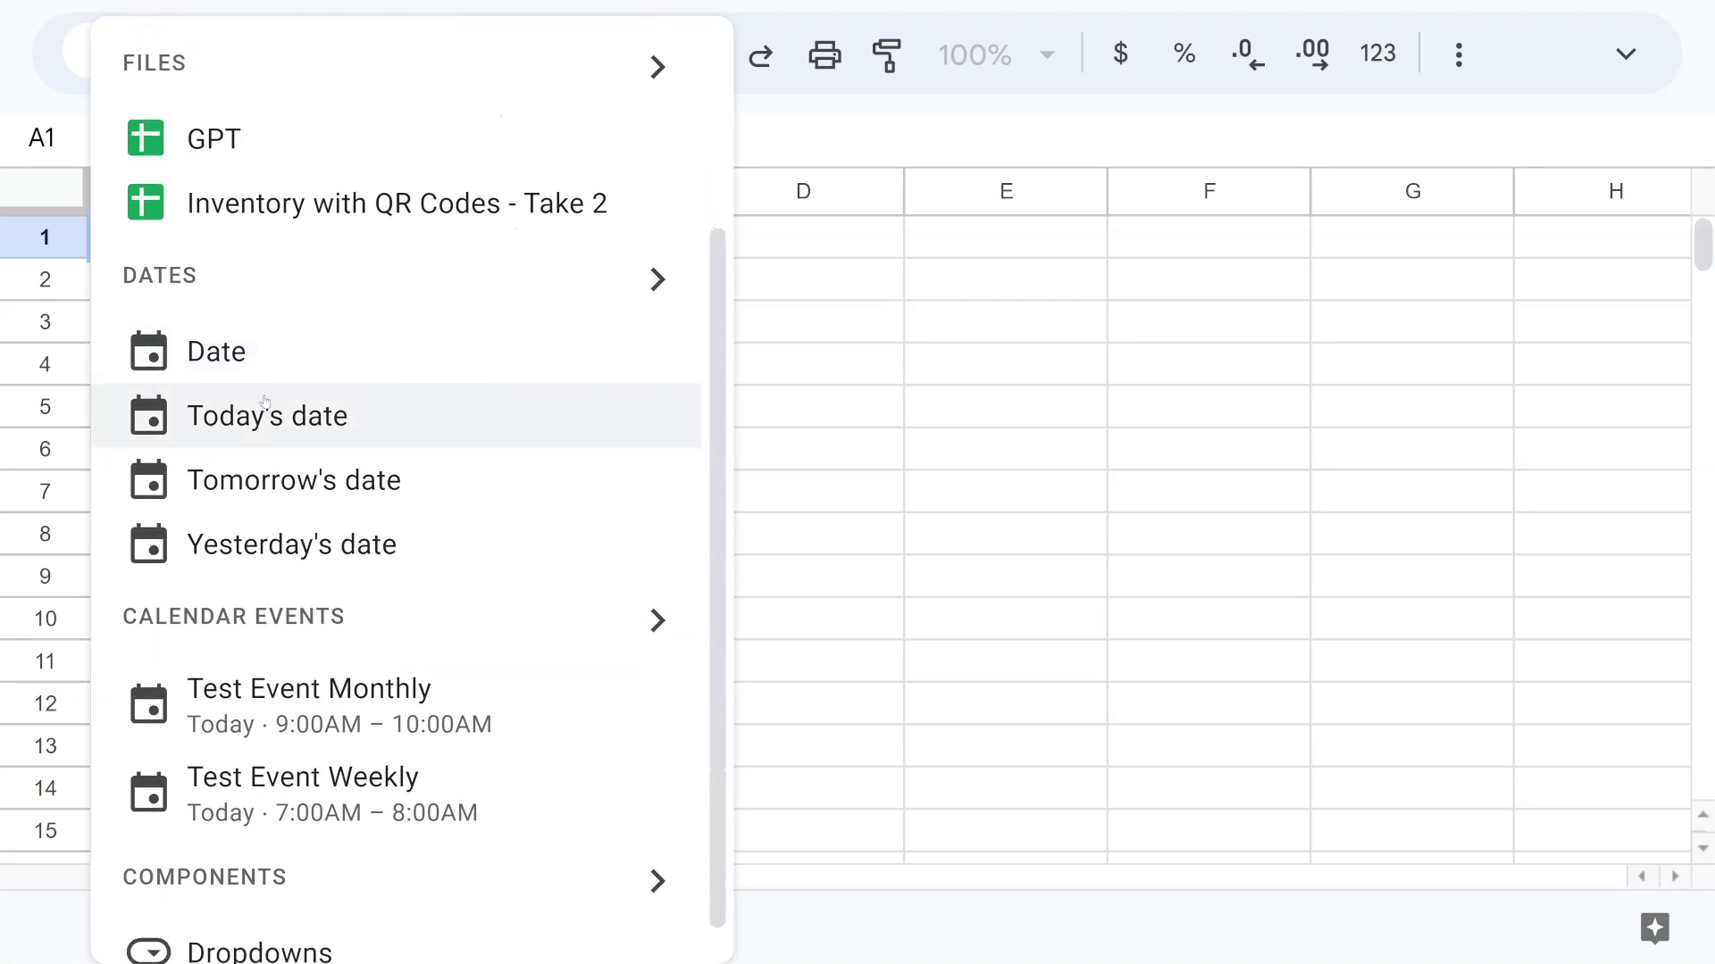
scroll(273, 344, "down", 1)
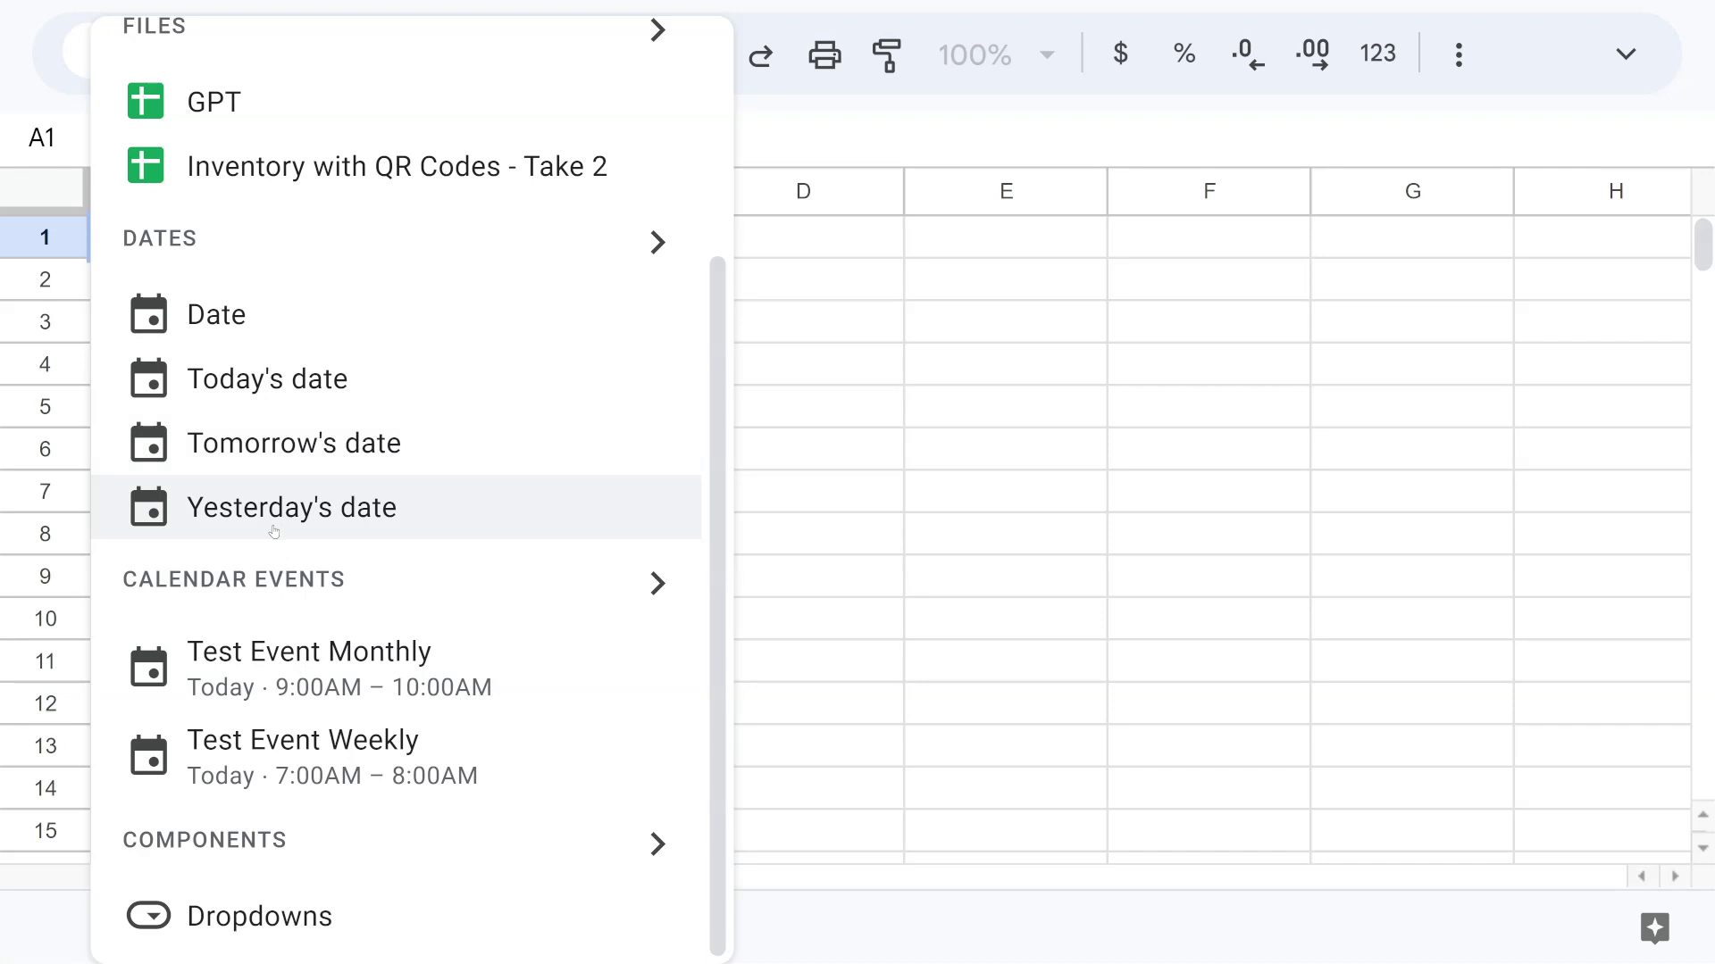
key("Escape")
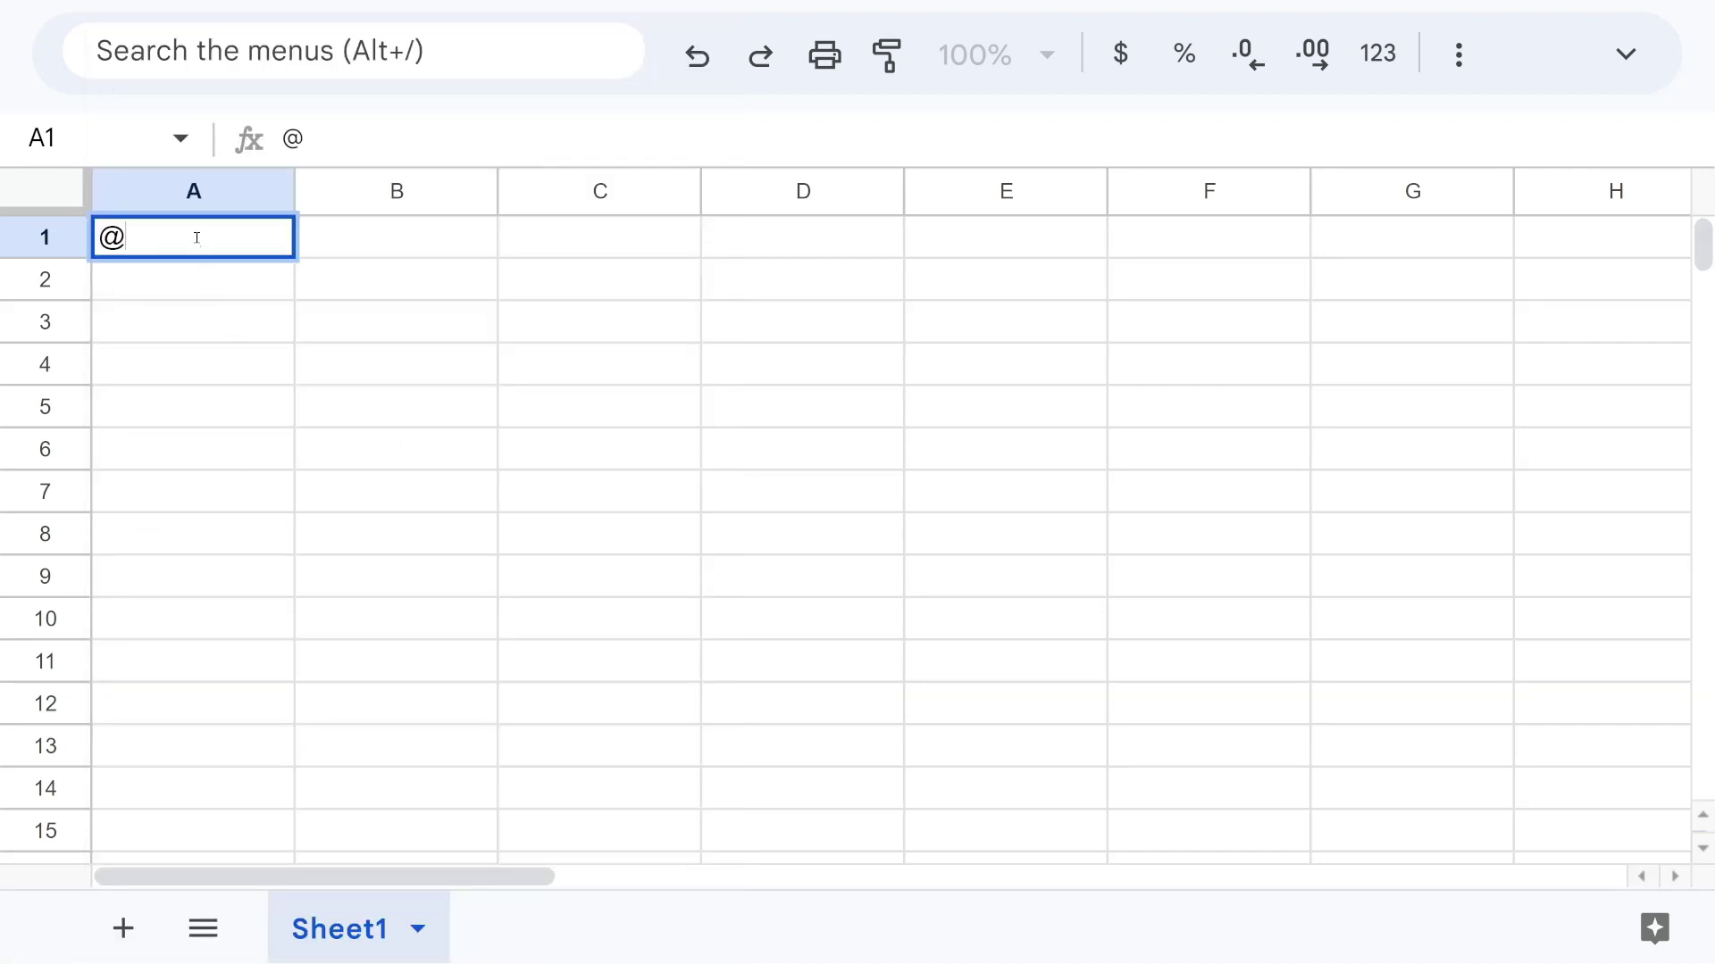
type("dropd")
key("BackSpace")
key("Escape")
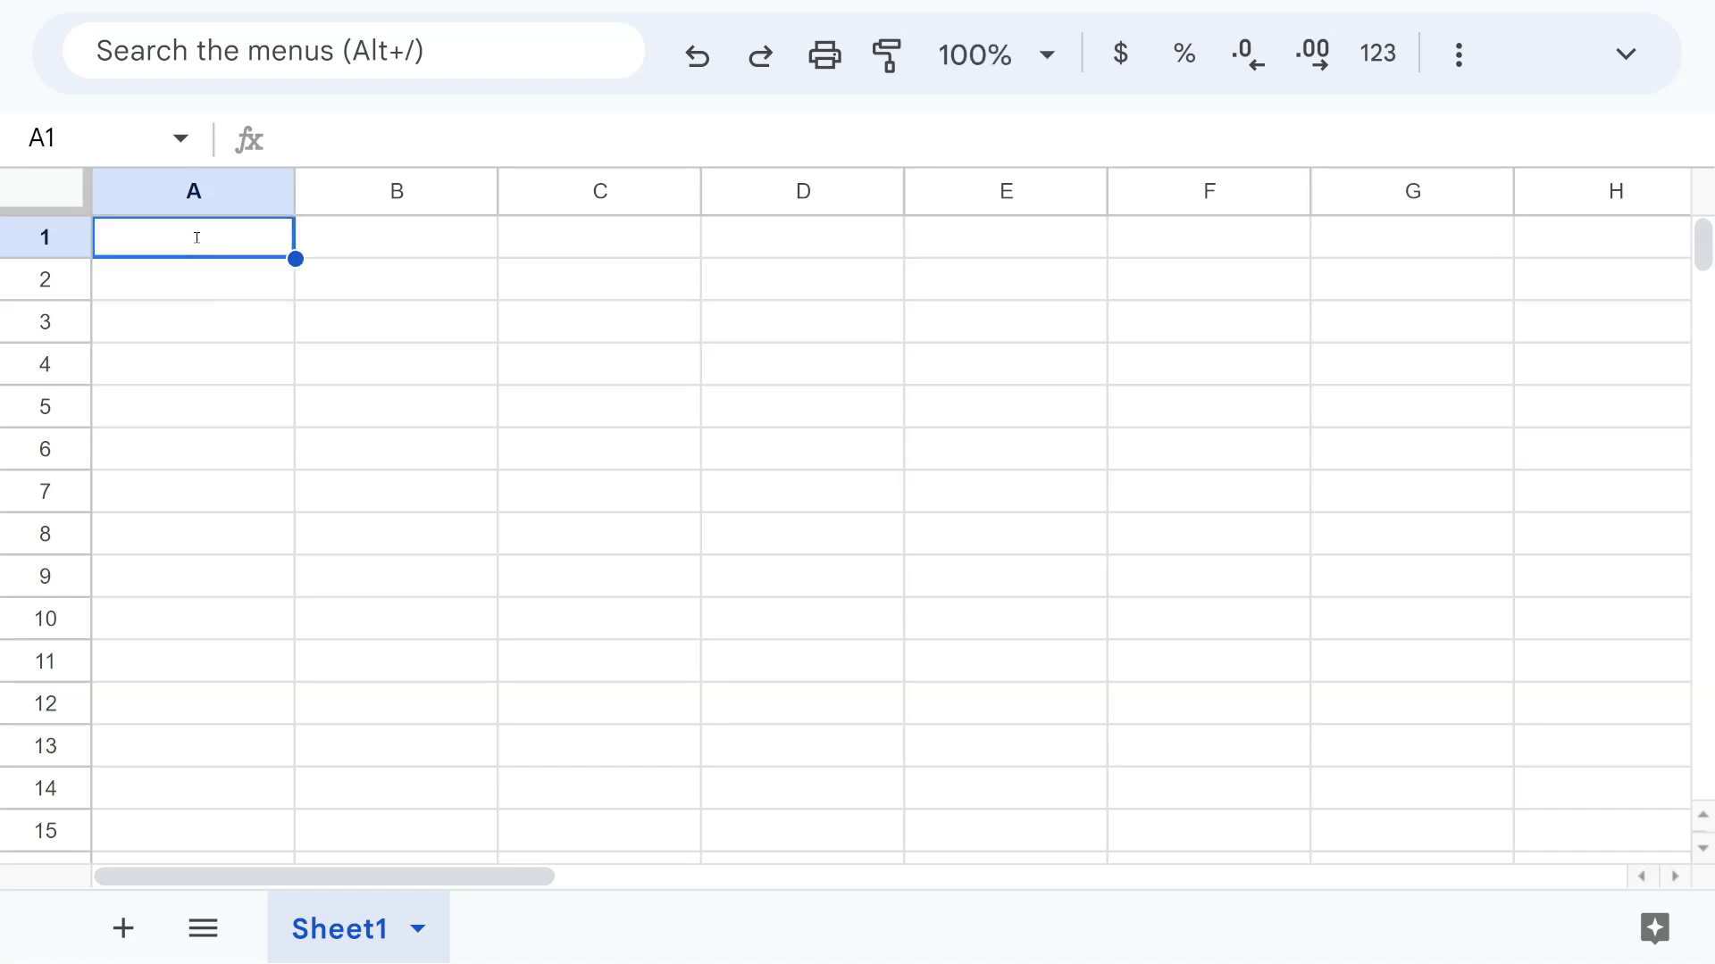
type("@")
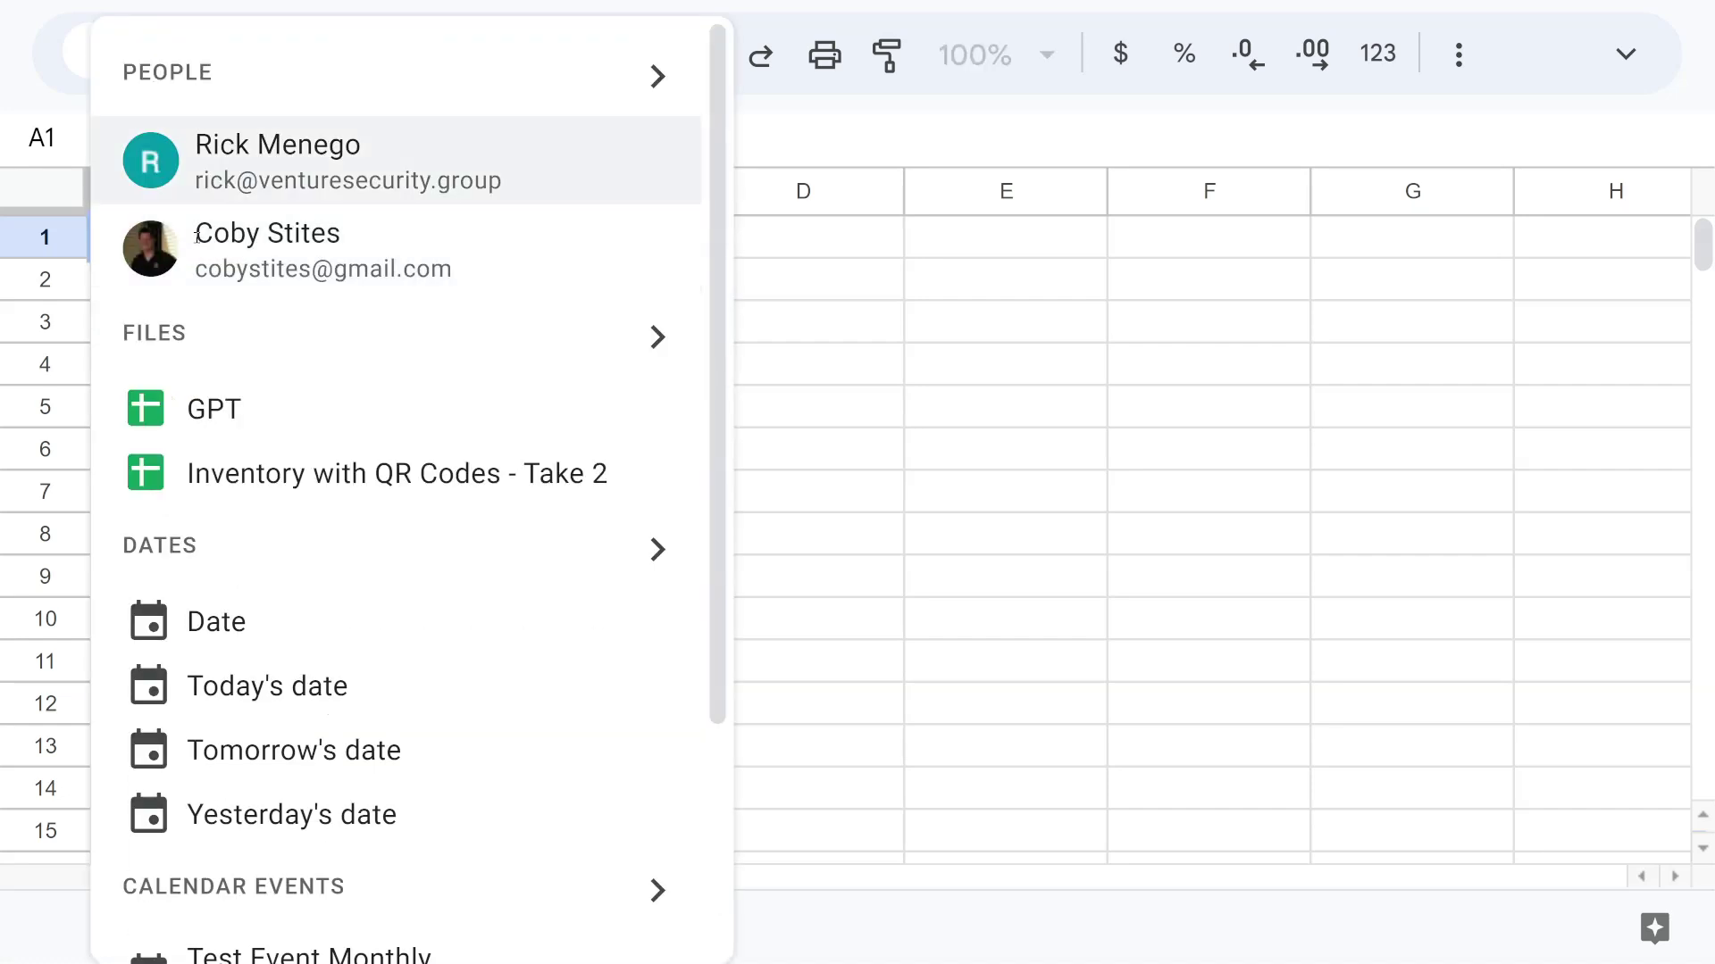
type("d")
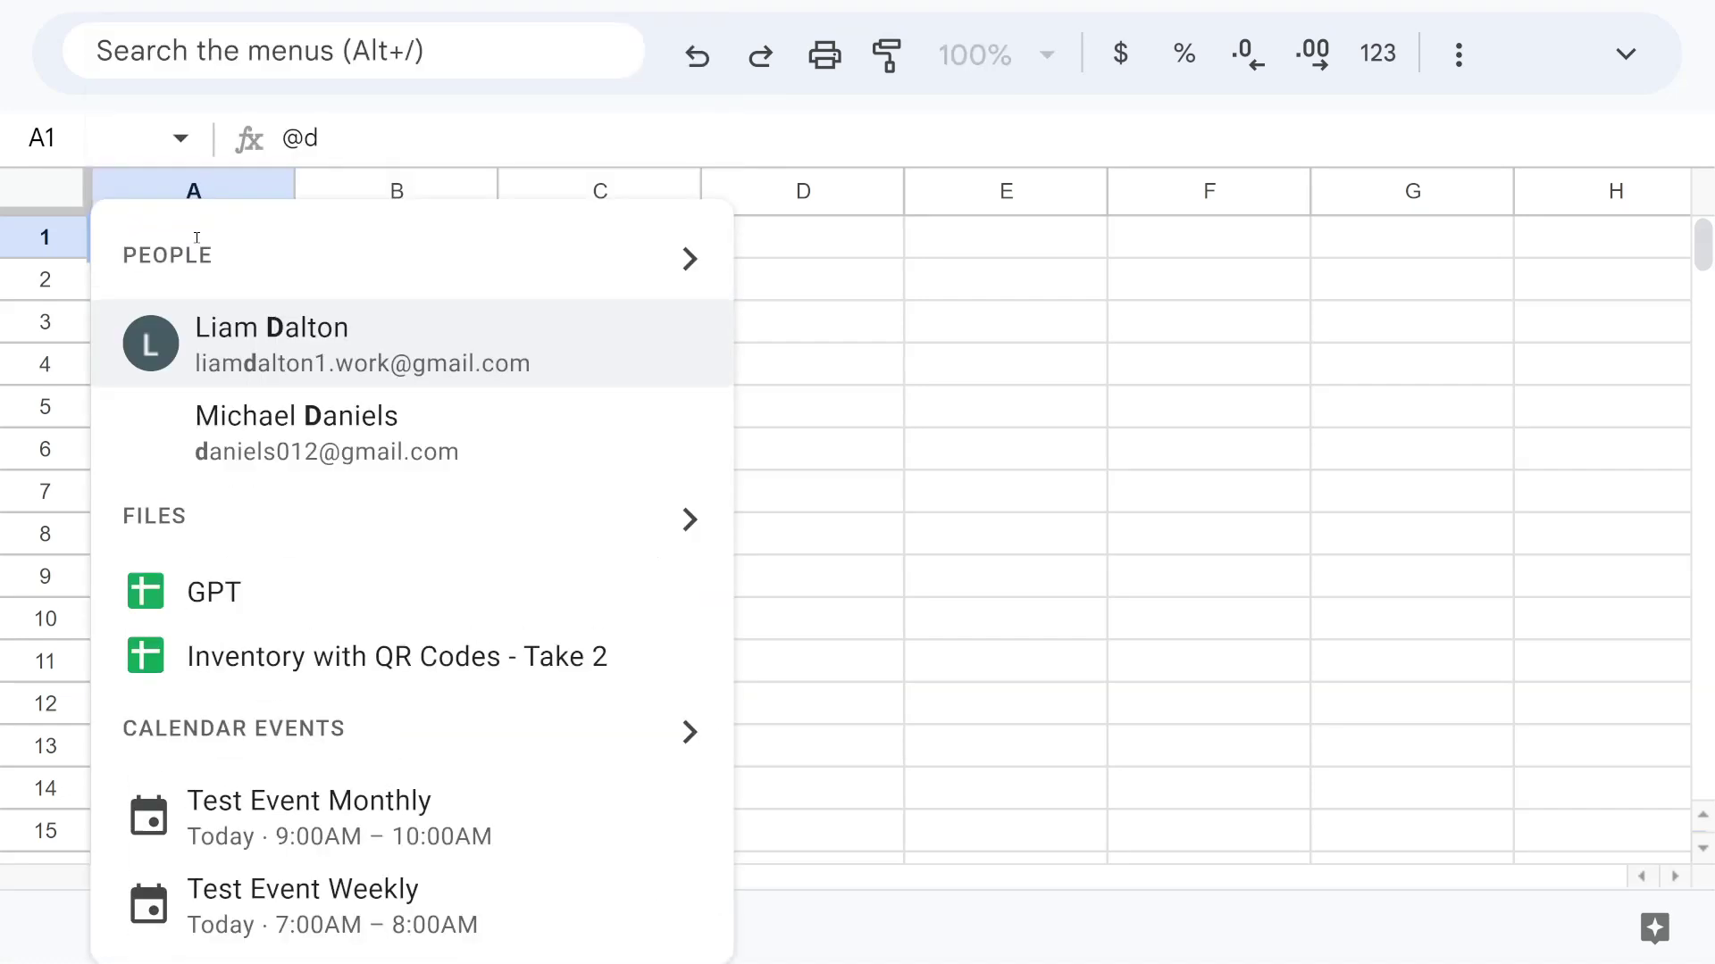
type("ropd")
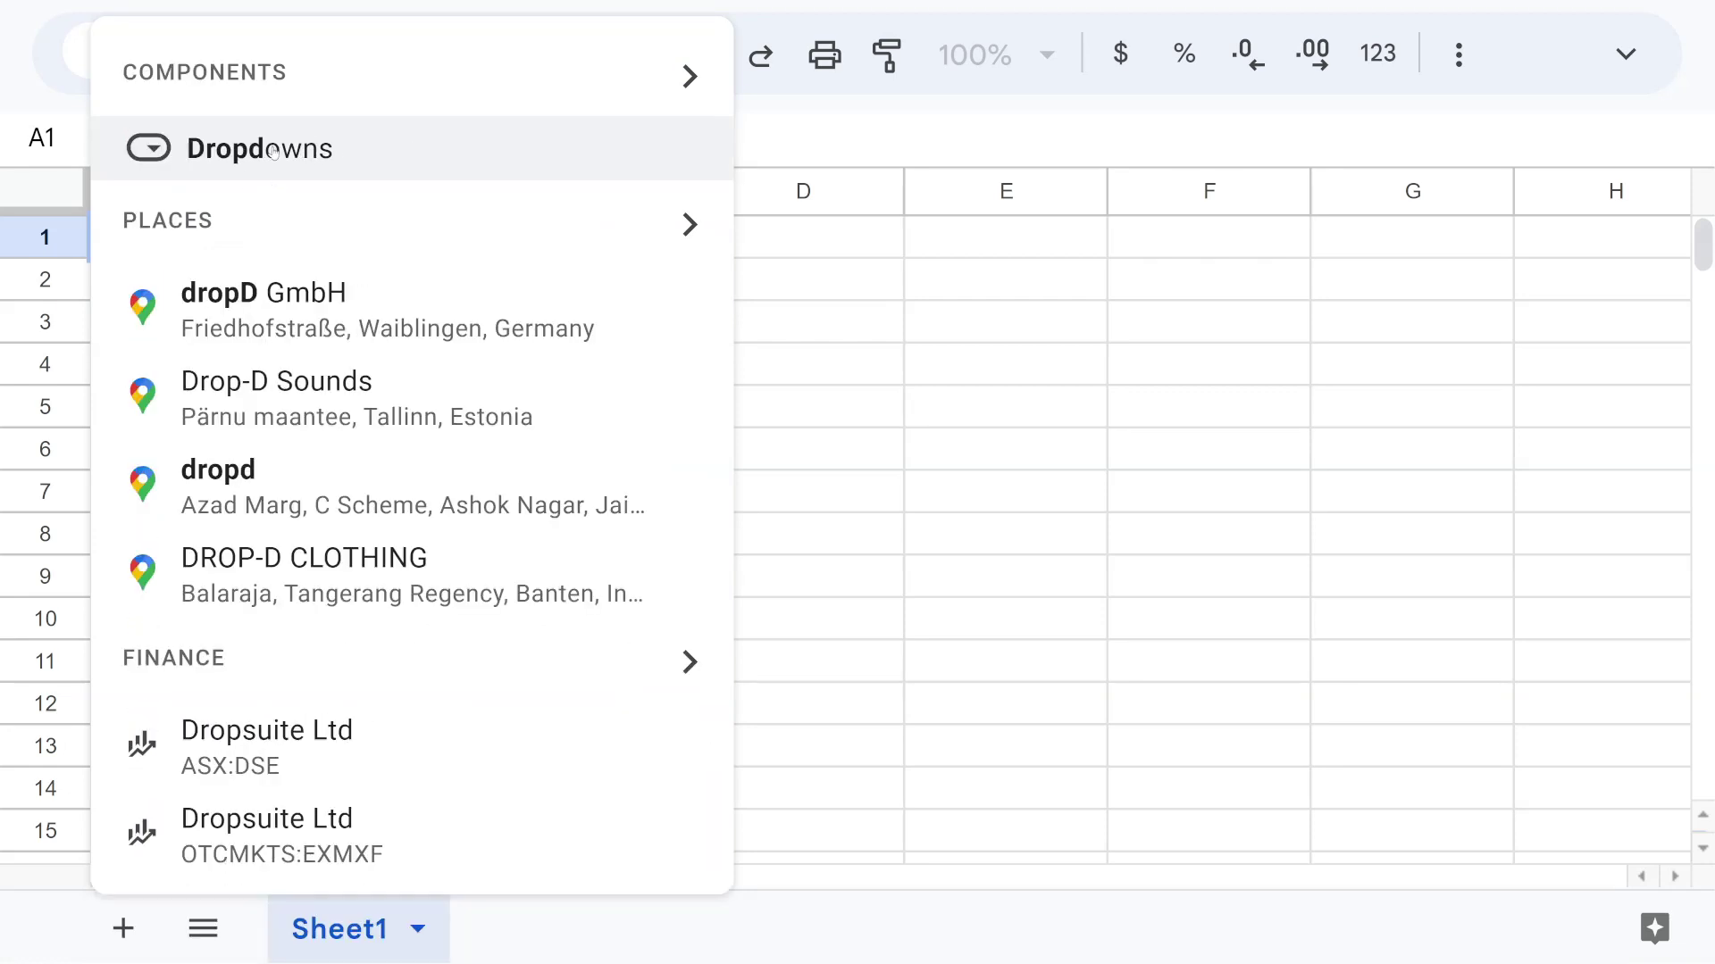
left_click(274, 152)
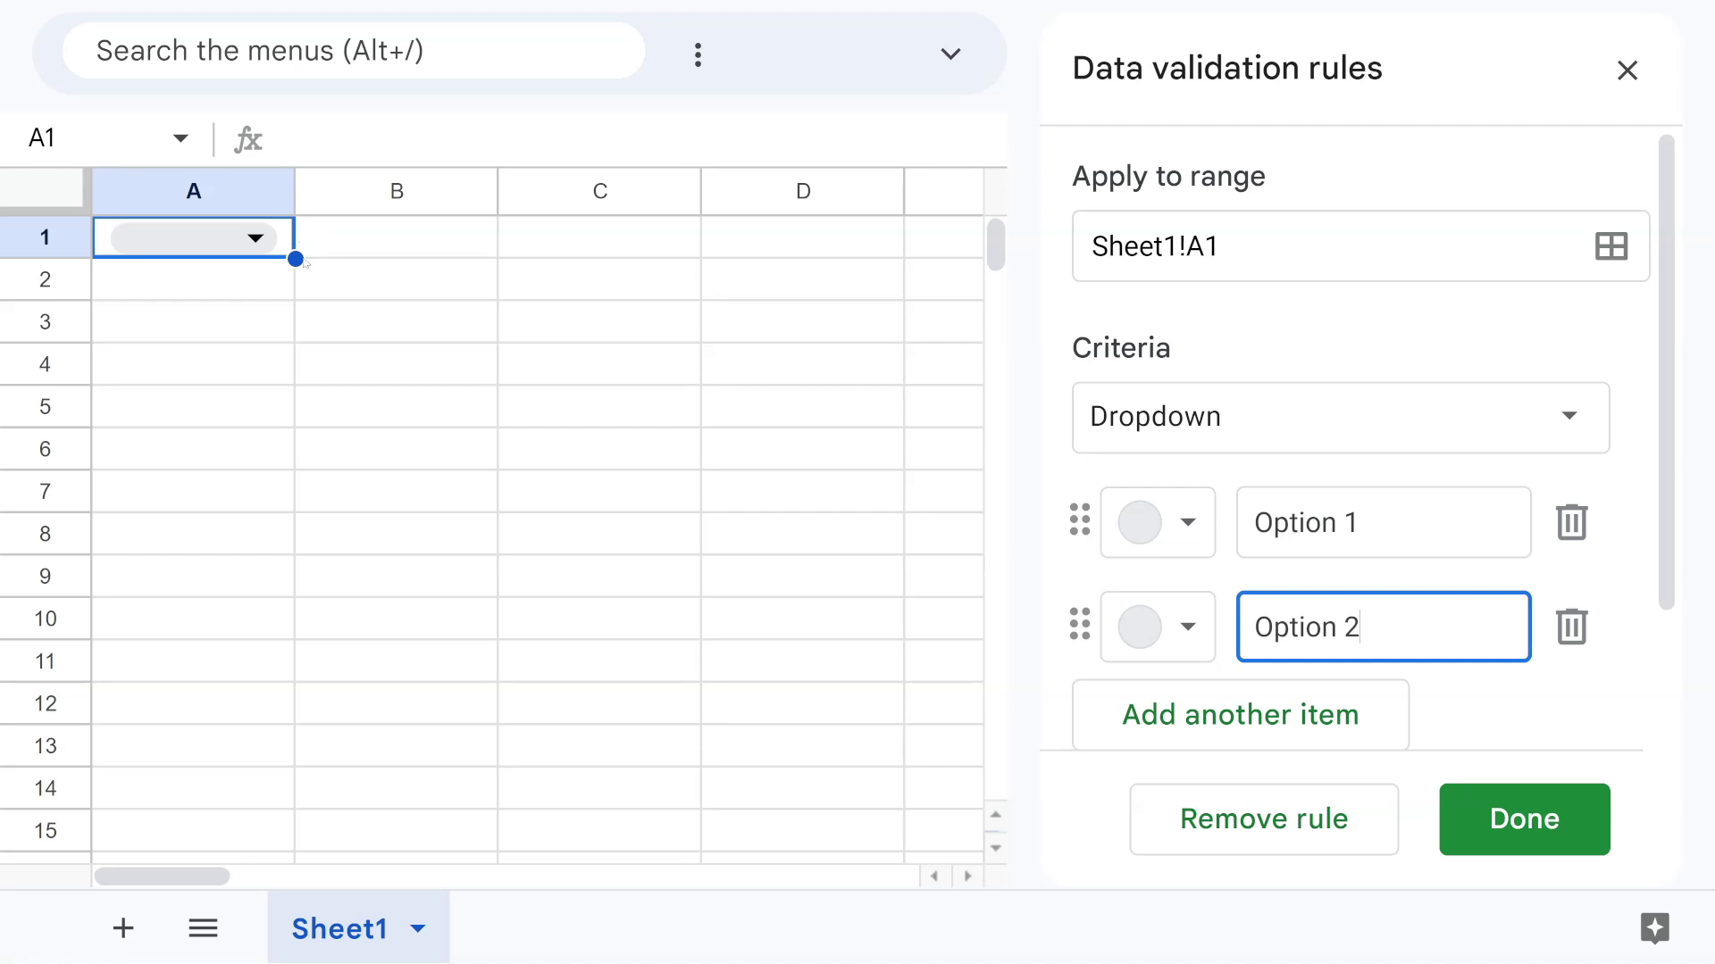
left_click(253, 327)
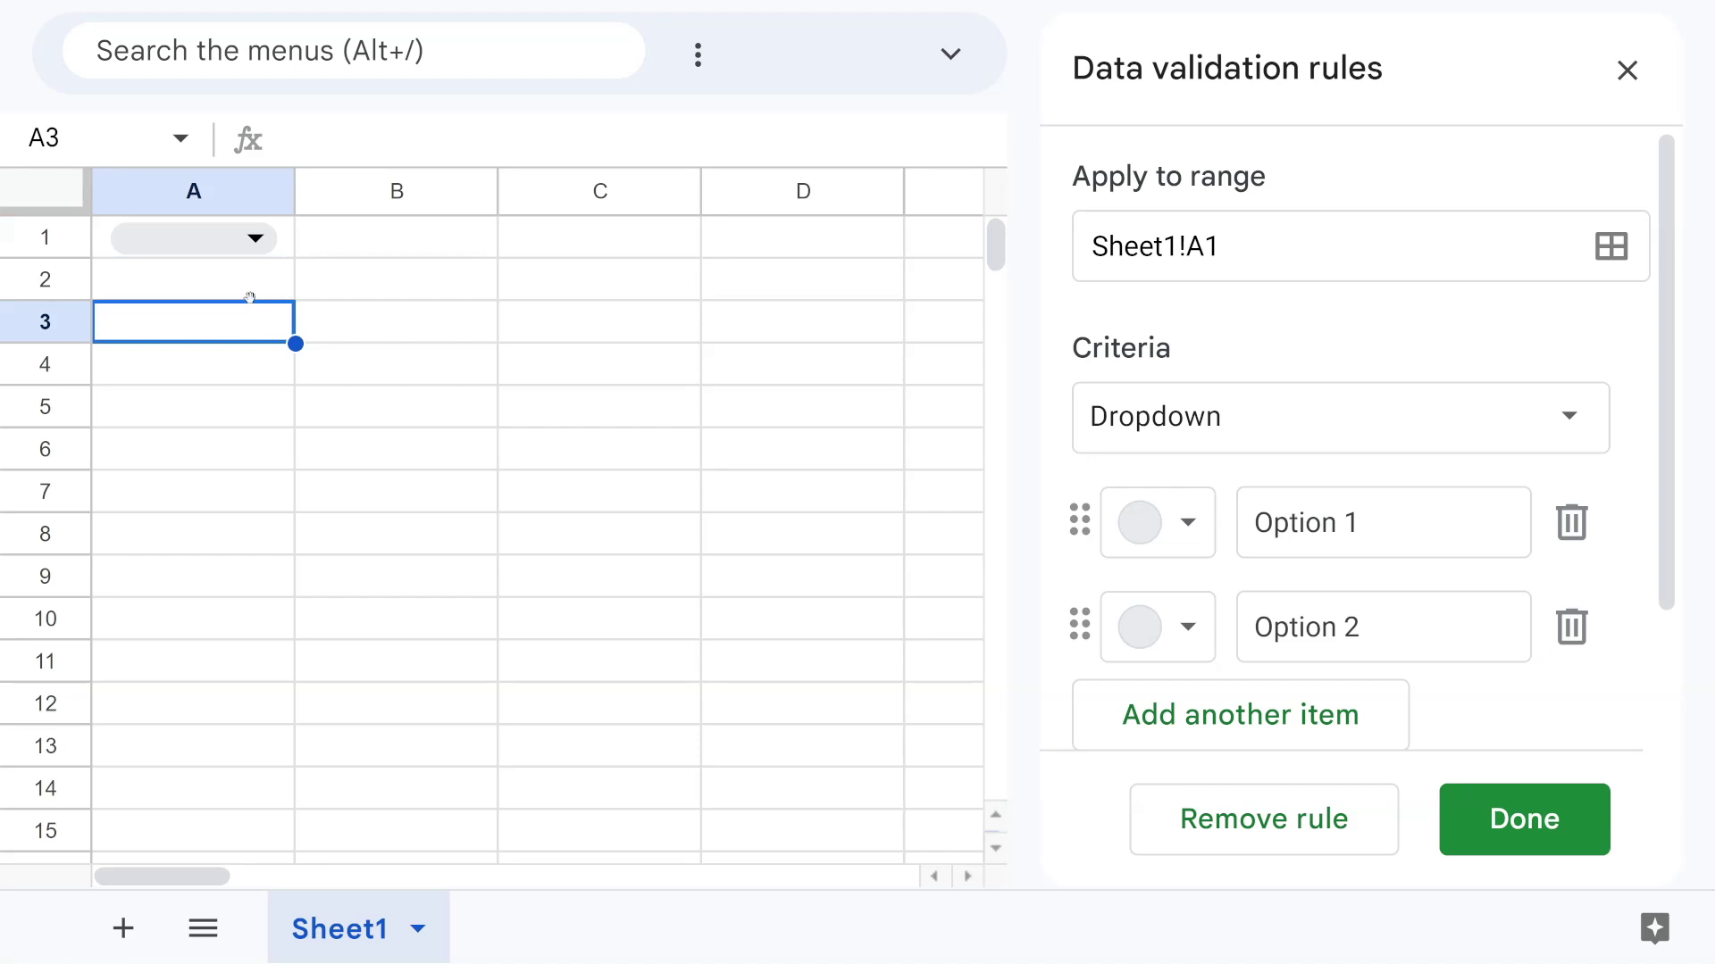
type("@to")
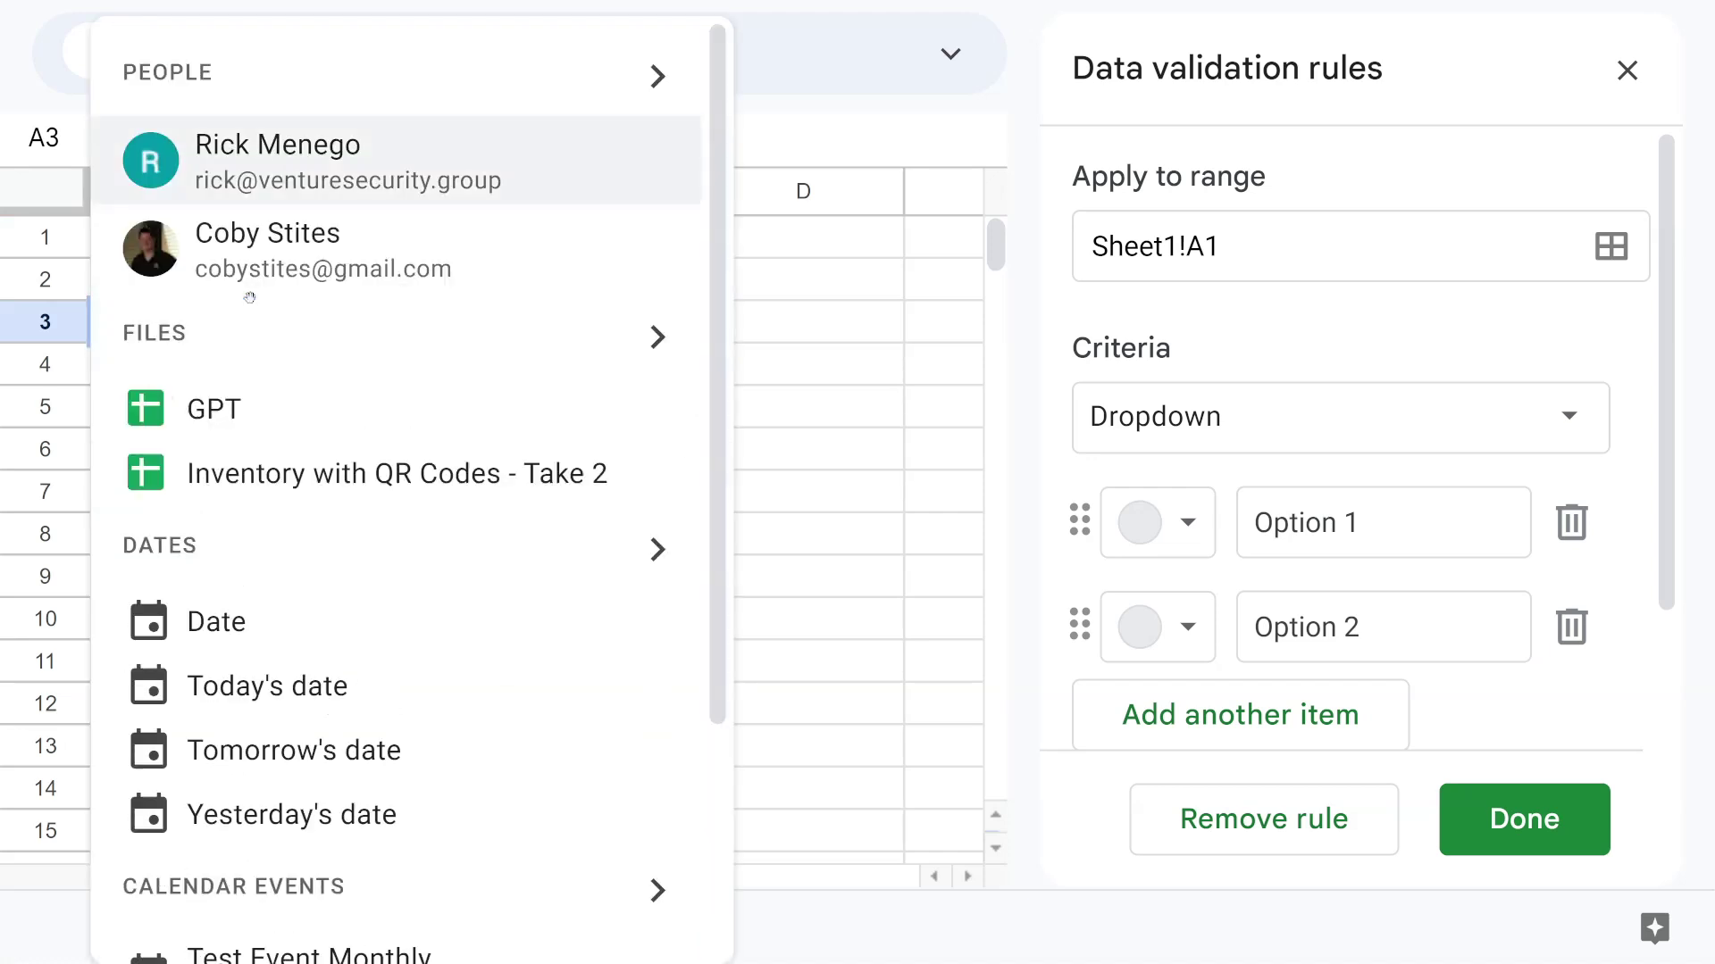
type("d")
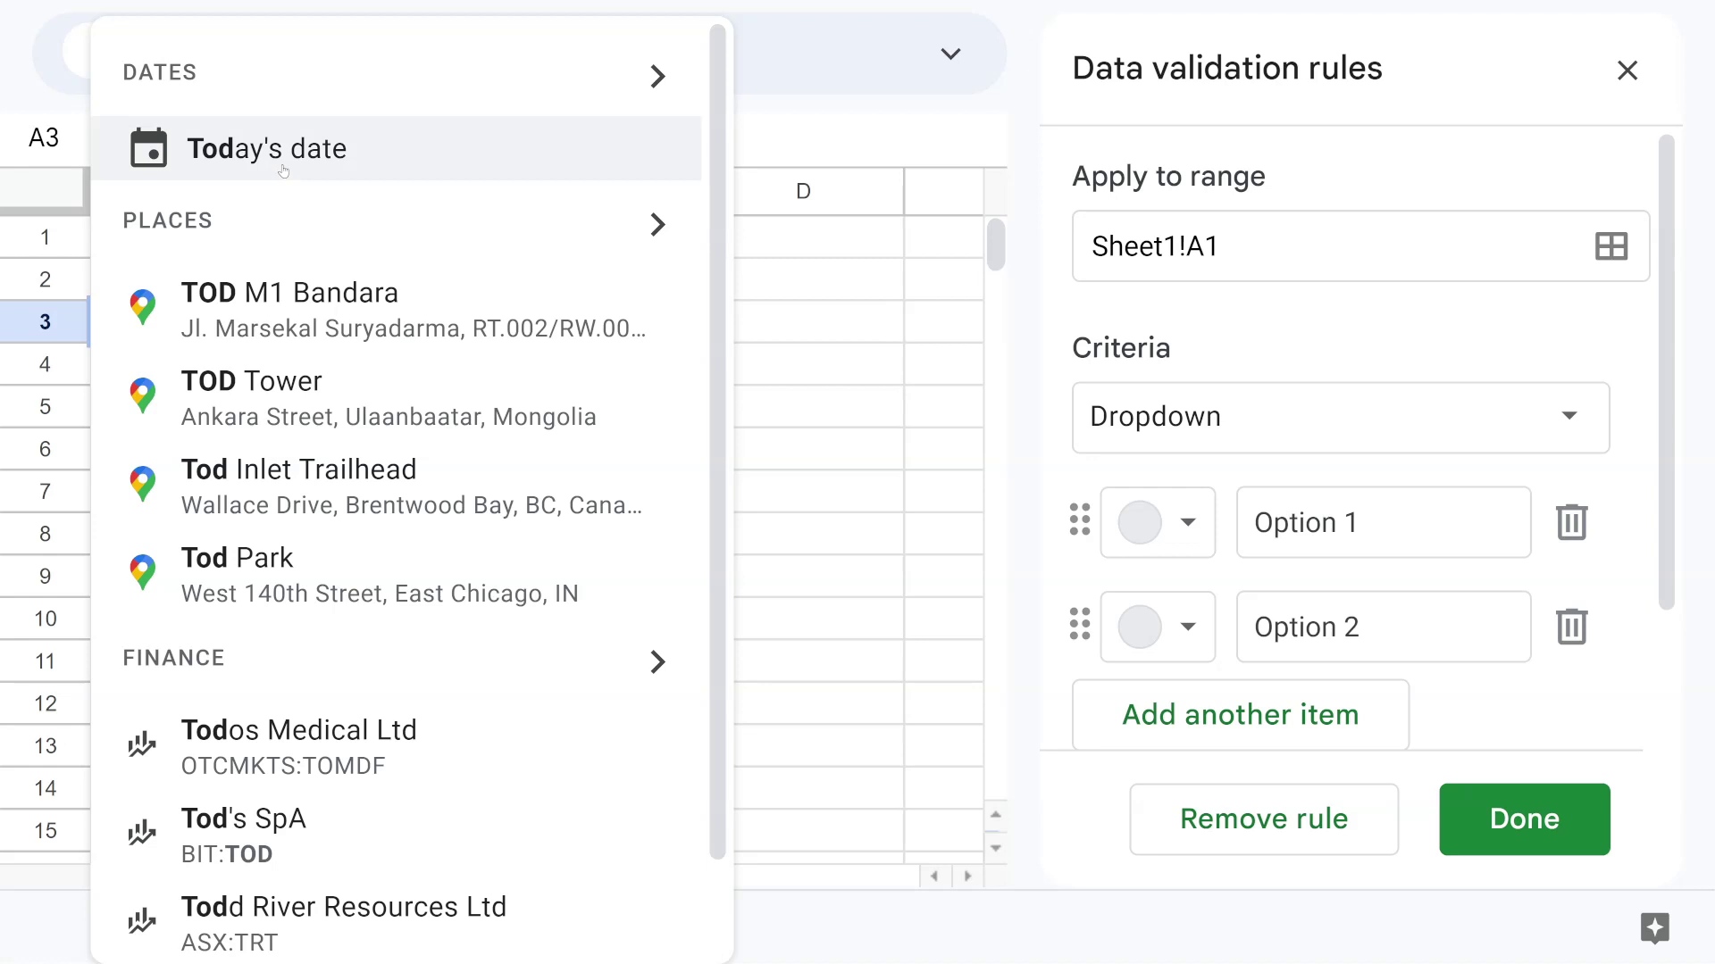
key("Escape")
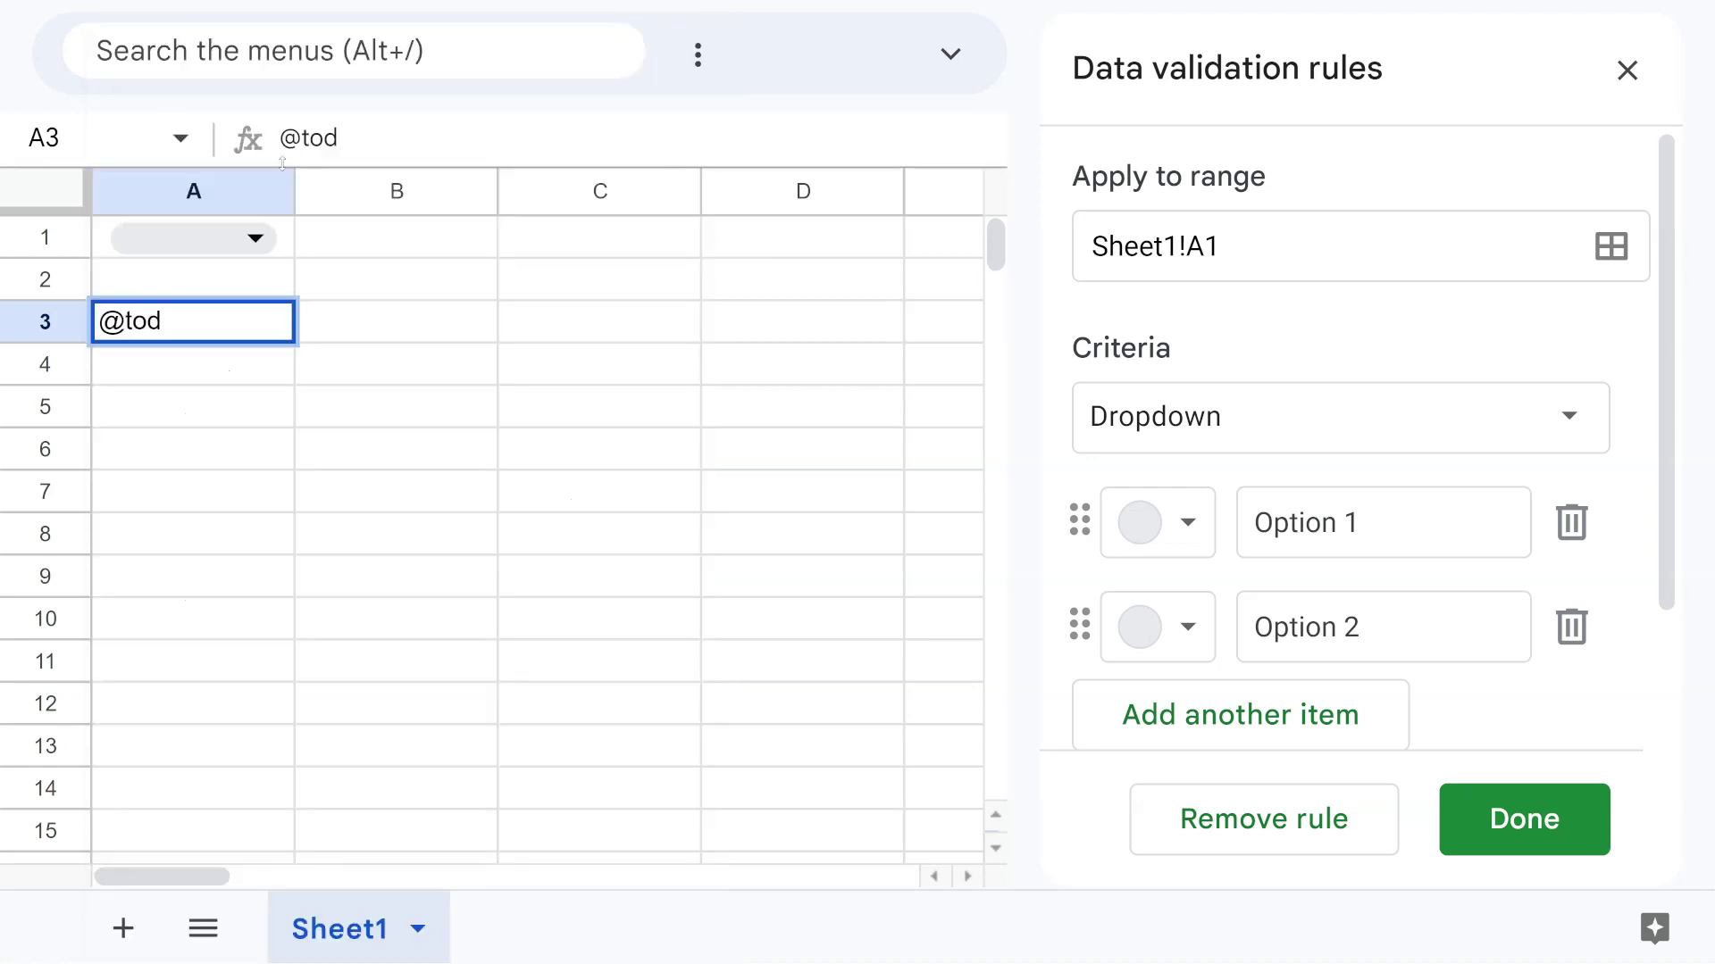
key("Escape")
type("@to")
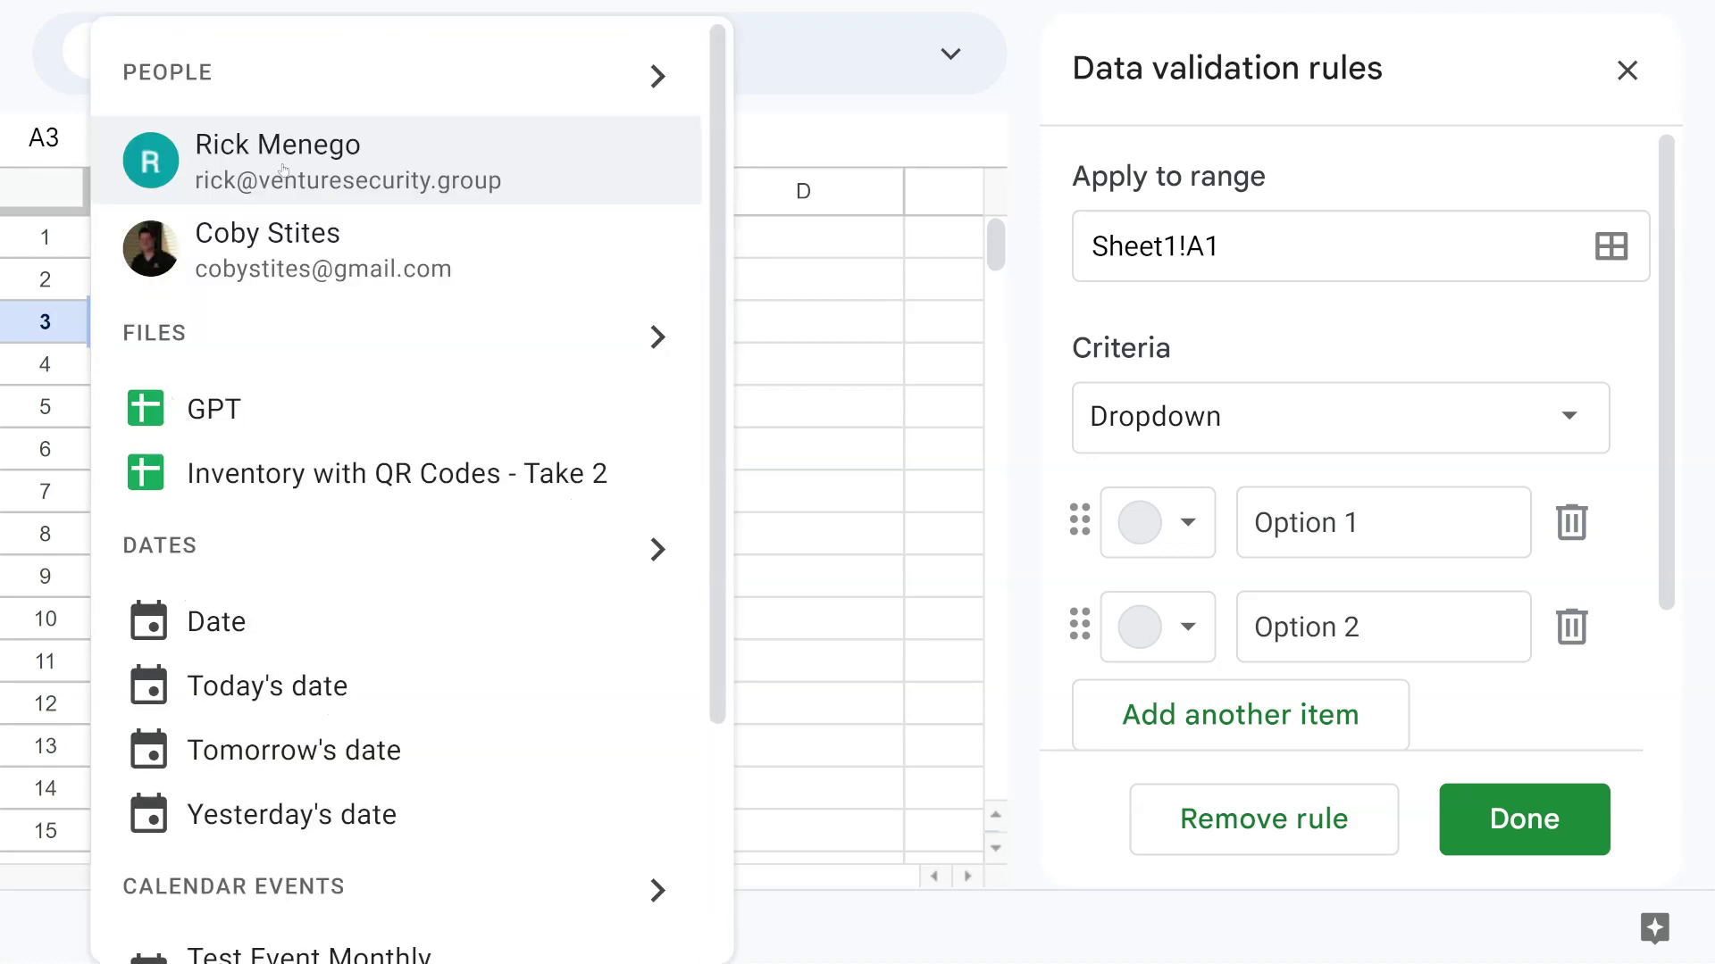
type("d")
key("Return")
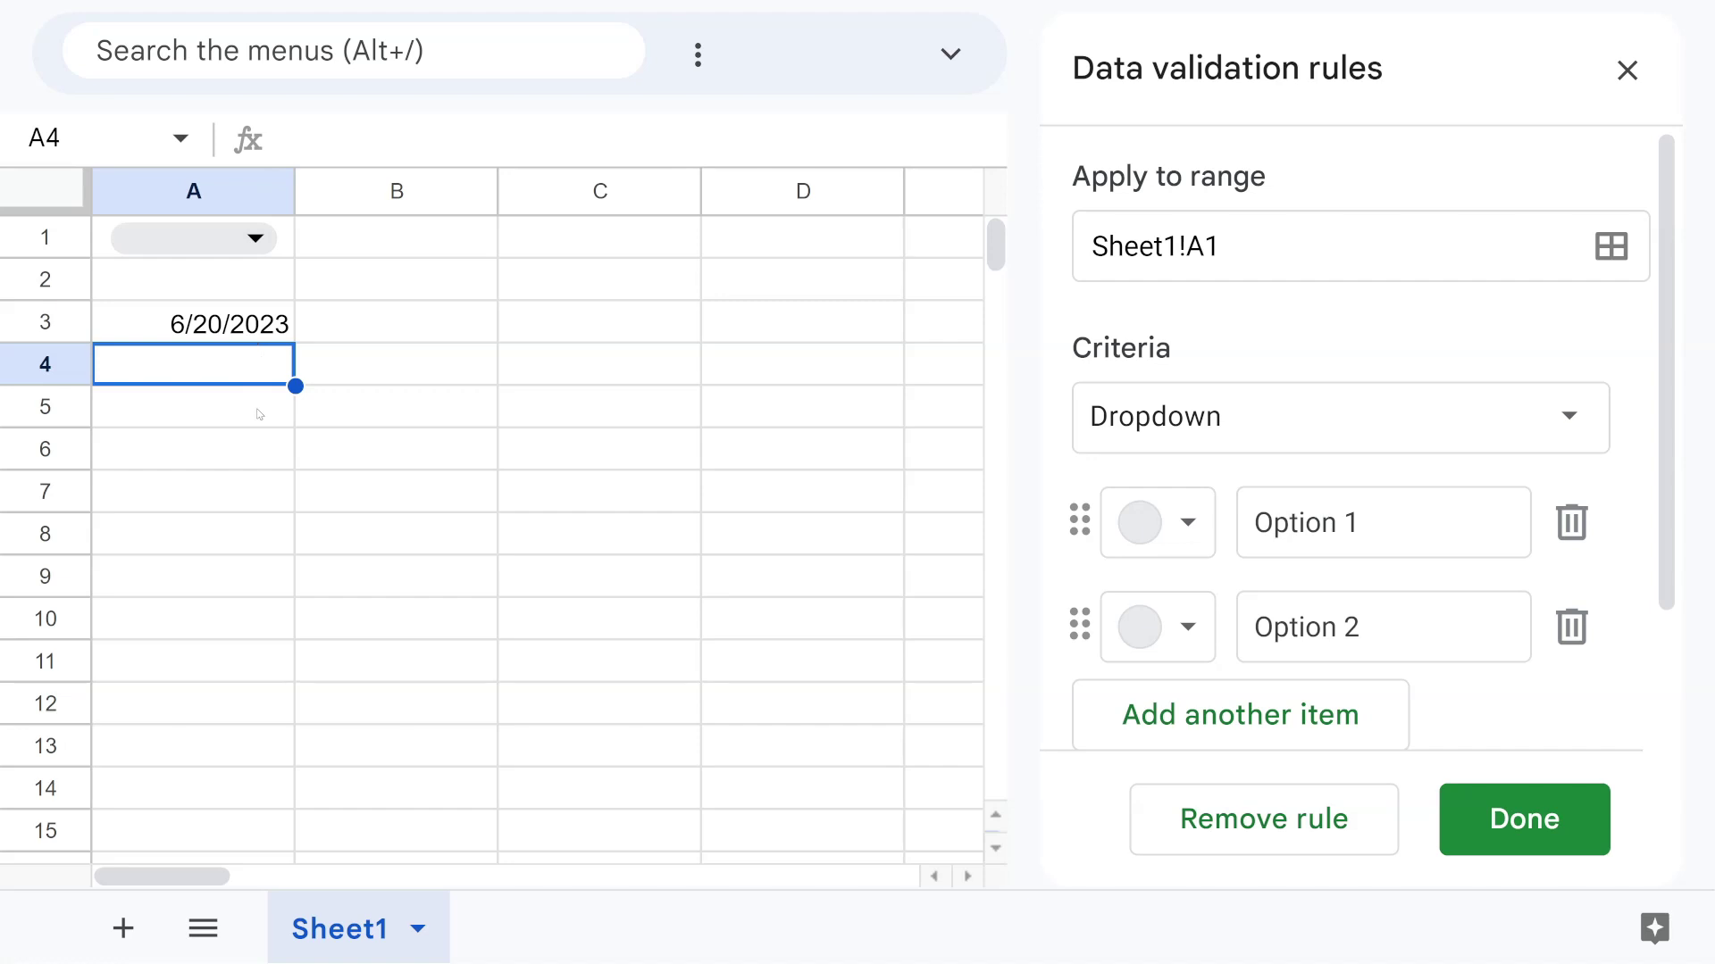
- Enter the current date, 6/20/2023, in cell B3 without using a smart chip
key("Right")
key("Up")
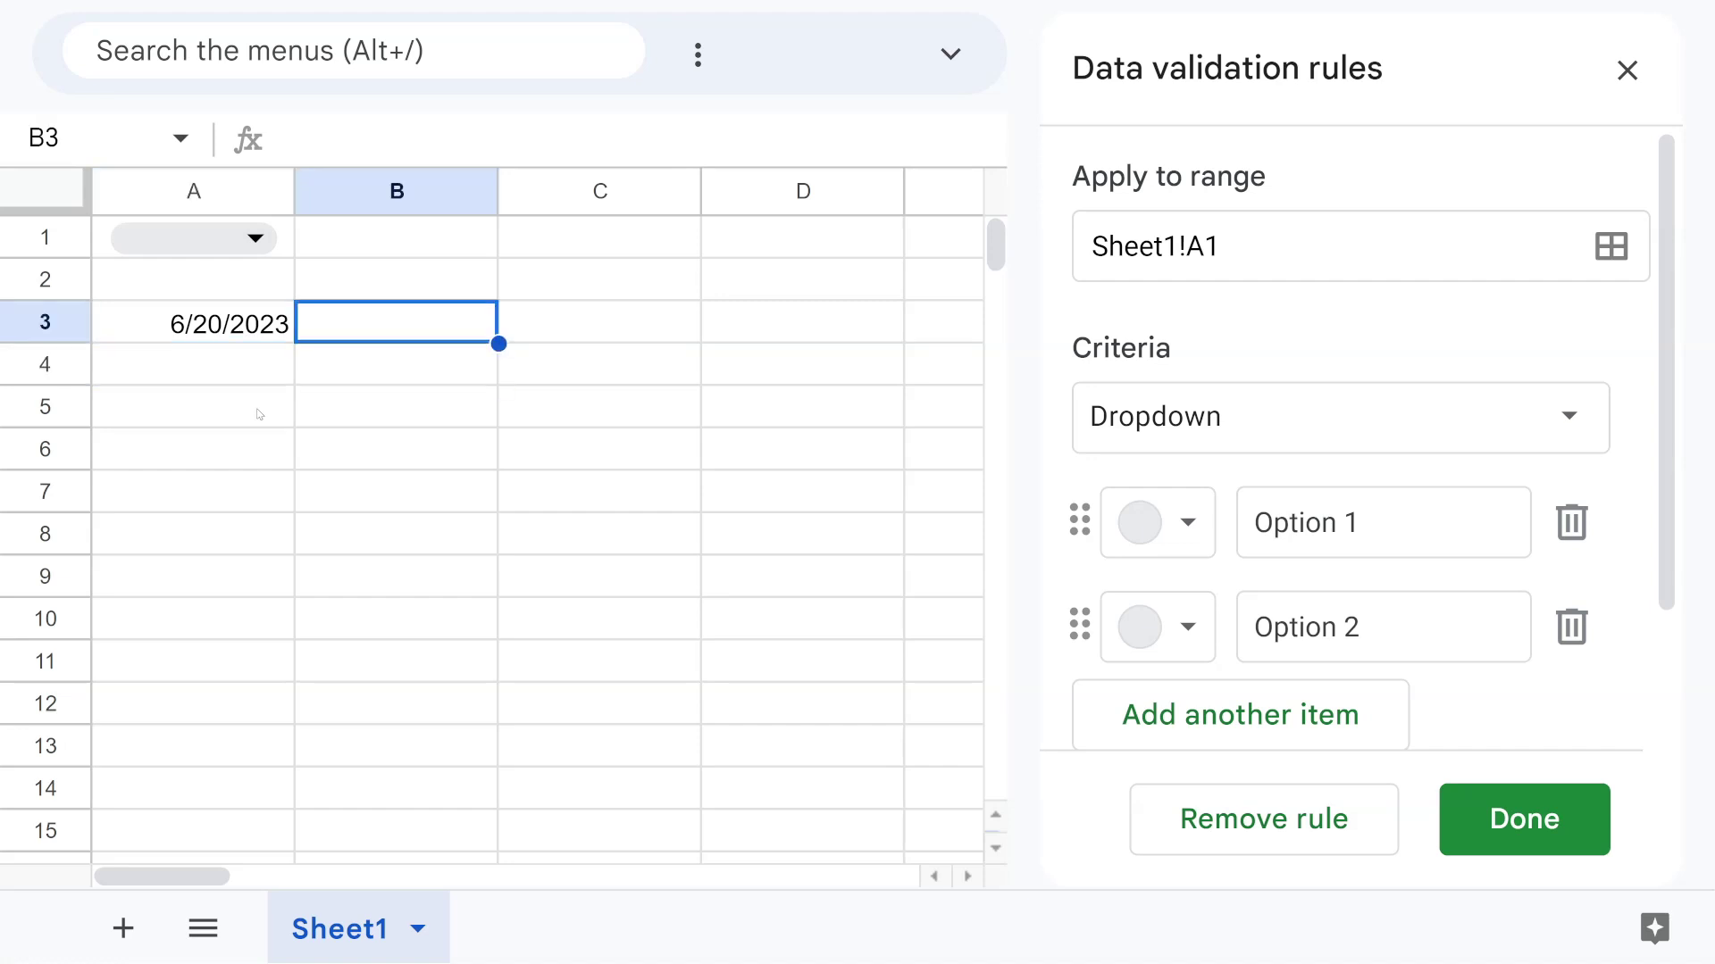
key("ctrl+semicolon")
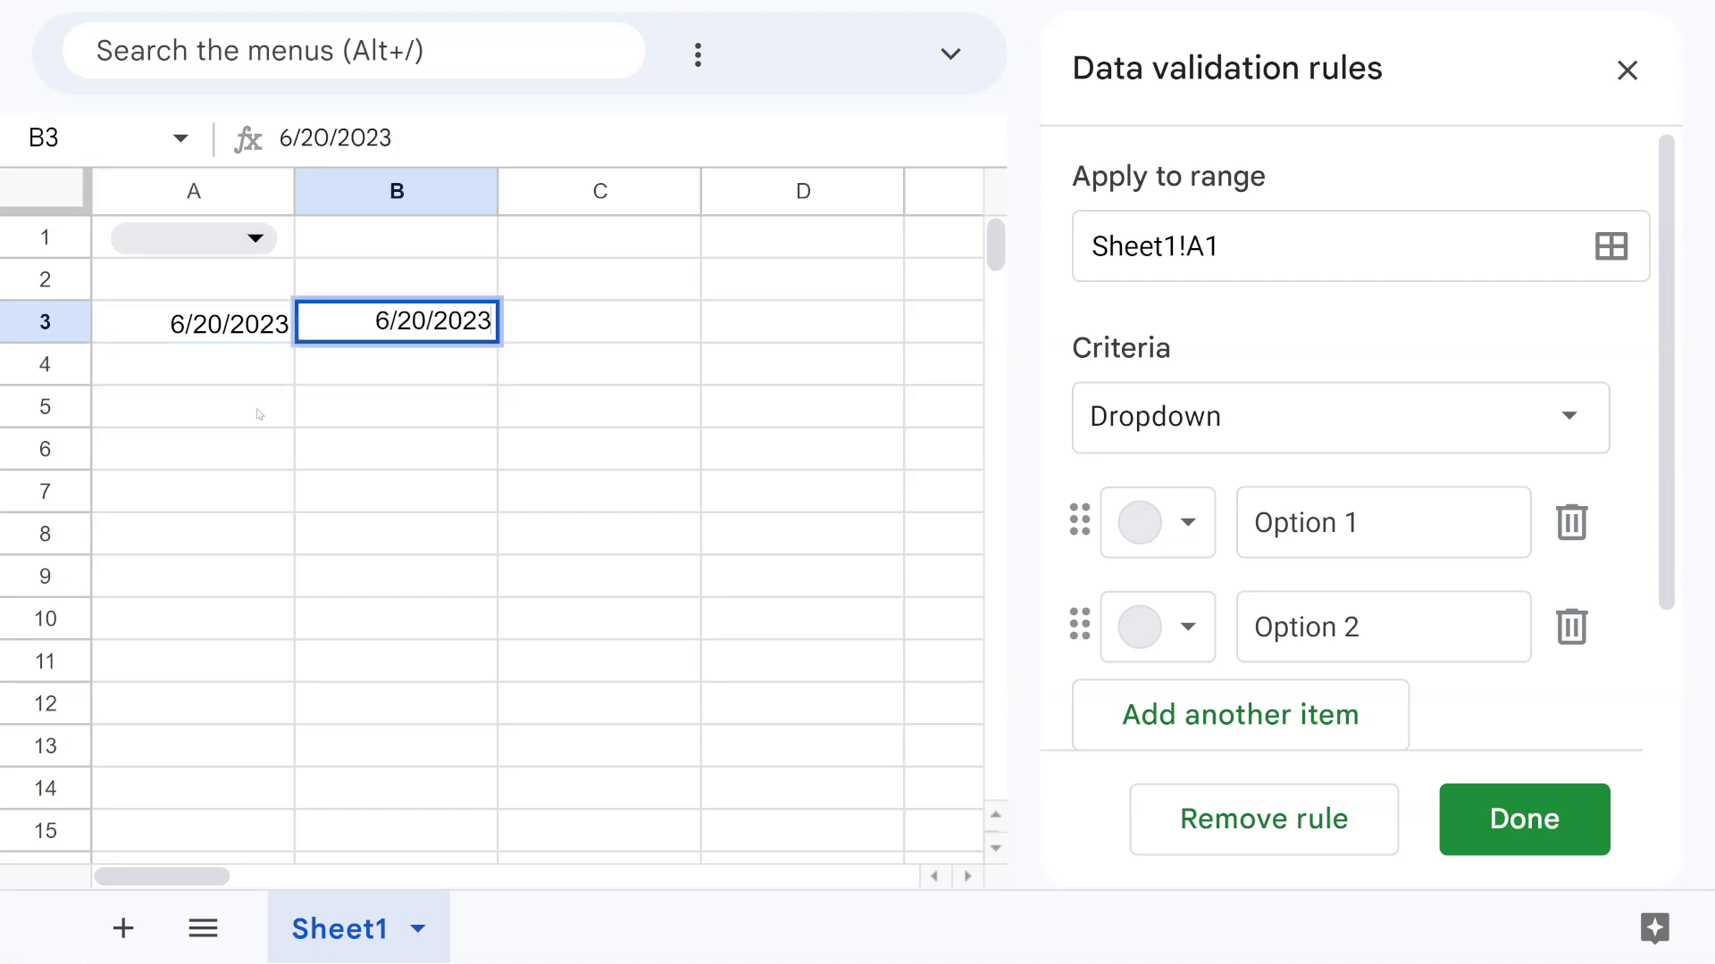
left_click(326, 370)
- Insert tomorrow's date in cell A4 and yesterday's date in cell A5 with the smart chip date options
left_click(258, 379)
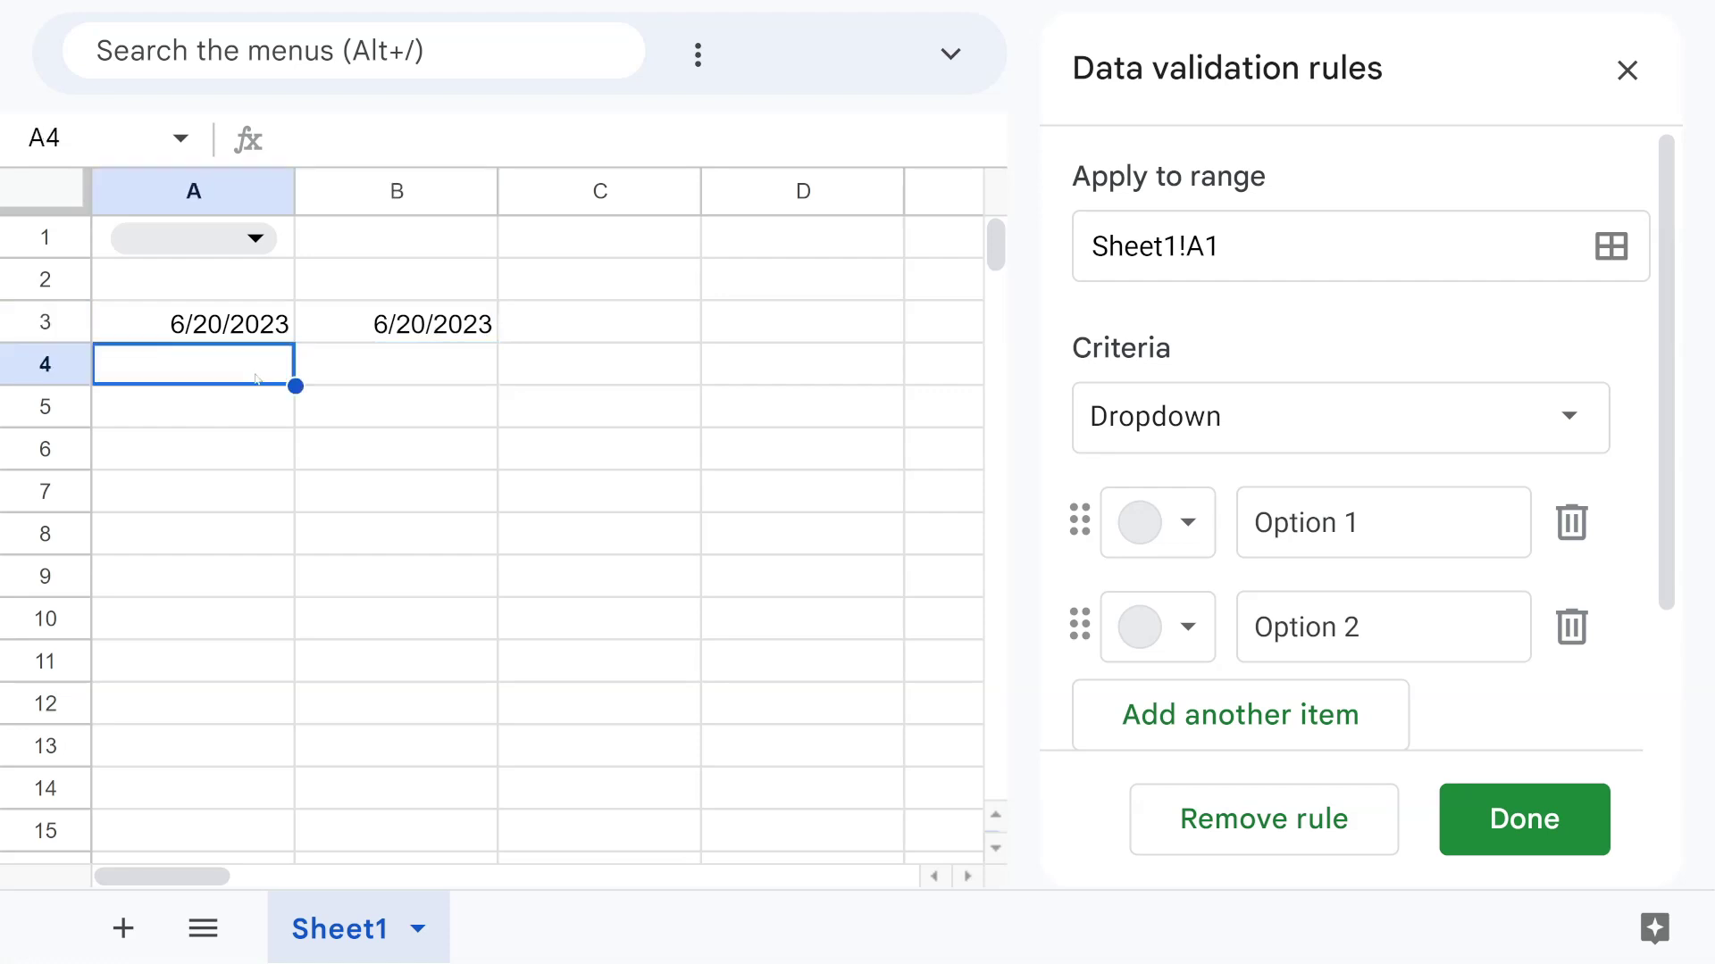
type("@Tomo")
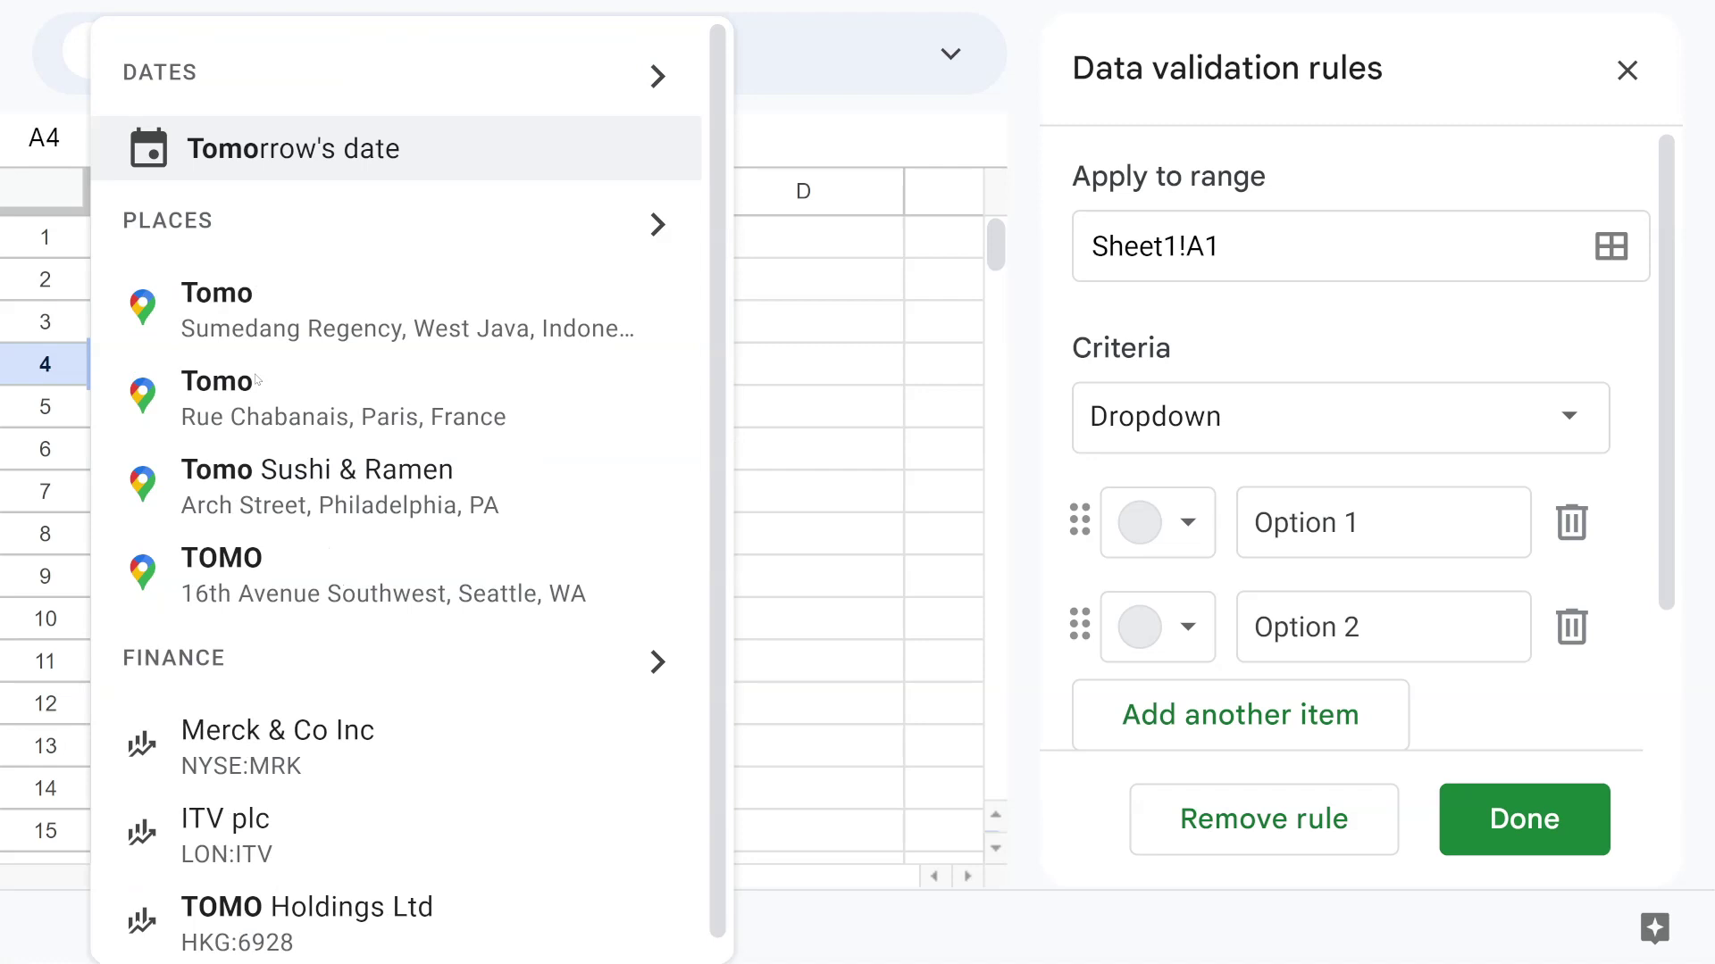
key("Return")
type("@Yes")
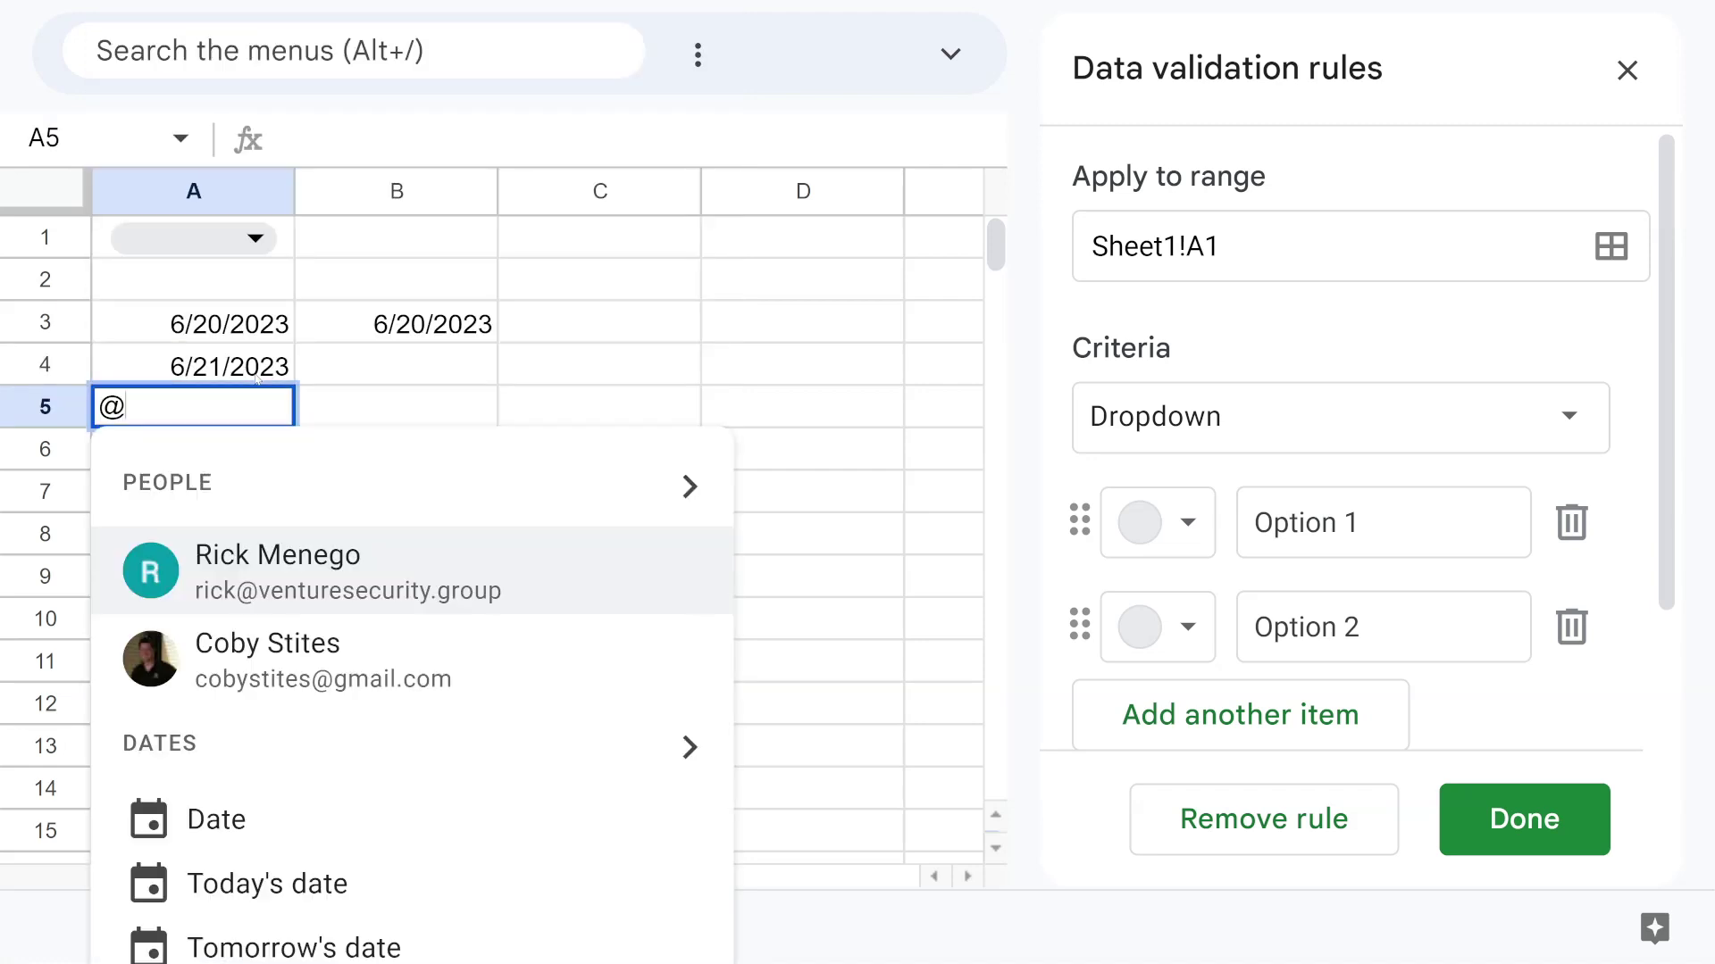
key("Return")
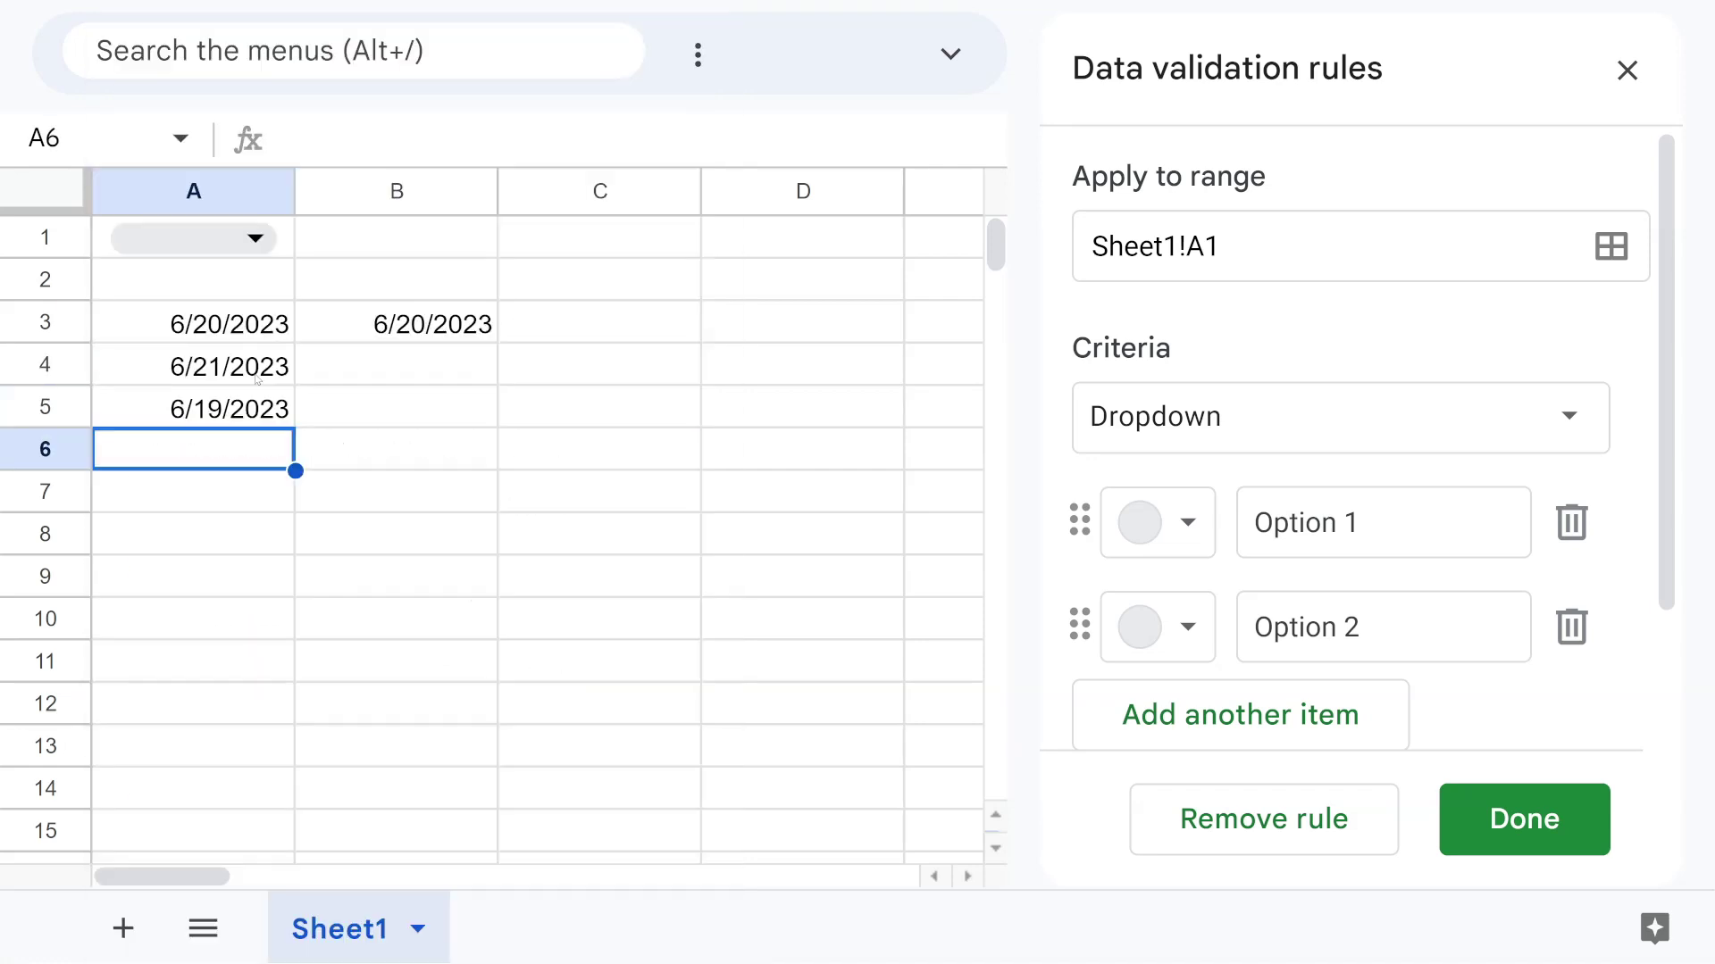
- Insert a Date smart chip in cell A6 and choose June 23, 2023 from its calendar
type("@date")
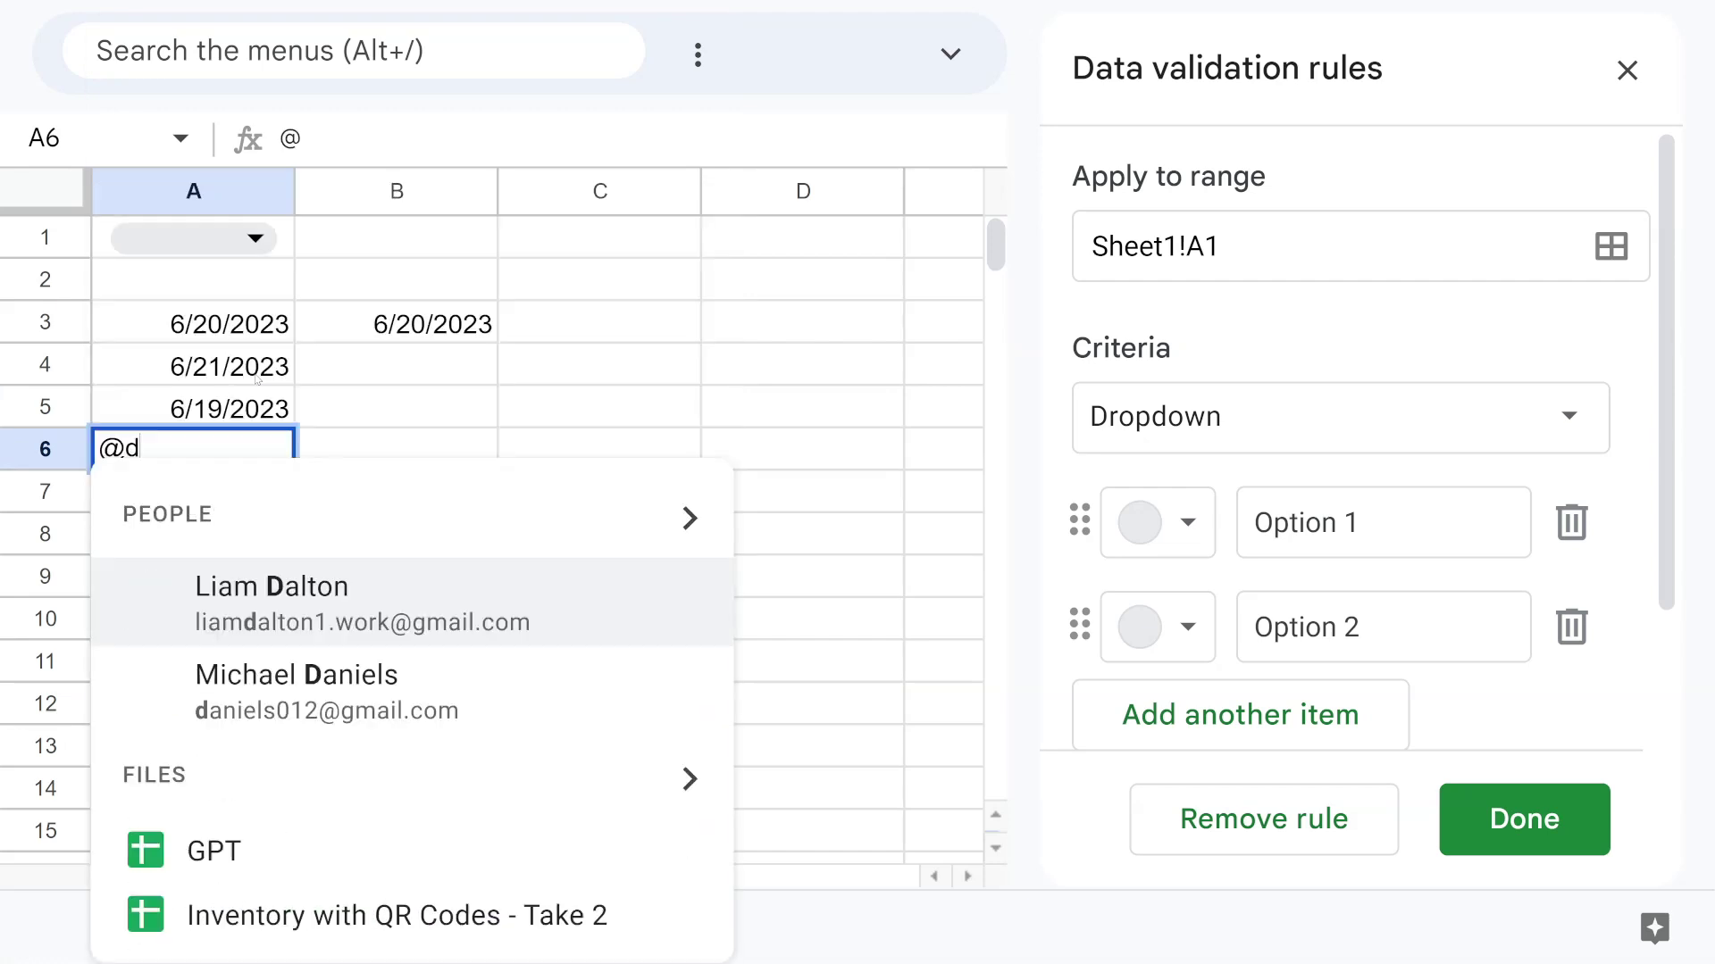
key("Return")
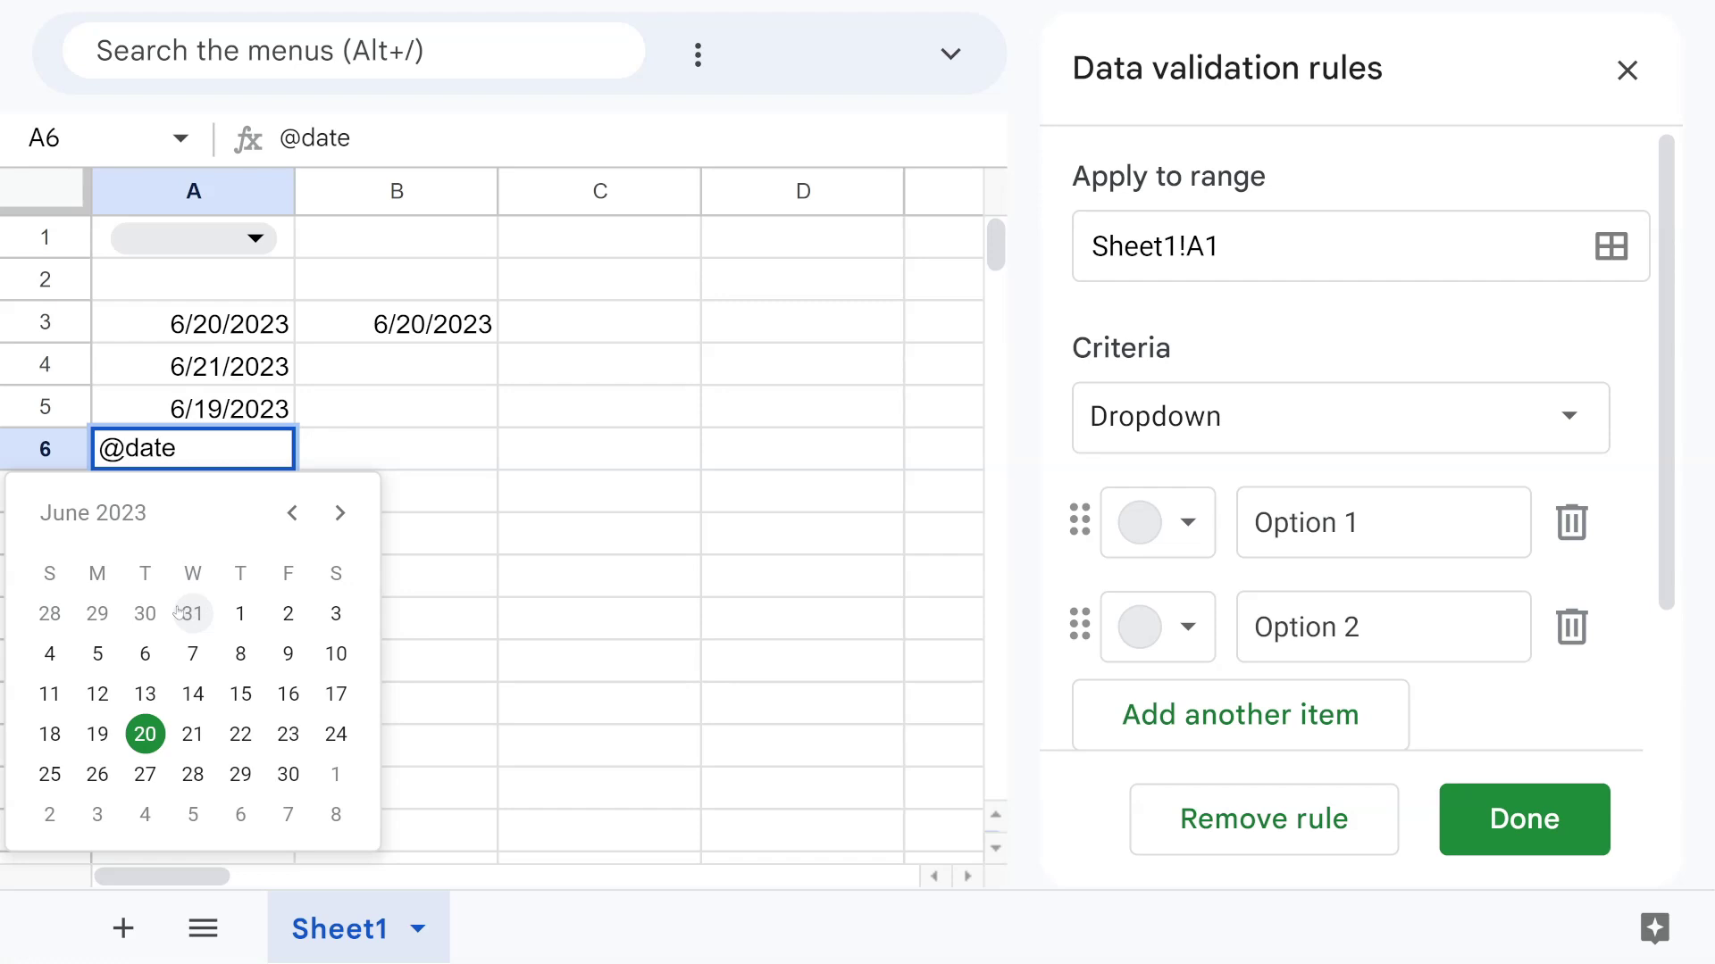
left_click(286, 734)
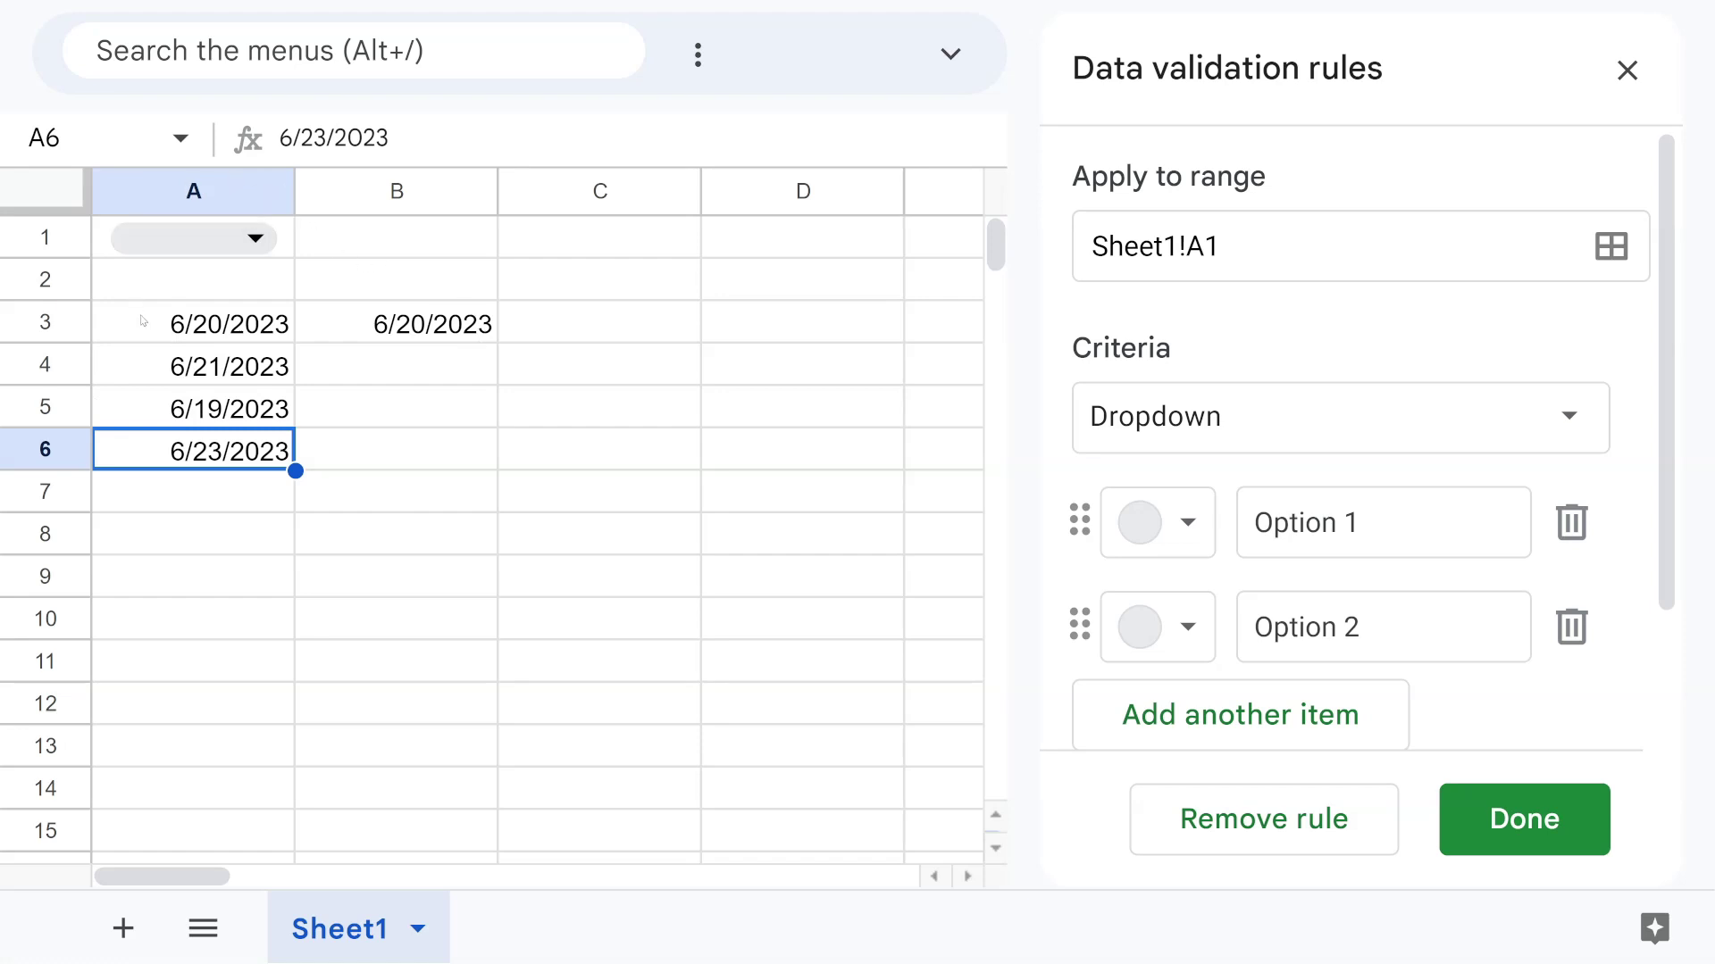
- Insert one empty row above row 1
left_click_drag(198, 317, 367, 466)
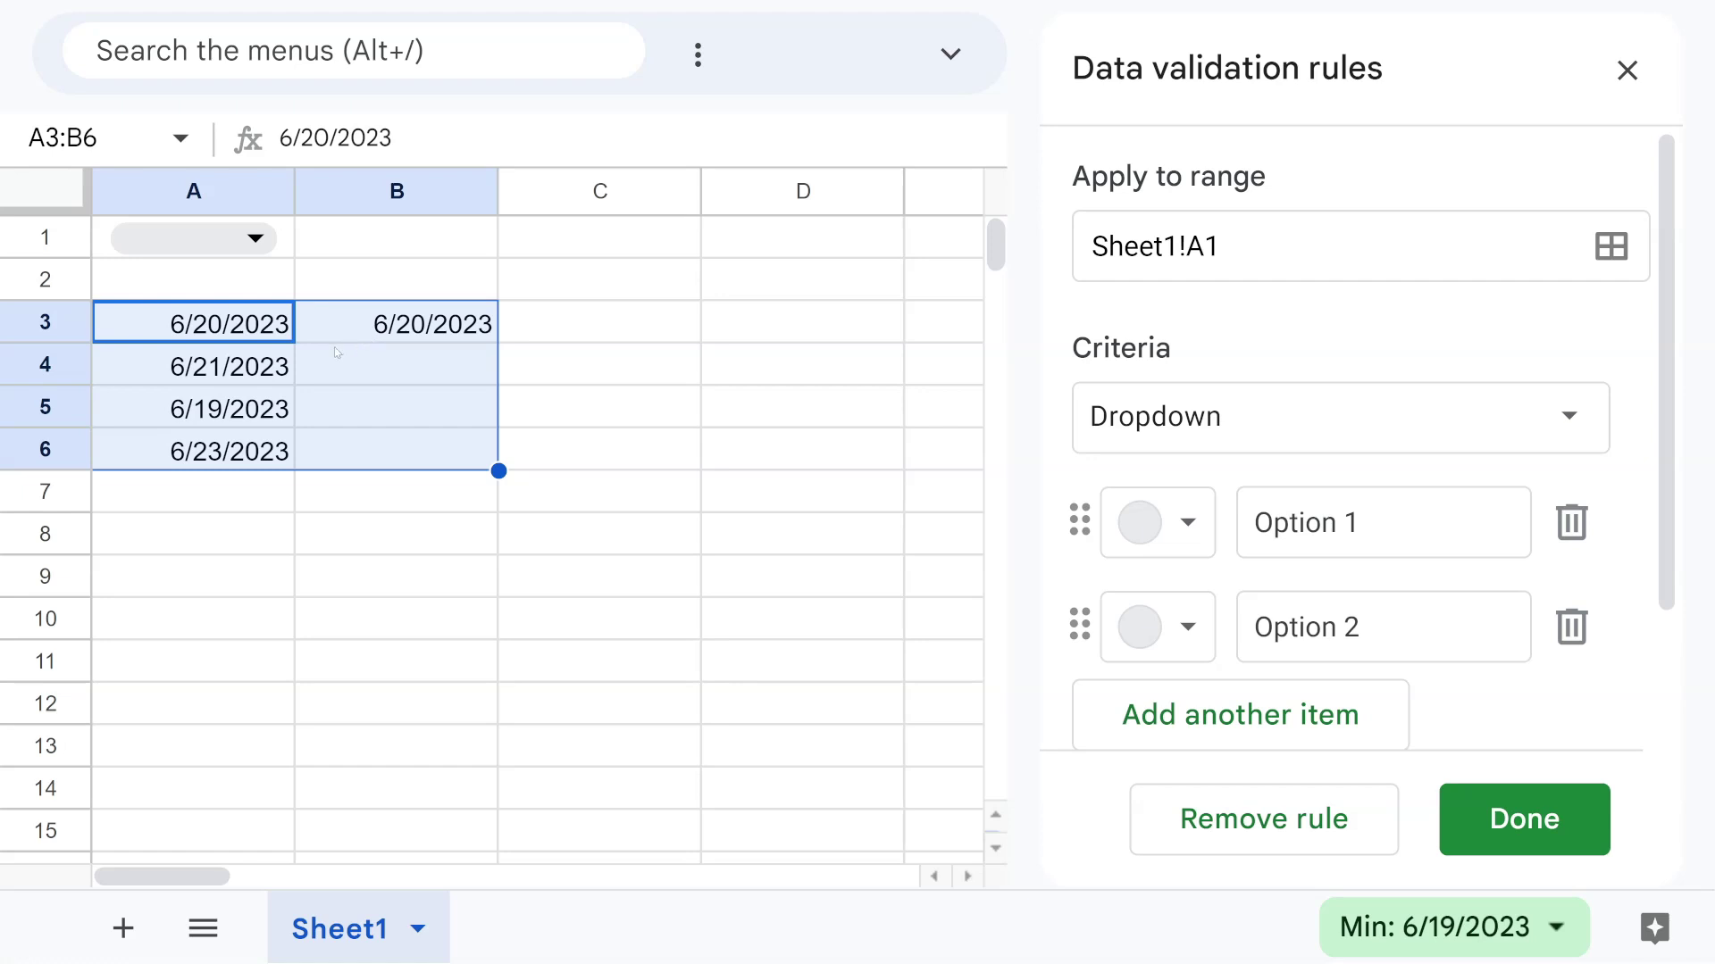
right_click(159, 193)
left_click(68, 232)
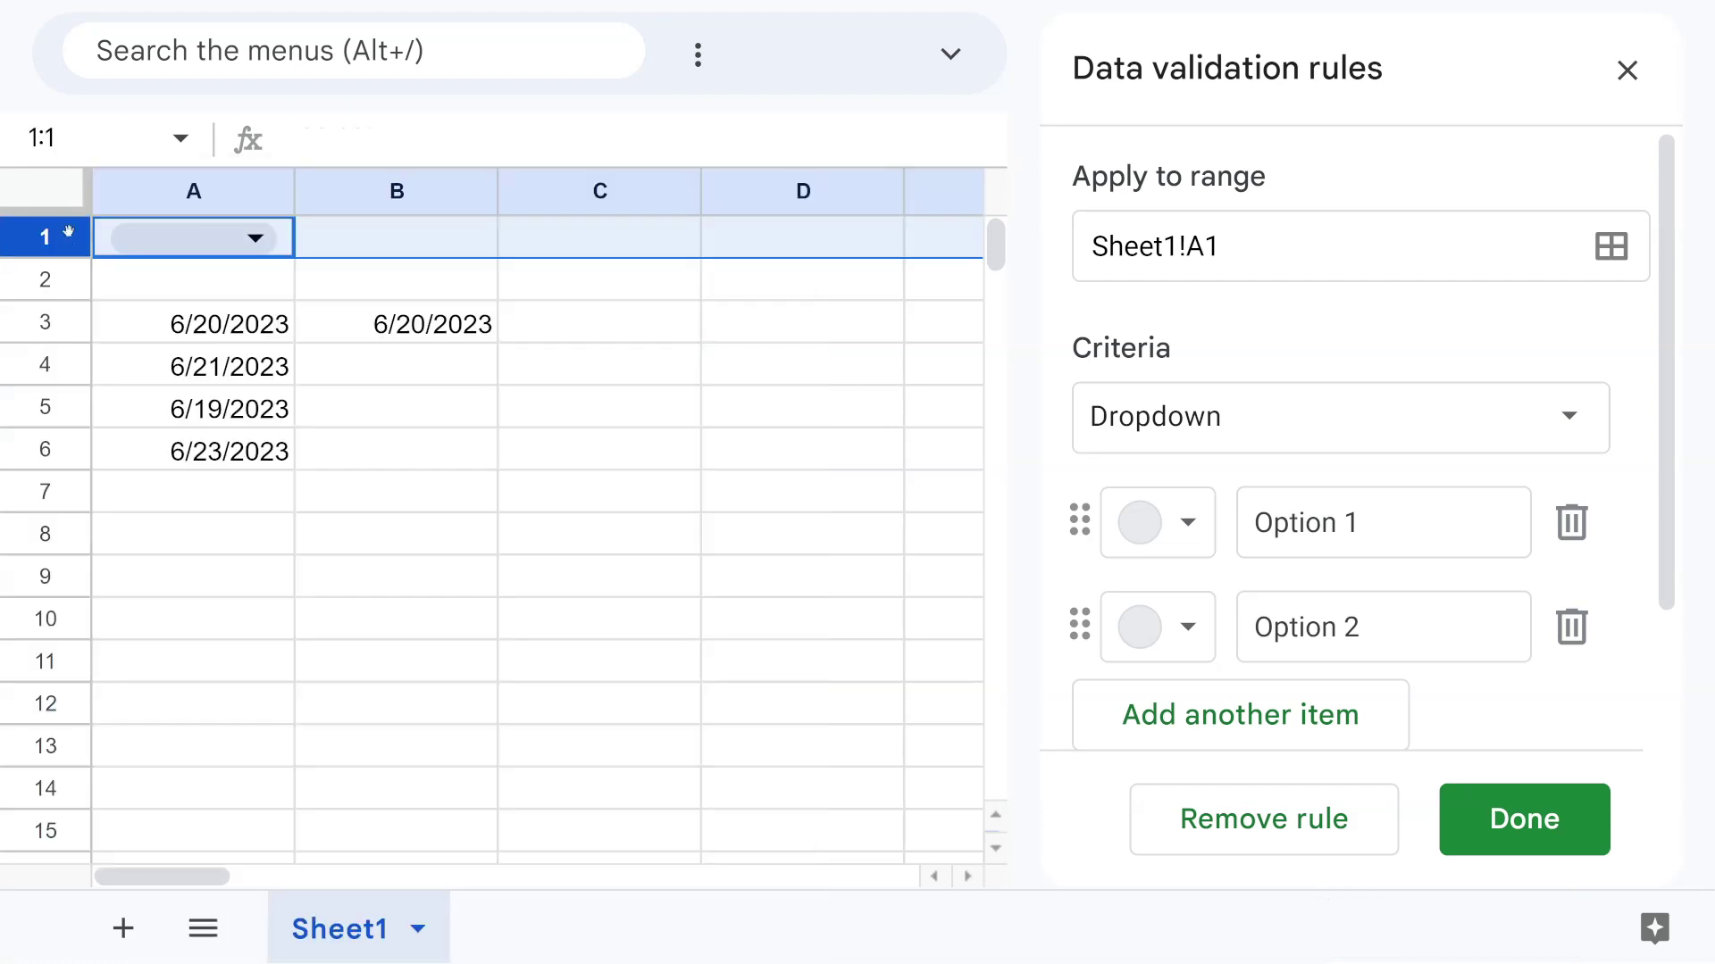
right_click(68, 232)
left_click(254, 499)
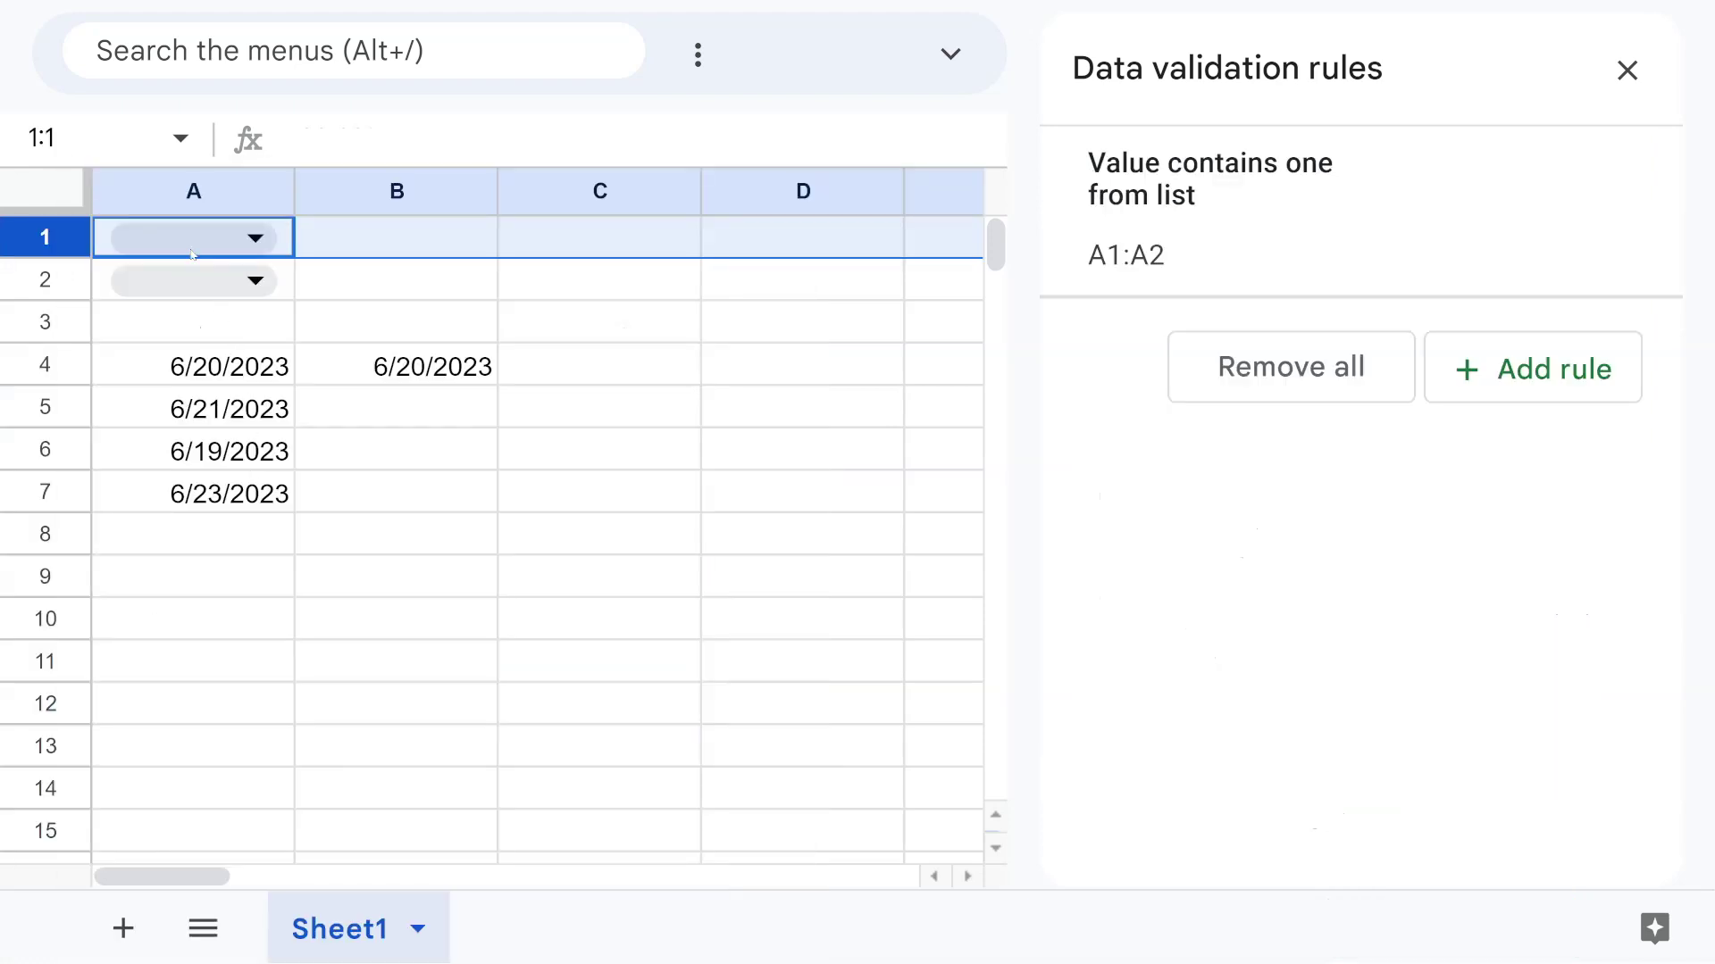
- Restrict the dropdown's data validation rule to cell A2 so cell A1 has no dropdown
left_click(346, 239)
left_click(237, 240)
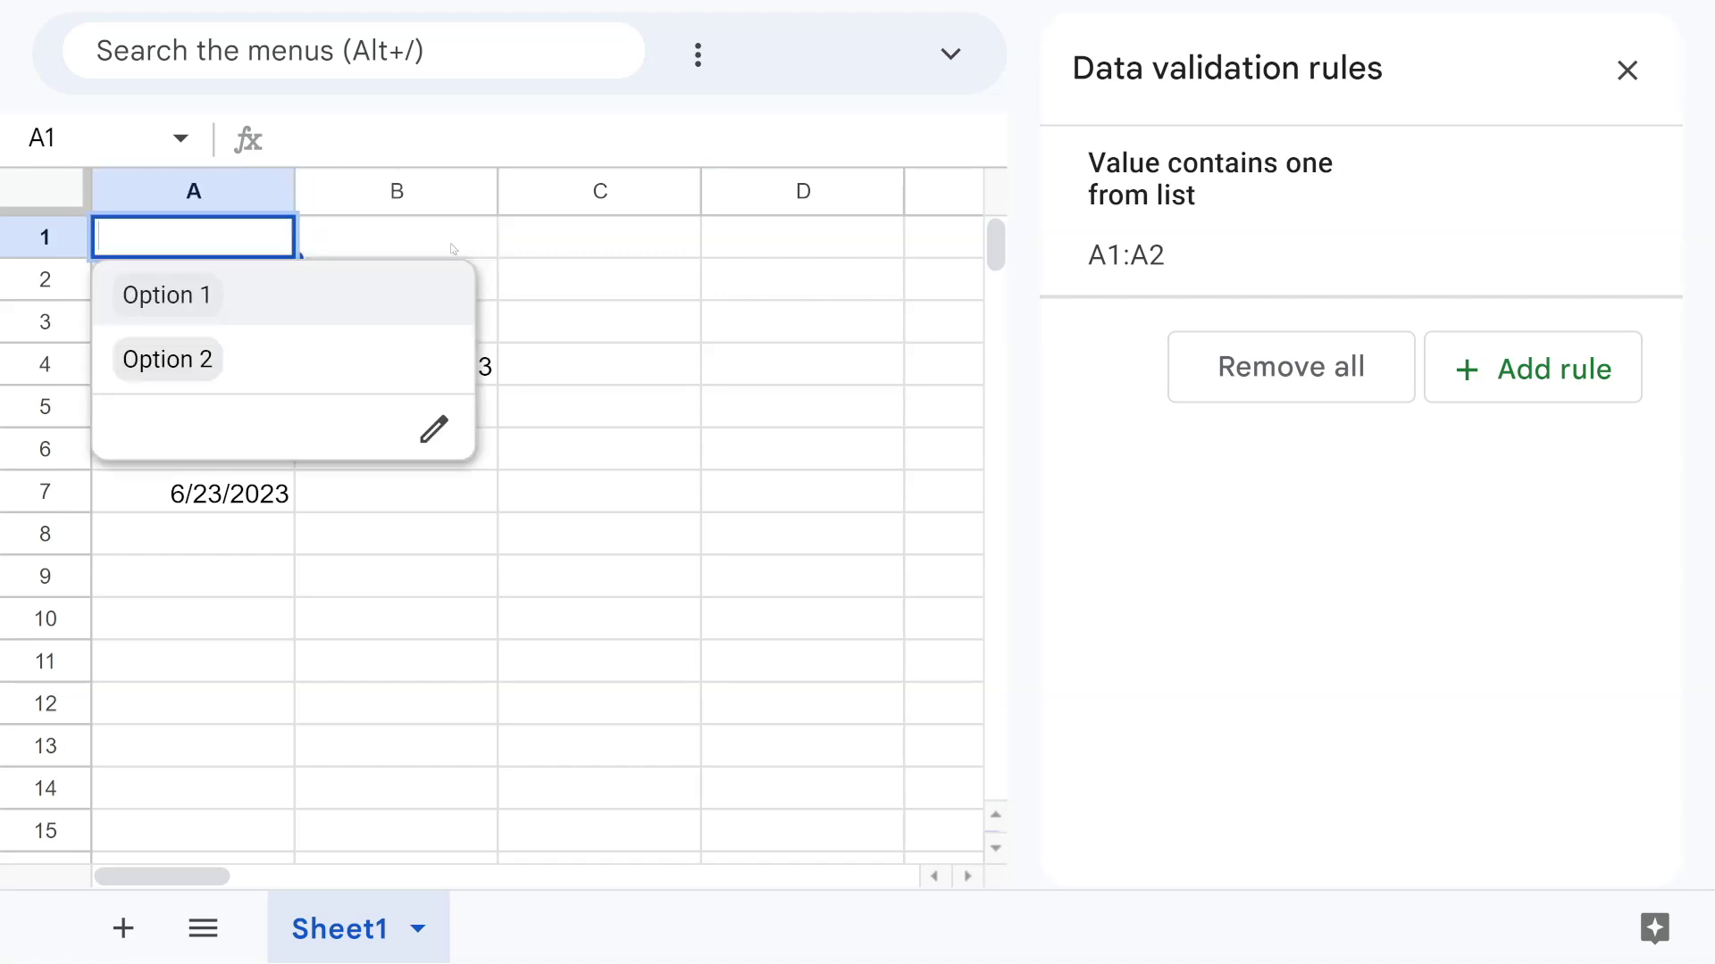
left_click(1315, 256)
left_click(1315, 256)
key("BackSpace")
key("BackSpace")
key("BackSpace")
key("BackSpace")
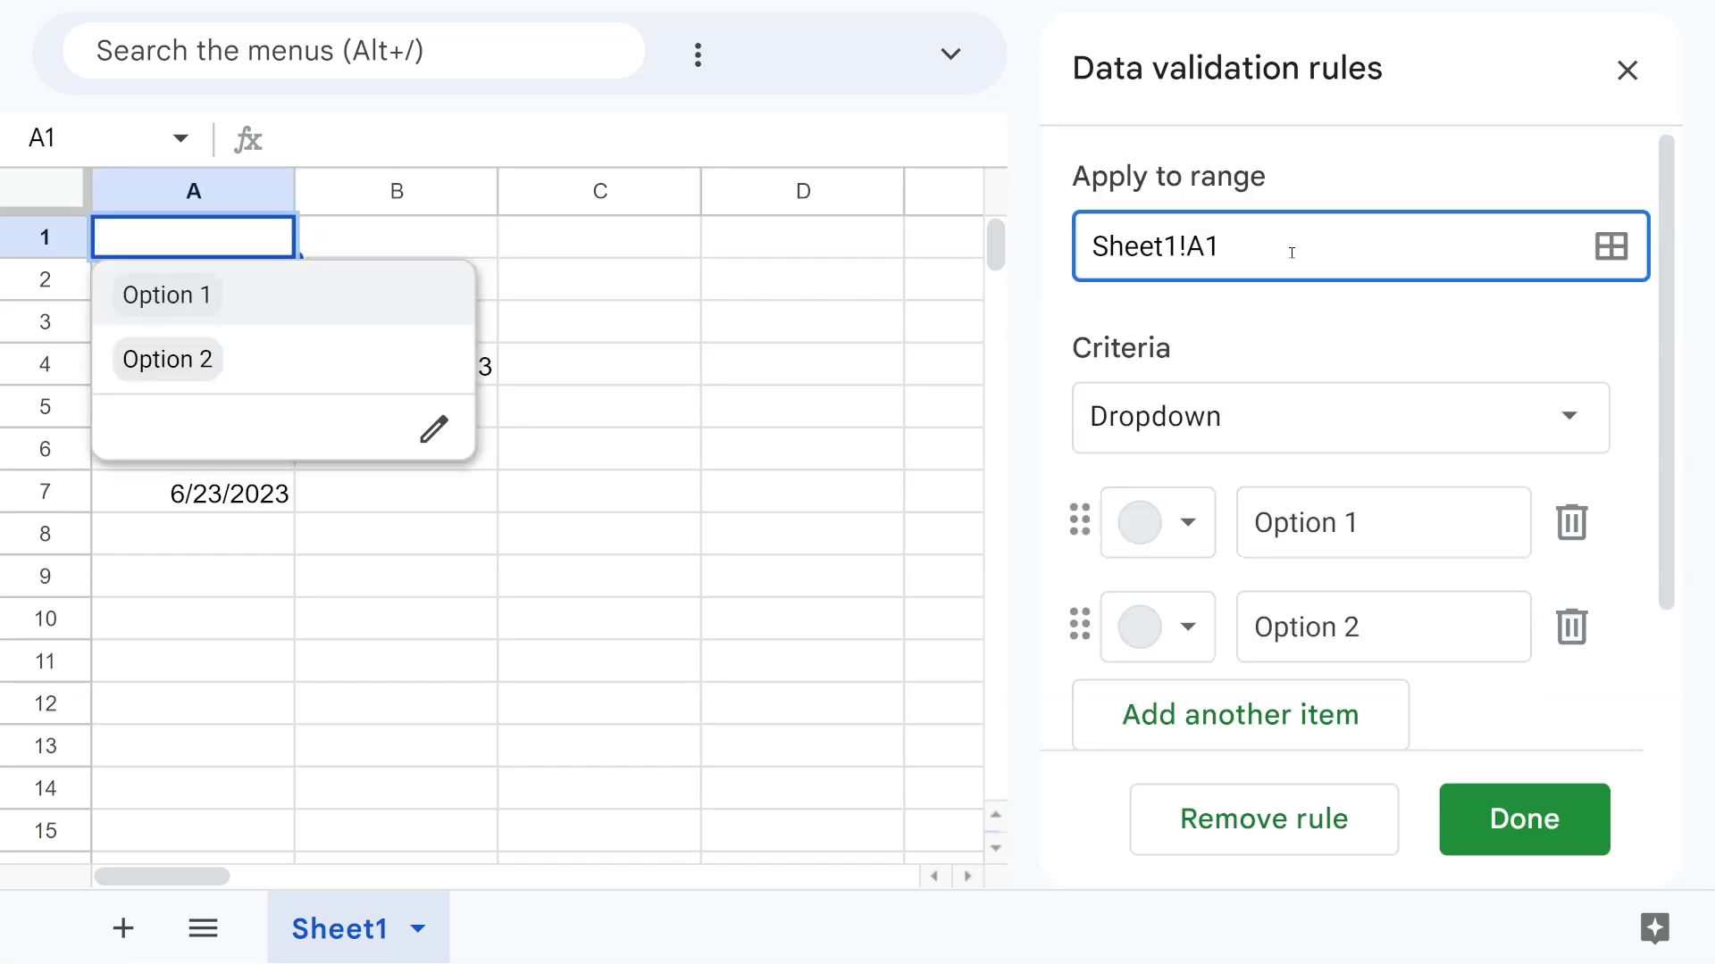
type("2")
key("Return")
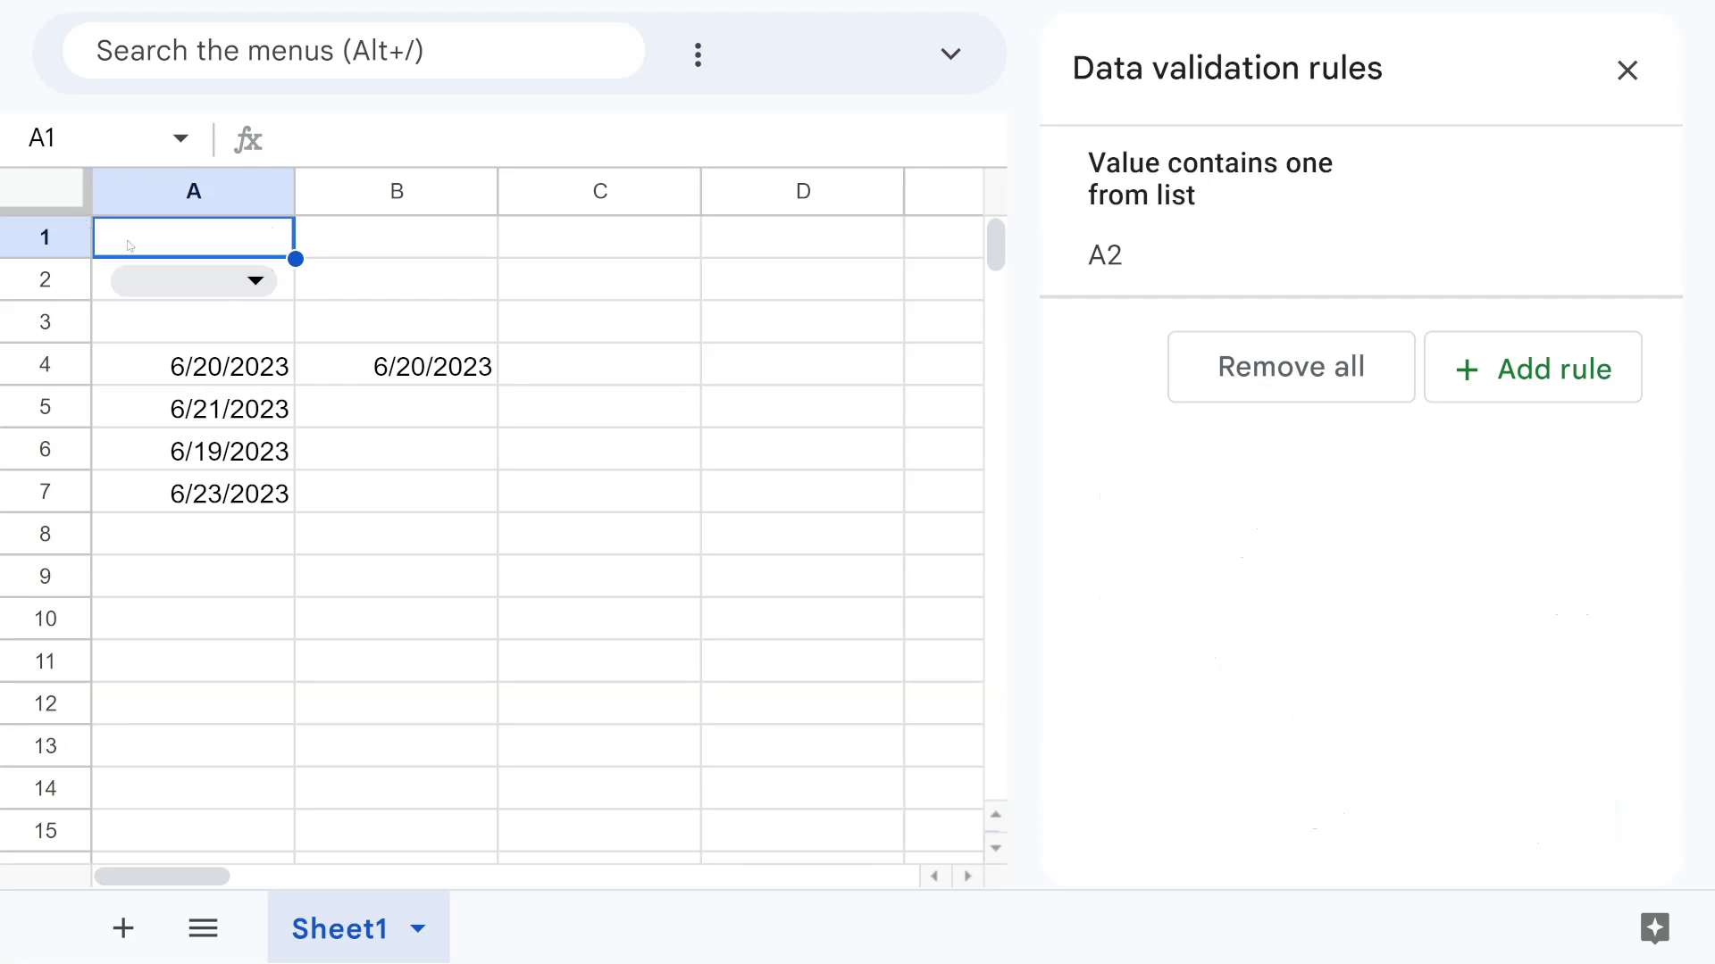
- Enter the headings DROPDOWN in cell A1 and DATES in cell A3, and close the data validation rules
type("DROPDOW")
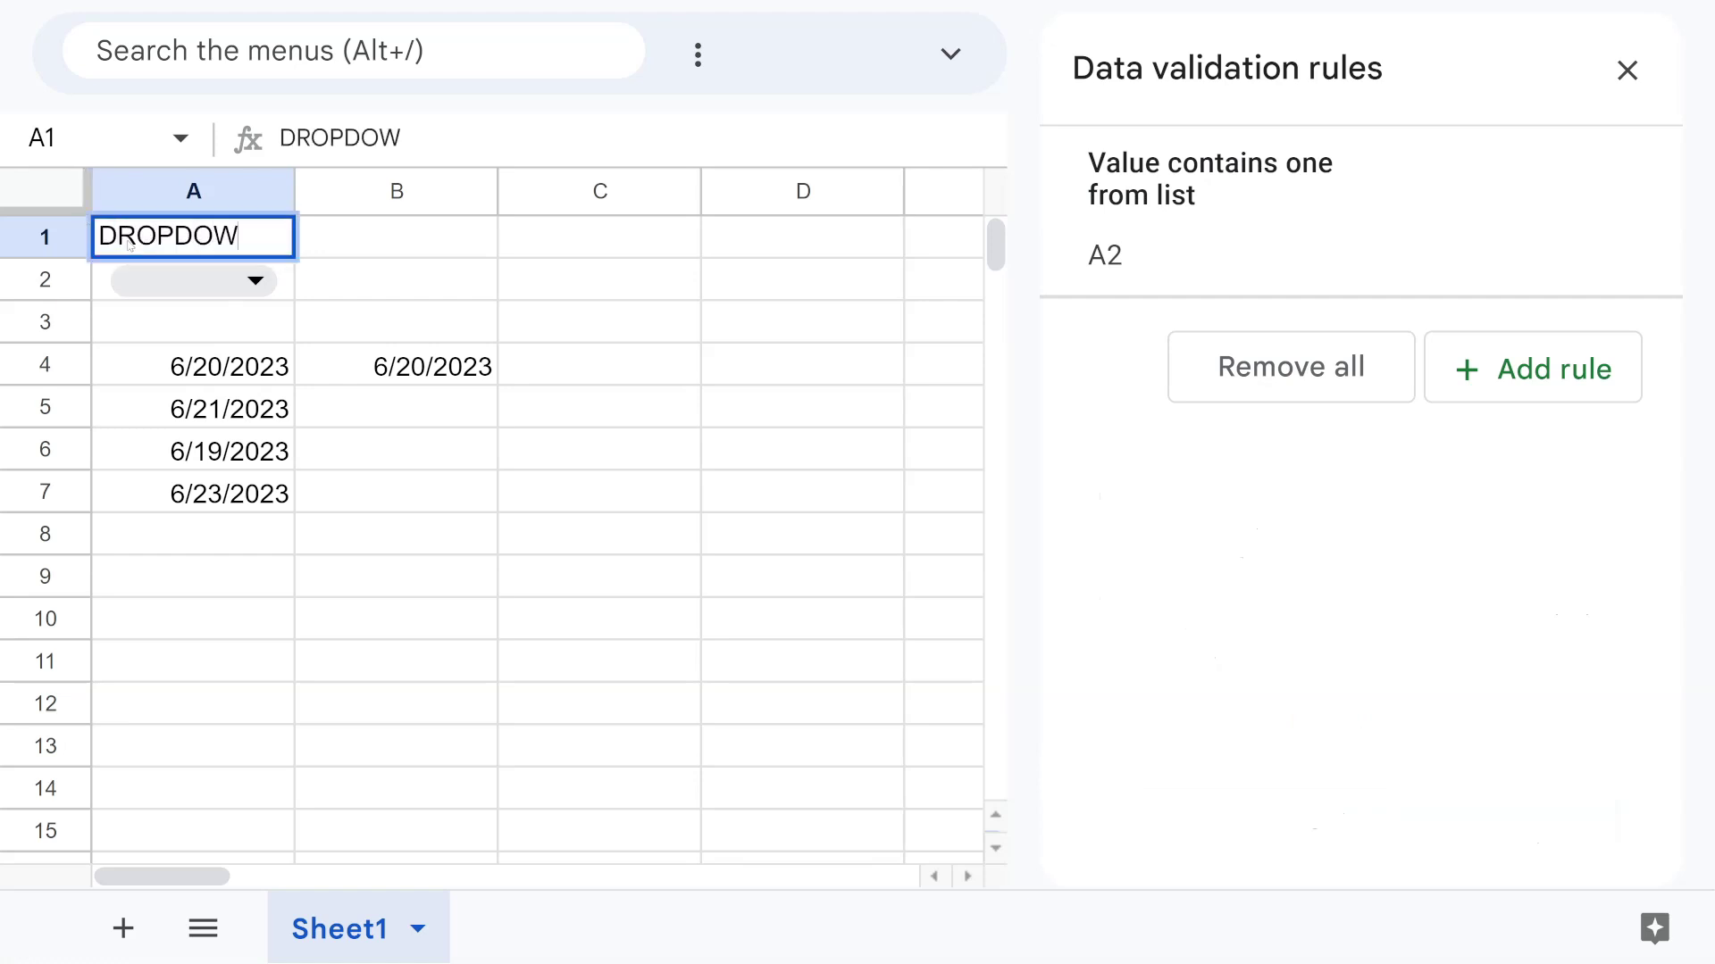
type("N")
key("Return")
key("Down")
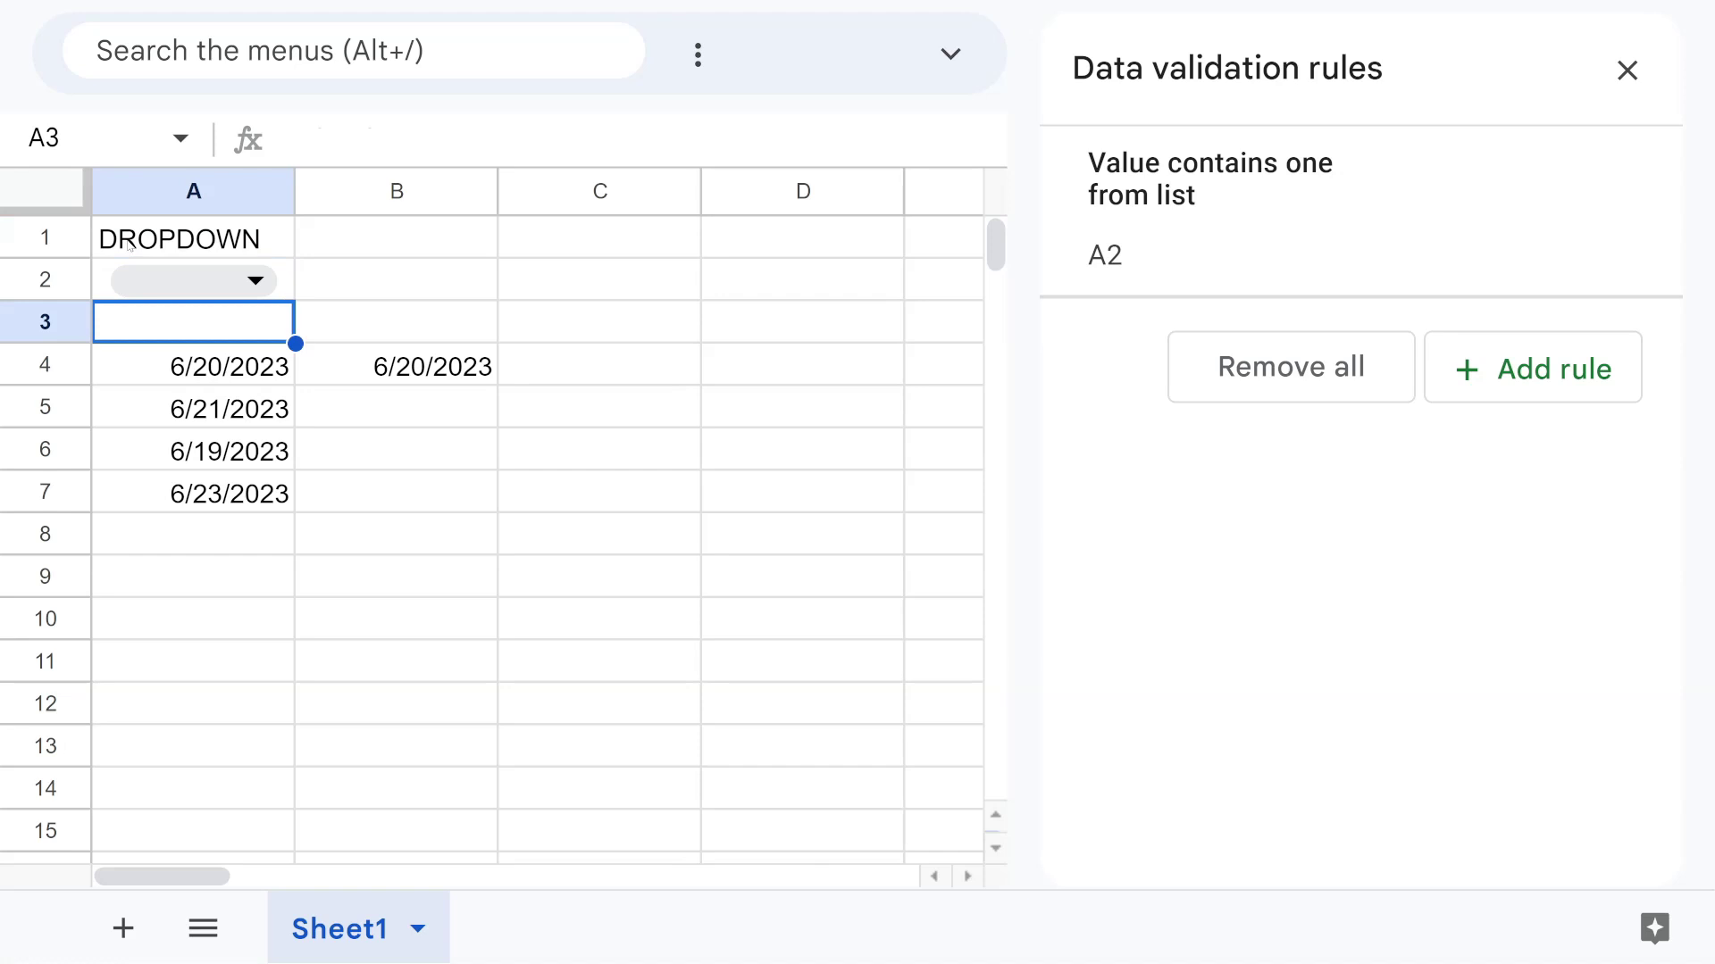
type("DATES")
key("Return")
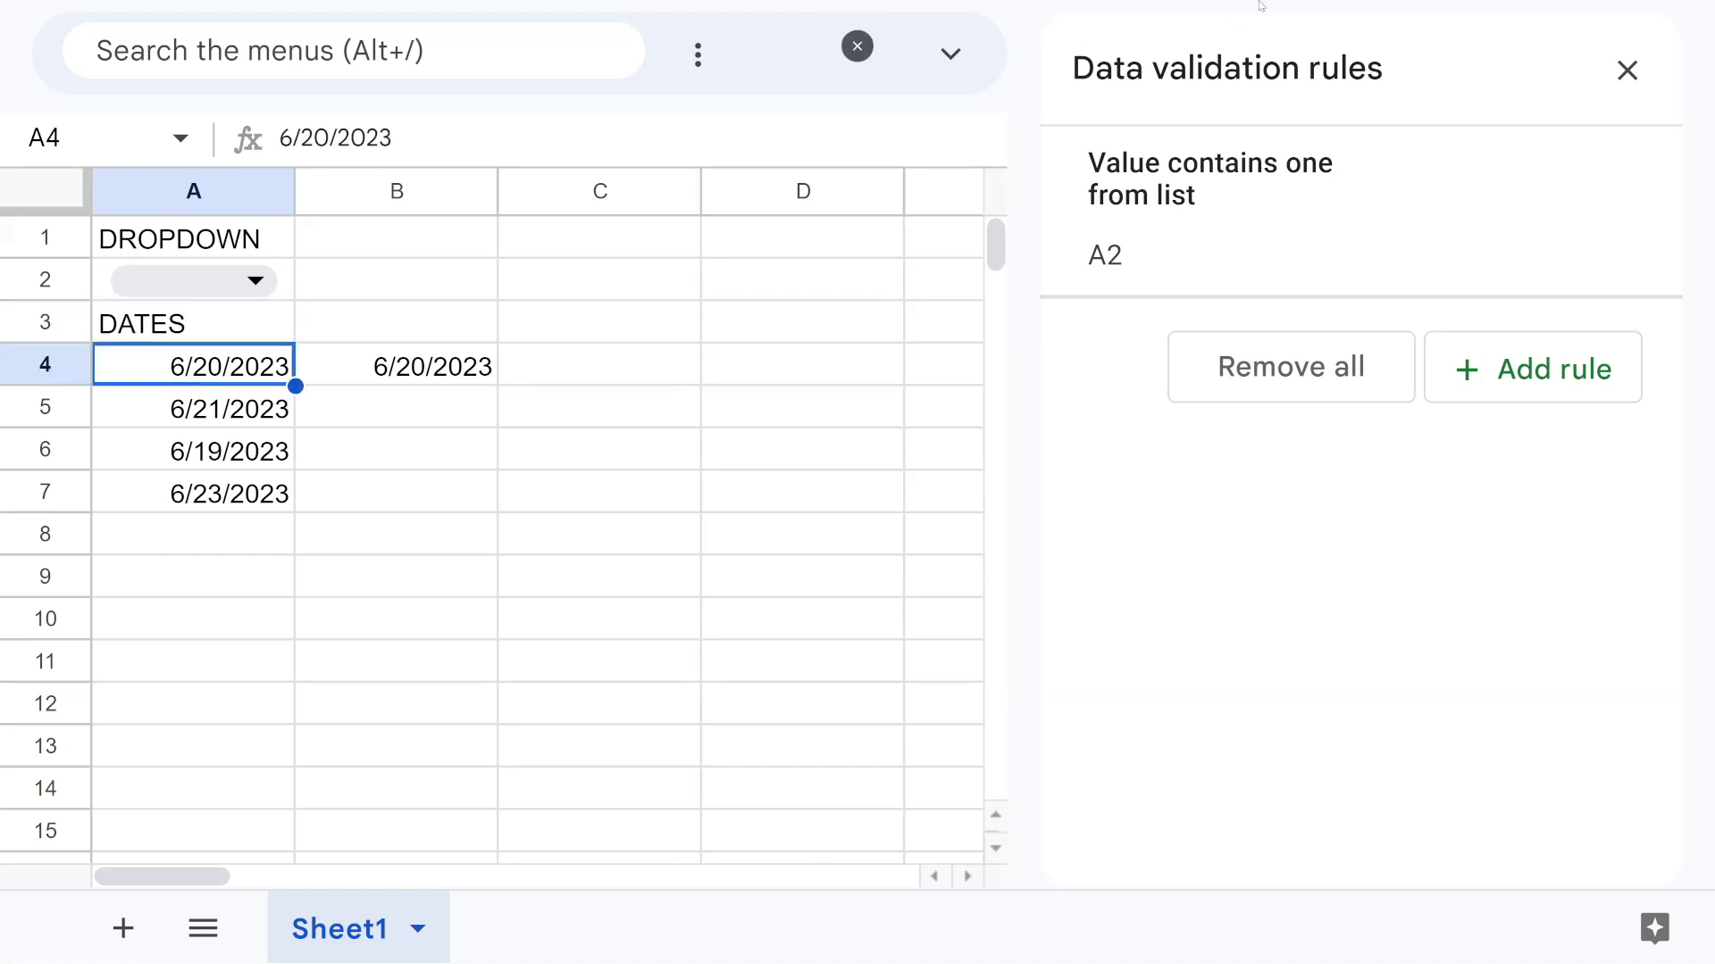
left_click(1627, 70)
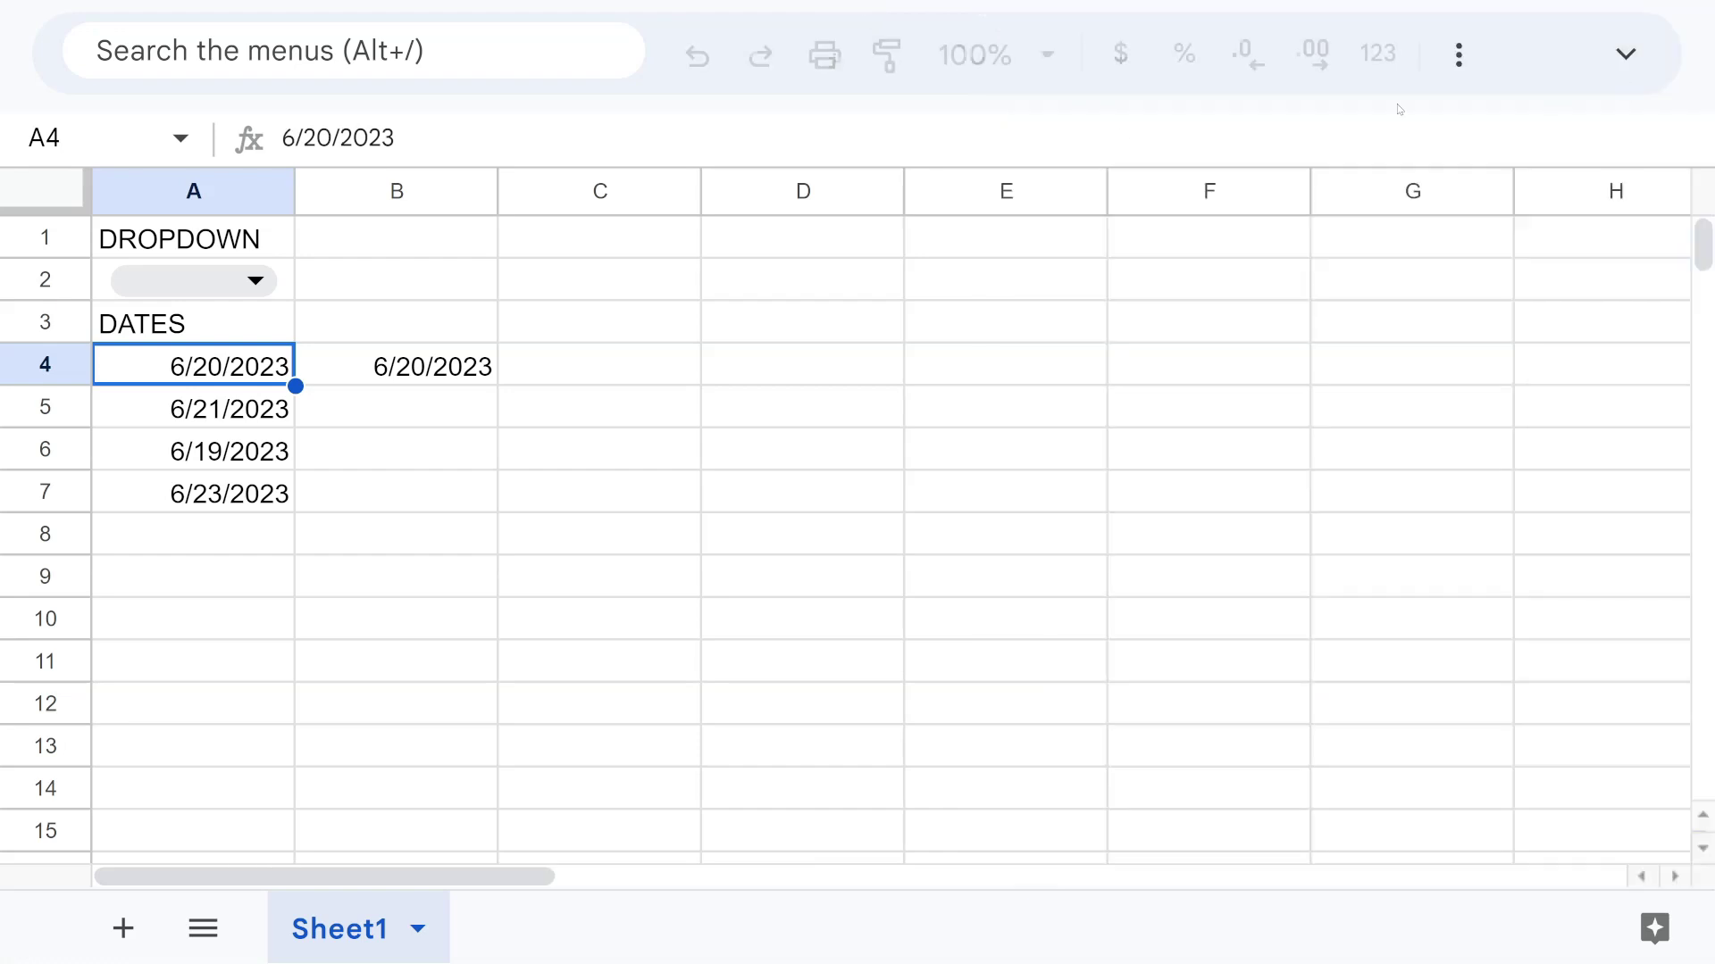
left_click(257, 527)
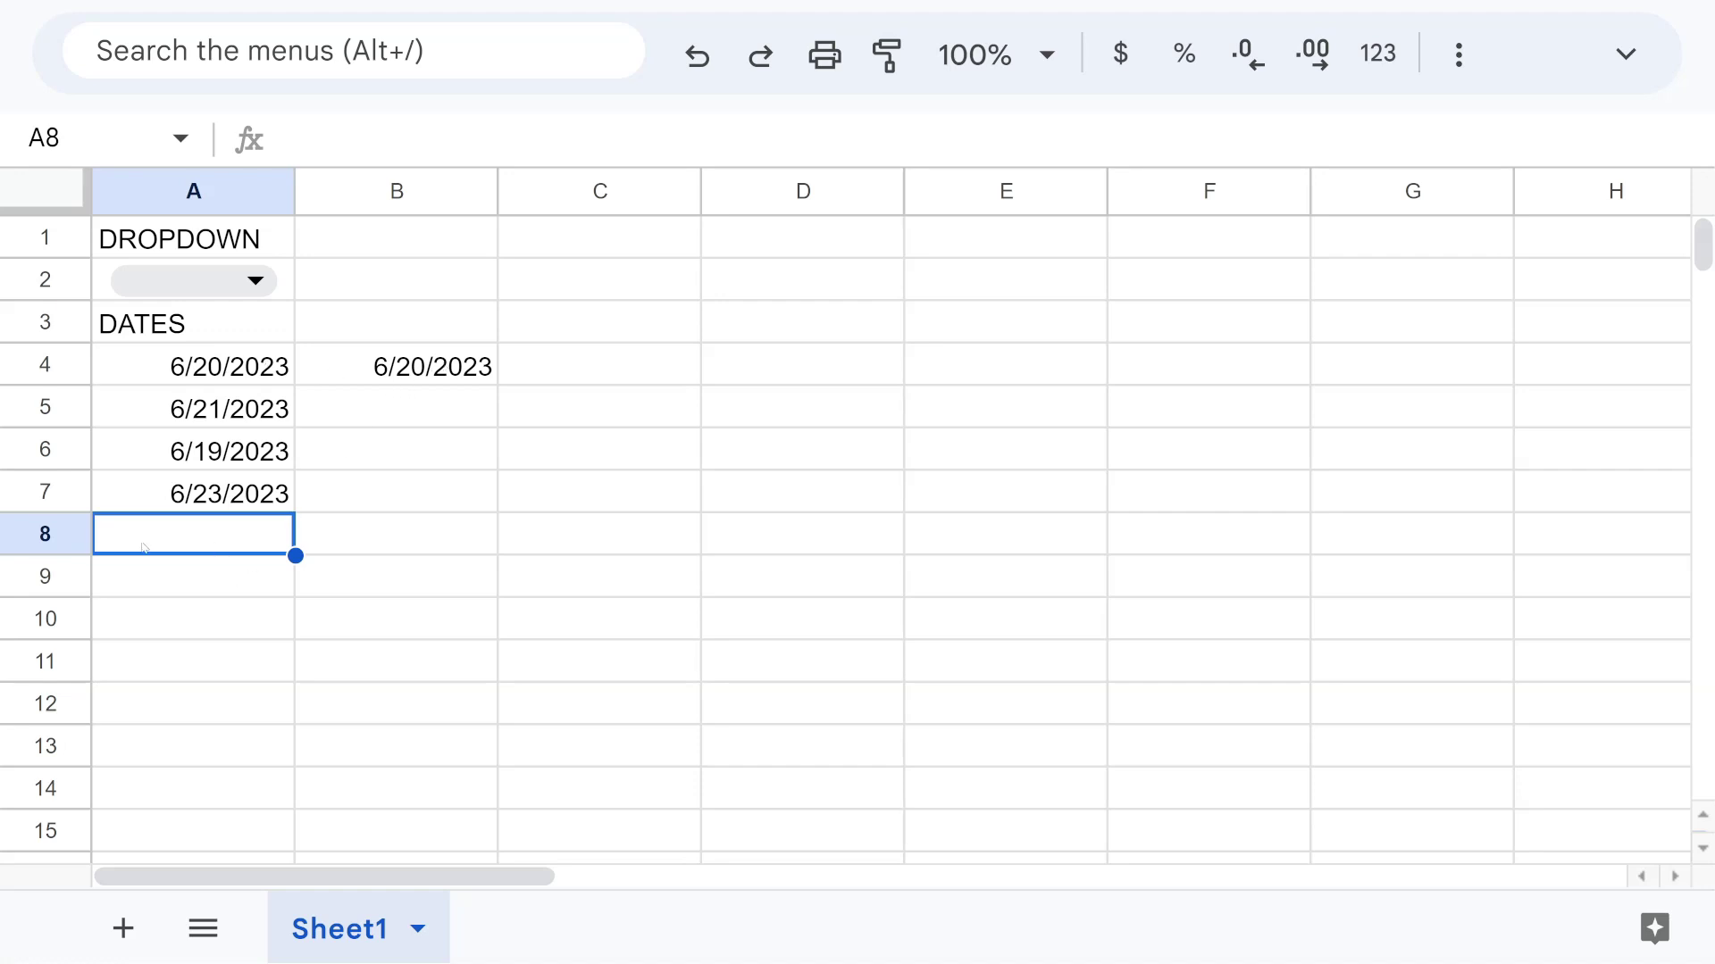
left_click(180, 582)
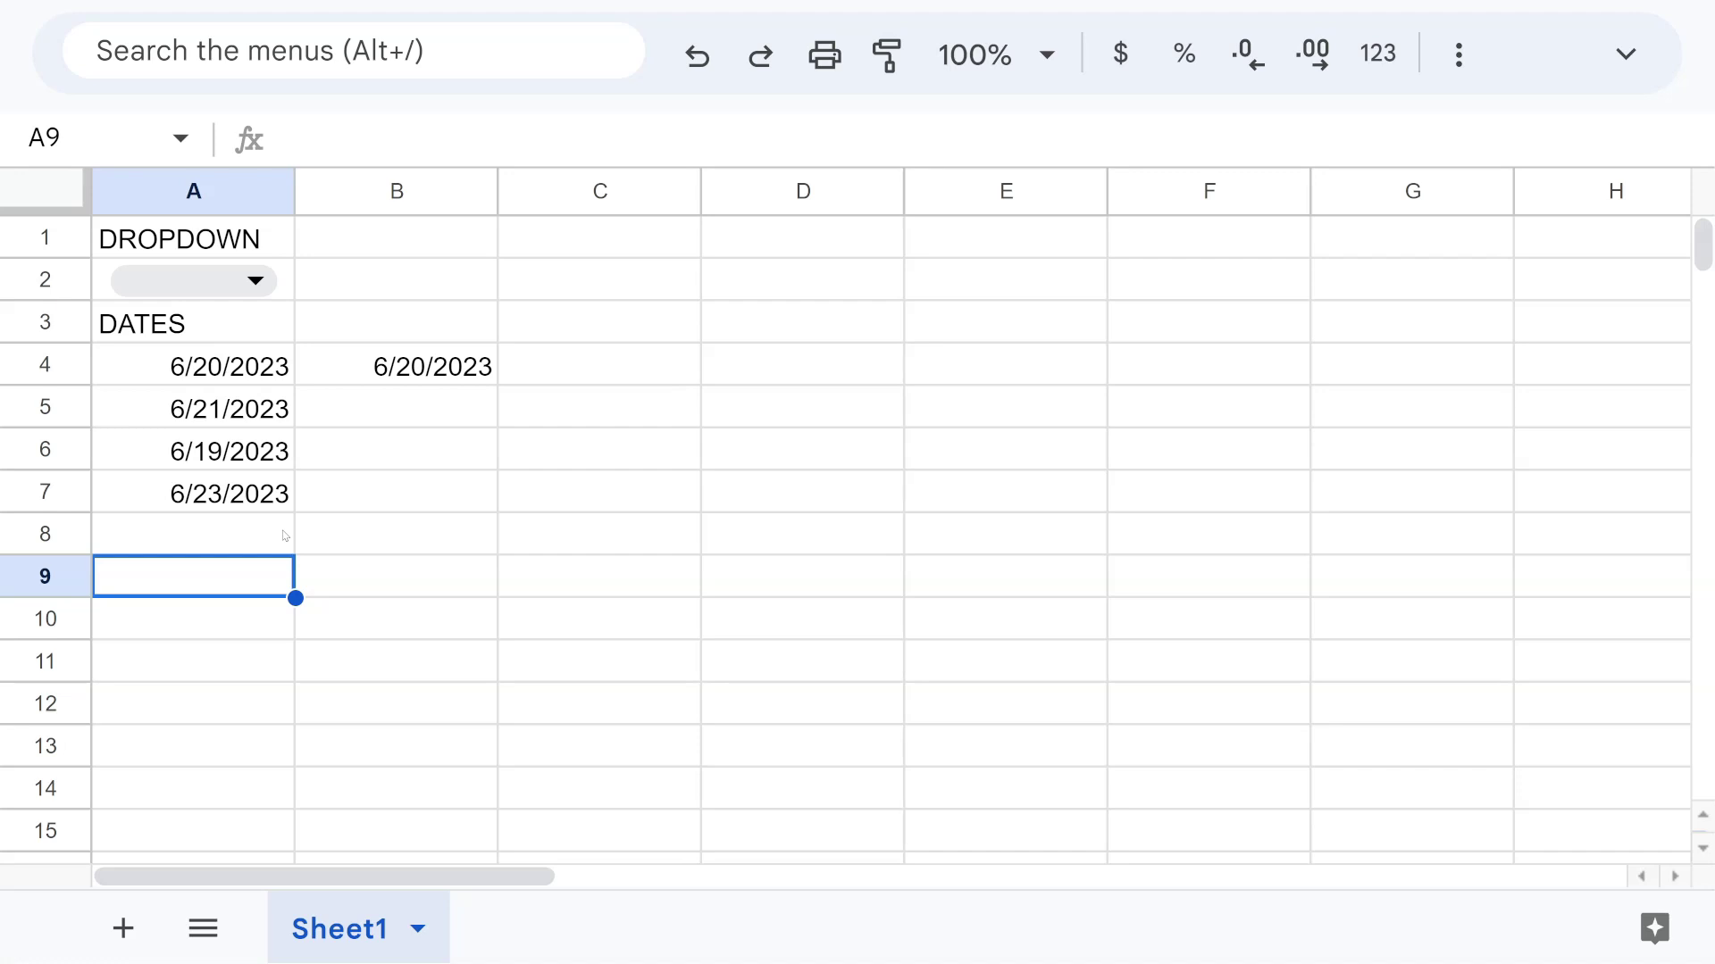
type("@")
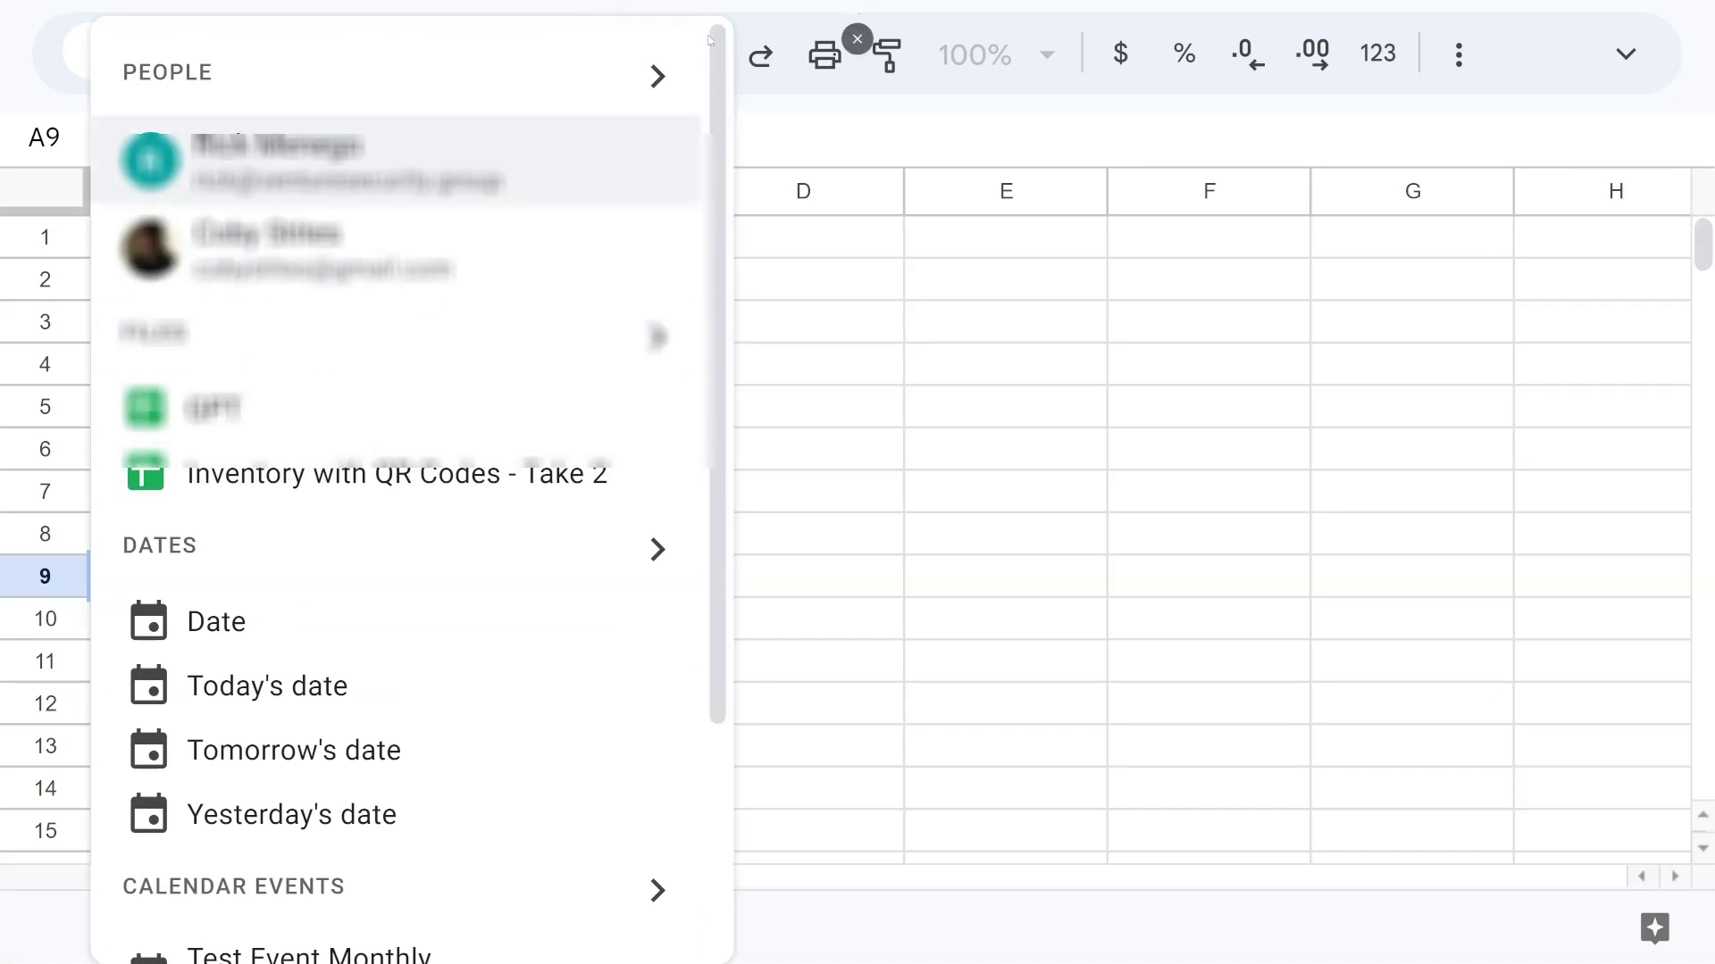
left_click(657, 76)
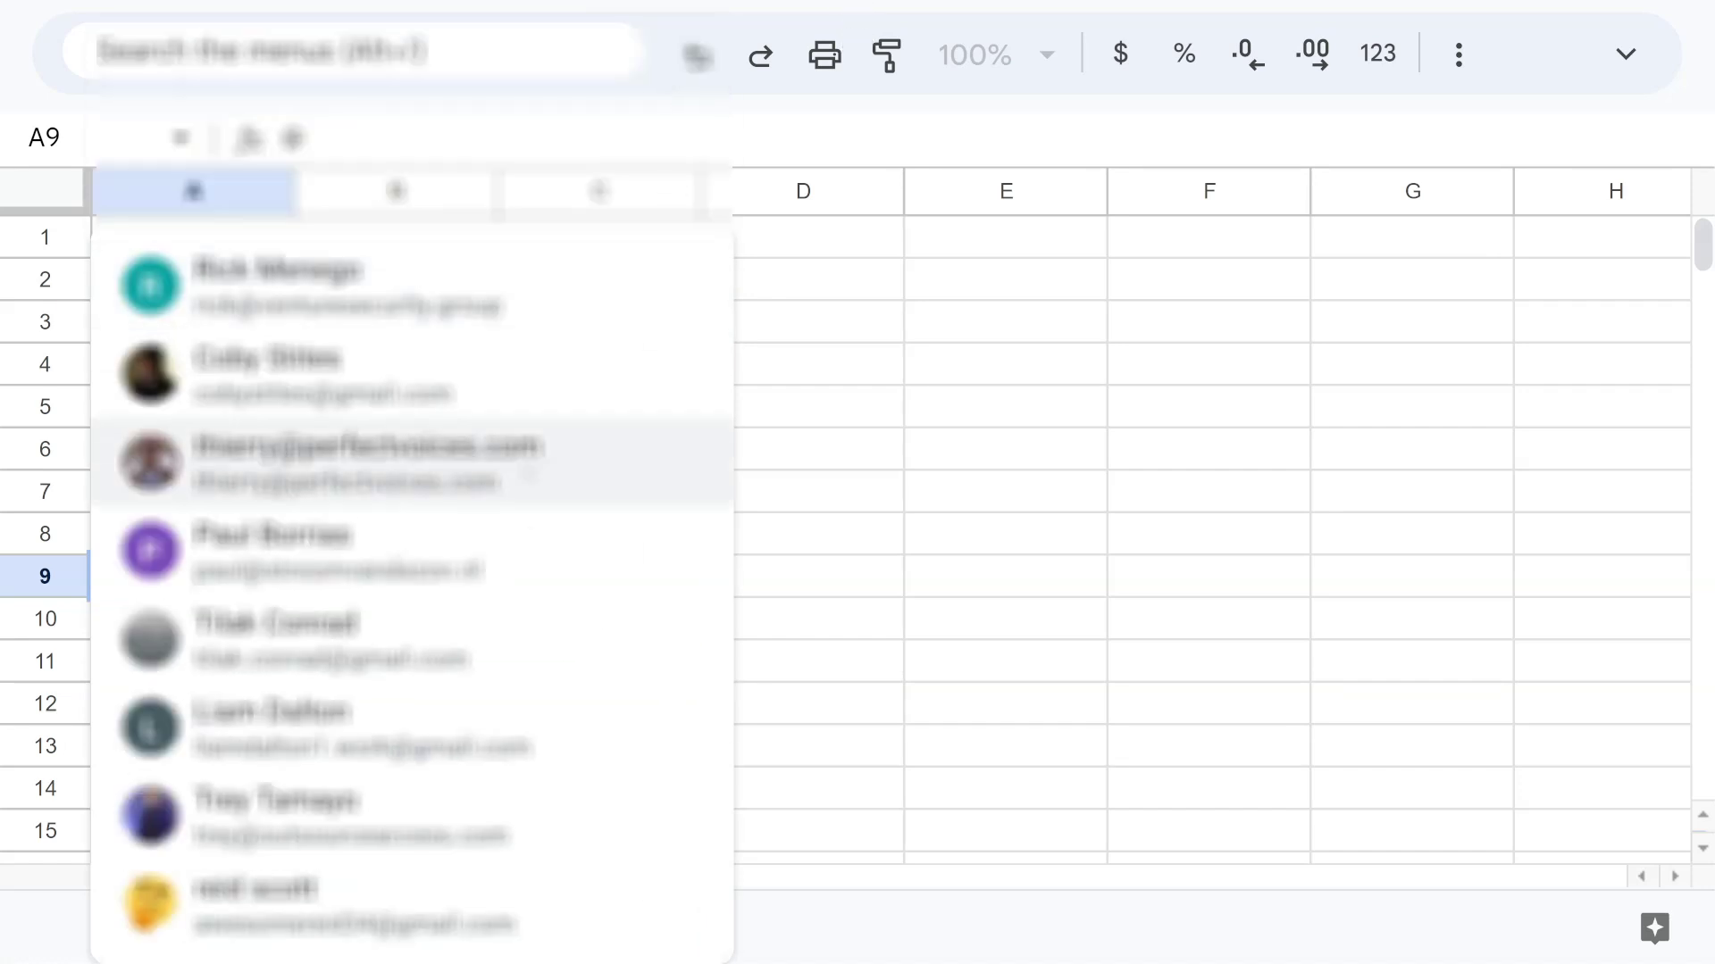
key("Escape")
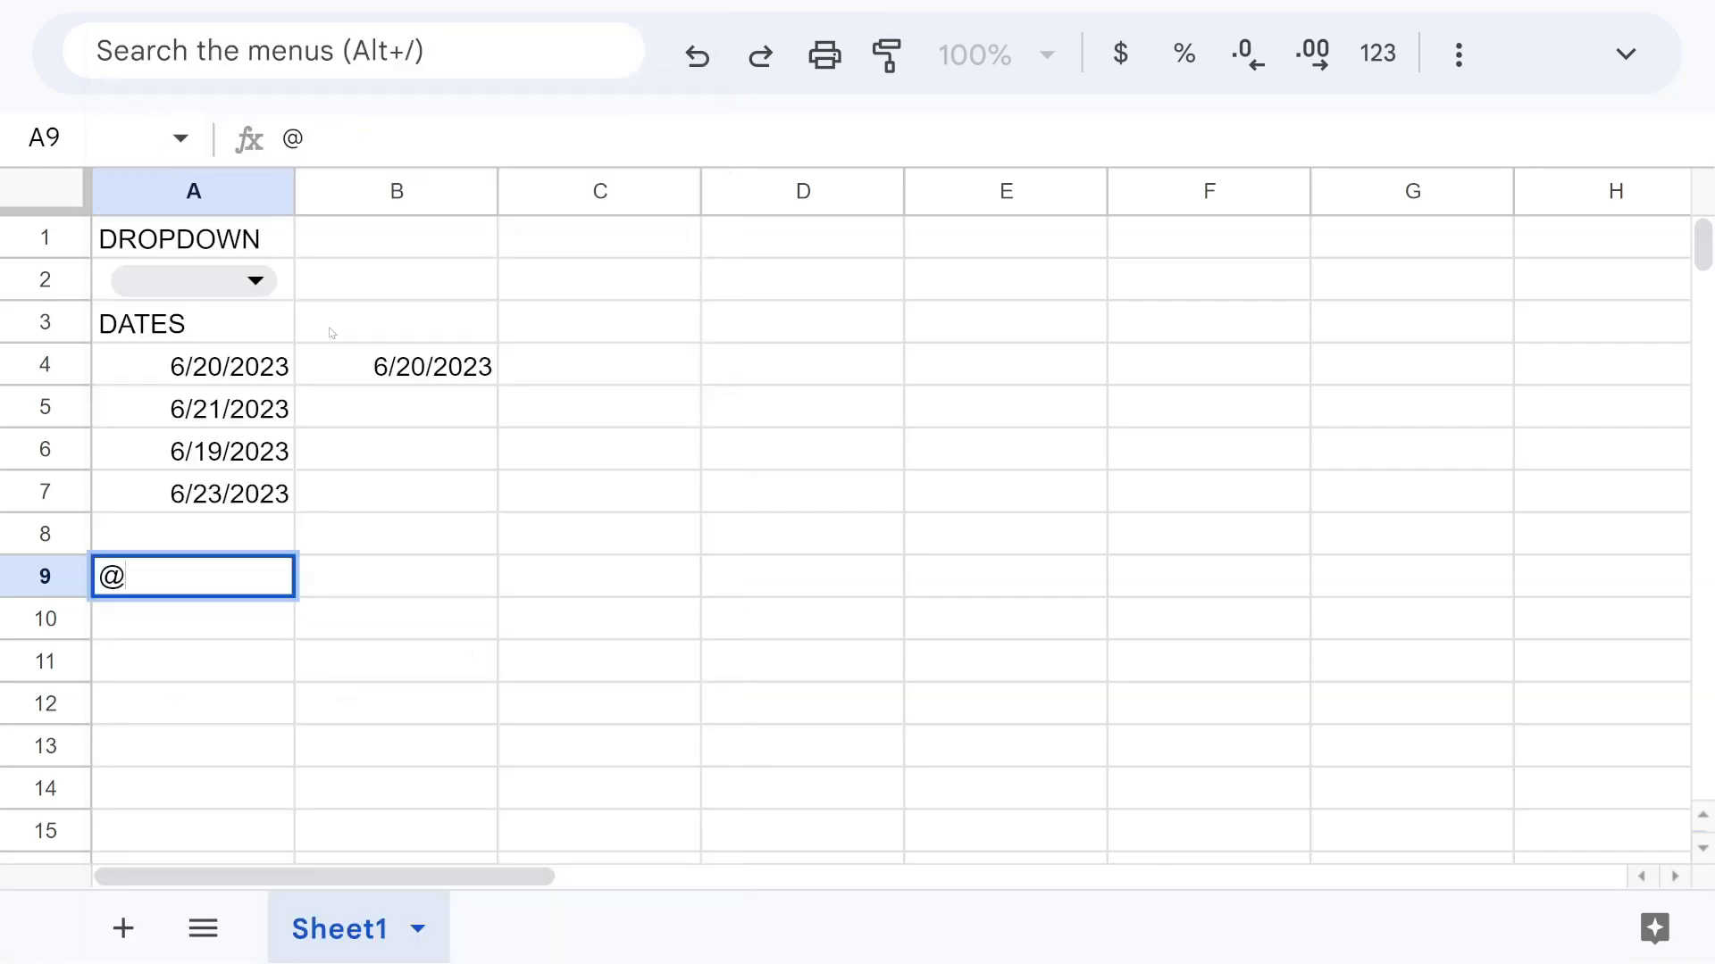
key("BackSpace")
key("Return")
key("Up")
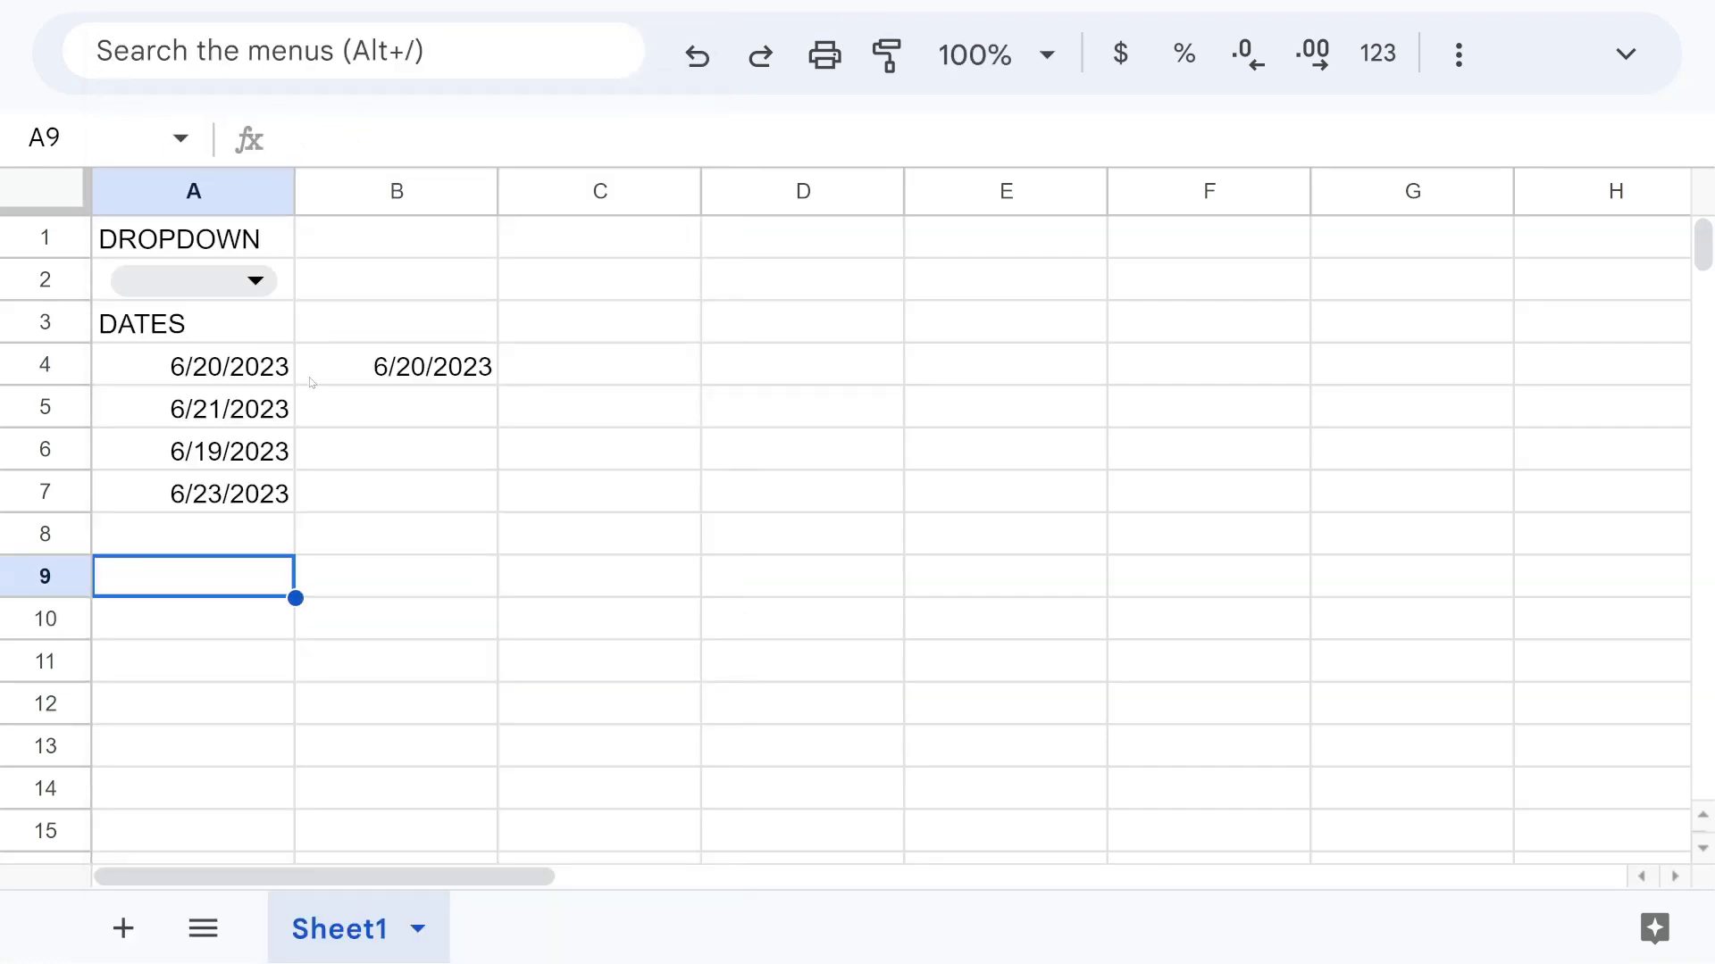
- Enter the contact's e-mail address as plain text in cell A9
type("MMA")
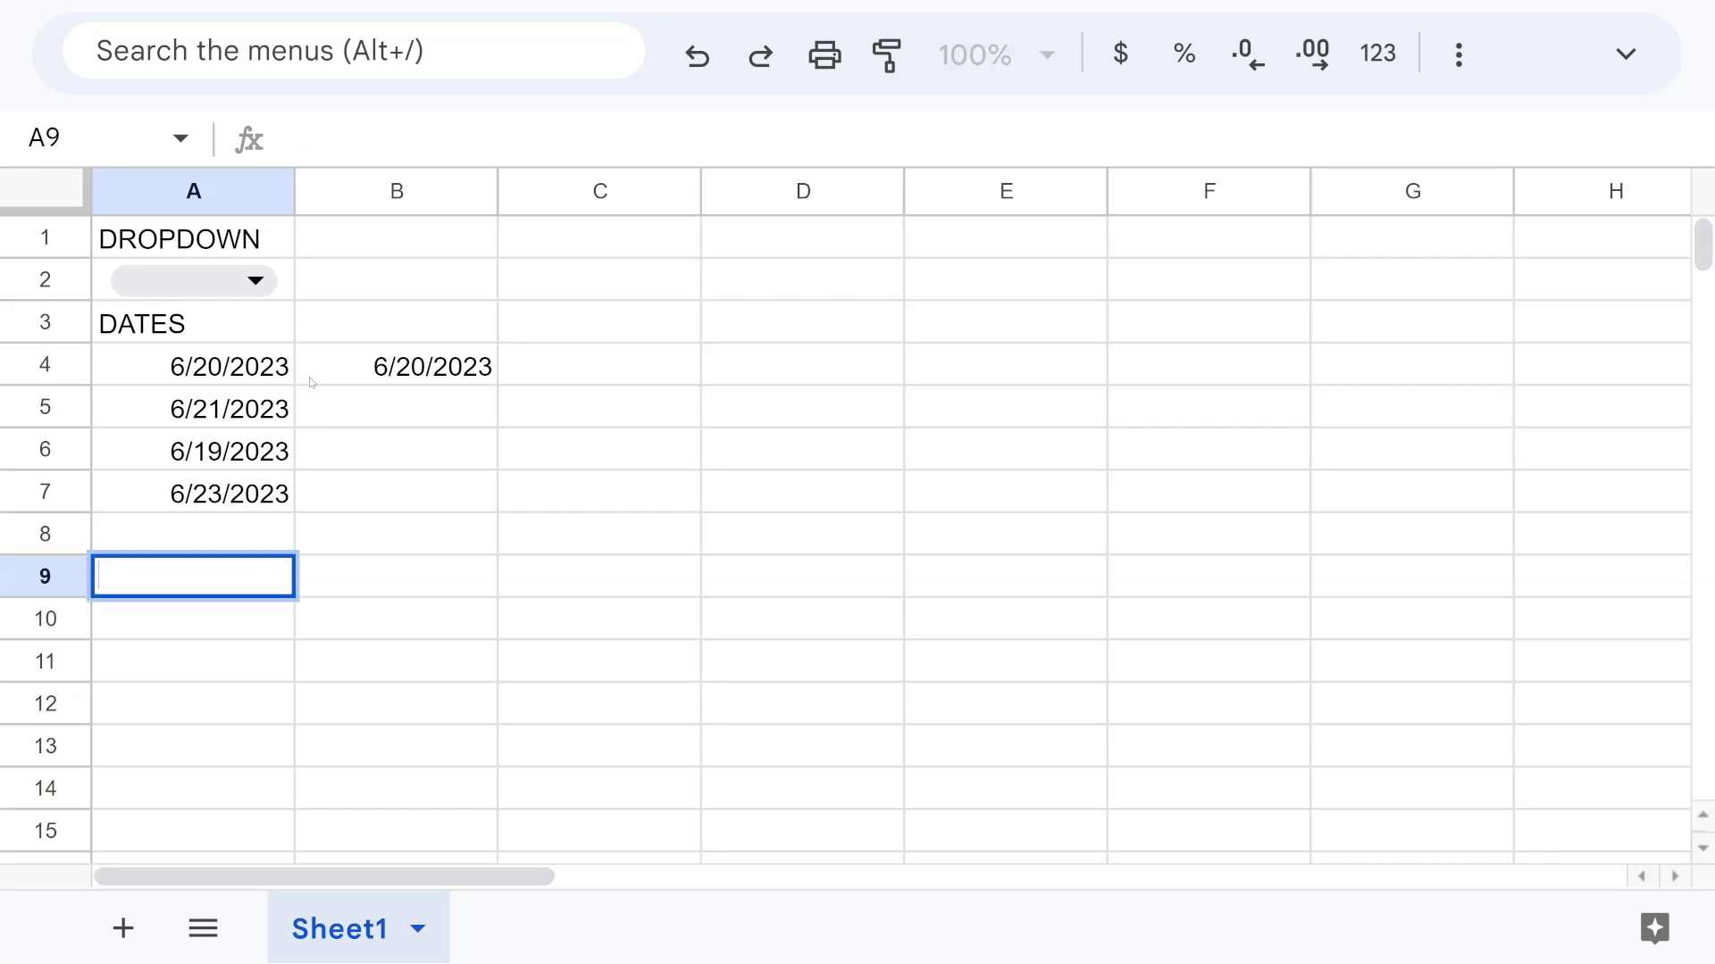
type("IL")
key("ctrl+a")
key("ctrl+v")
key("Return")
left_click(222, 578)
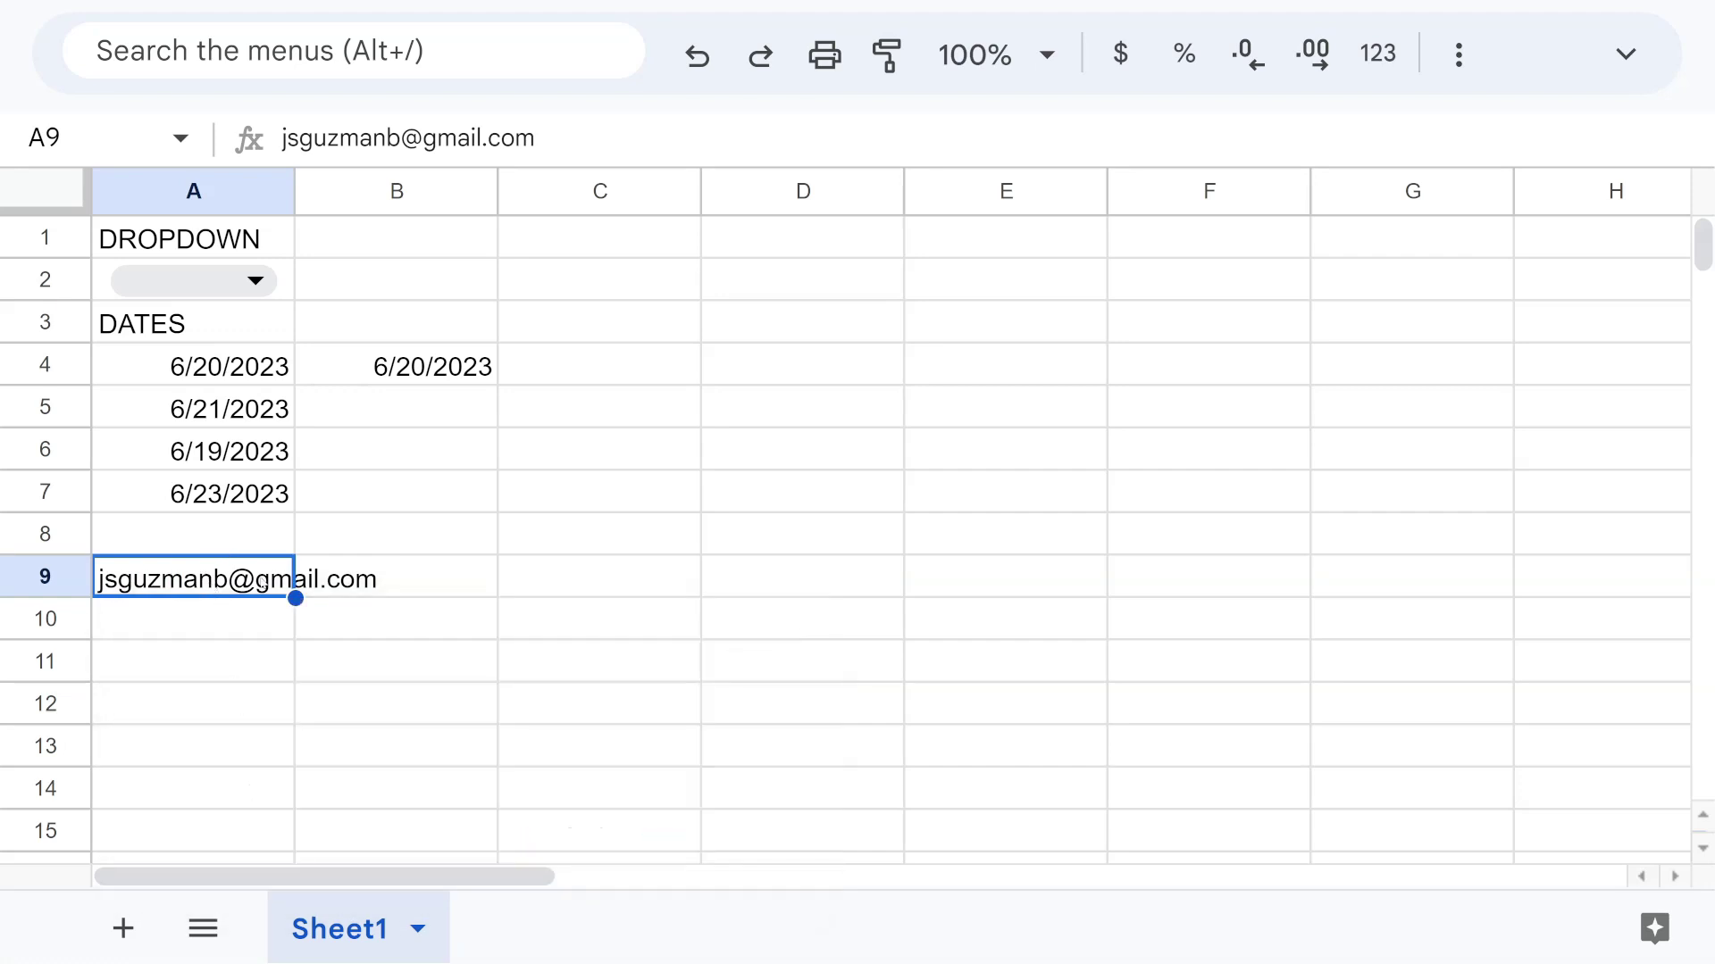
- View the contact card for the e-mail address in cell A9 and open its detailed view
mouse_move(266, 584)
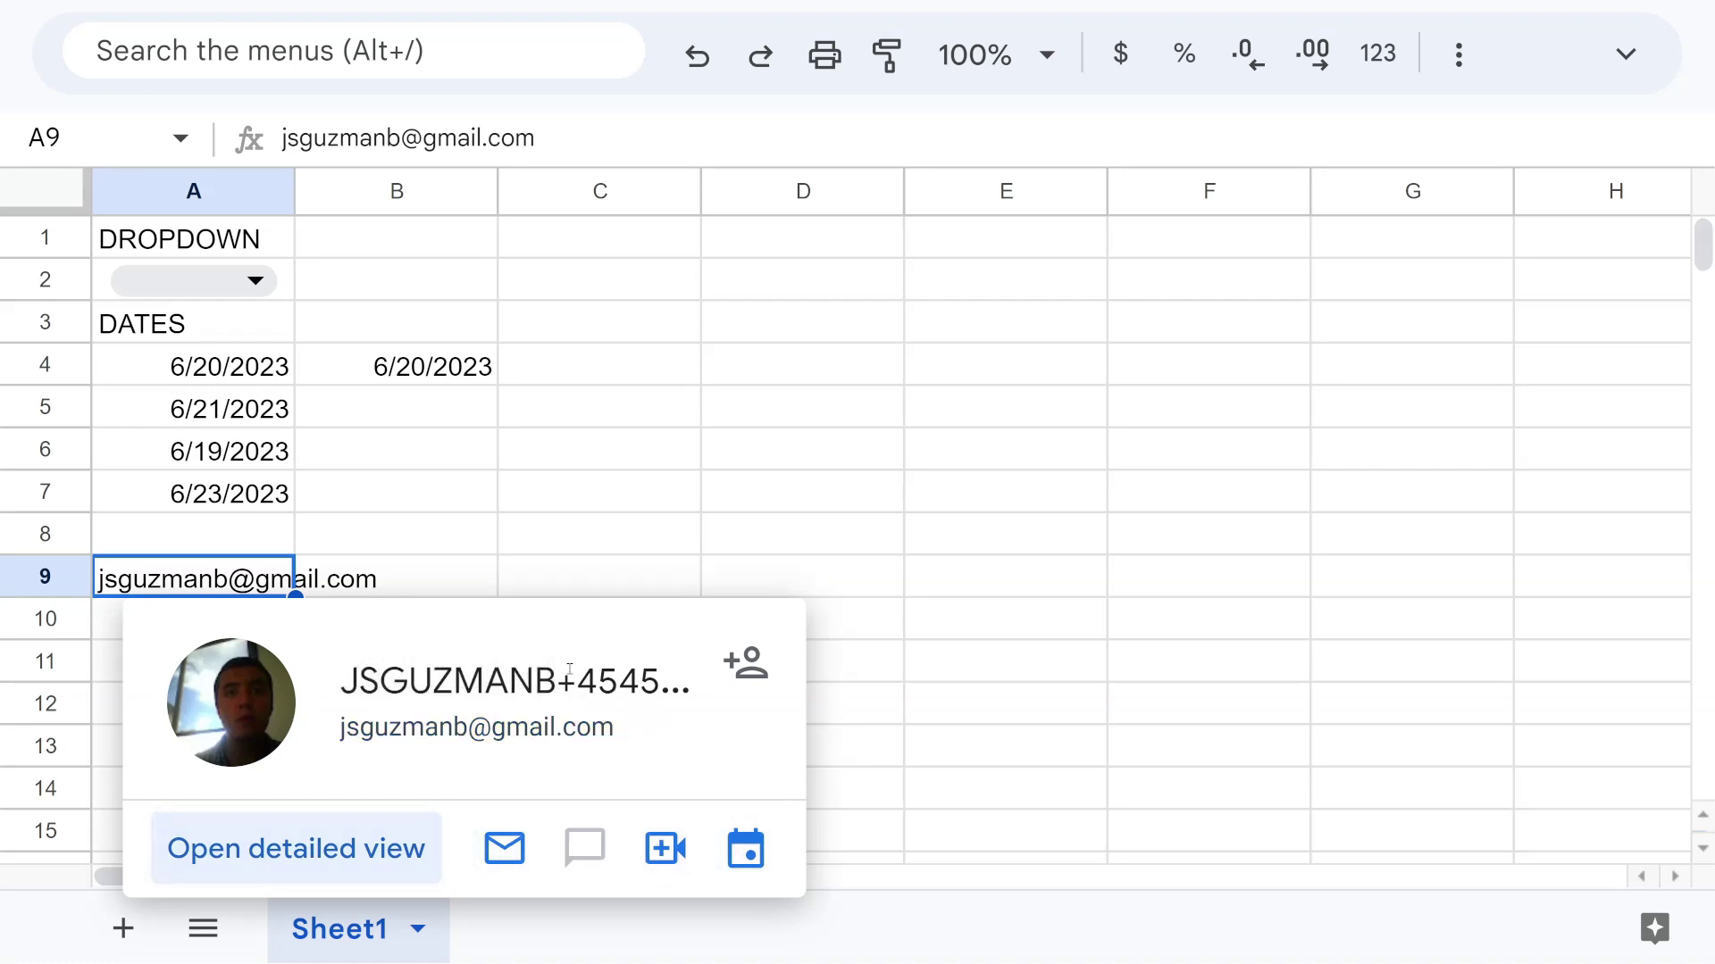
left_click(344, 841)
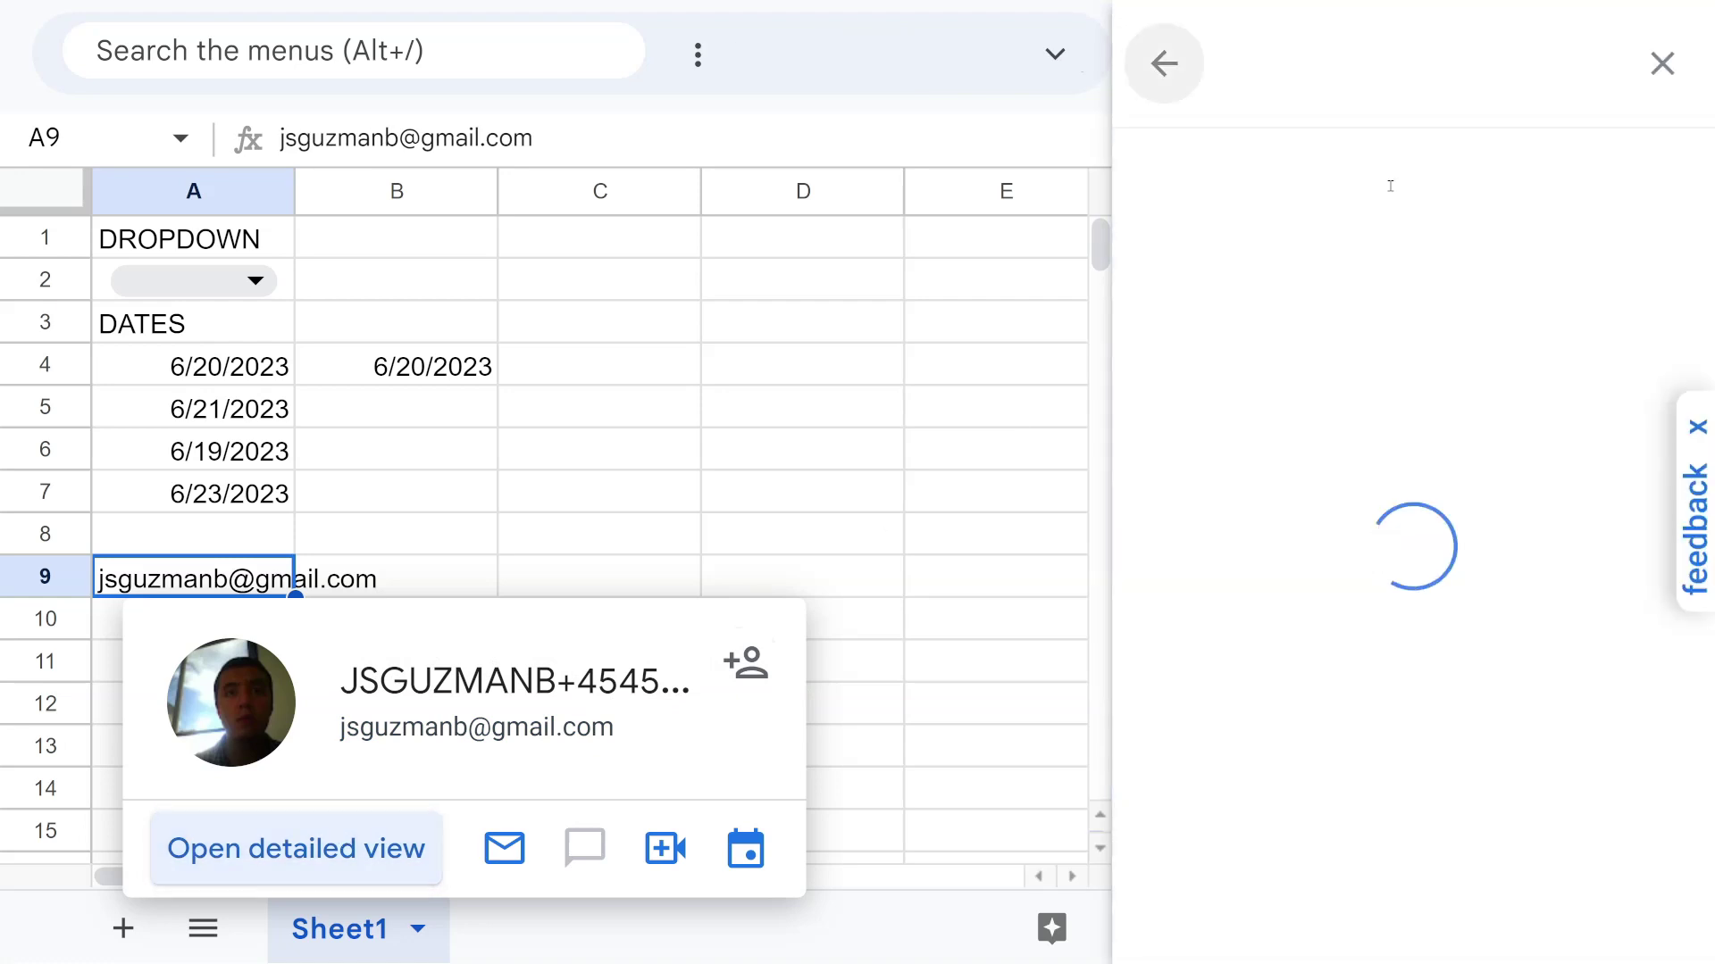
left_click(398, 491)
- Insert a people smart chip for the same contact in cell A10 and view its contact card
left_click(252, 625)
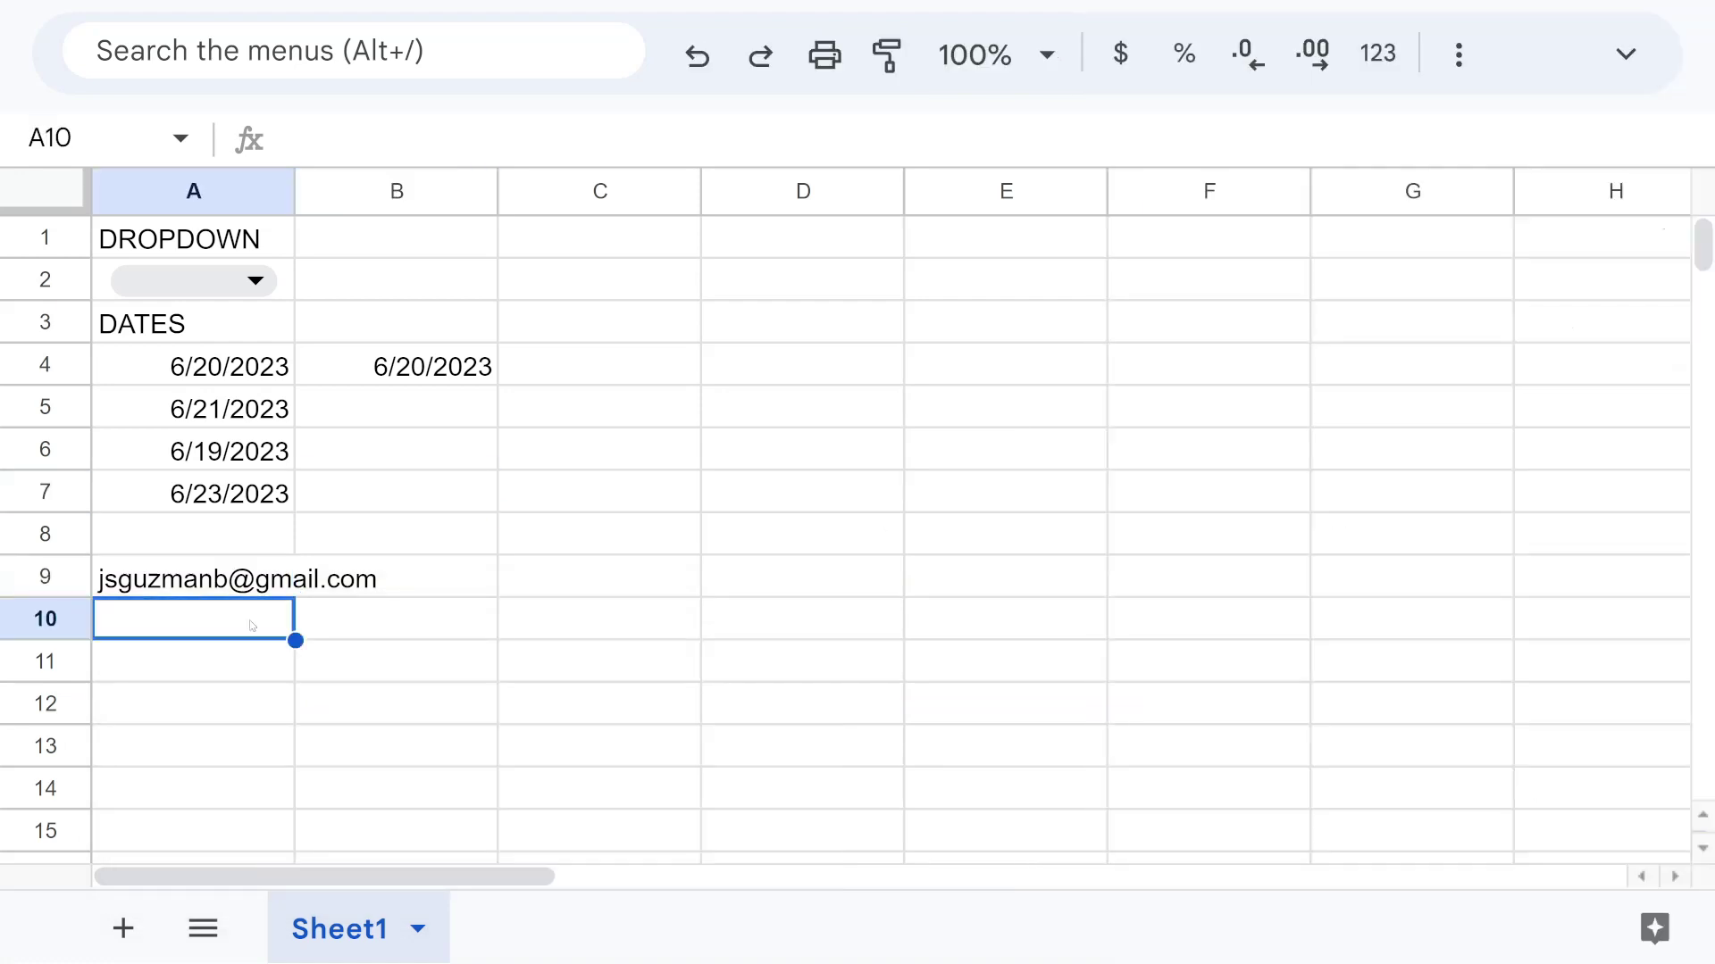
type("@jsg")
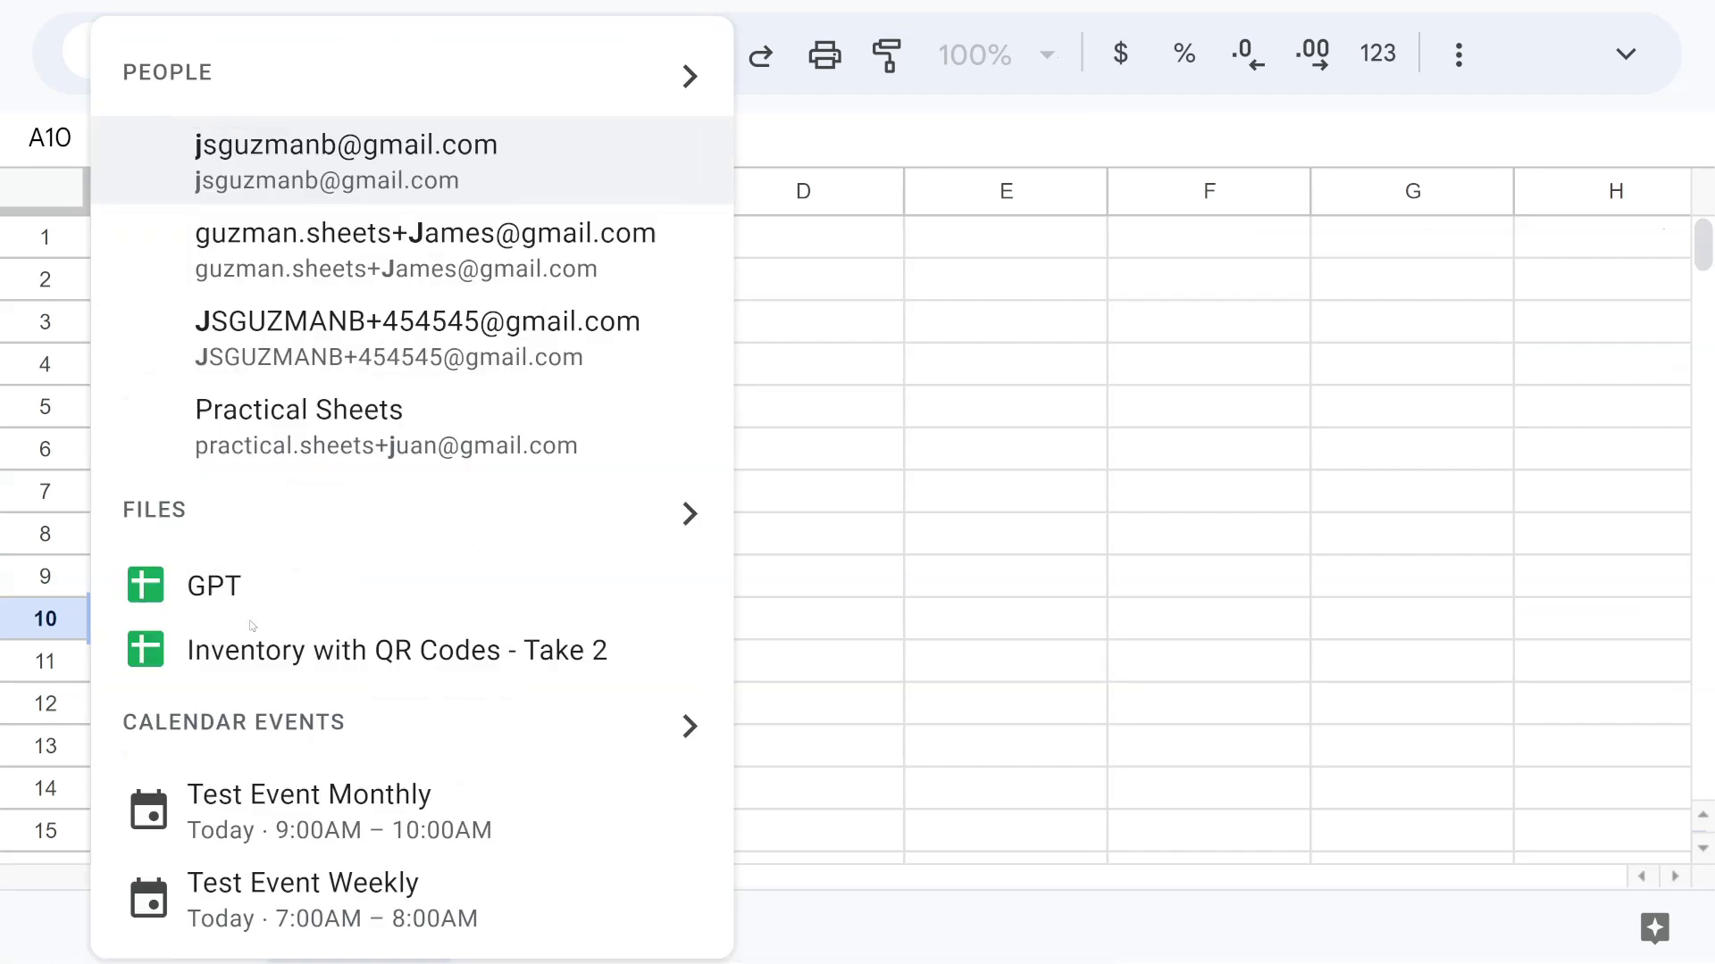
key("Return")
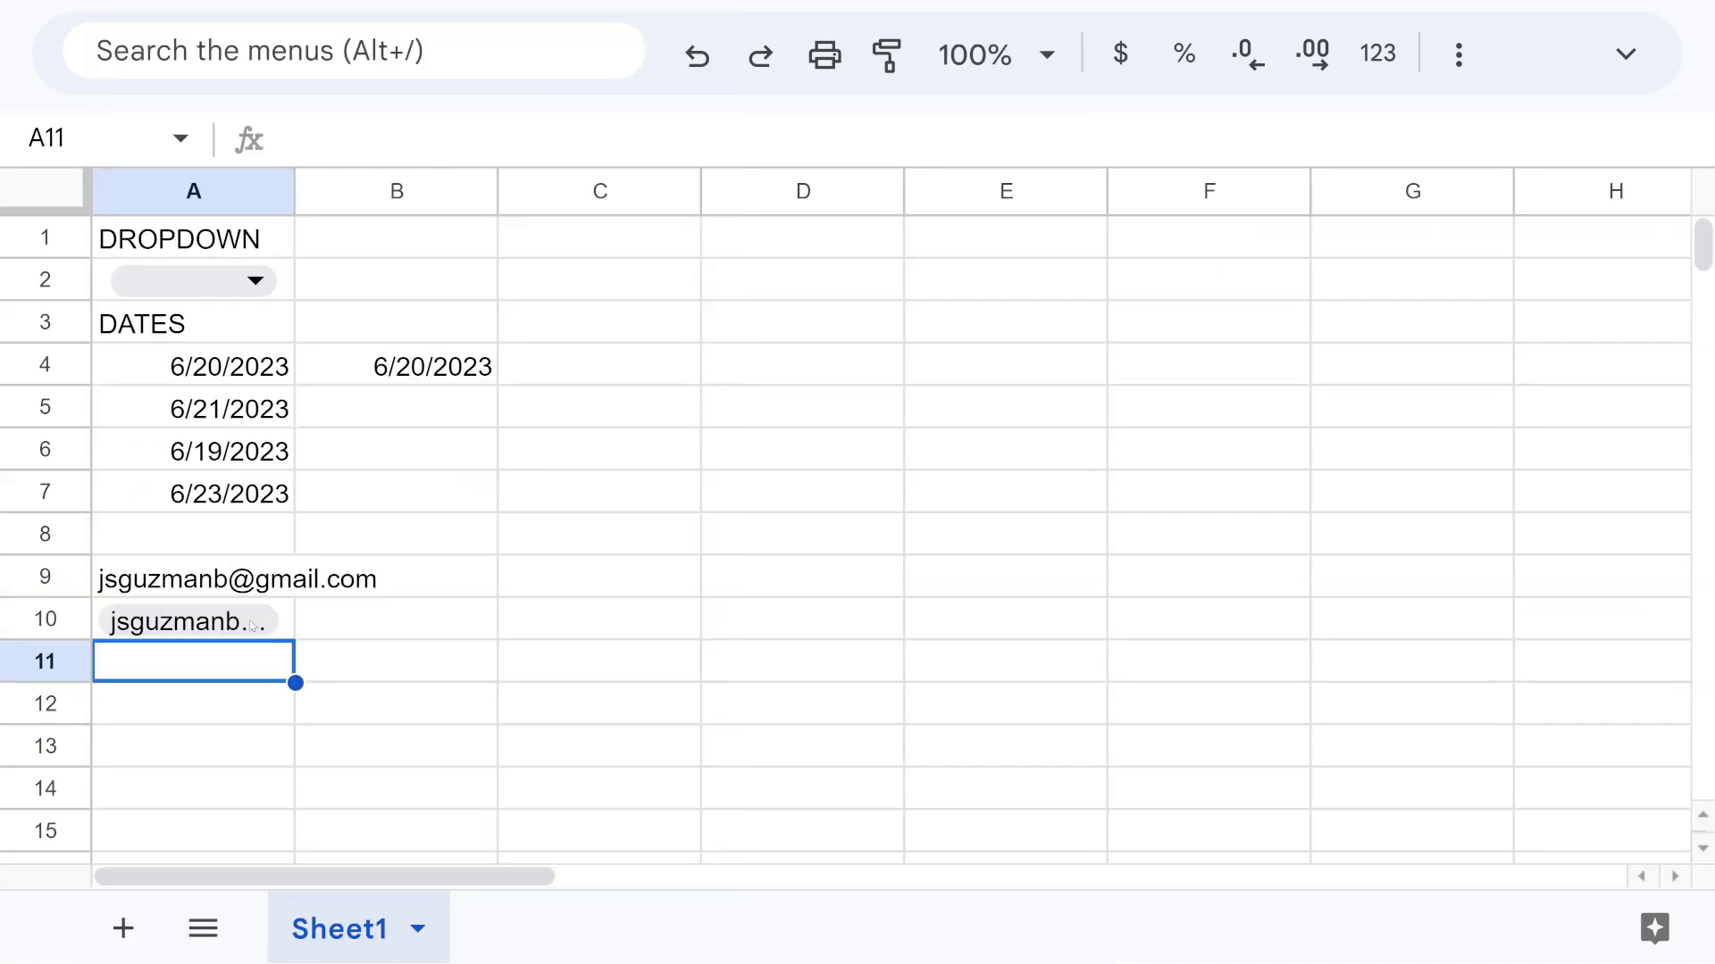
mouse_move(252, 625)
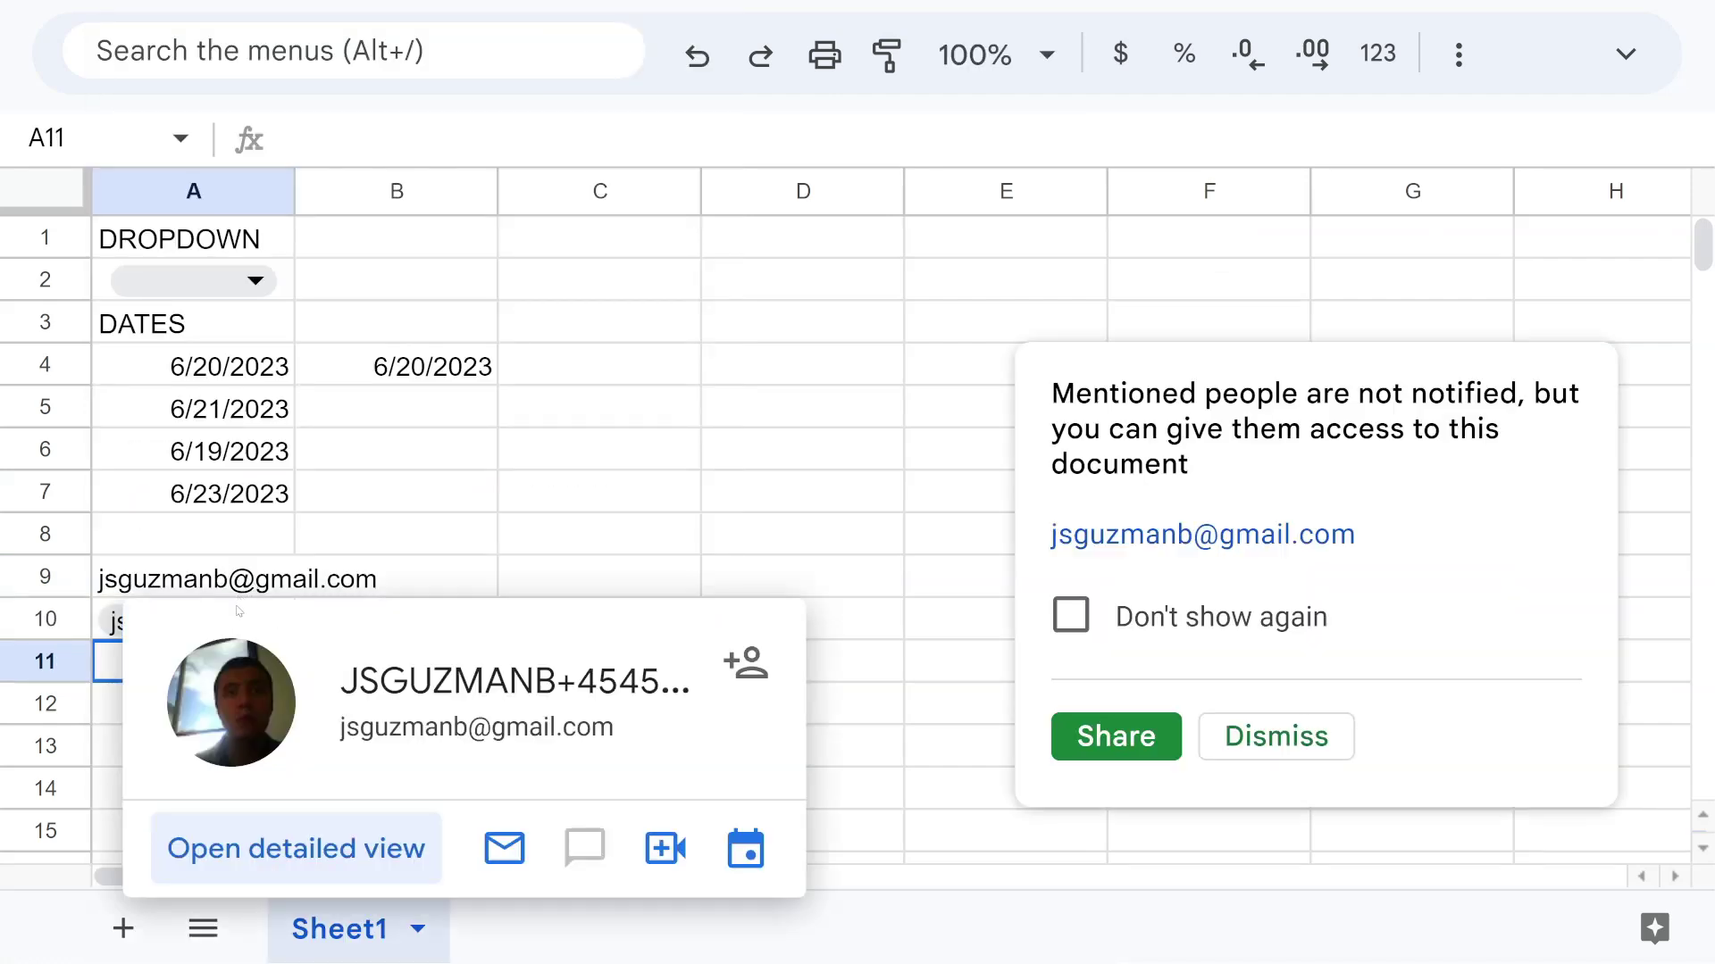
left_click(114, 635)
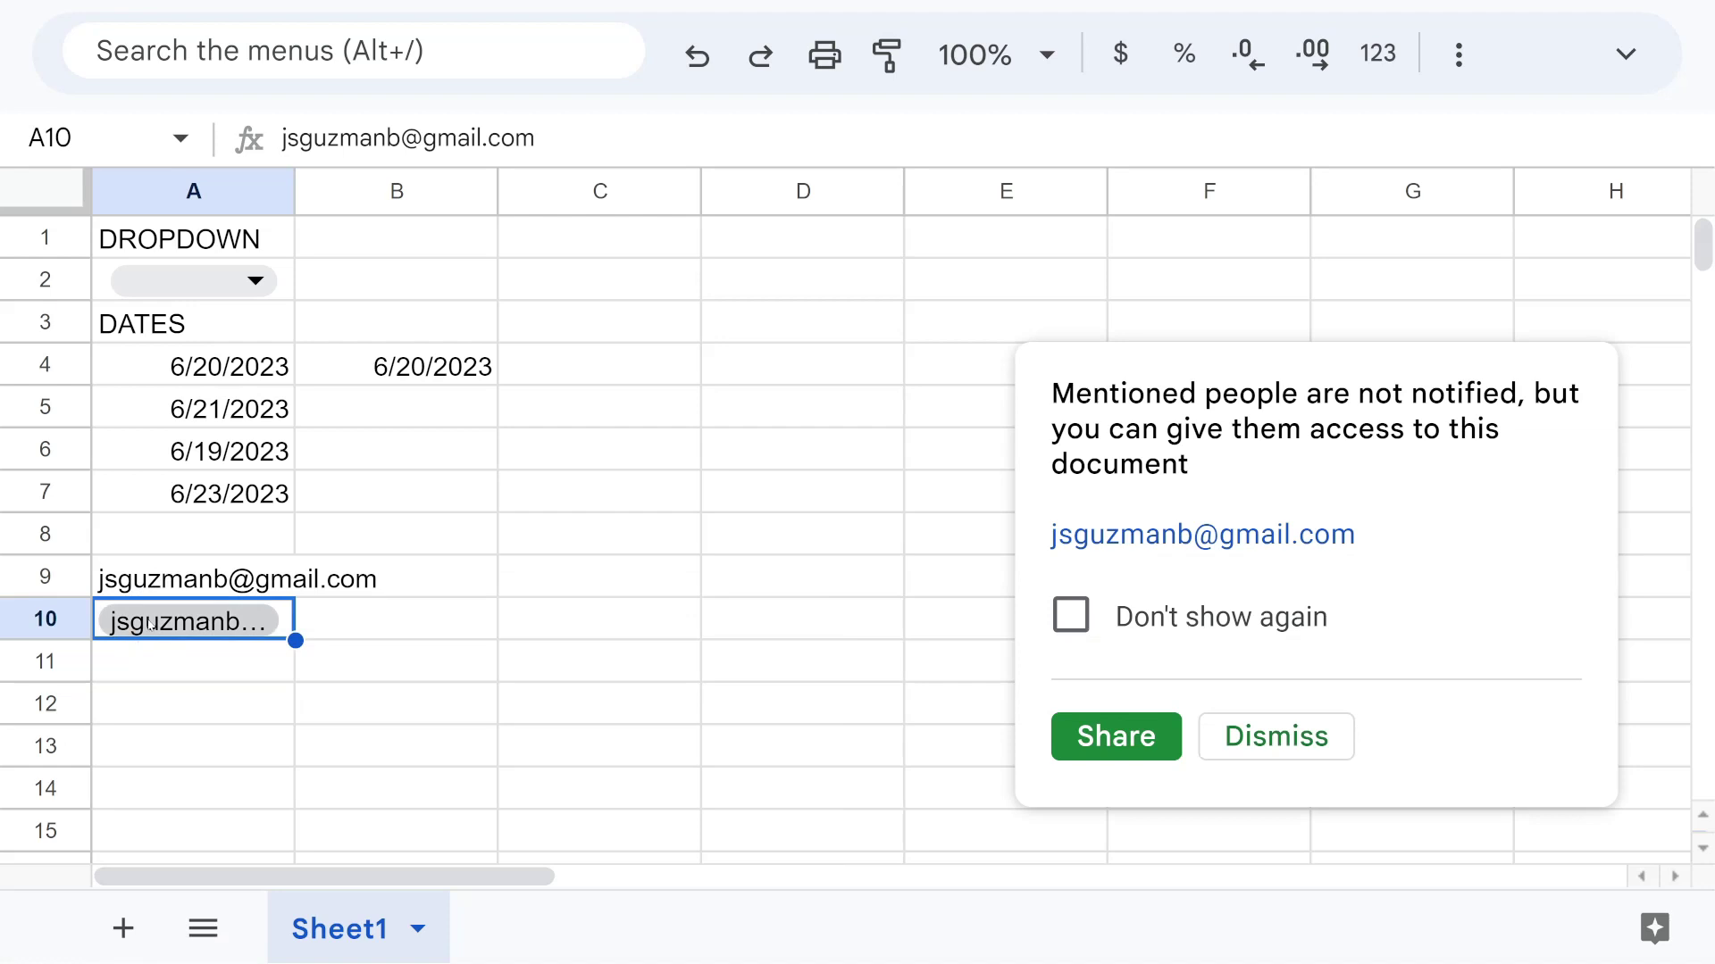
mouse_move(148, 622)
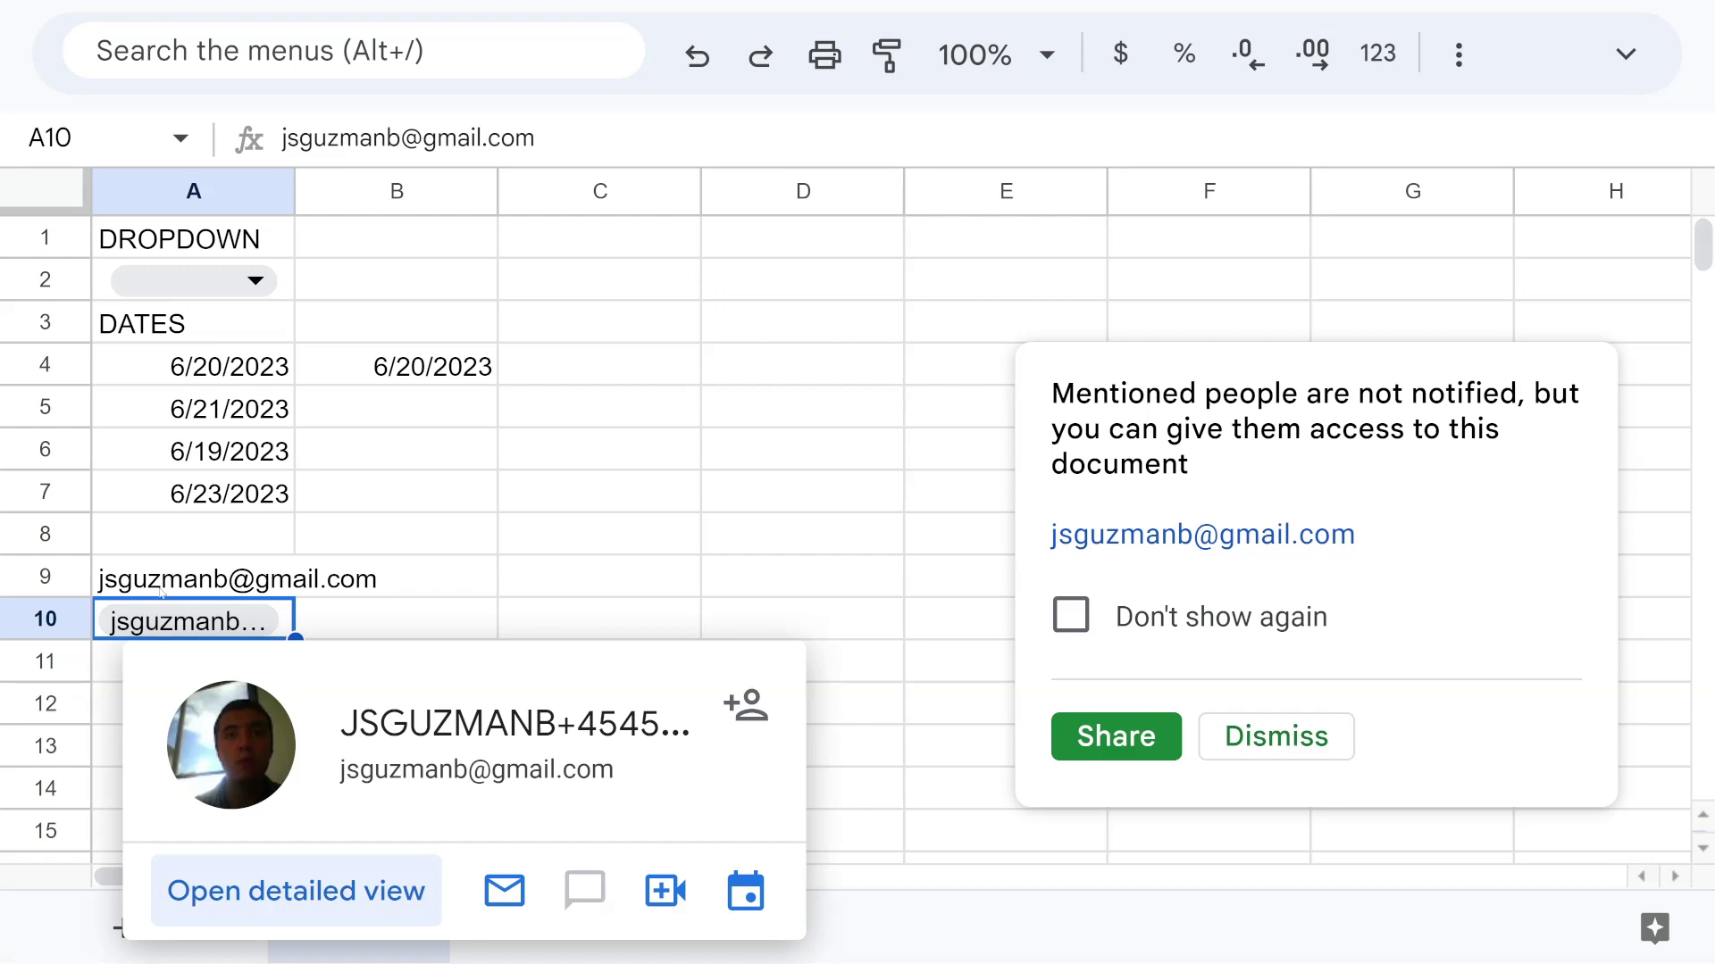
- Widen column A until the people chip in cell A10 shows the full e-mail address
left_click_drag(295, 191, 396, 191)
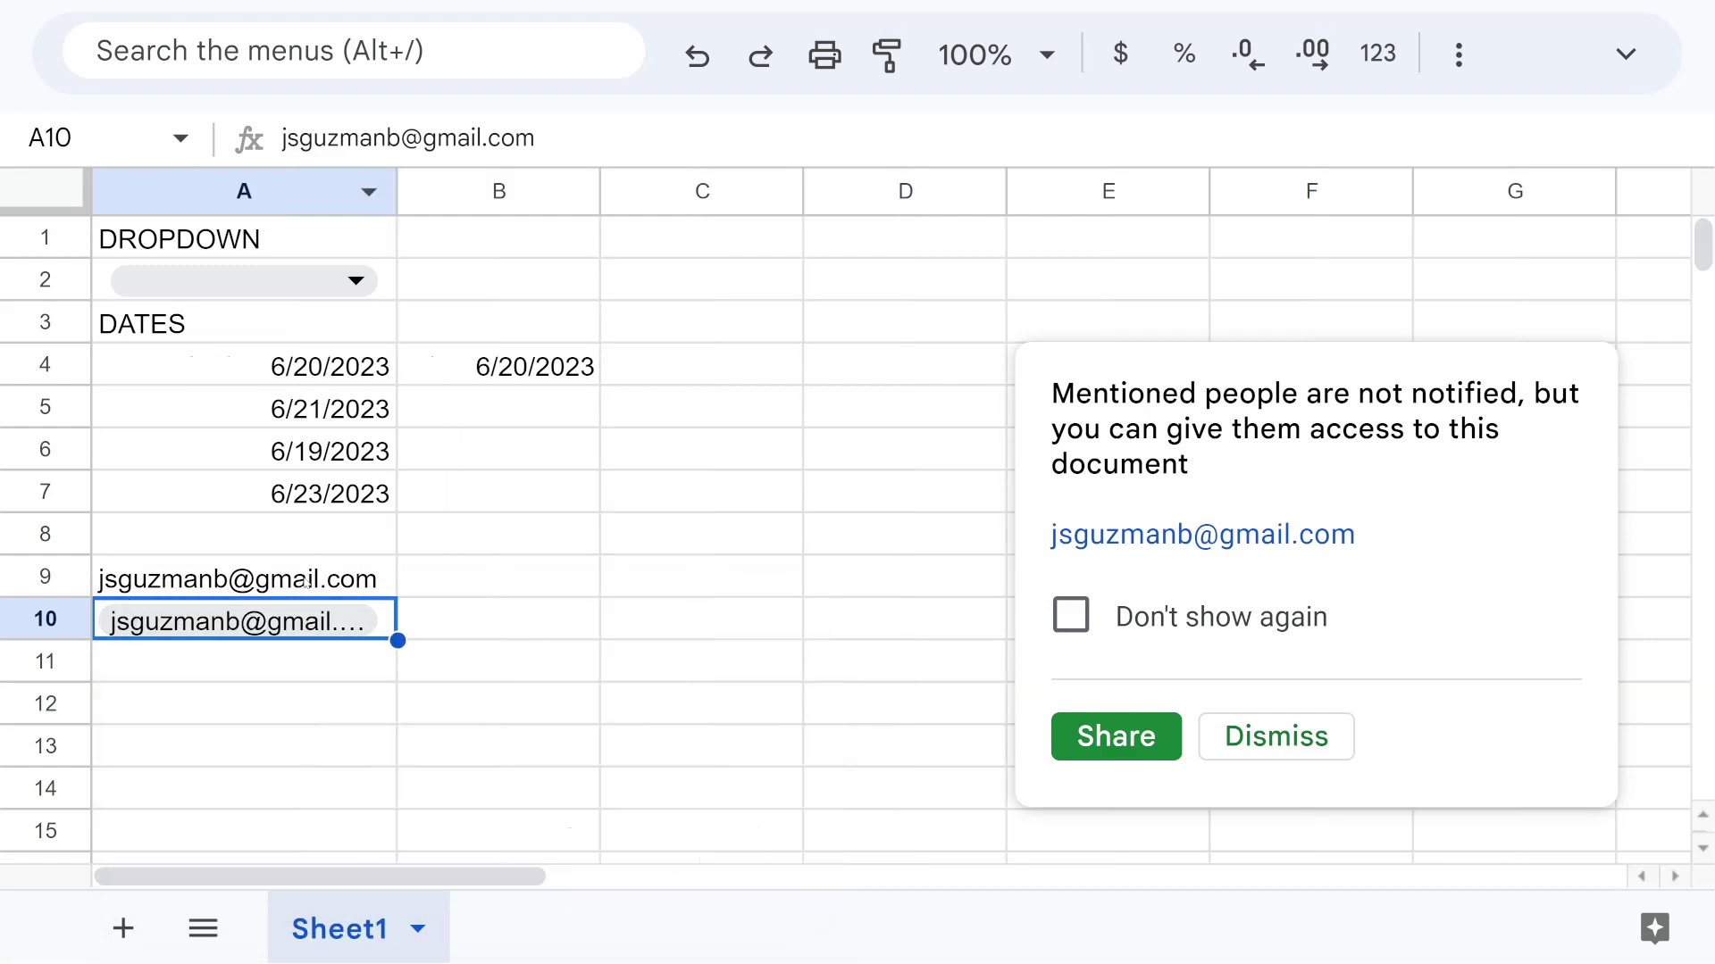
mouse_move(300, 623)
left_click_drag(397, 188, 429, 179)
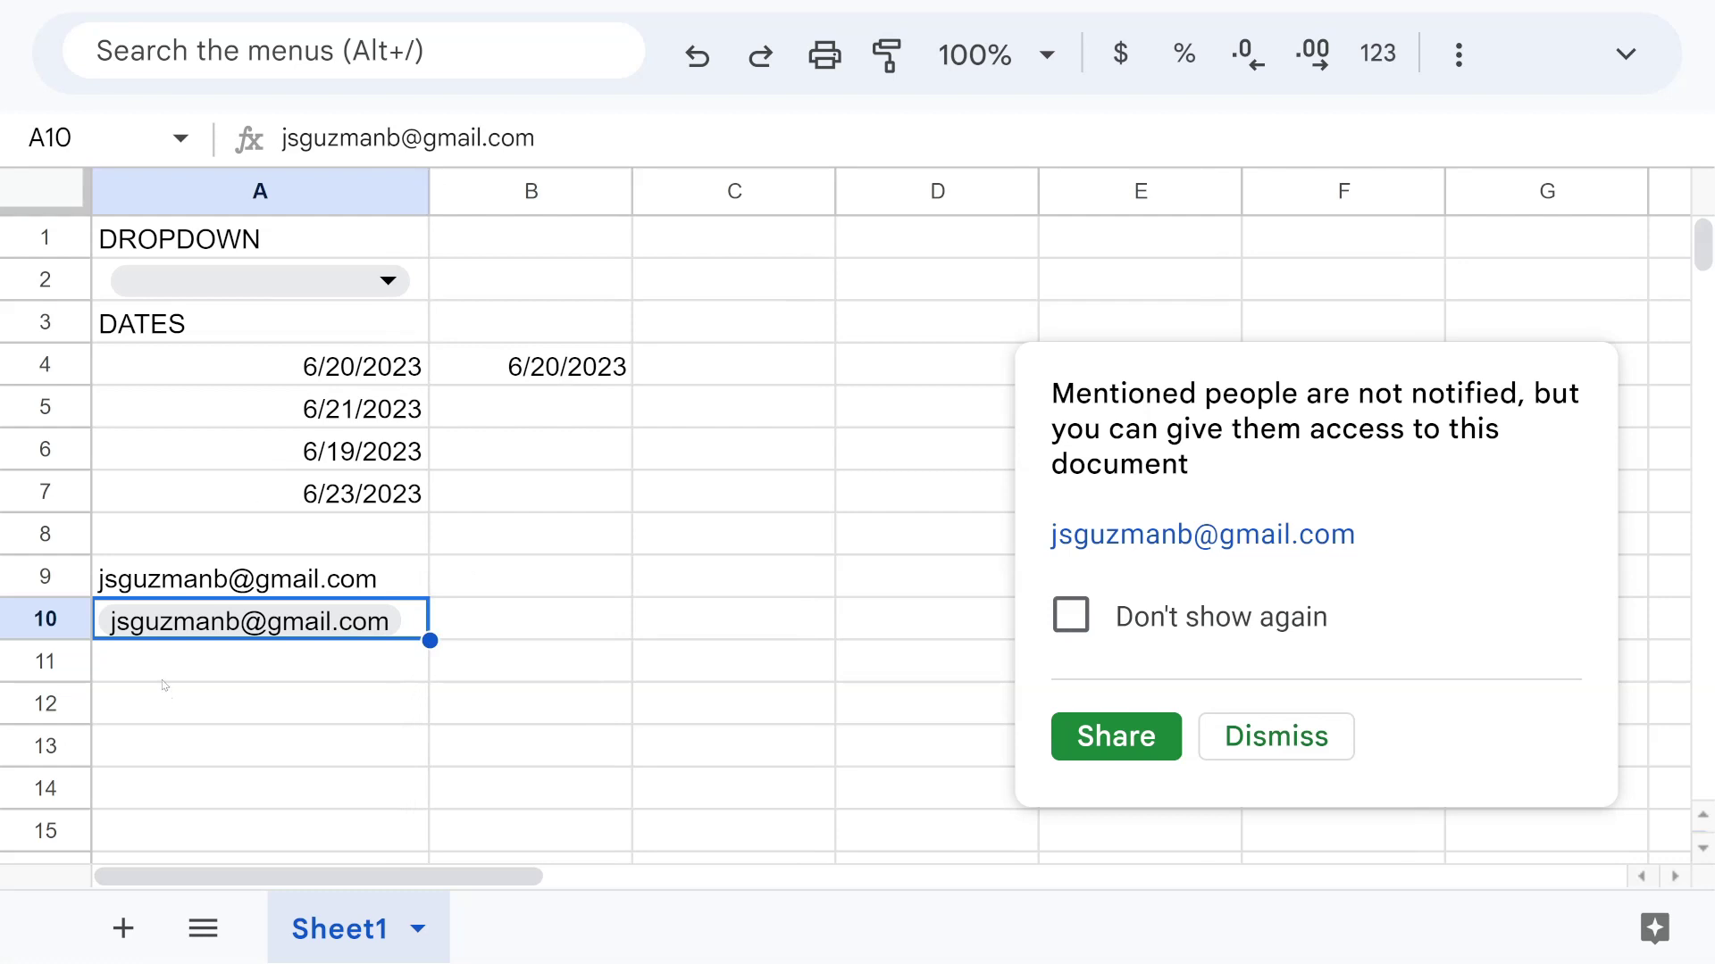
- Enter the headings CONTACTS in cell A8 and FILES in cell A12
left_click(166, 550)
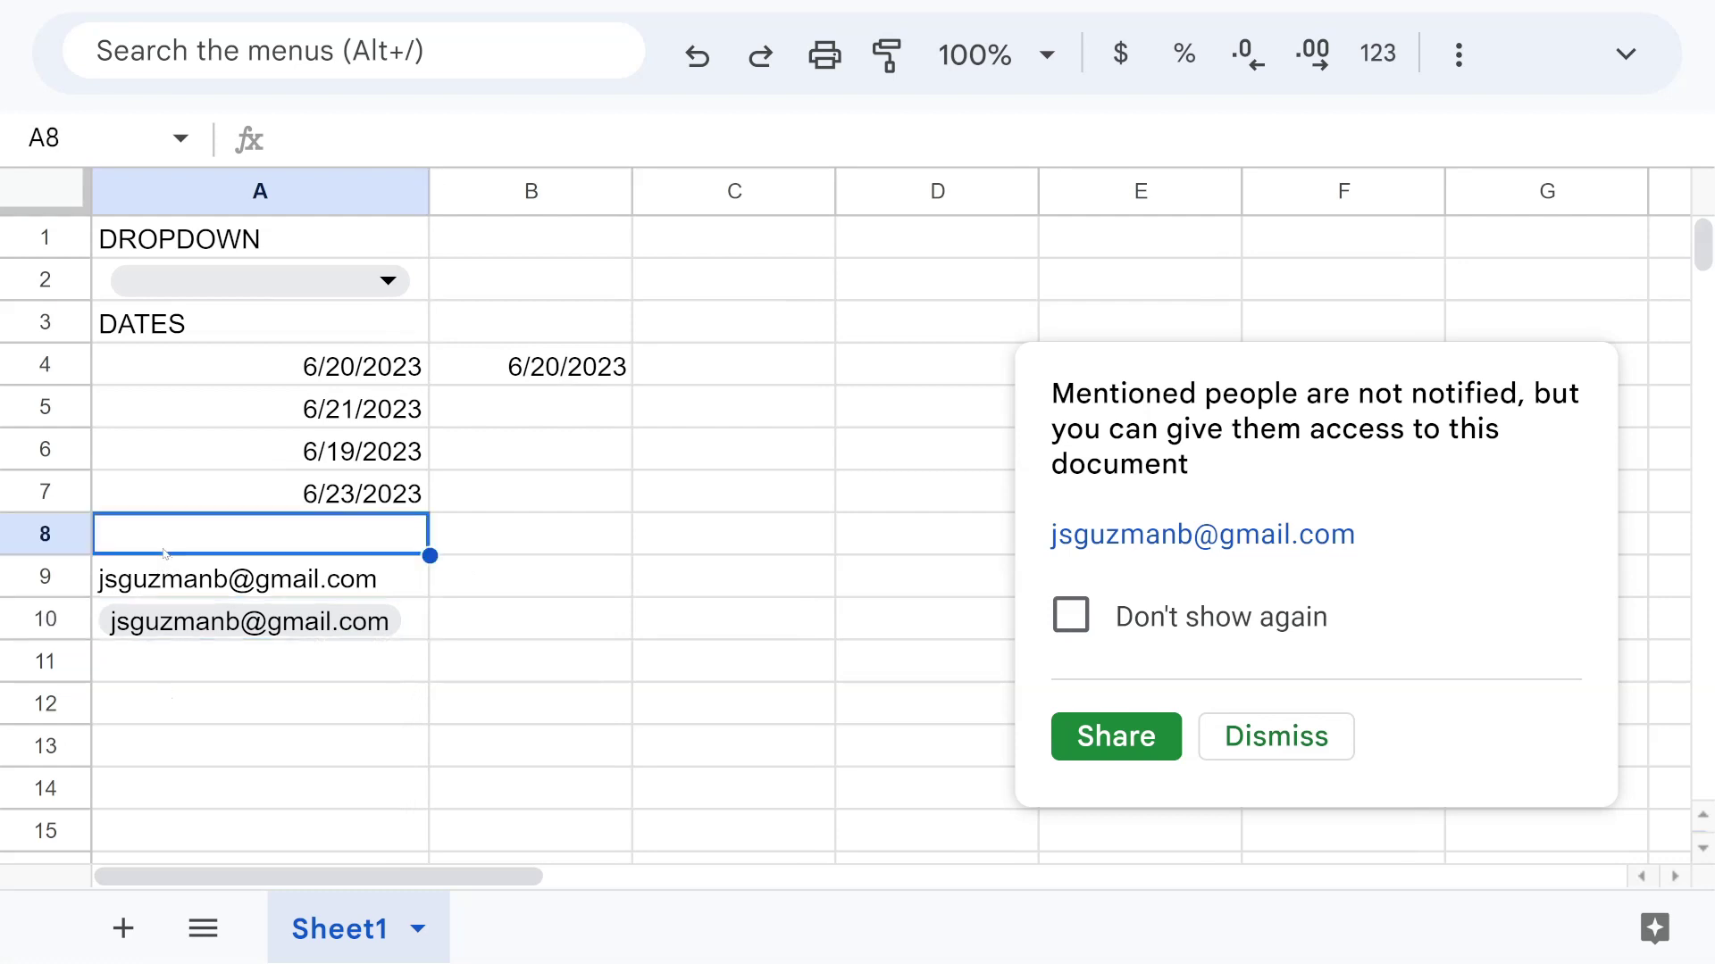
type("con")
key("BackSpace")
key("BackSpace")
key("BackSpace")
type("CONTACTS")
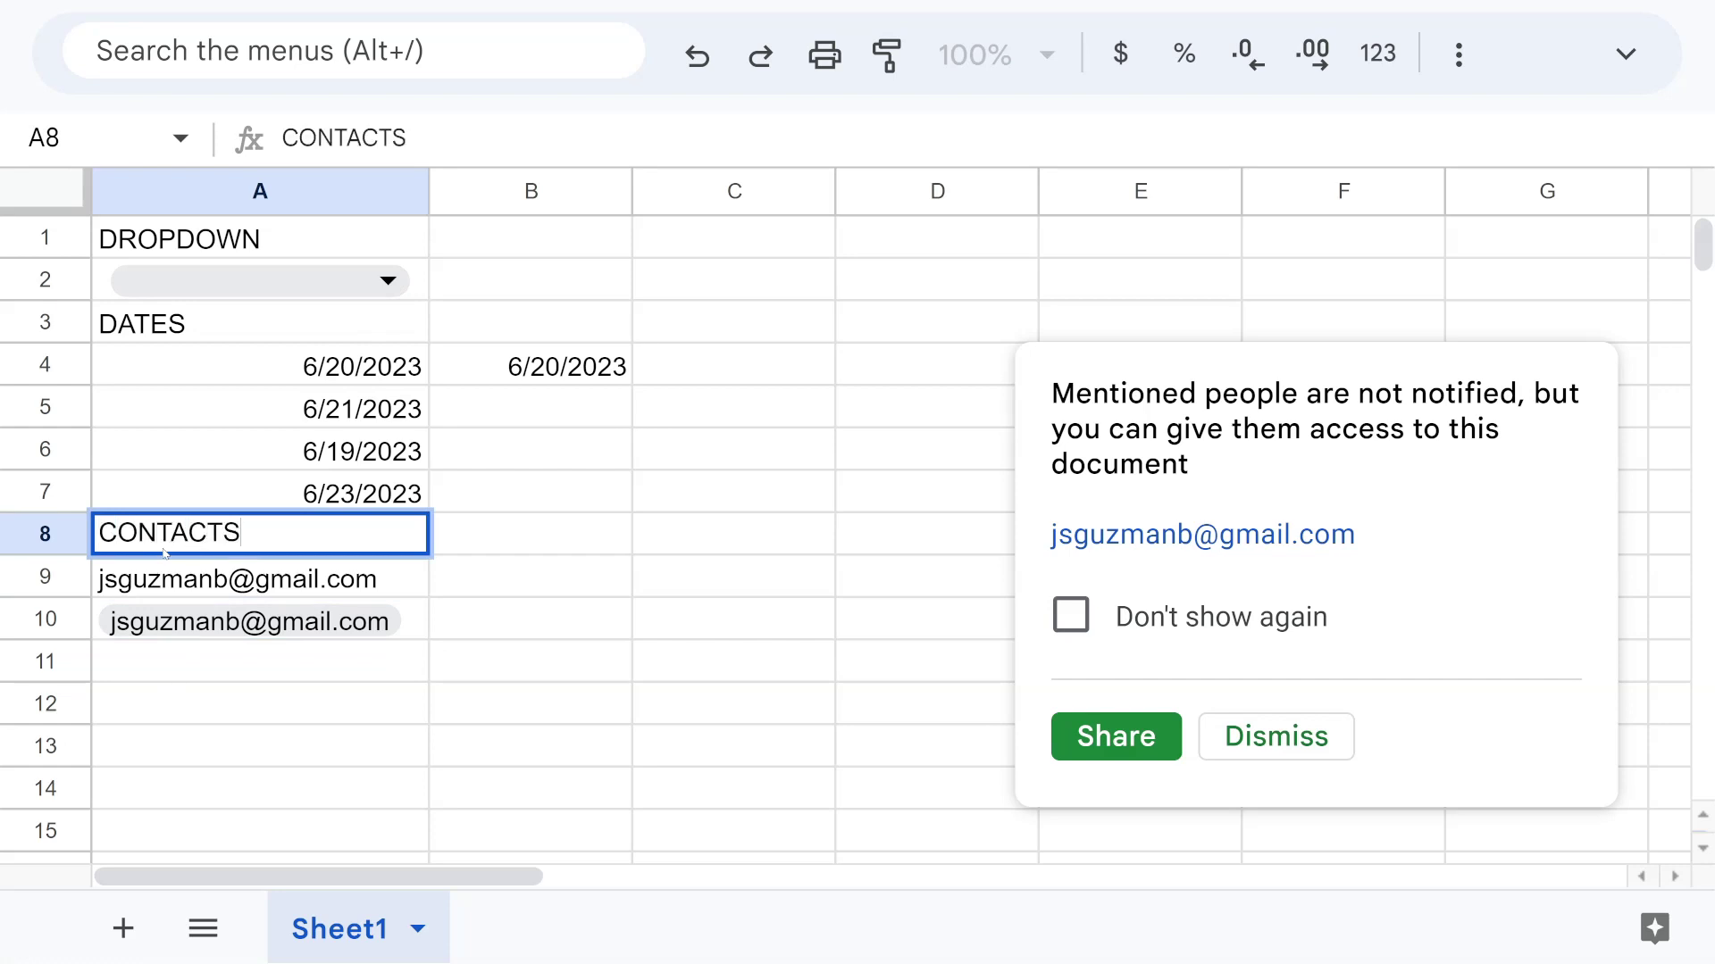
key("Return")
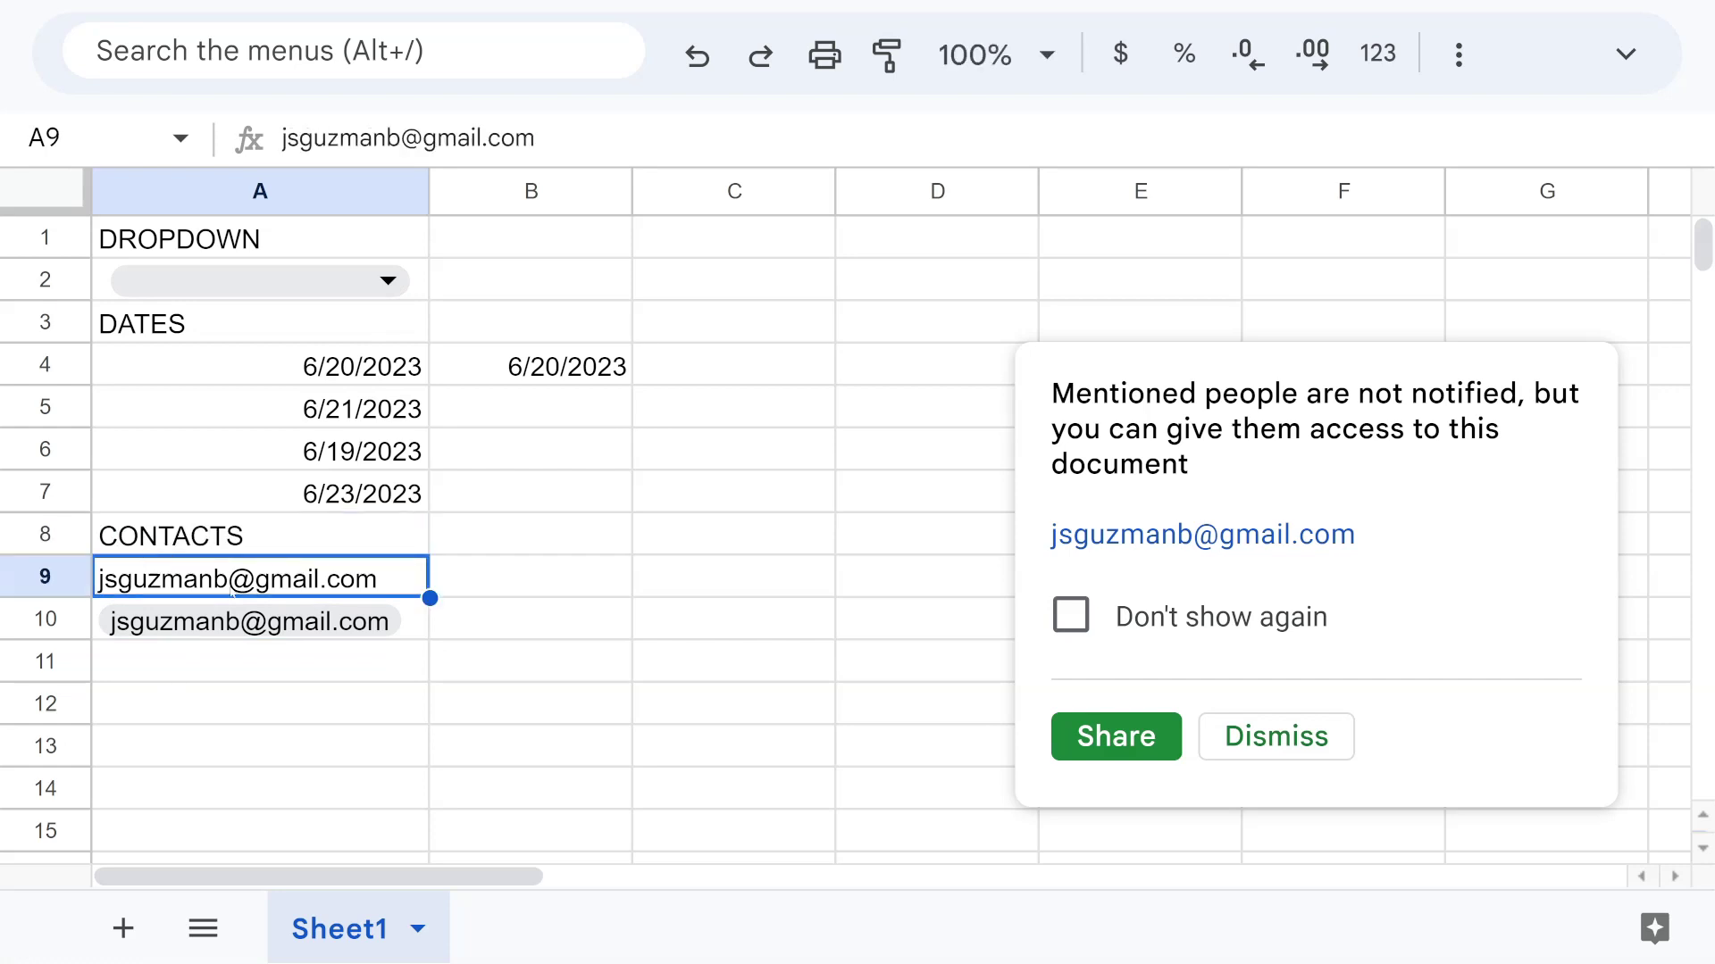
left_click(213, 715)
type("FILES")
key("Return")
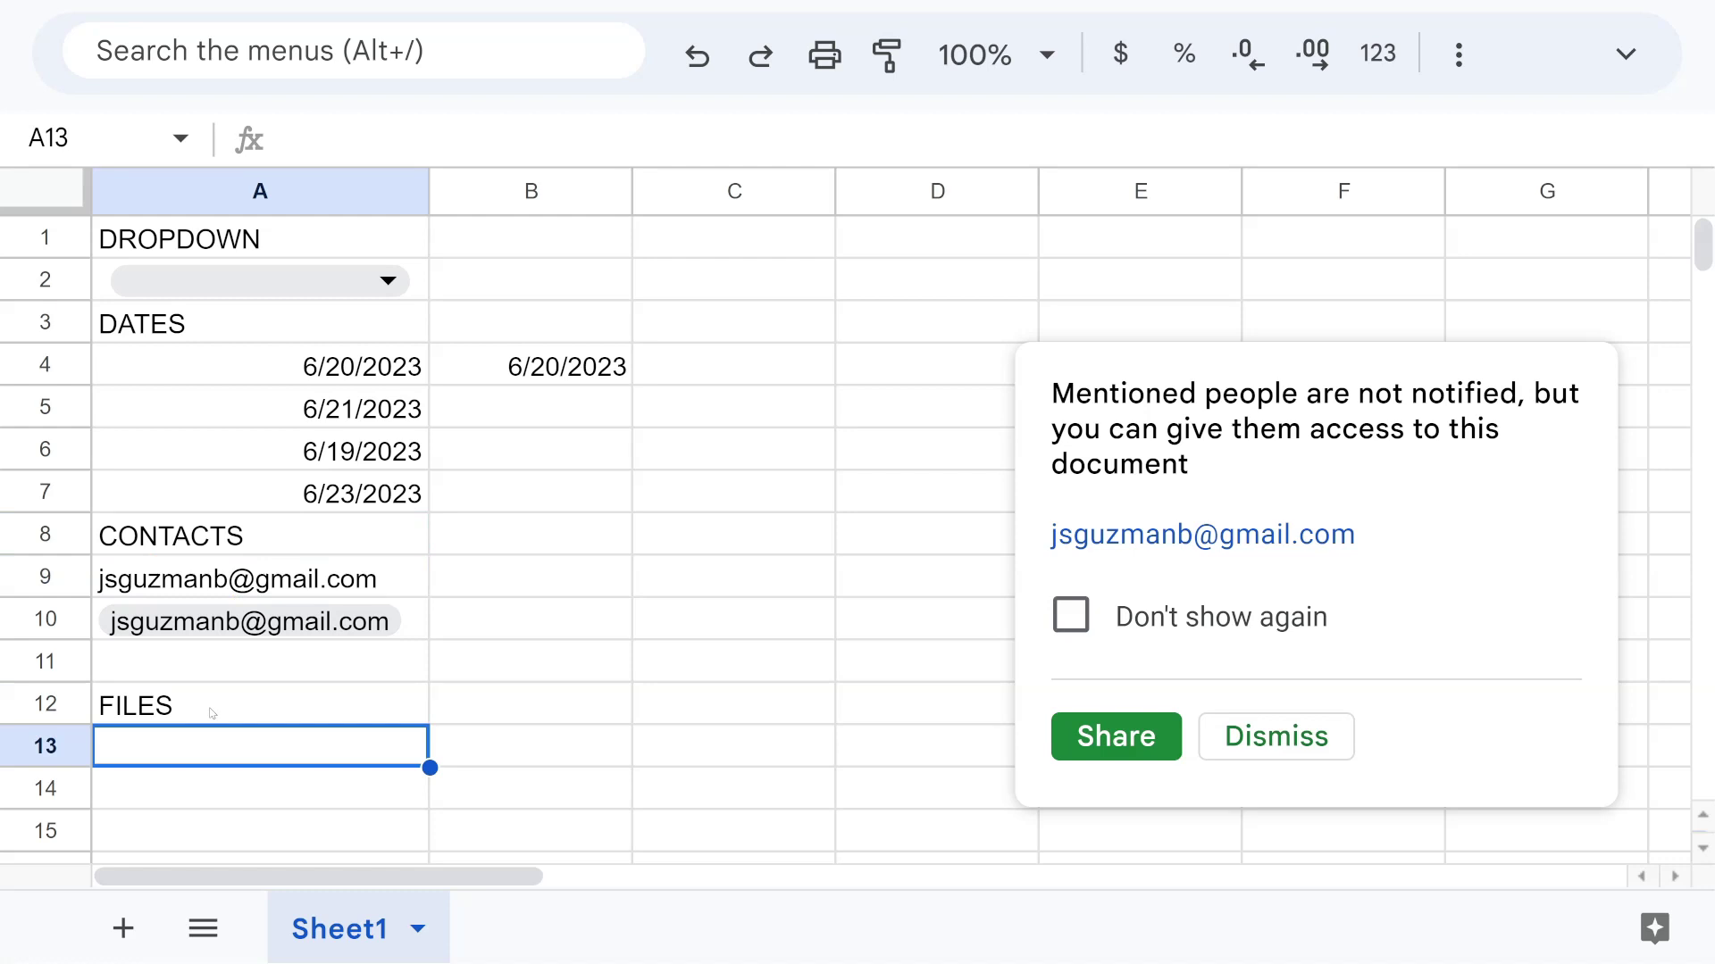
- Insert a file smart chip for the GPT spreadsheet in cell A13
type("@")
scroll(275, 839, "down", 1)
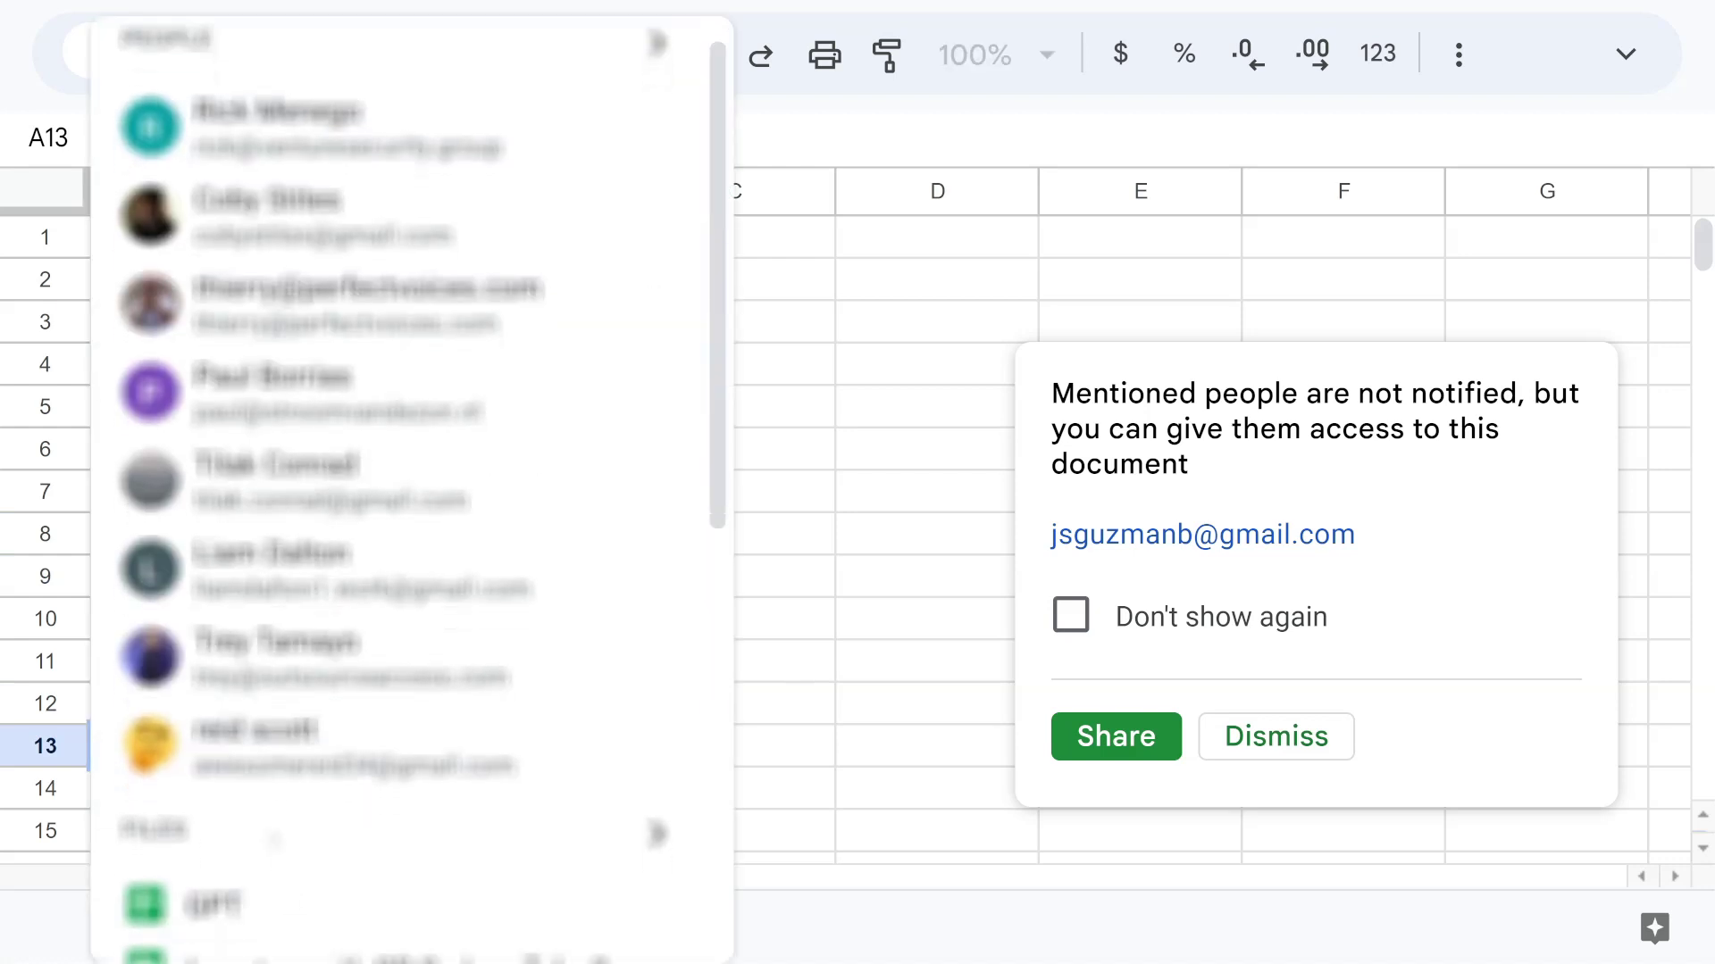
scroll(274, 840, "down", 3)
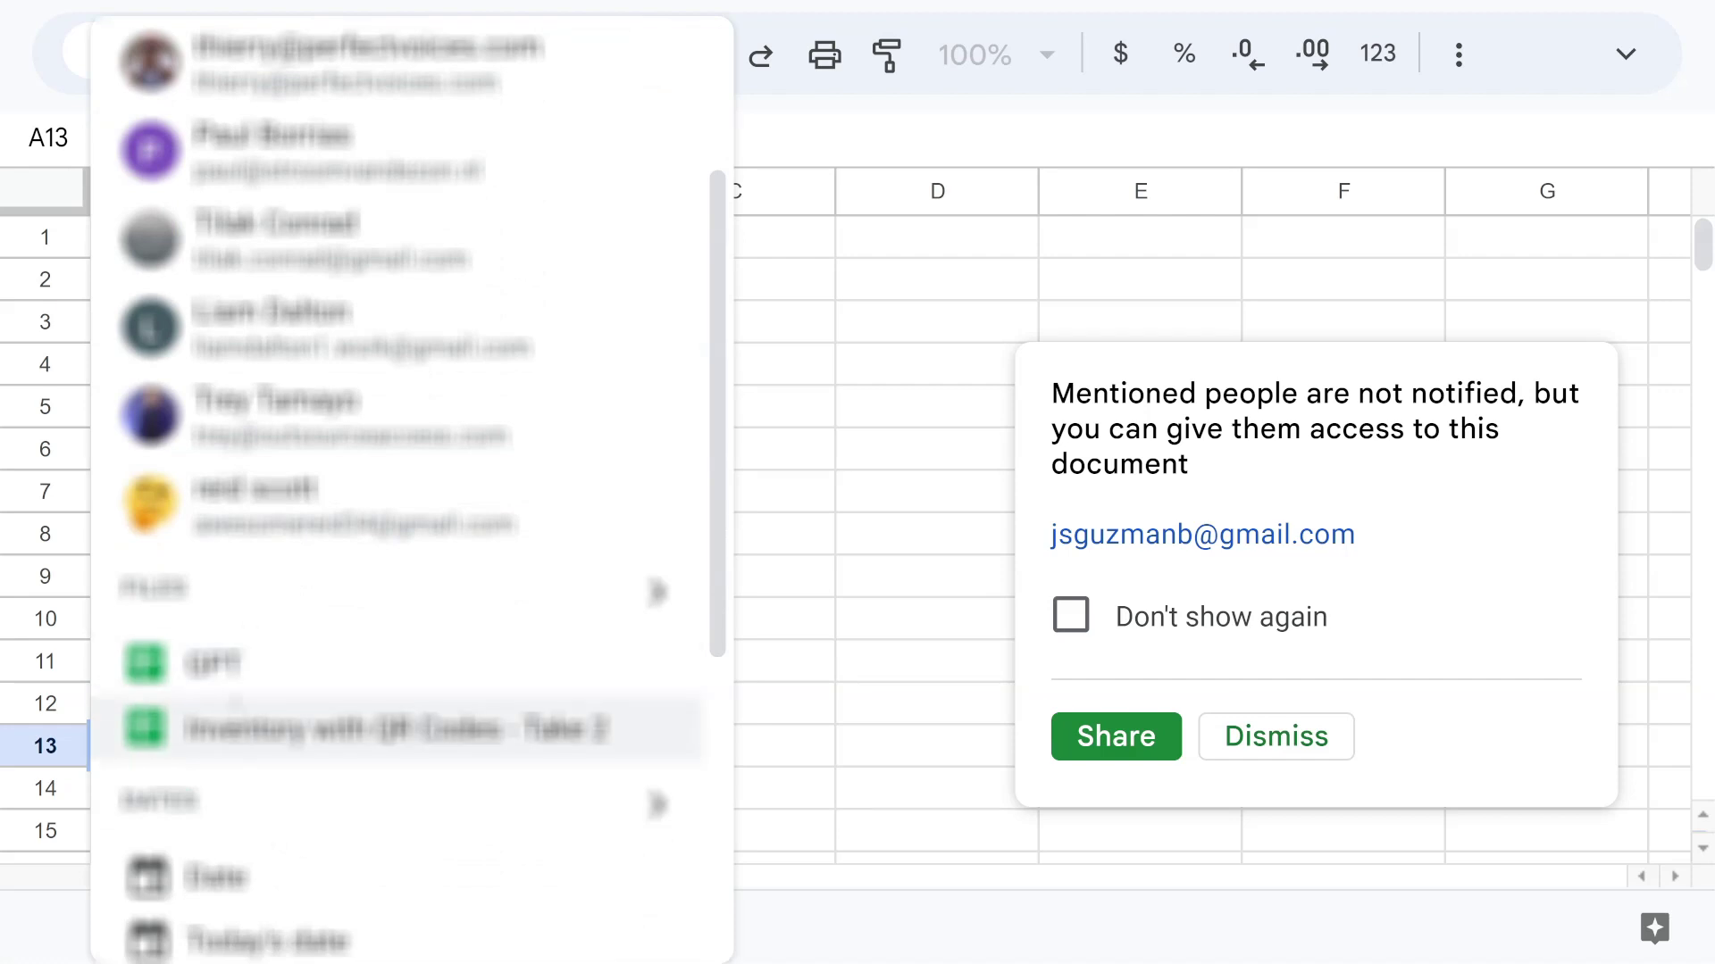
left_click(224, 677)
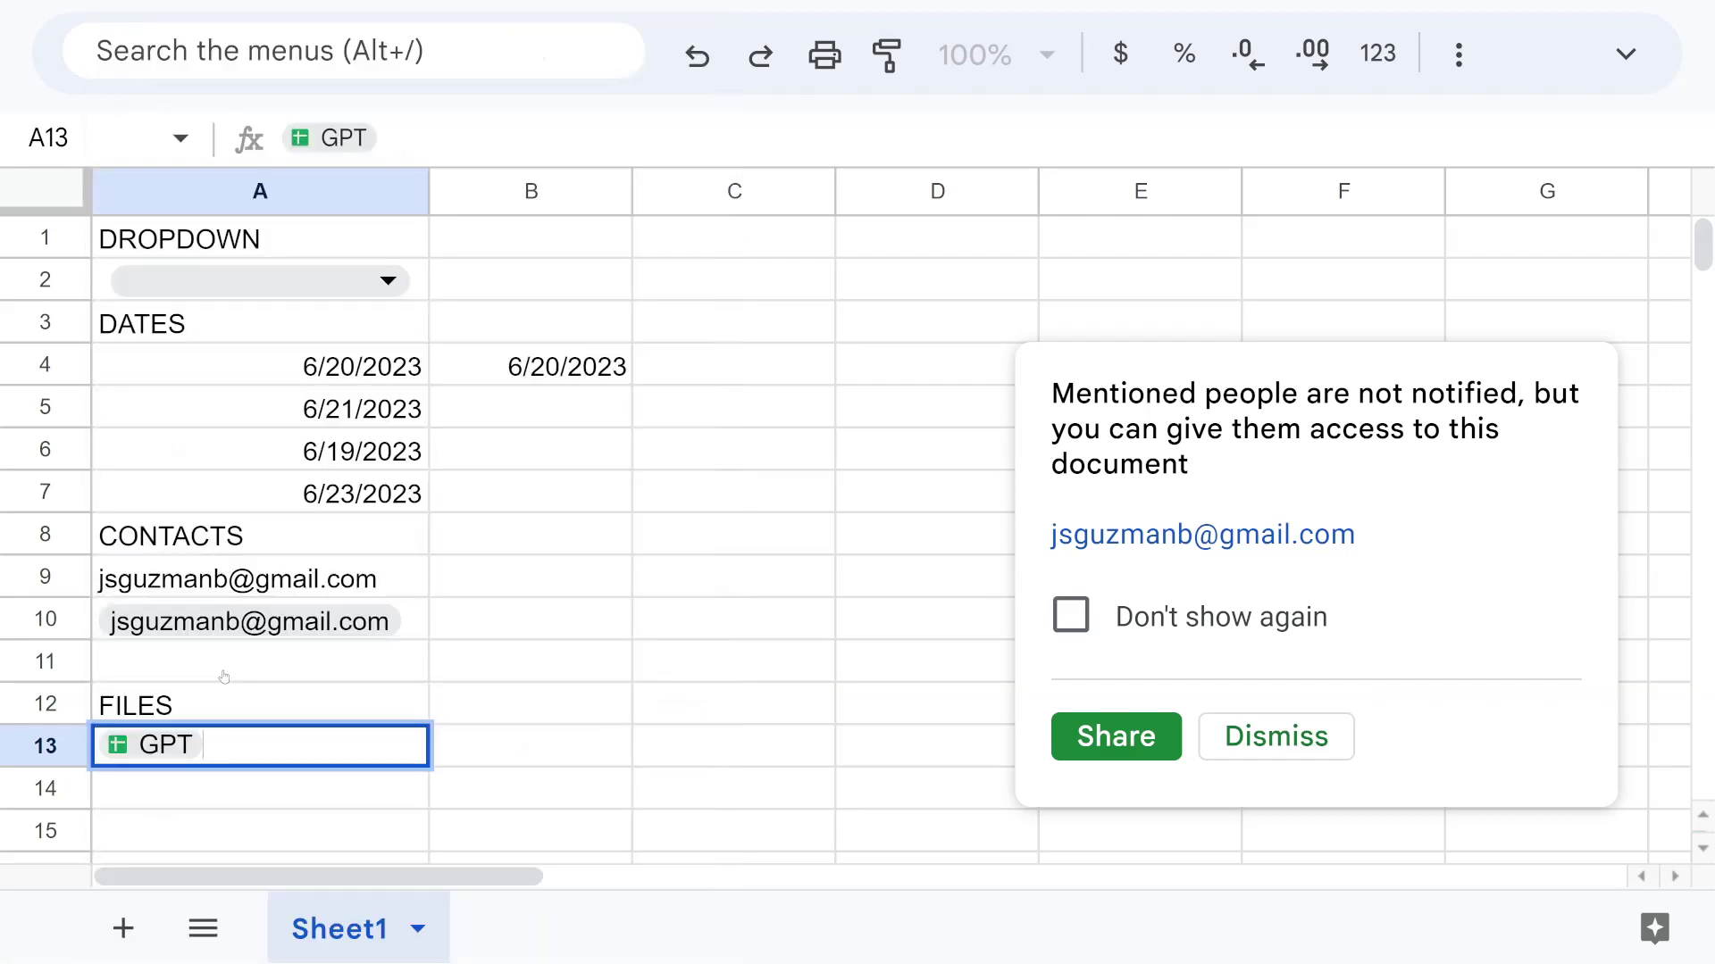
key("Return")
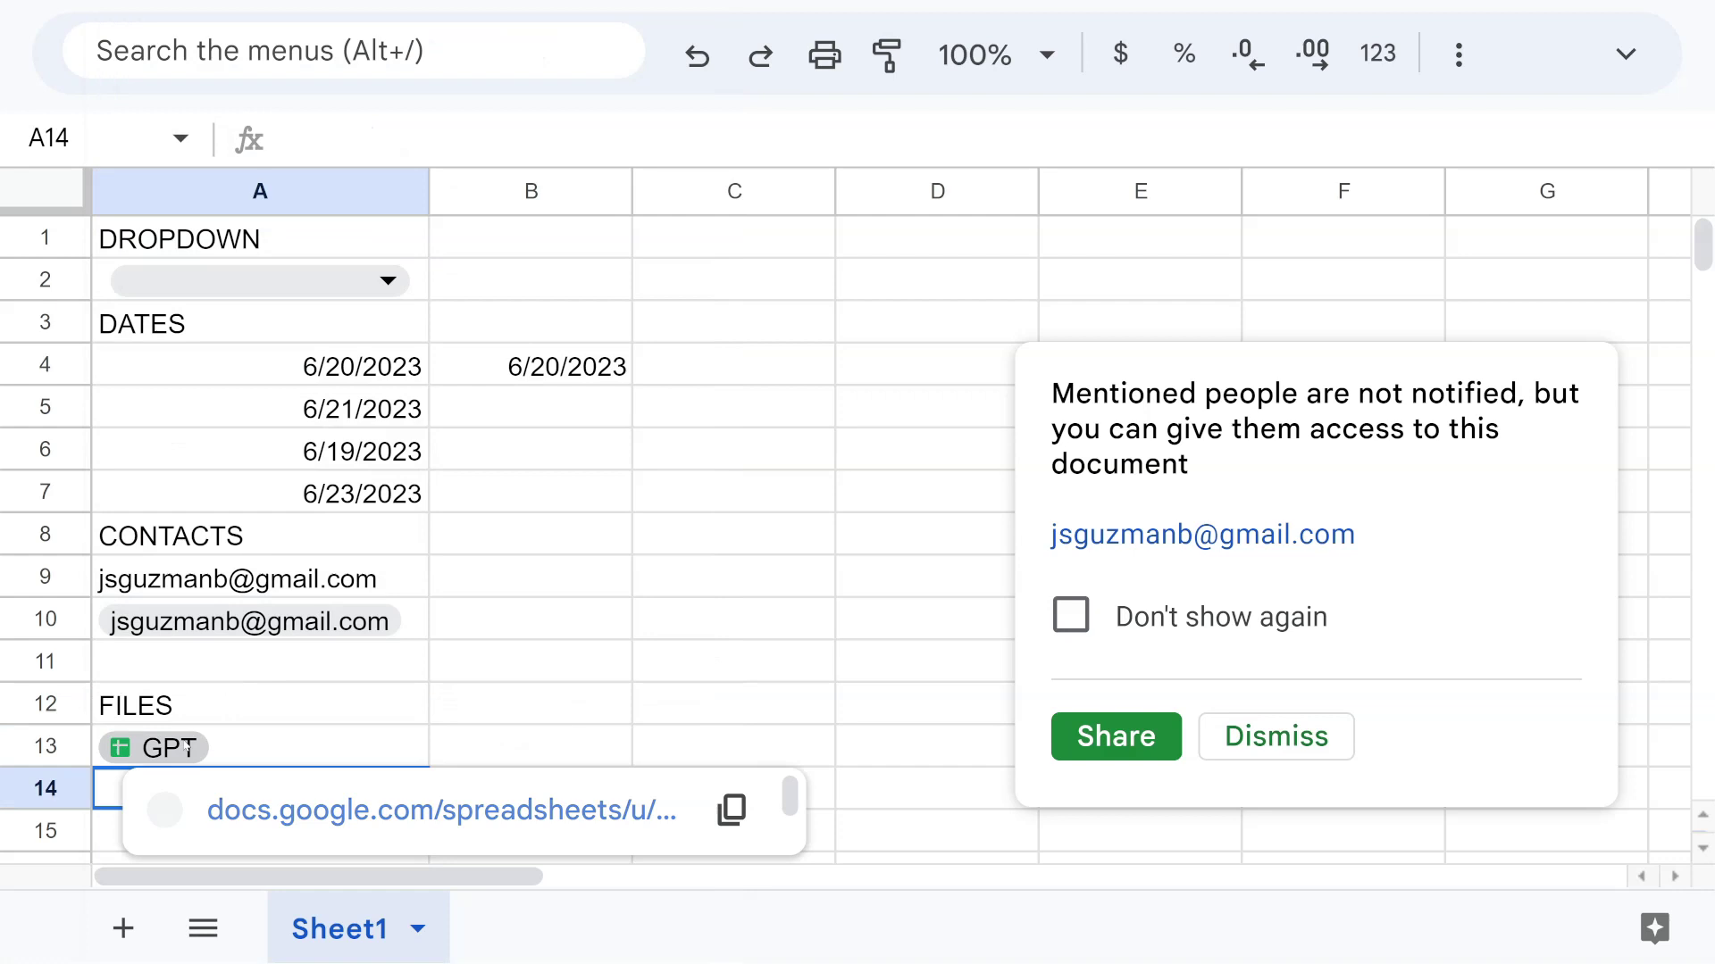
- Show the preview card of the GPT file chip in cell A13
scroll(186, 746, "down", 3)
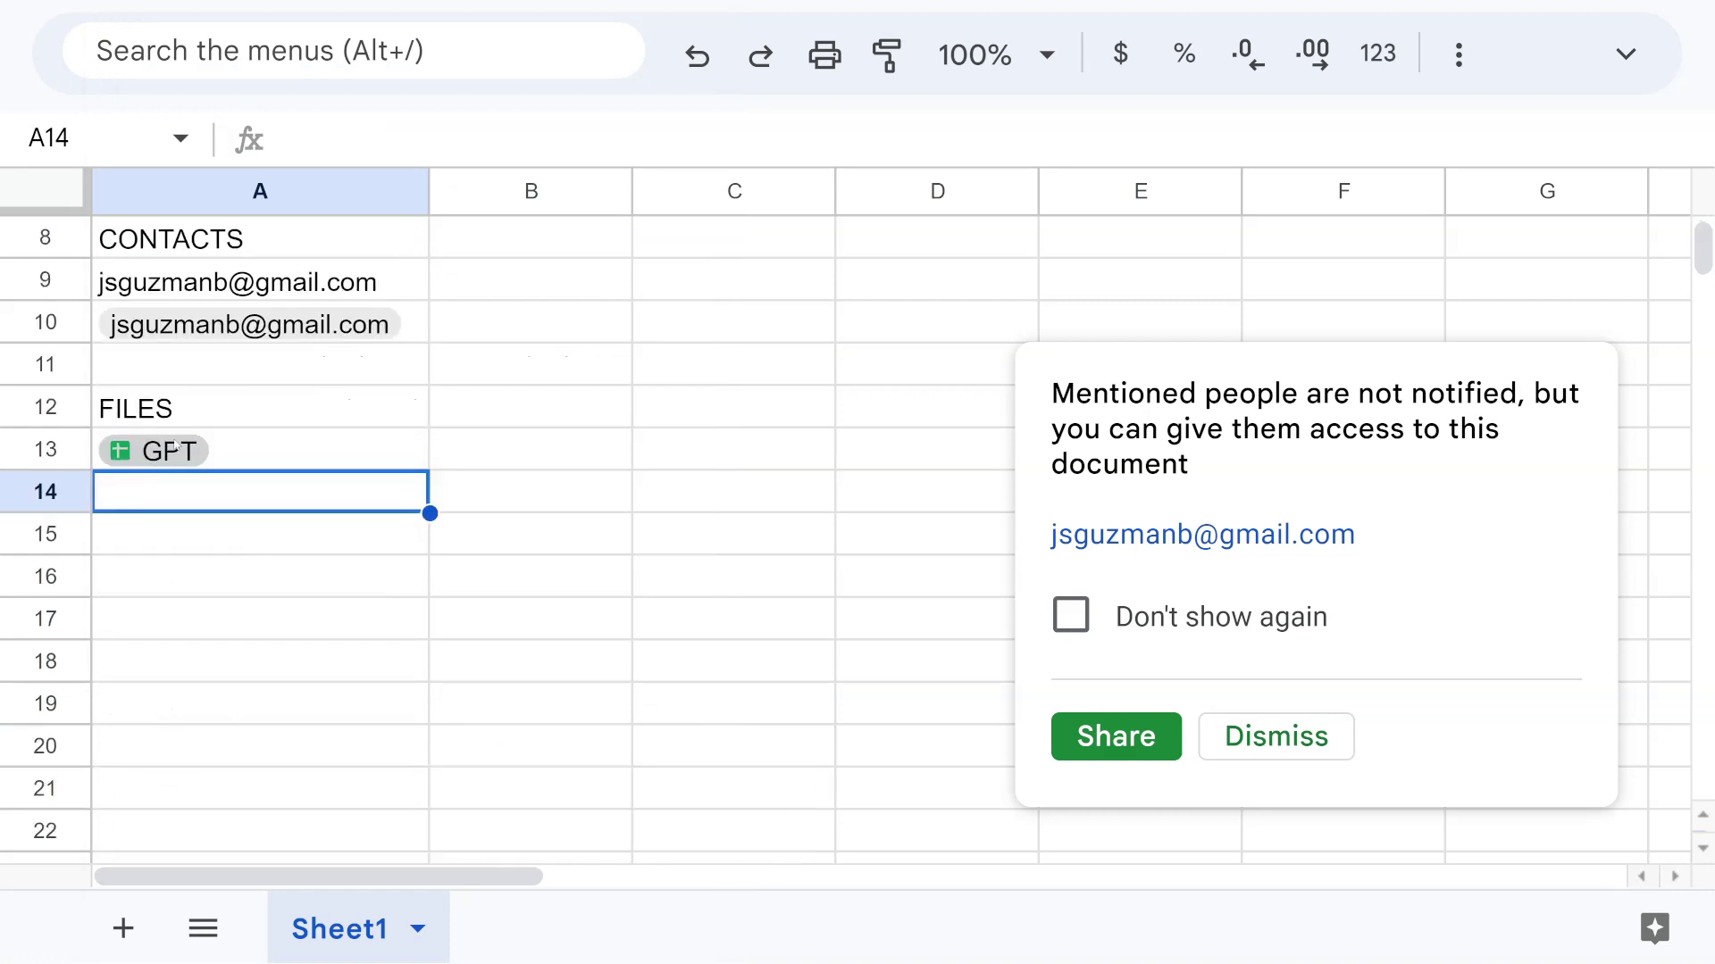
key("Up")
key("Up")
mouse_move(189, 456)
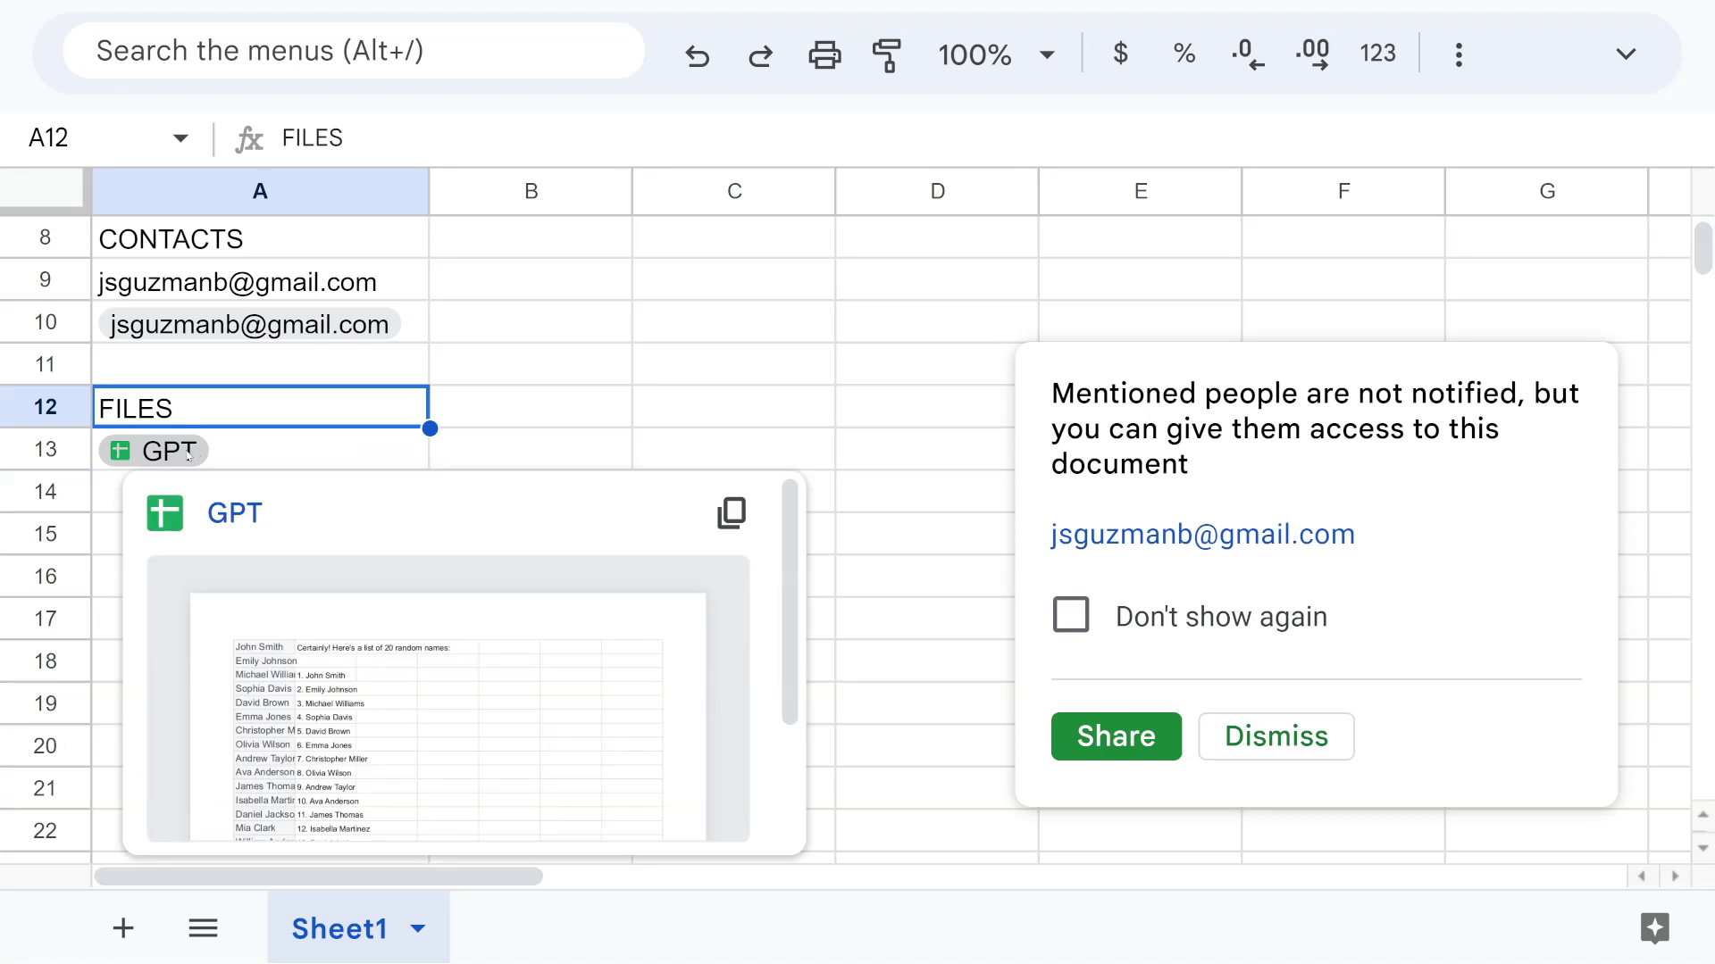
- Insert a file smart chip for the document Copy of Certificate Template in cell A14
left_click(239, 482)
type("@certificate")
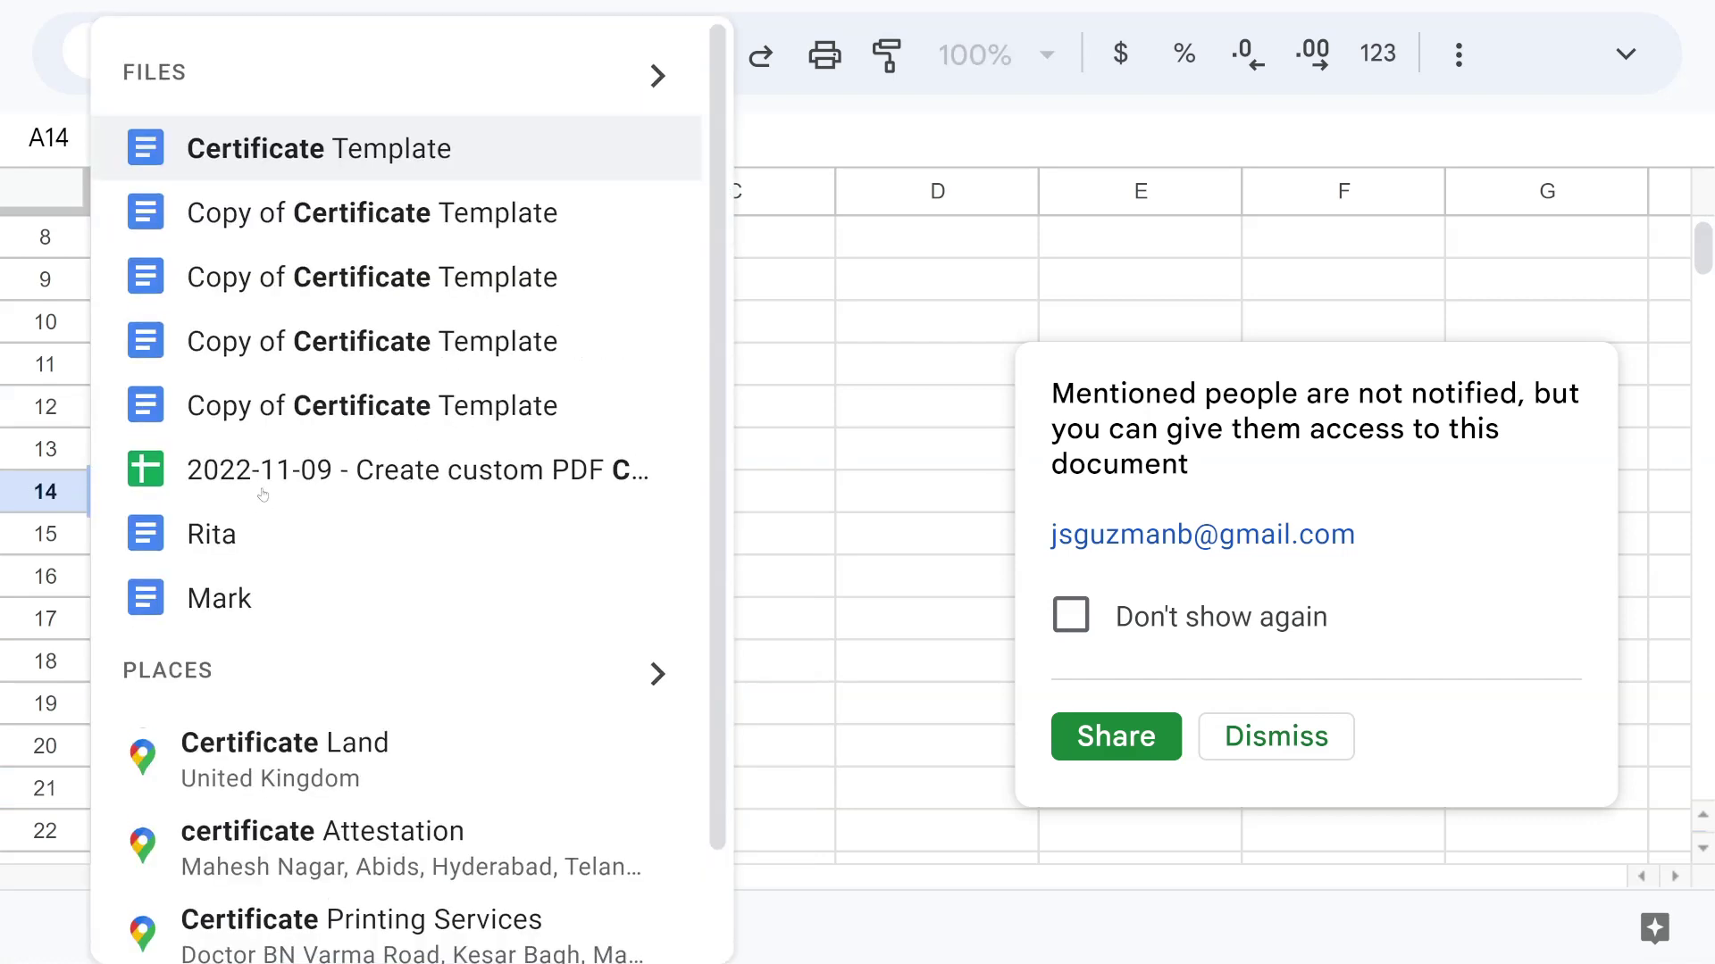
left_click(253, 415)
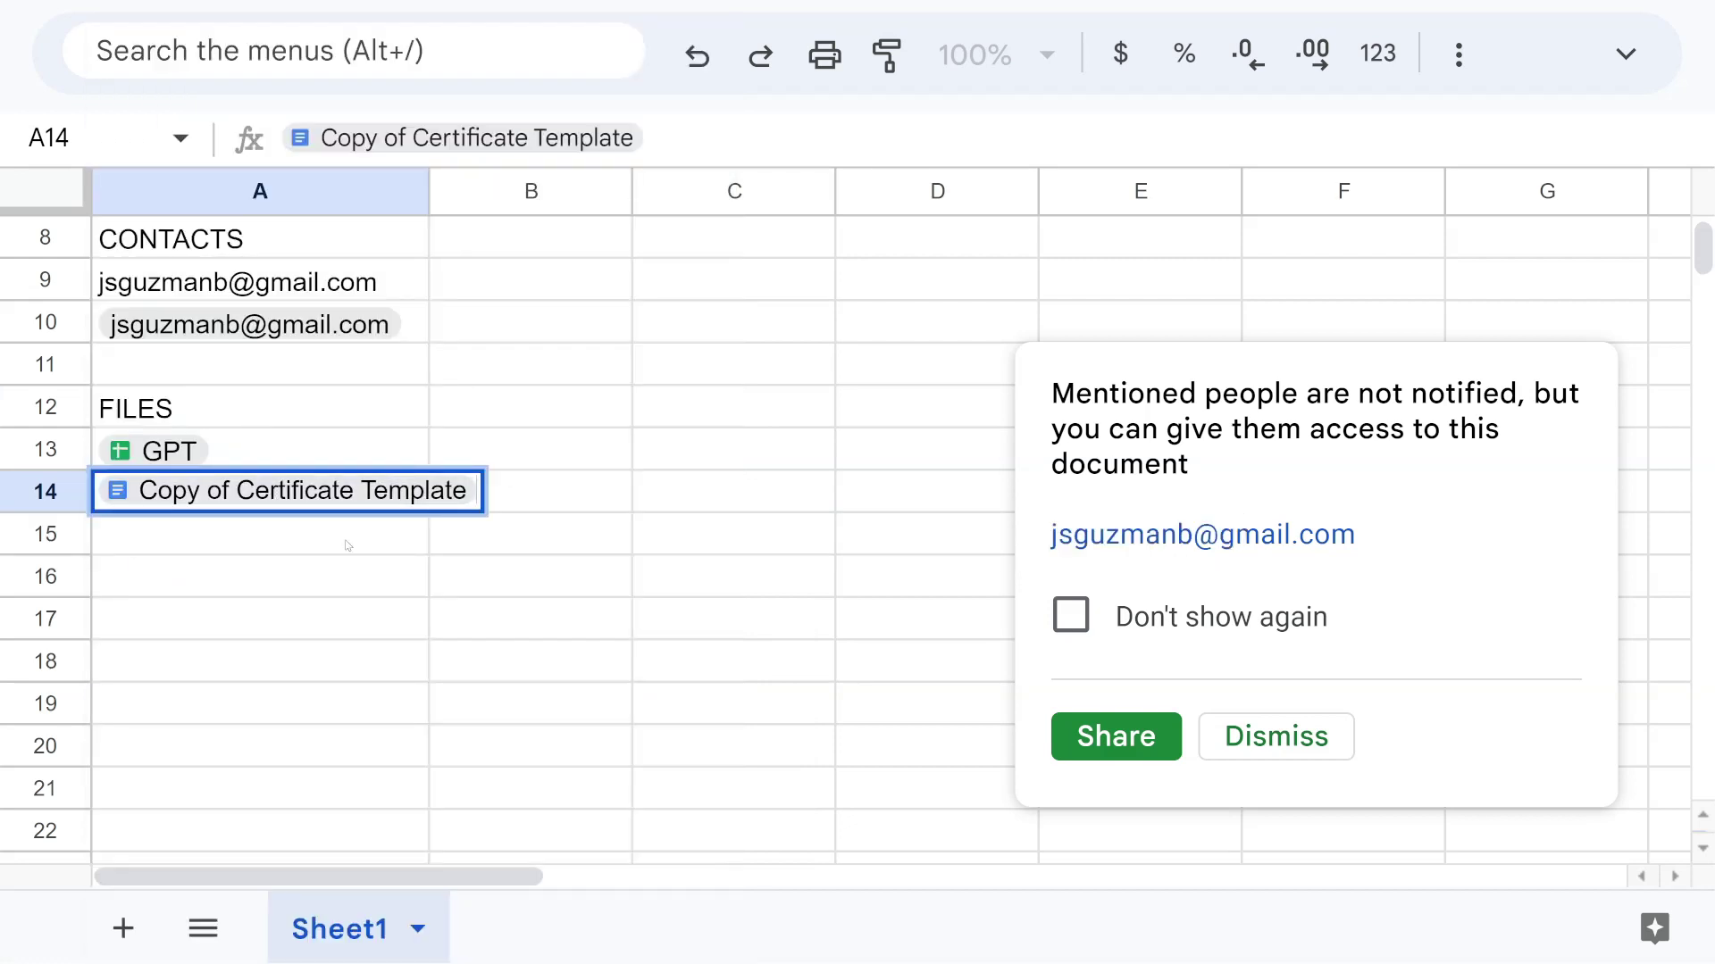
key("Return")
- Show the preview card of the certificate file chip in cell A14 down to its data extraction option, and close it
mouse_move(296, 487)
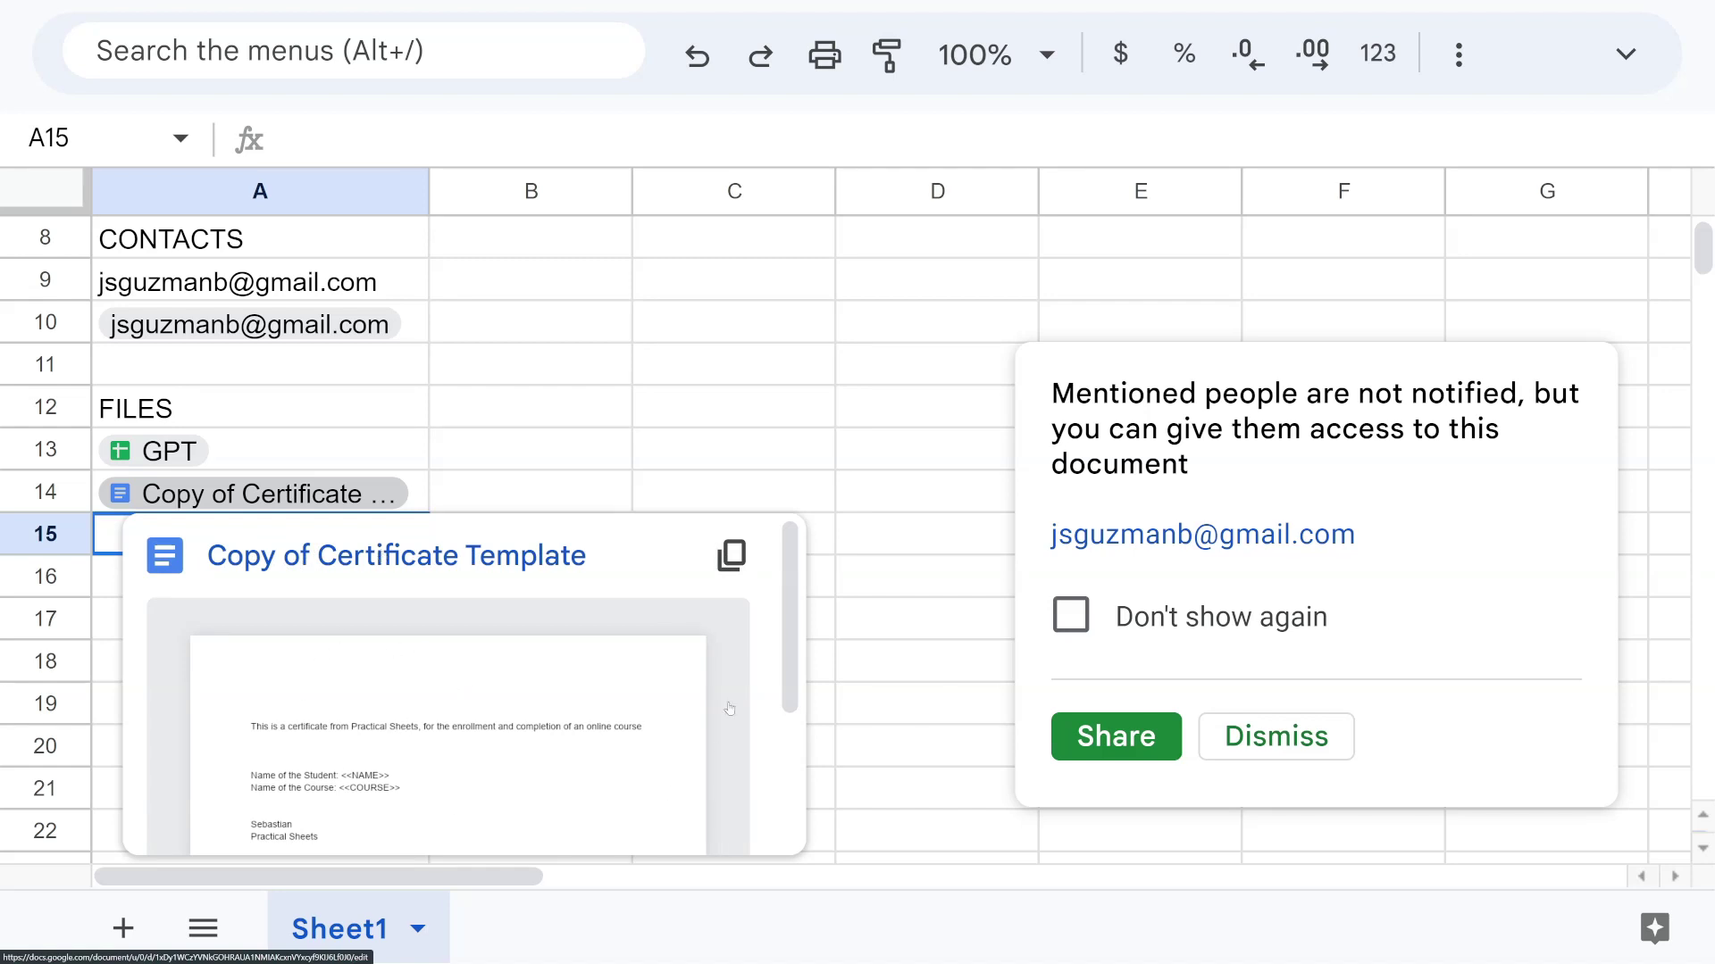
scroll(335, 589, "down", 2)
scroll(591, 621, "down", 1)
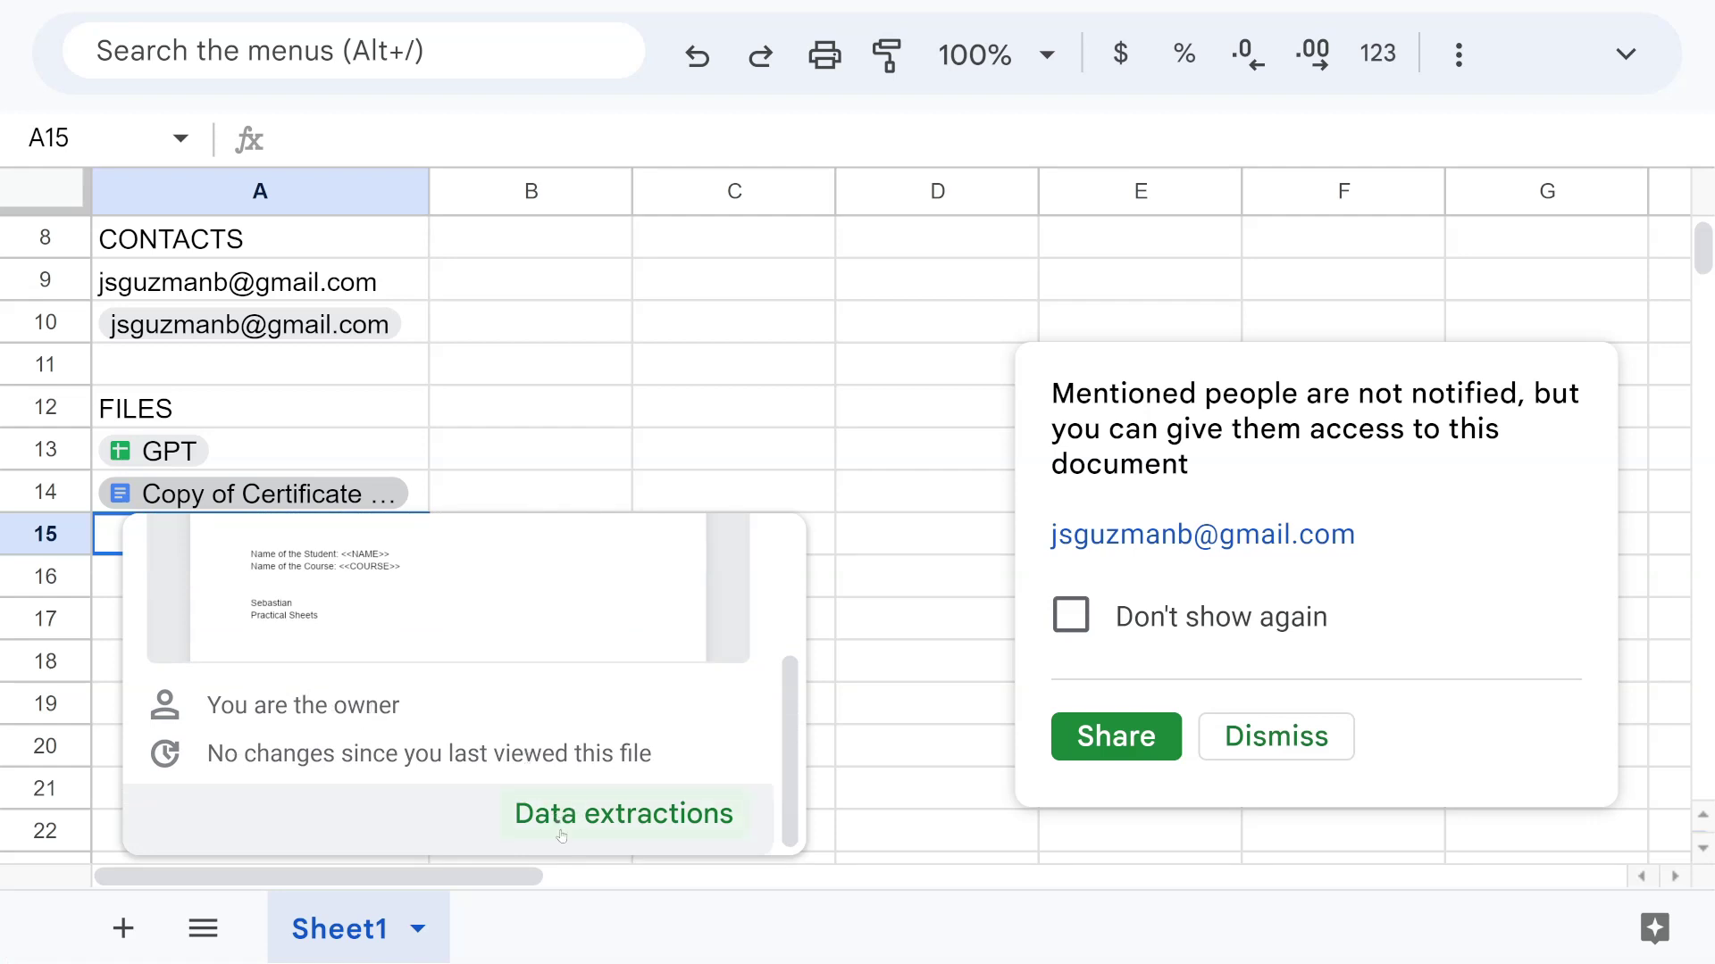
left_click(251, 449)
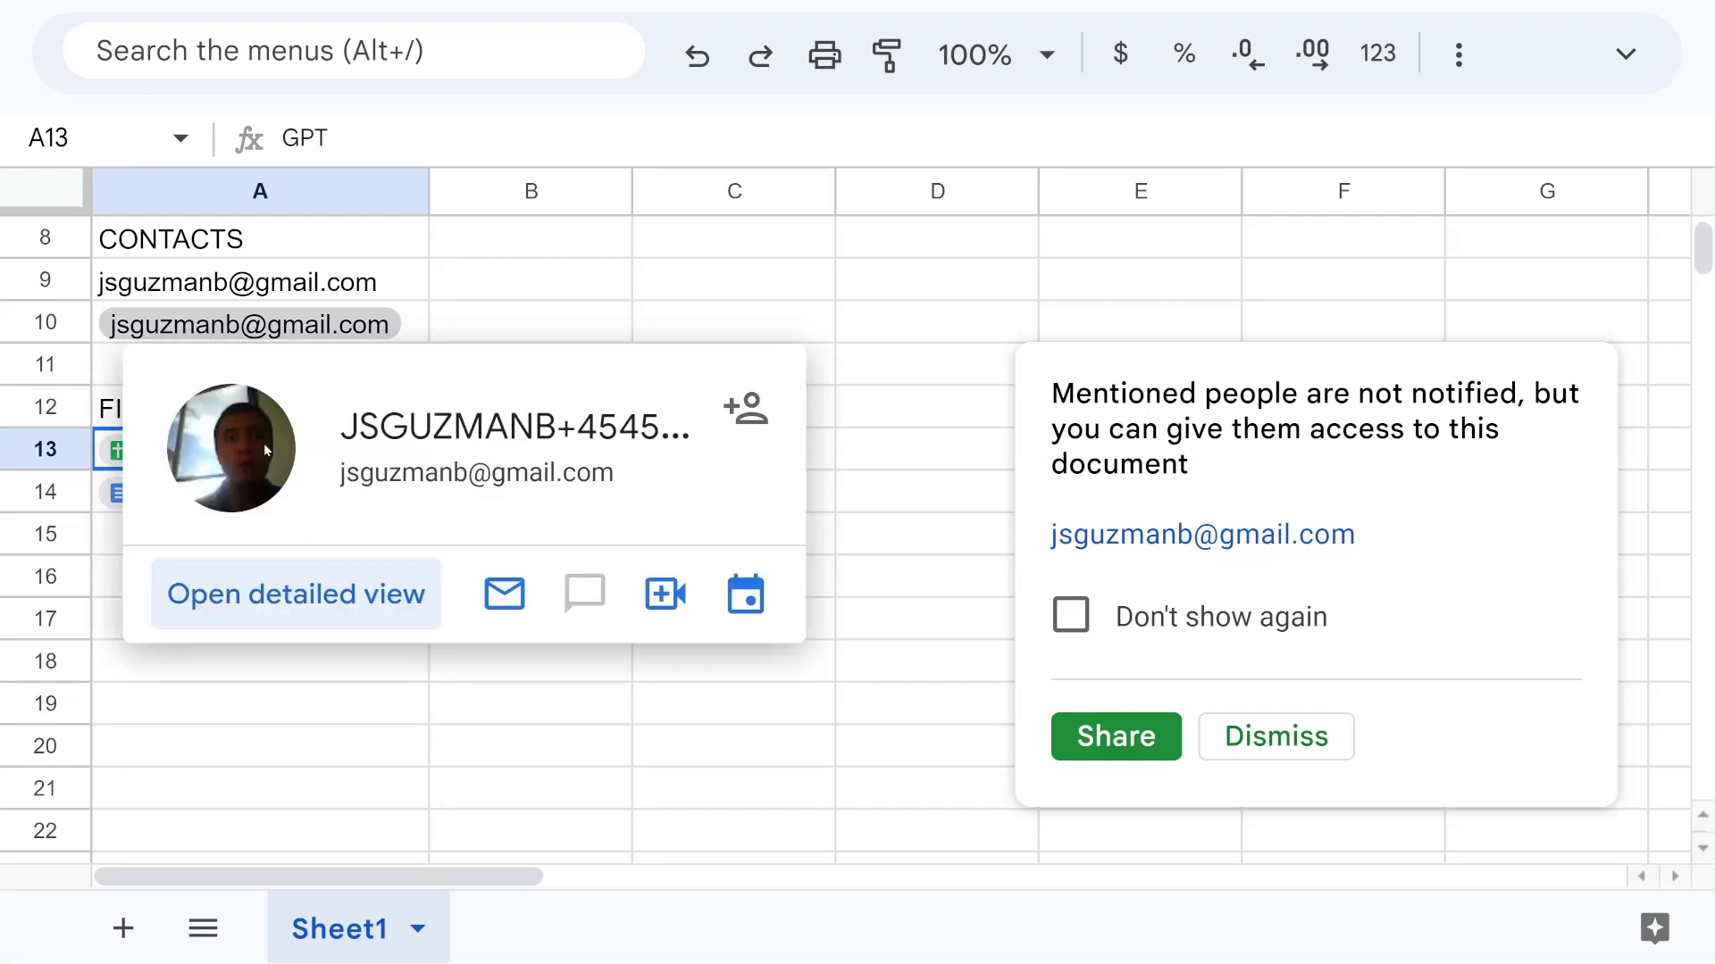
left_click(250, 703)
- Enter the heading EVENTS in cell A16
left_click(193, 582)
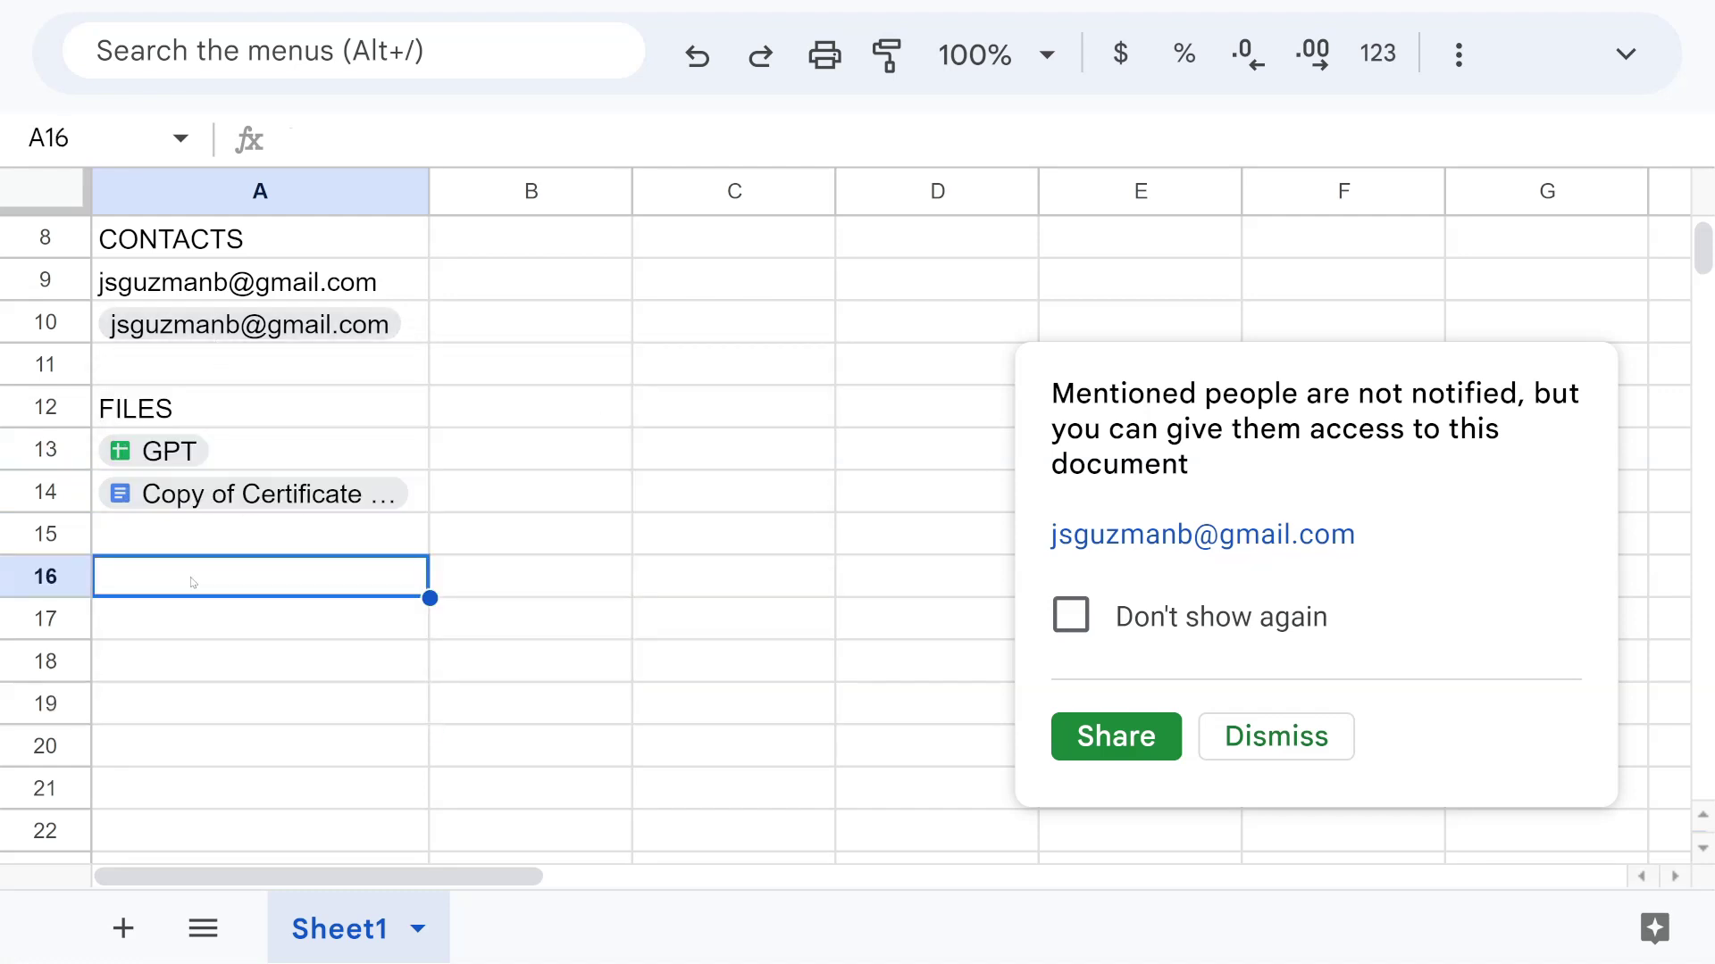
type("EVENTS")
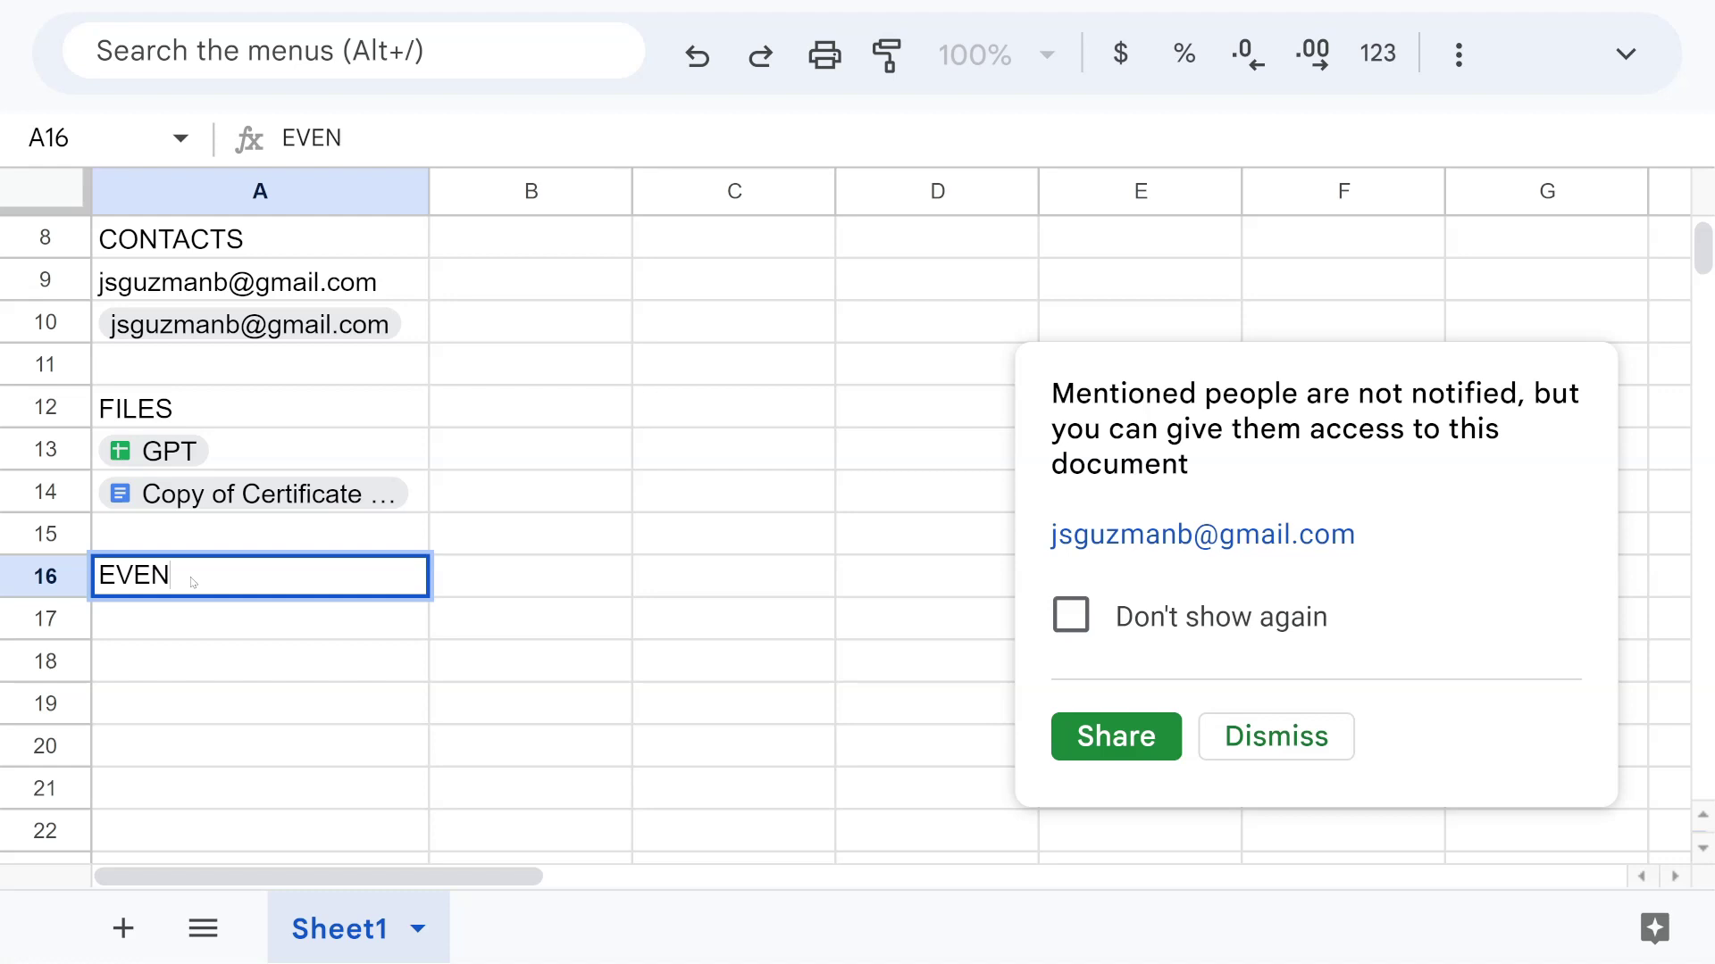
key("Return")
- Insert a calendar event smart chip for Test Event Monthly in cell A17
type("@")
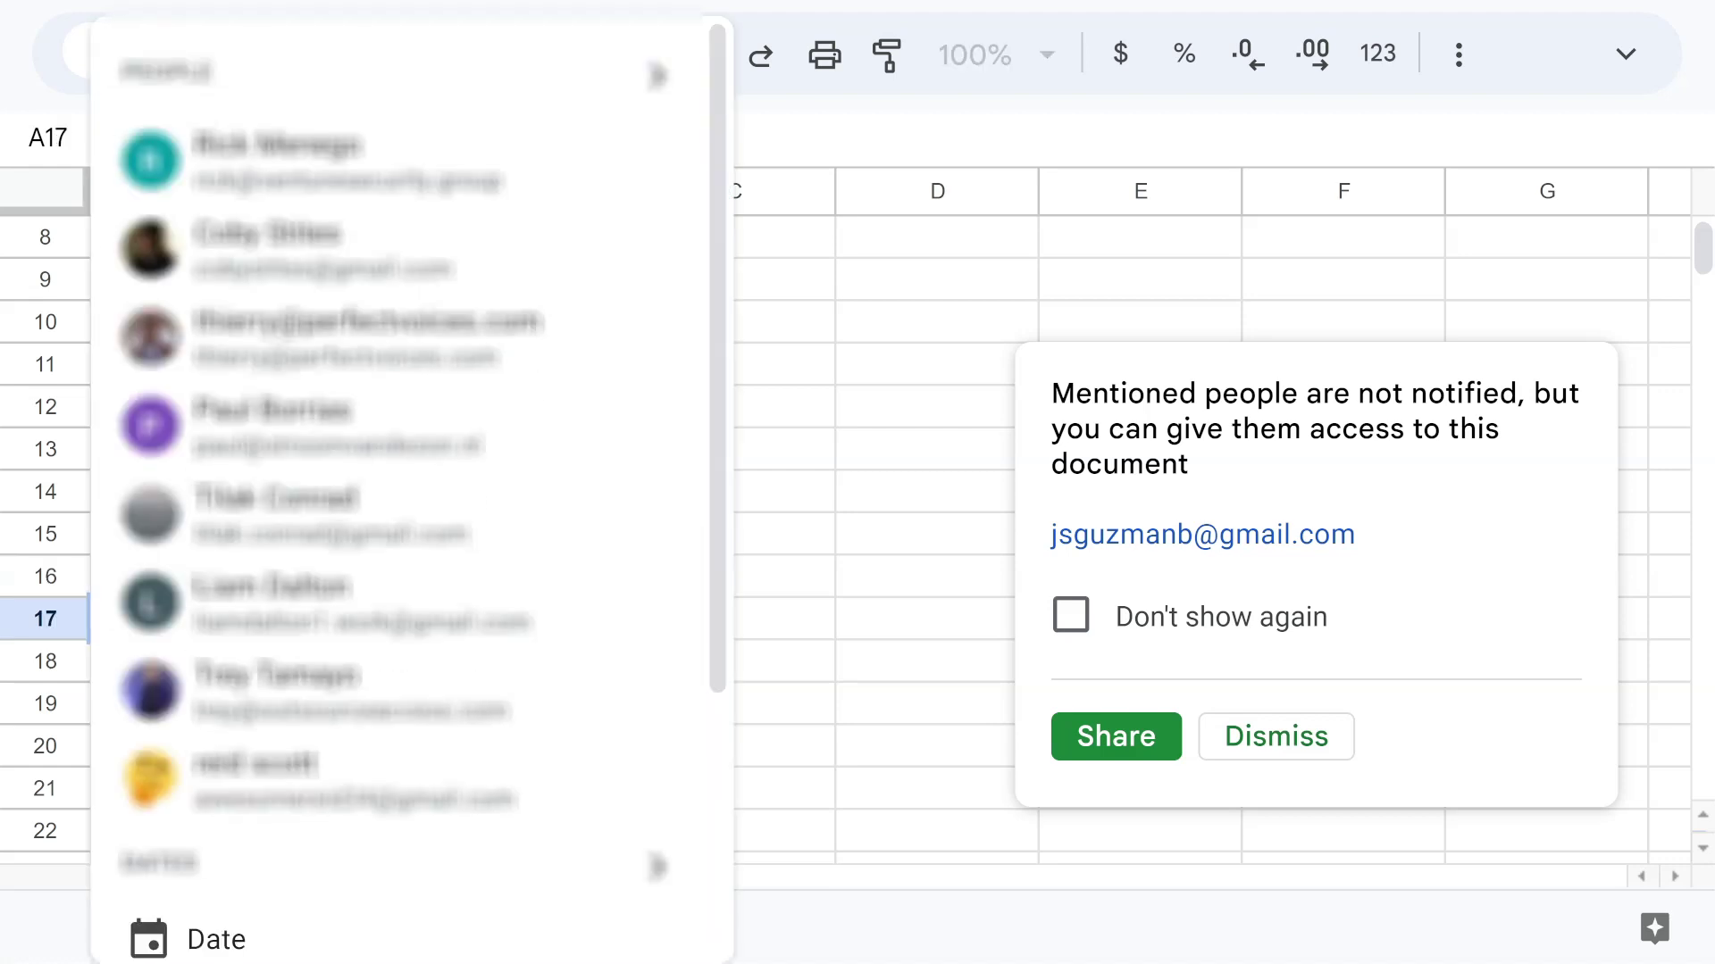
scroll(192, 582, "down", 8)
scroll(302, 621, "down", 6)
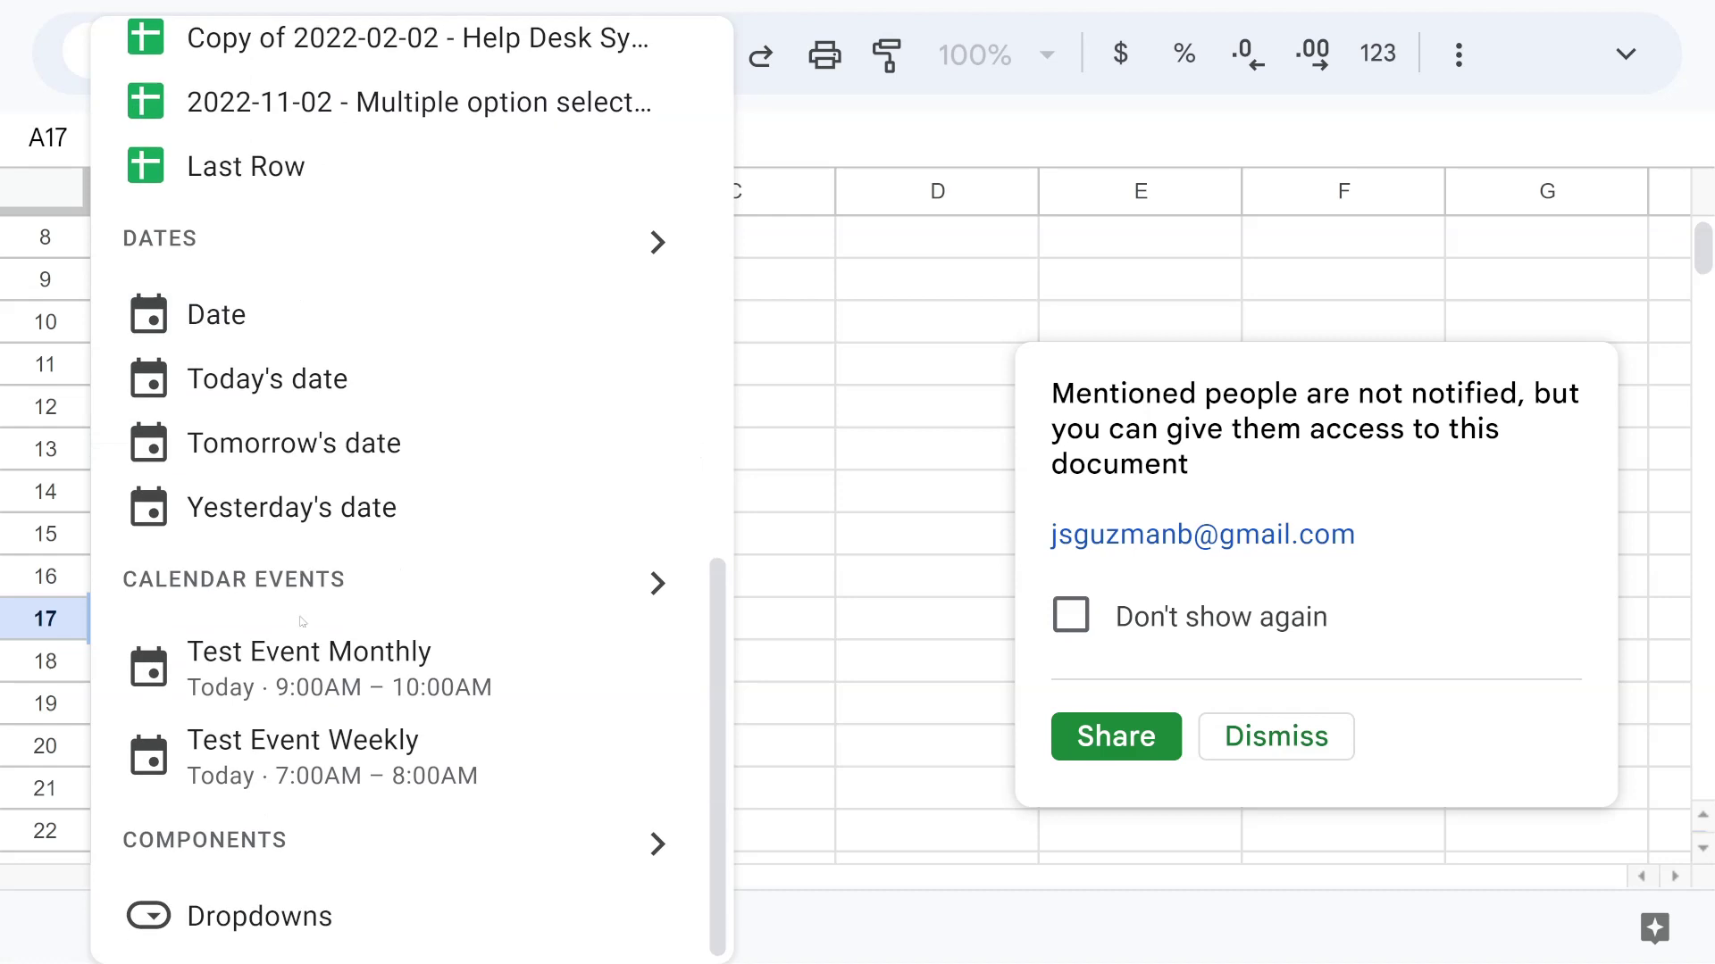
left_click(298, 679)
key("Return")
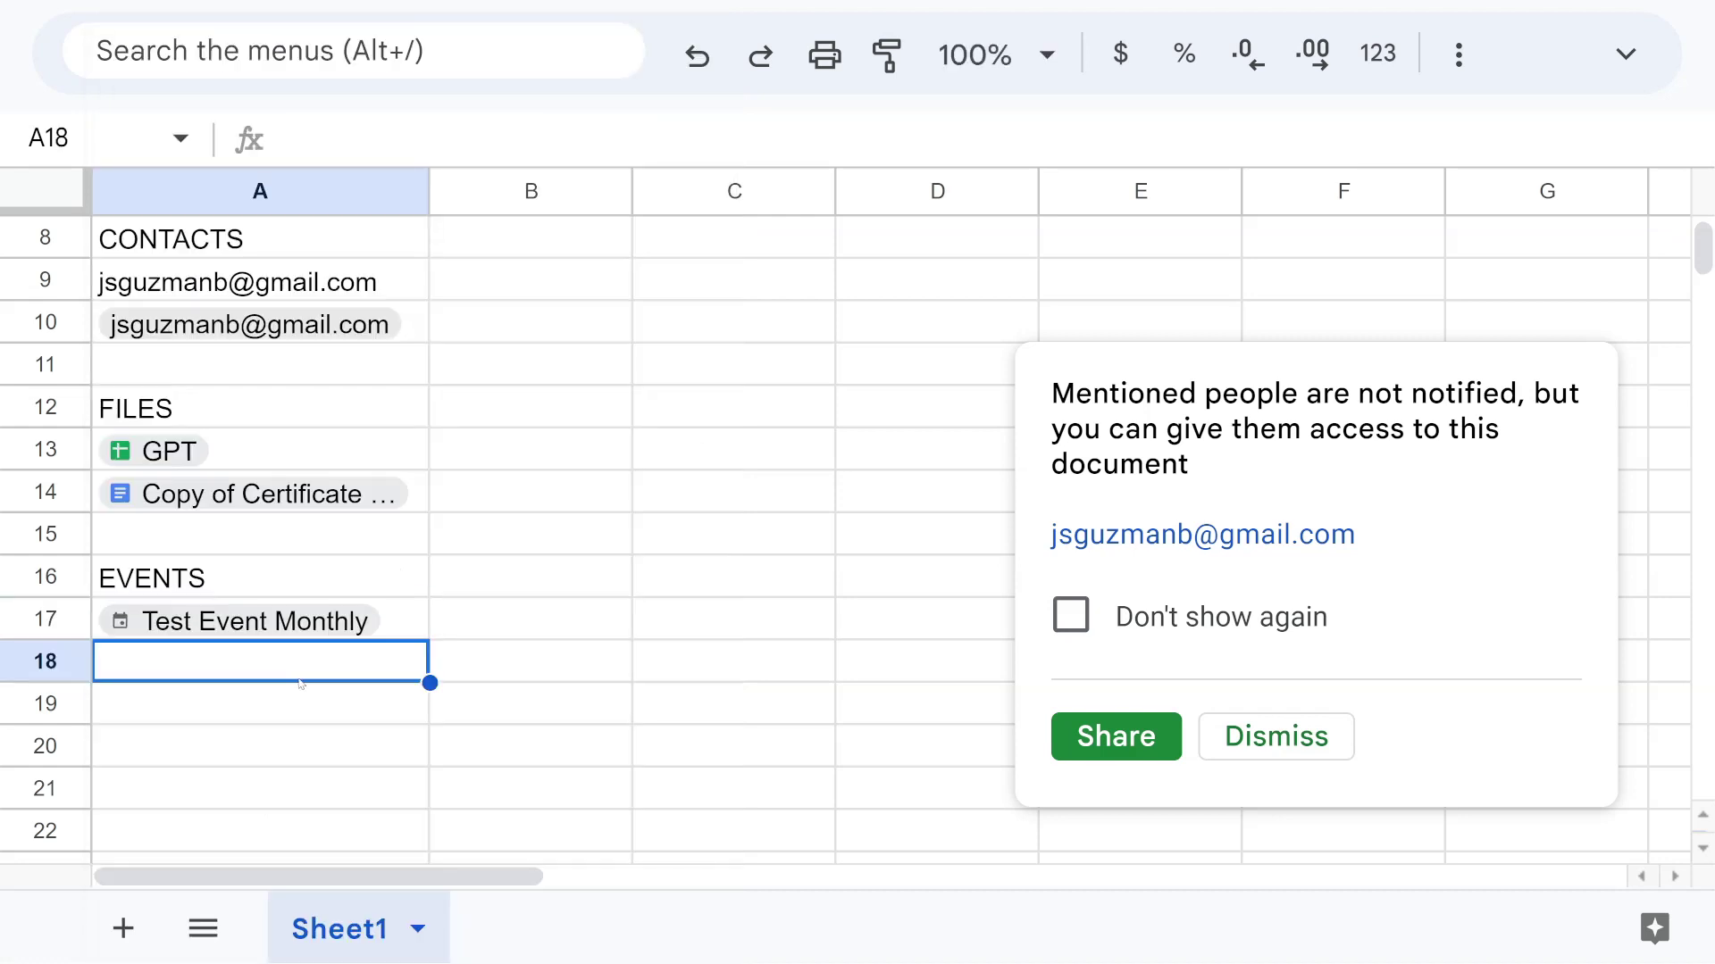
- Examine the preview card of the event chip in cell A17, including its attach and data extraction options
mouse_move(307, 635)
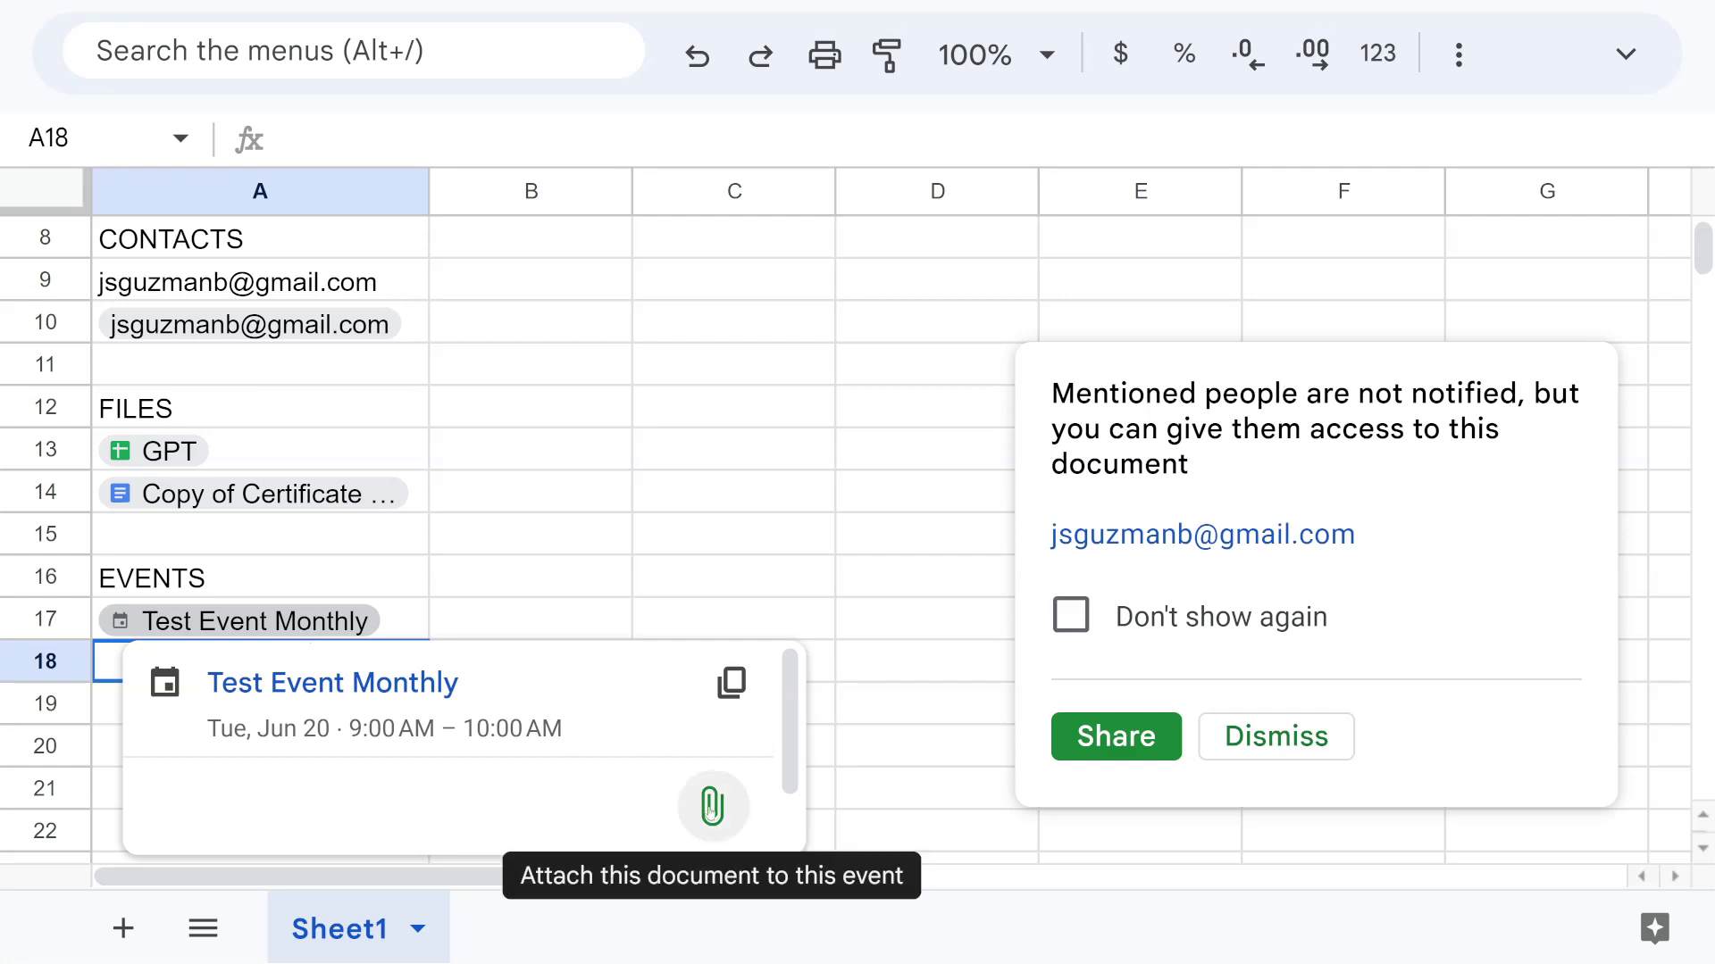
scroll(476, 699, "down", 1)
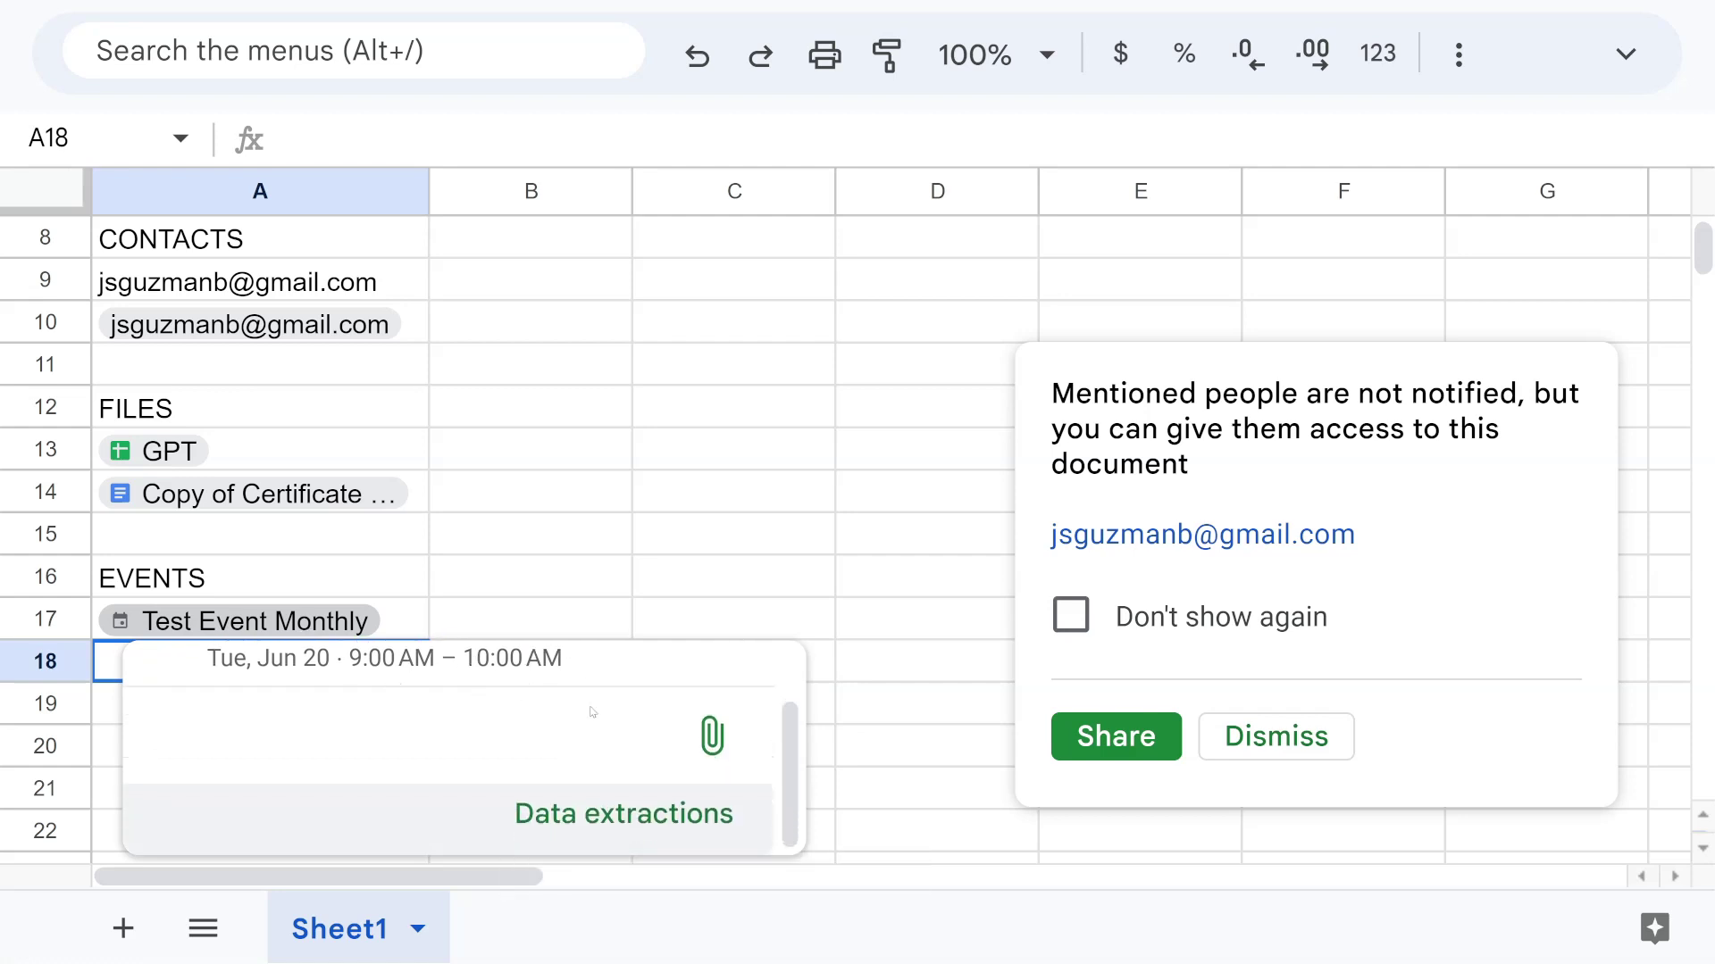
scroll(590, 712, "up", 1)
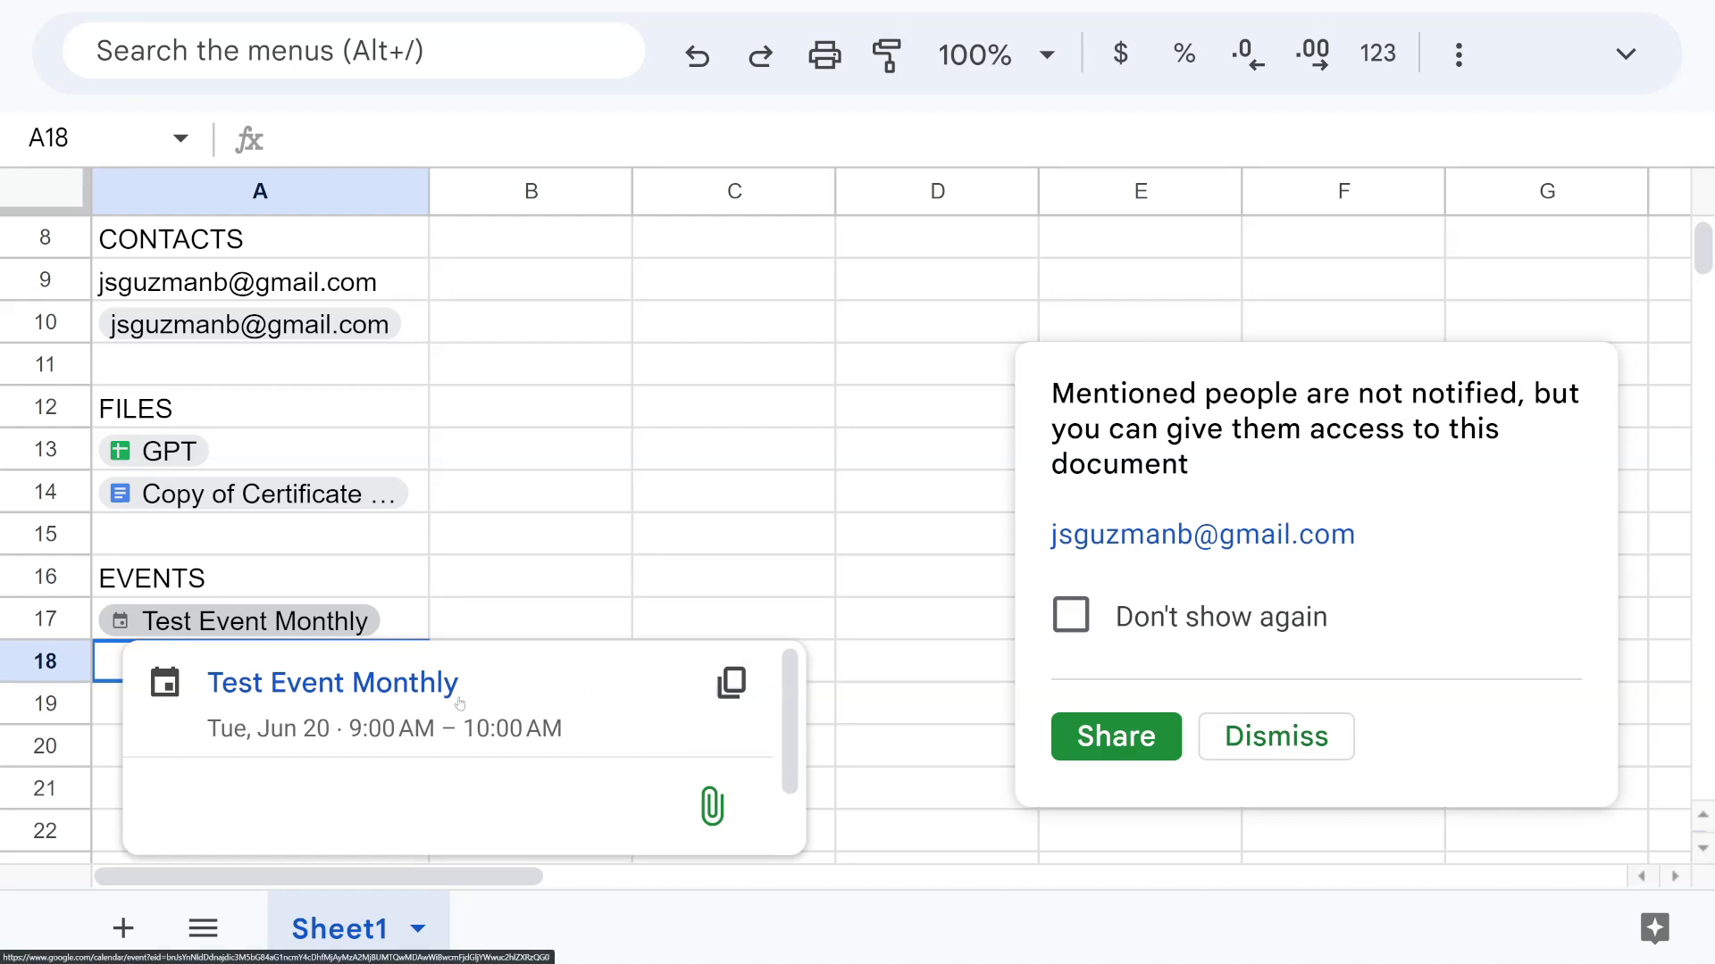
scroll(457, 707, "down", 1)
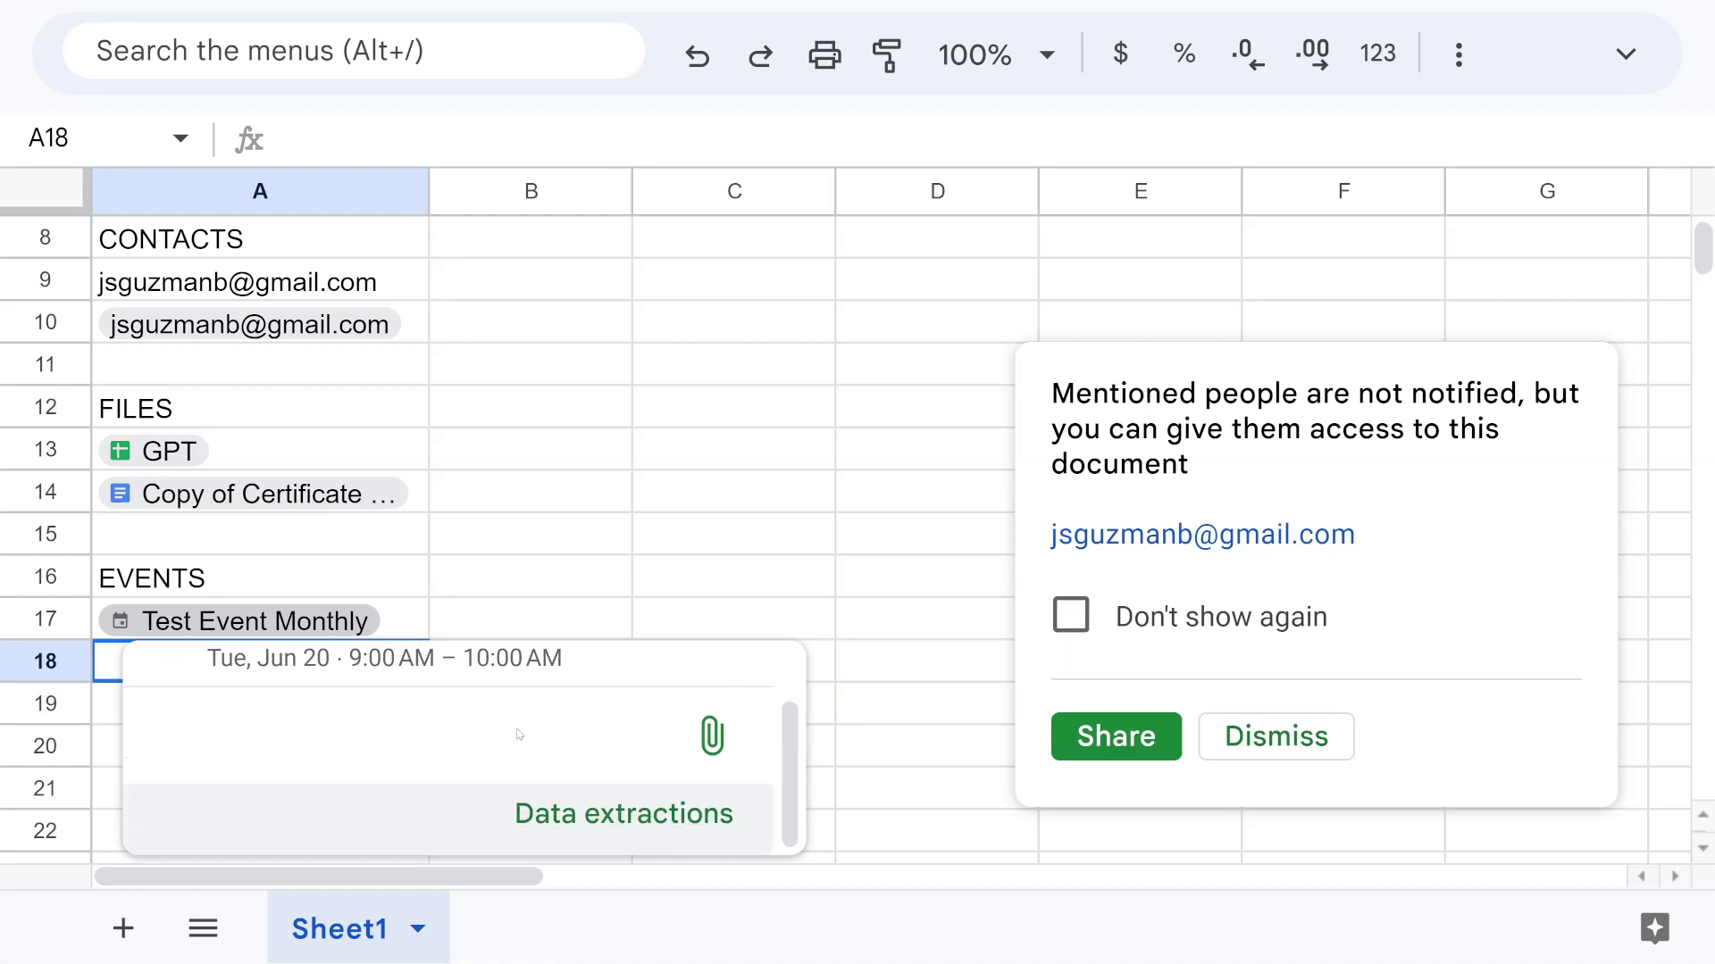
scroll(518, 734, "up", 1)
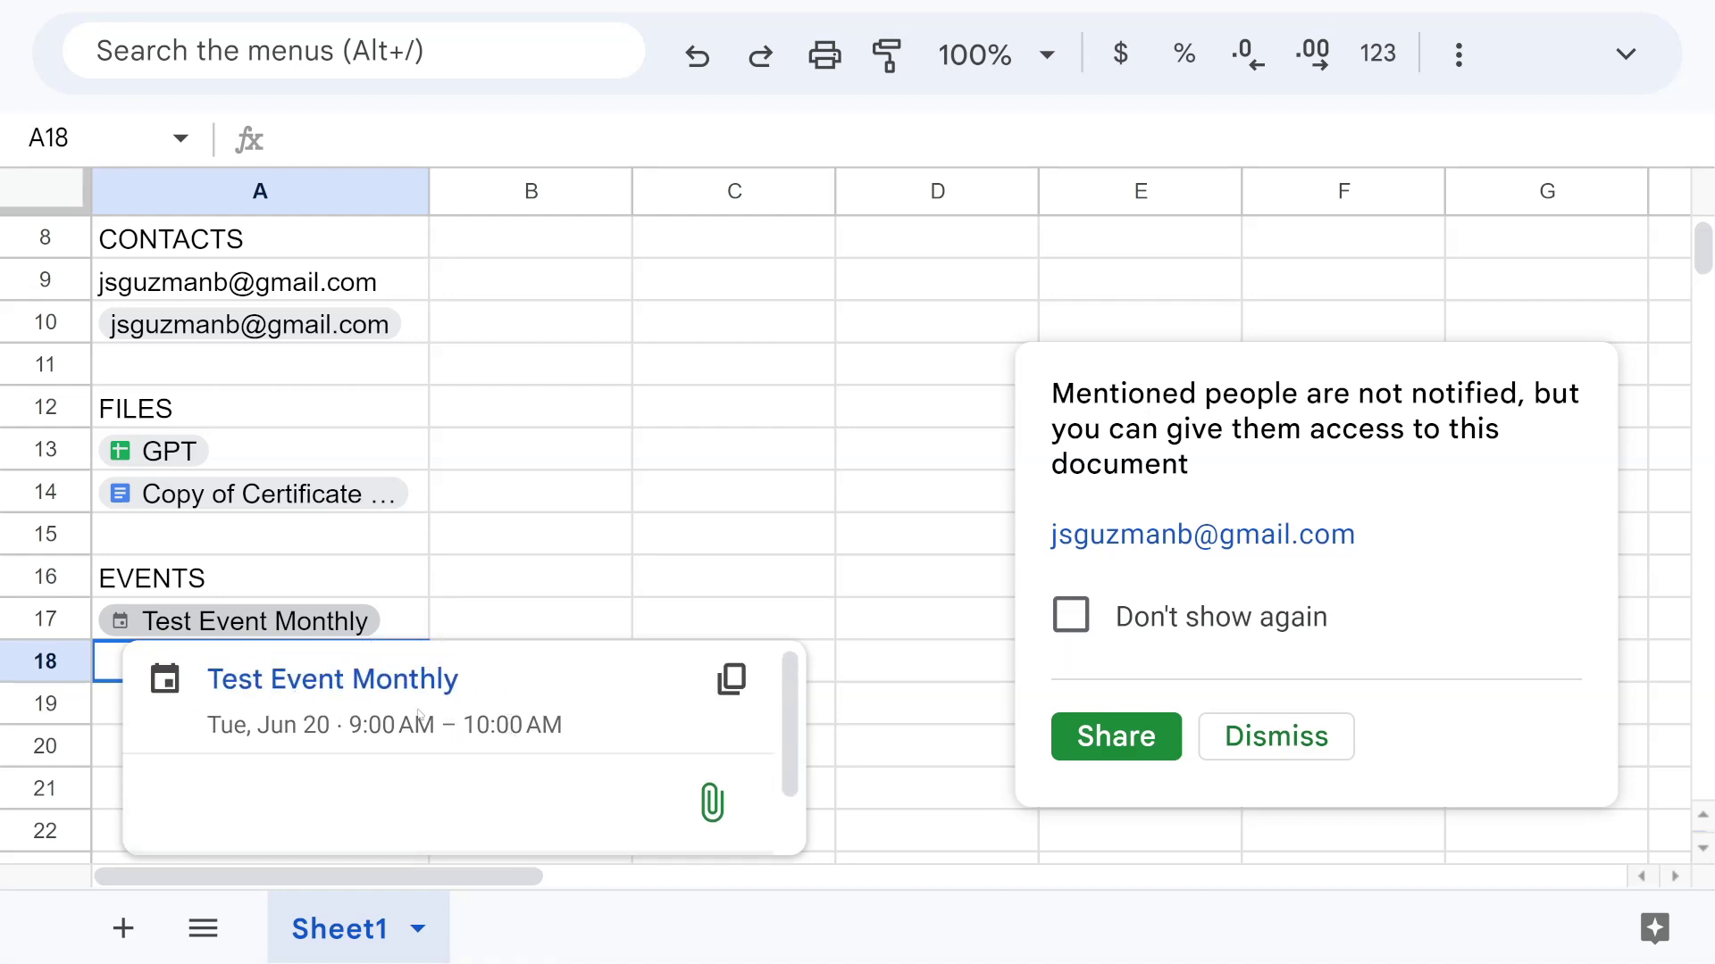
scroll(417, 697, "down", 1)
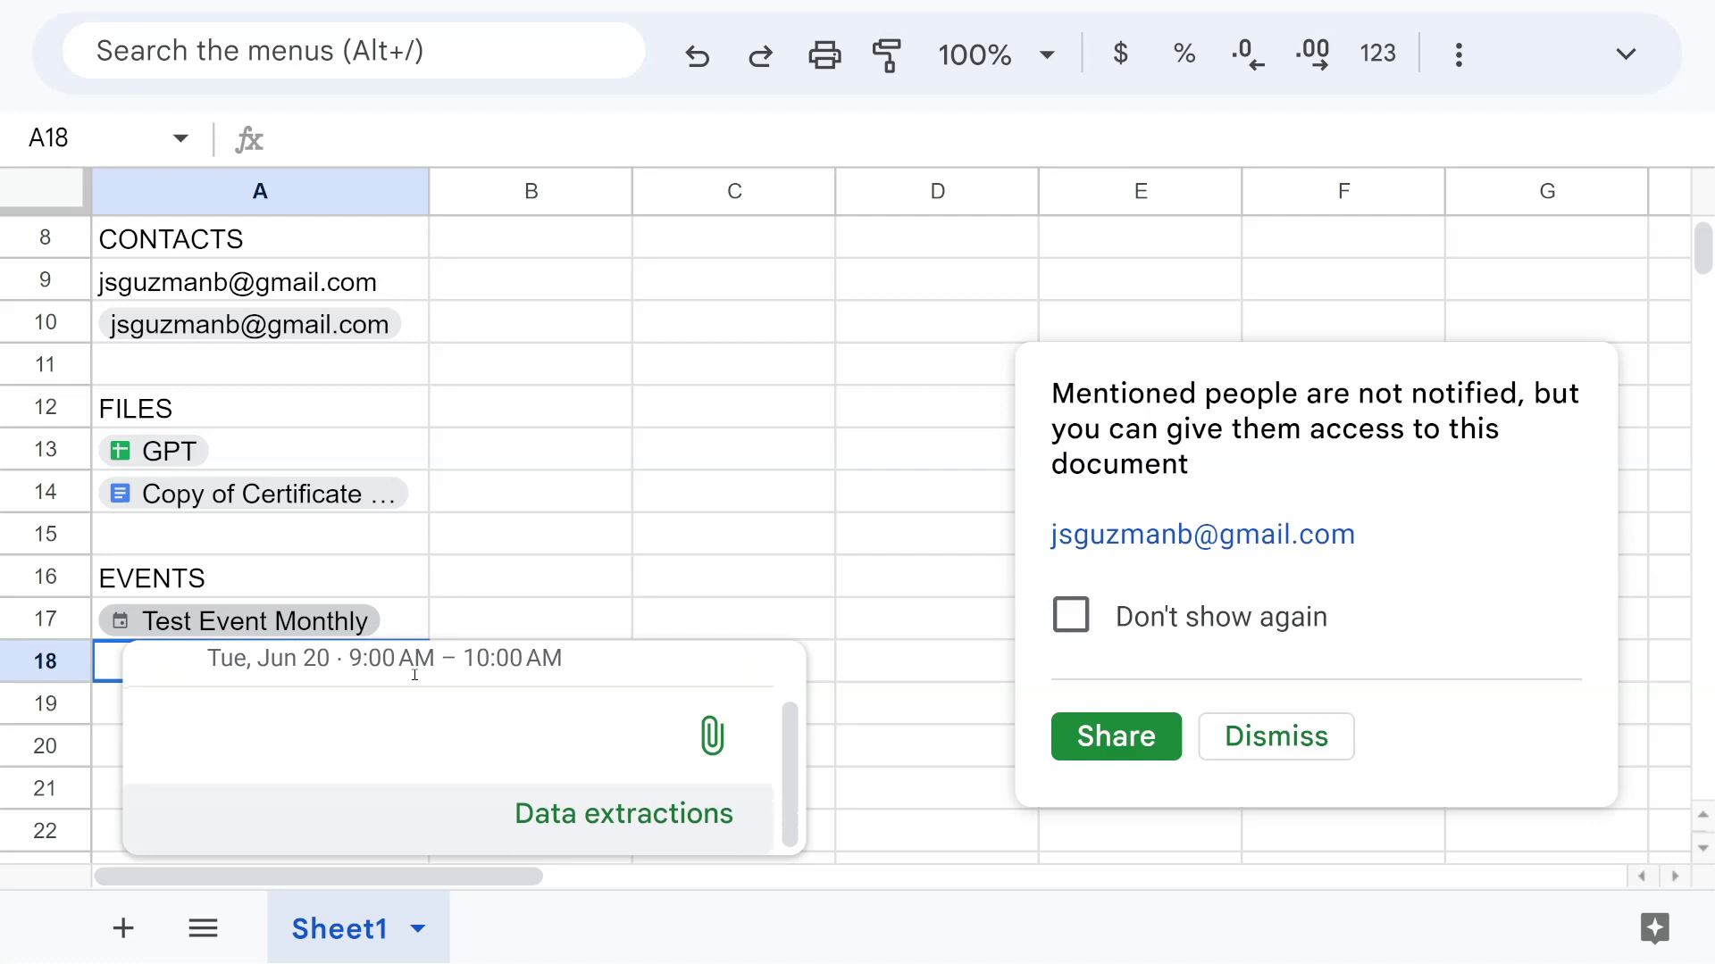
- Enter the heading LOCATION in cell A19
left_click(268, 697)
type("LOCATION")
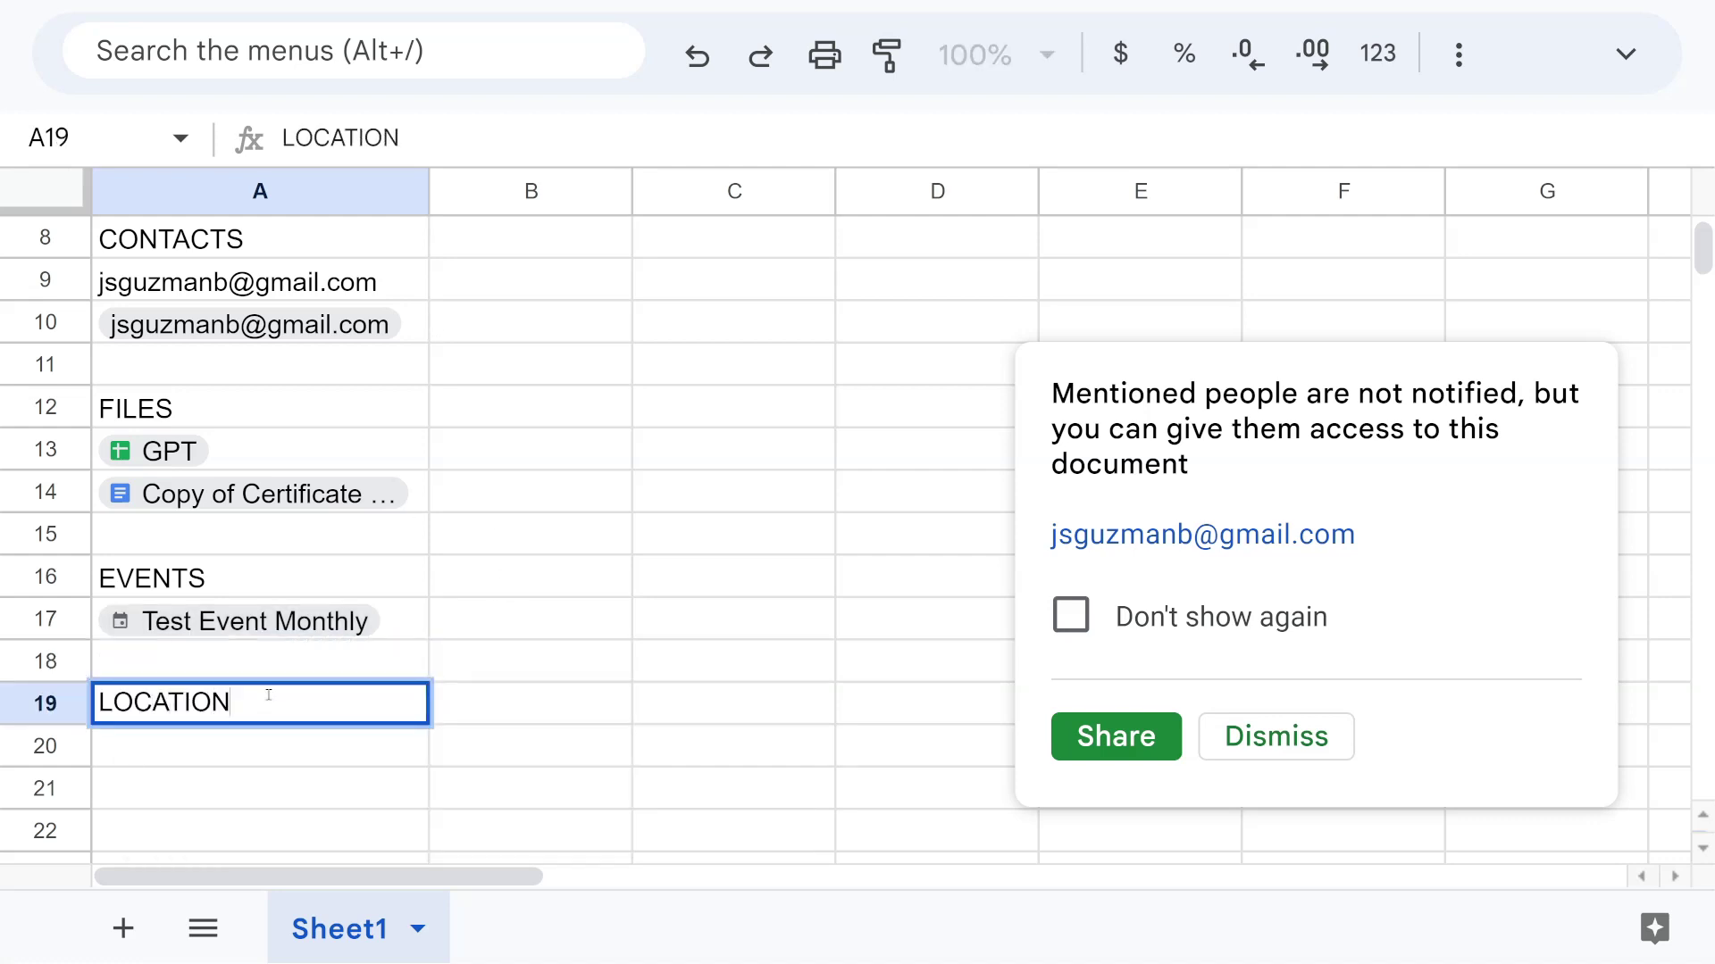
key("Return")
- Insert a place smart chip for Magic Kingdom Theme Park in Bay Lake, FL, in cell A20
type("@")
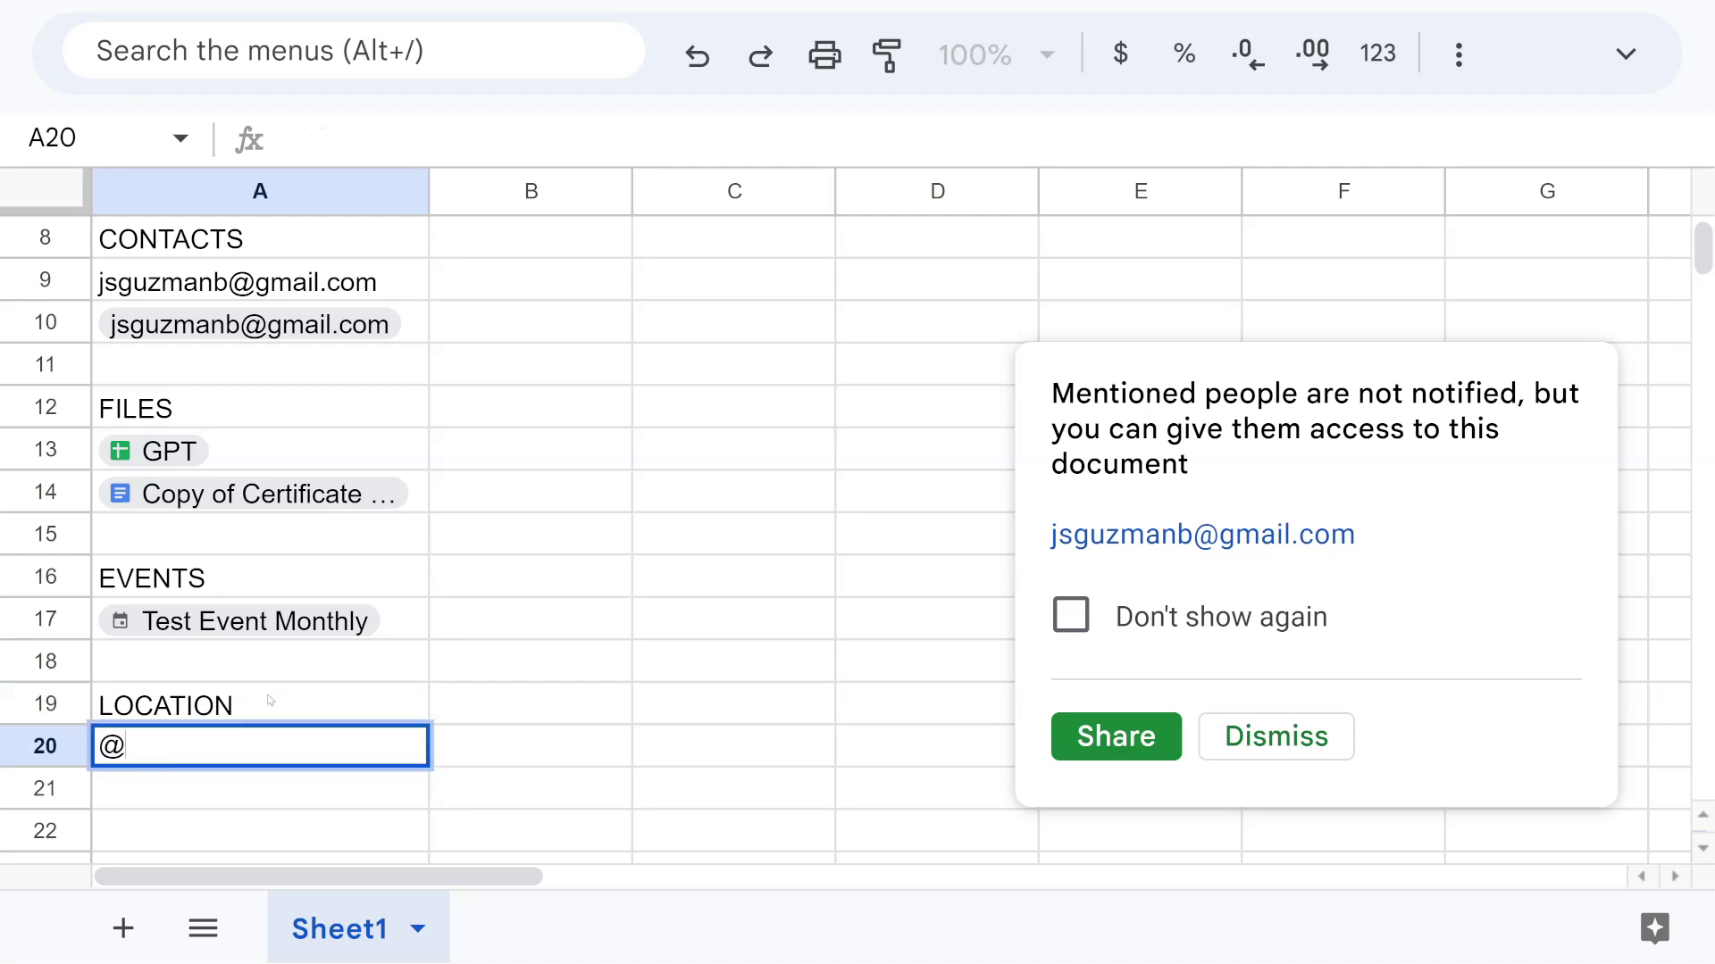
scroll(410, 491, "down", 1)
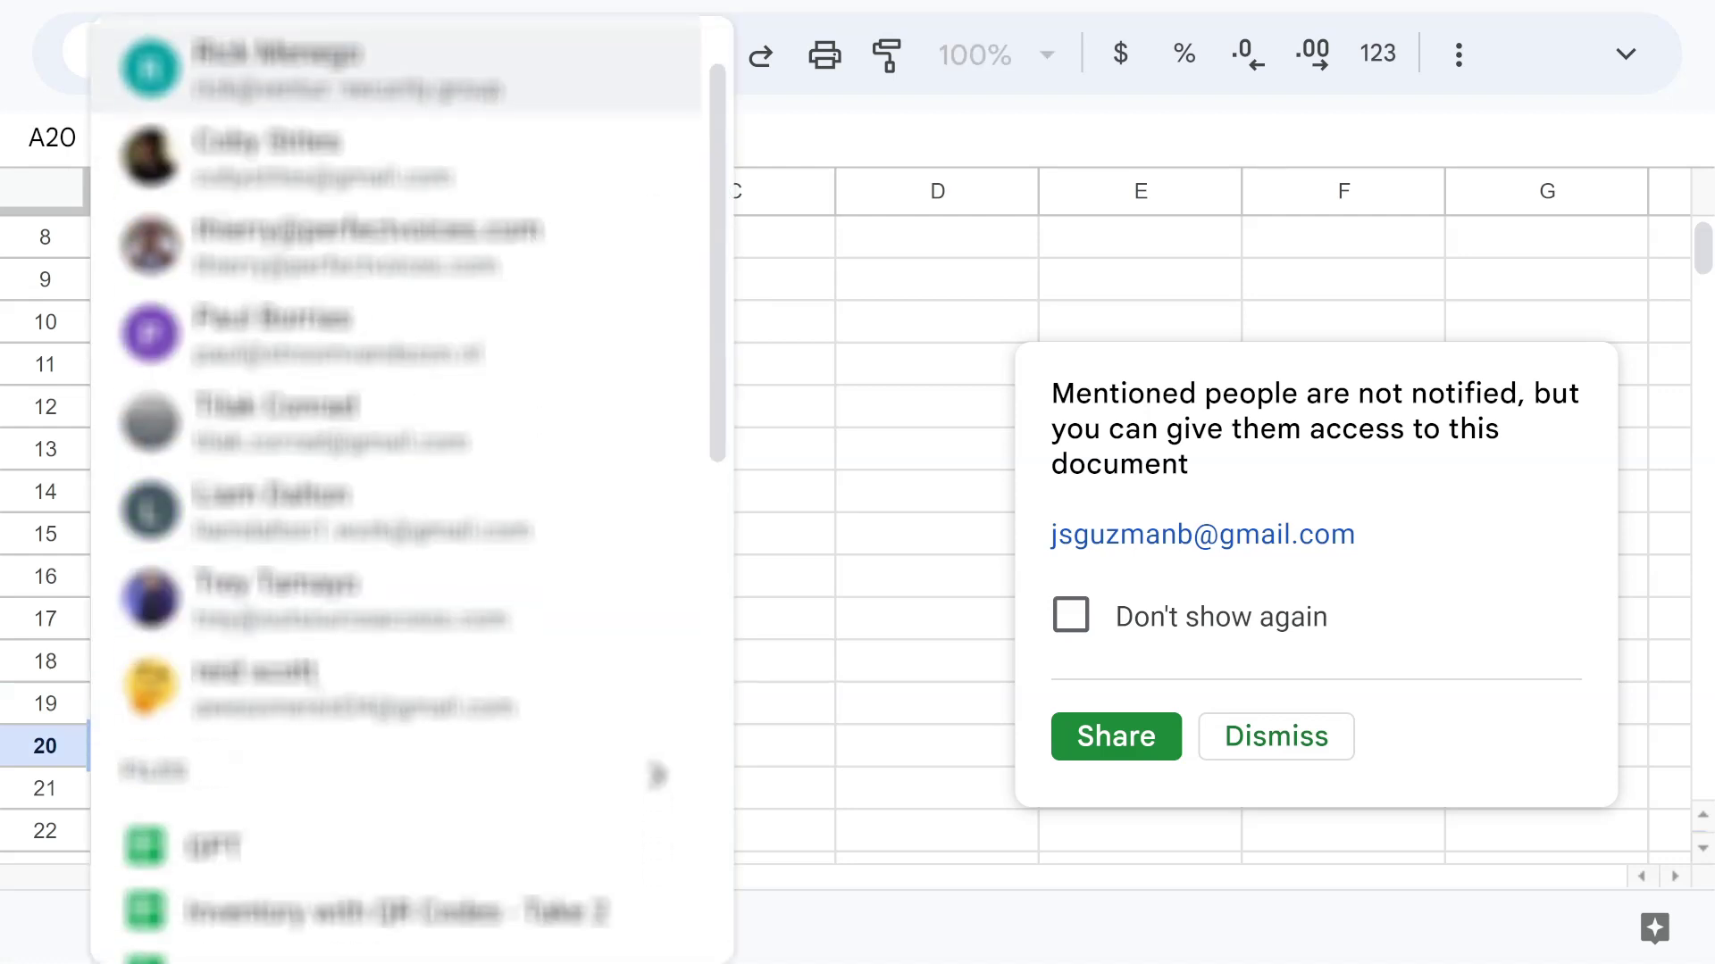
type("magic")
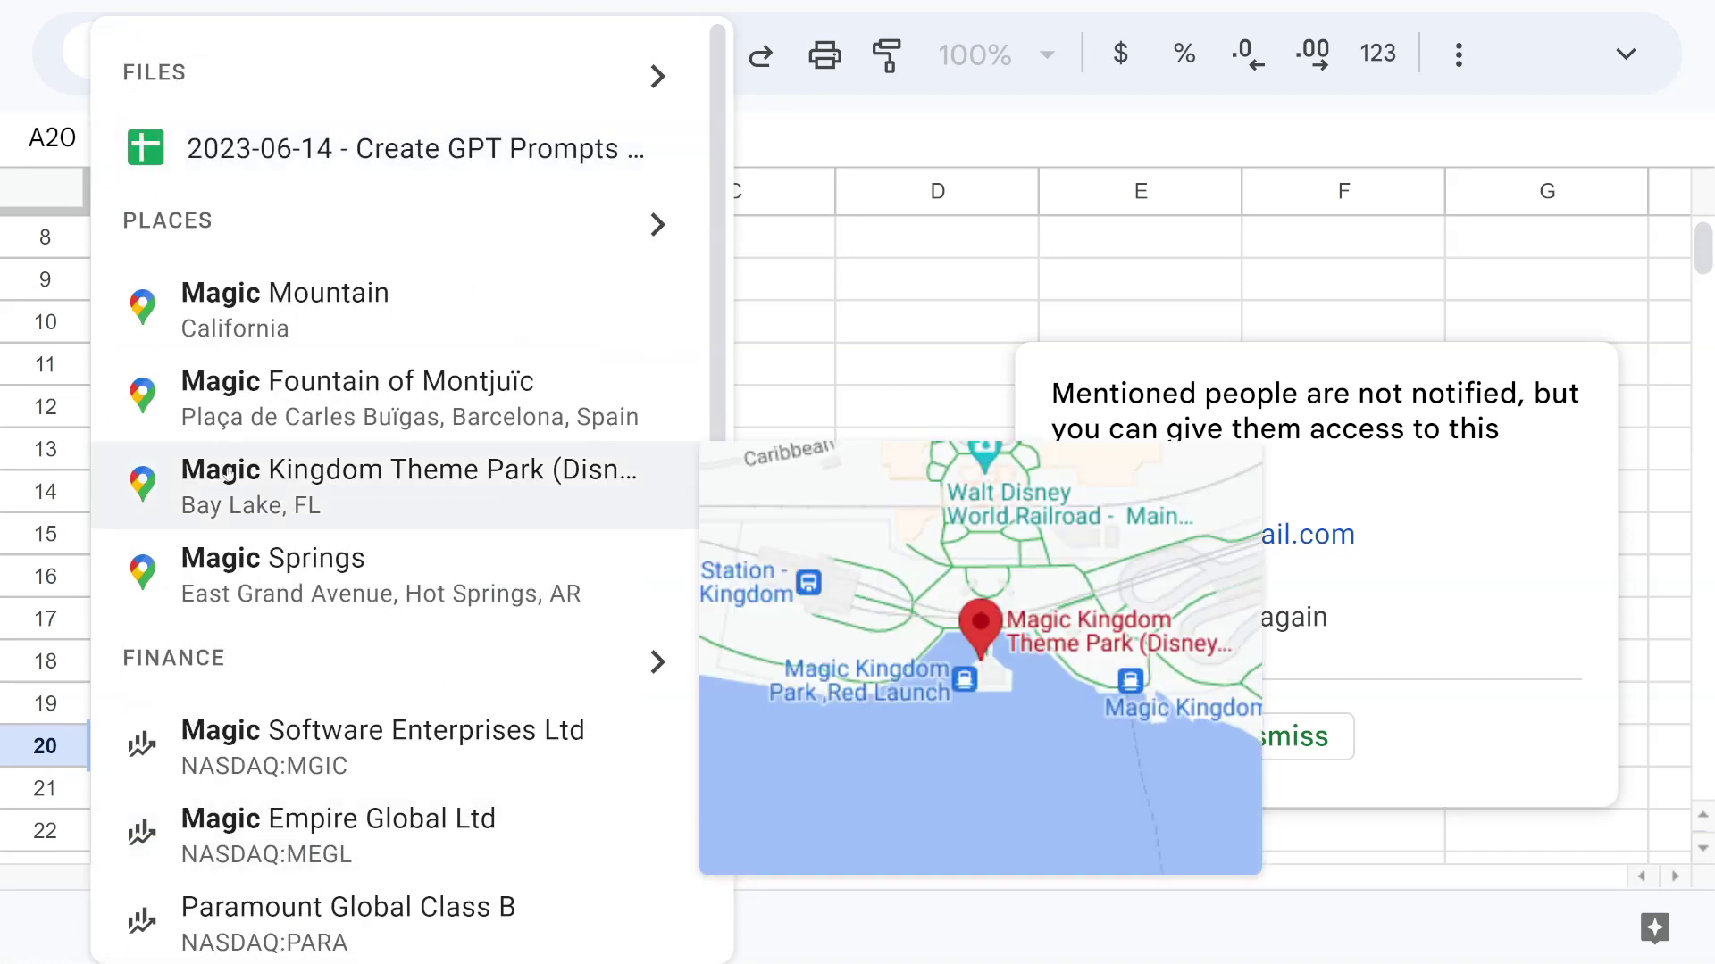
left_click(228, 478)
left_click(554, 558)
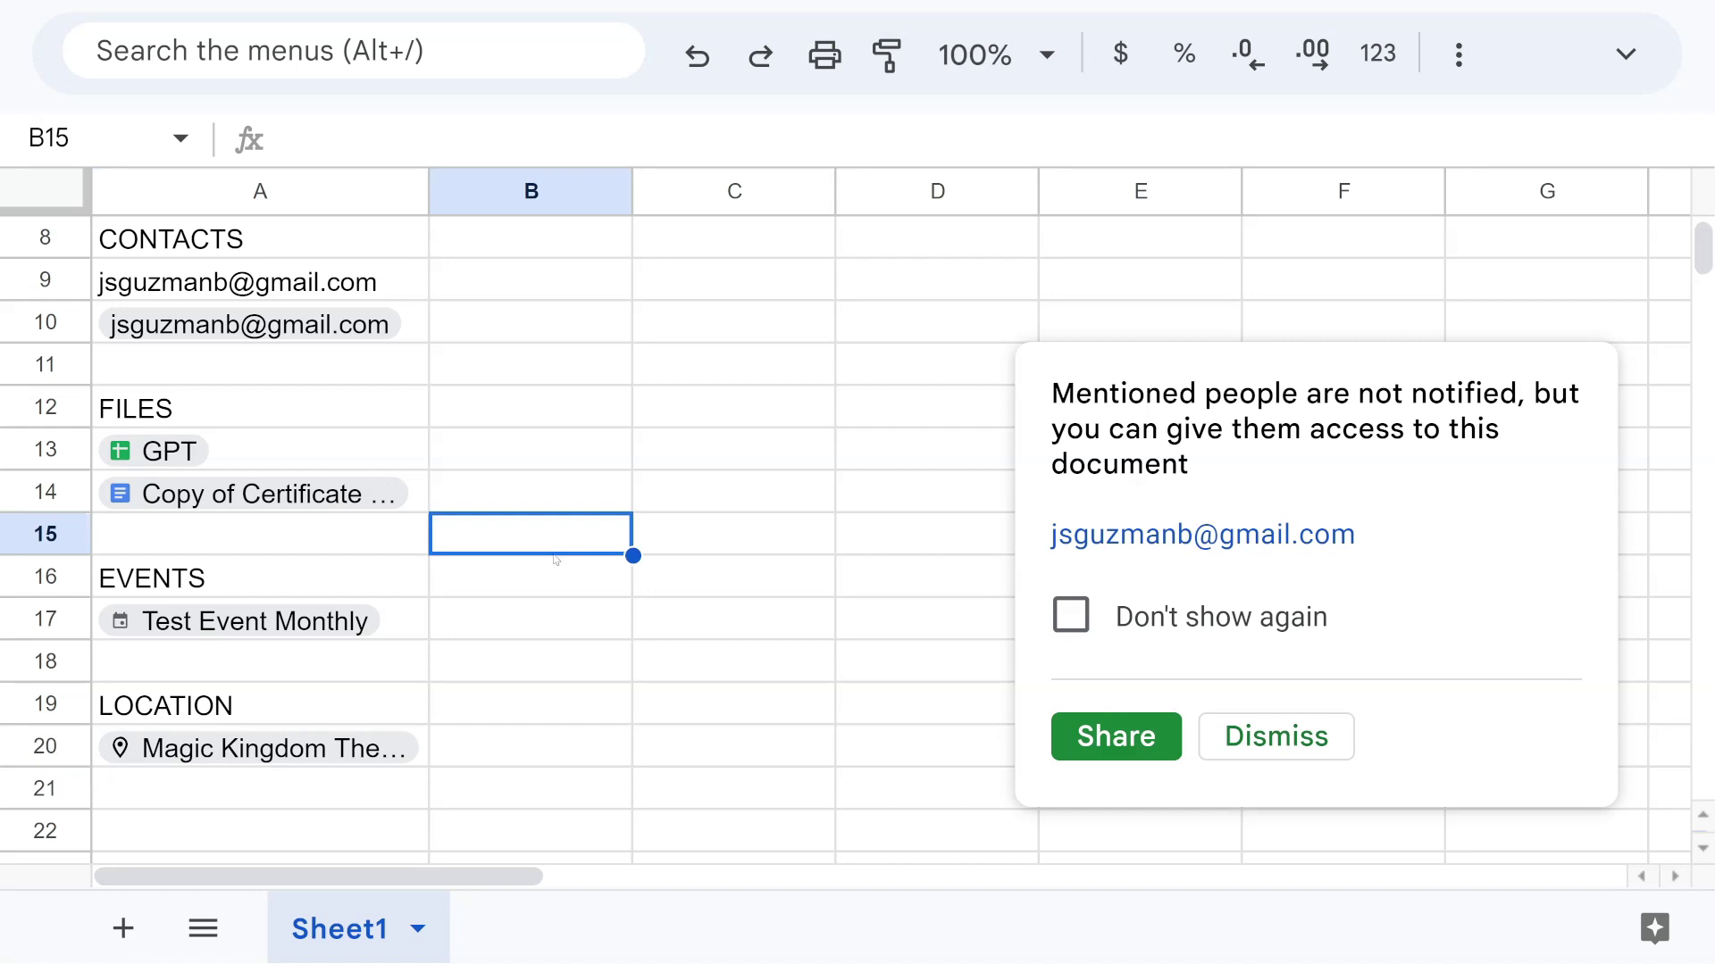
- Show the map preview card of the place chip in cell A20
mouse_move(378, 750)
left_click(872, 670)
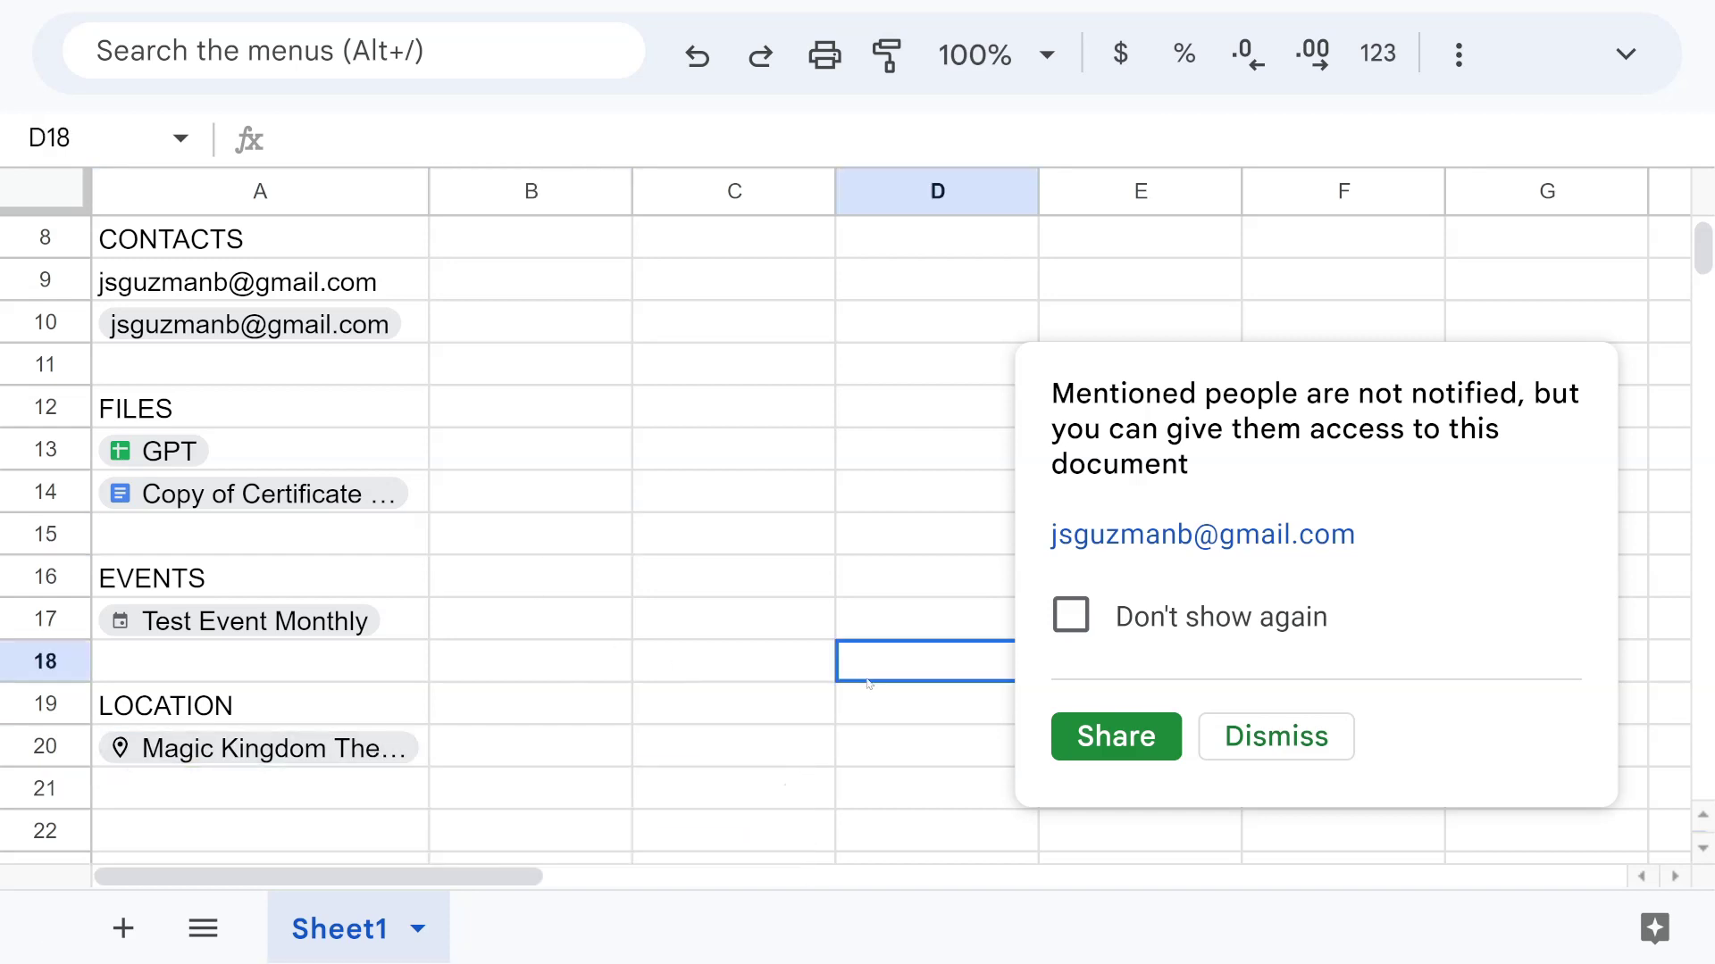
scroll(869, 685, "down", 5)
mouse_move(312, 301)
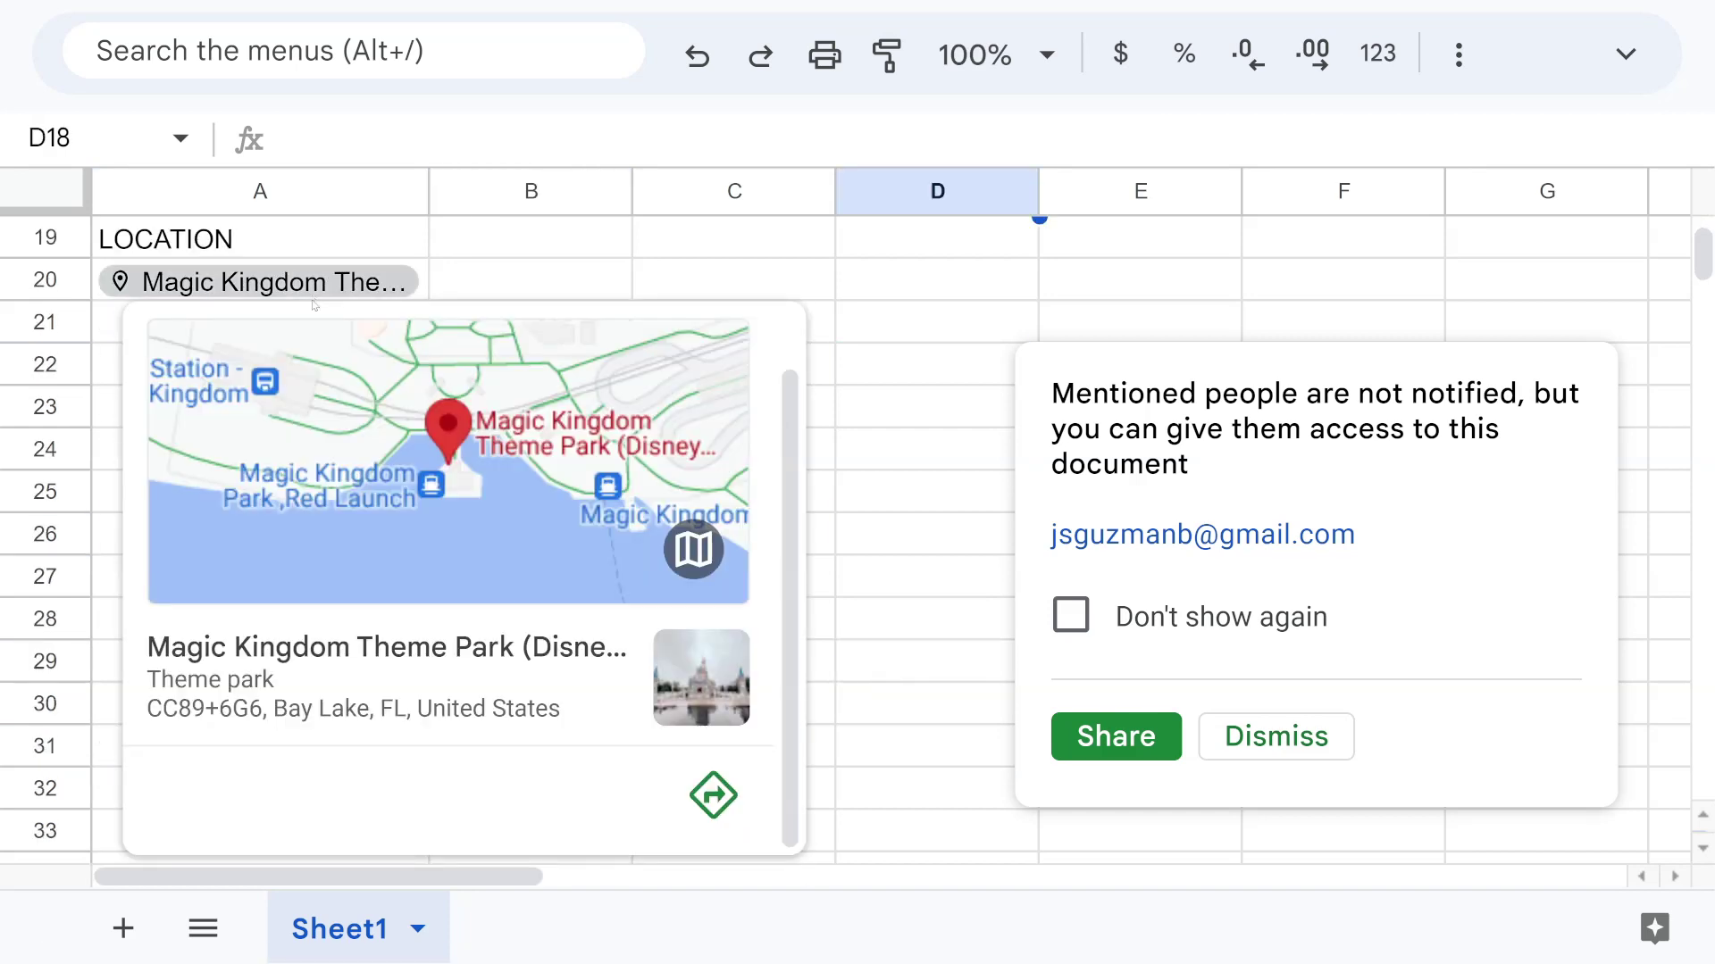
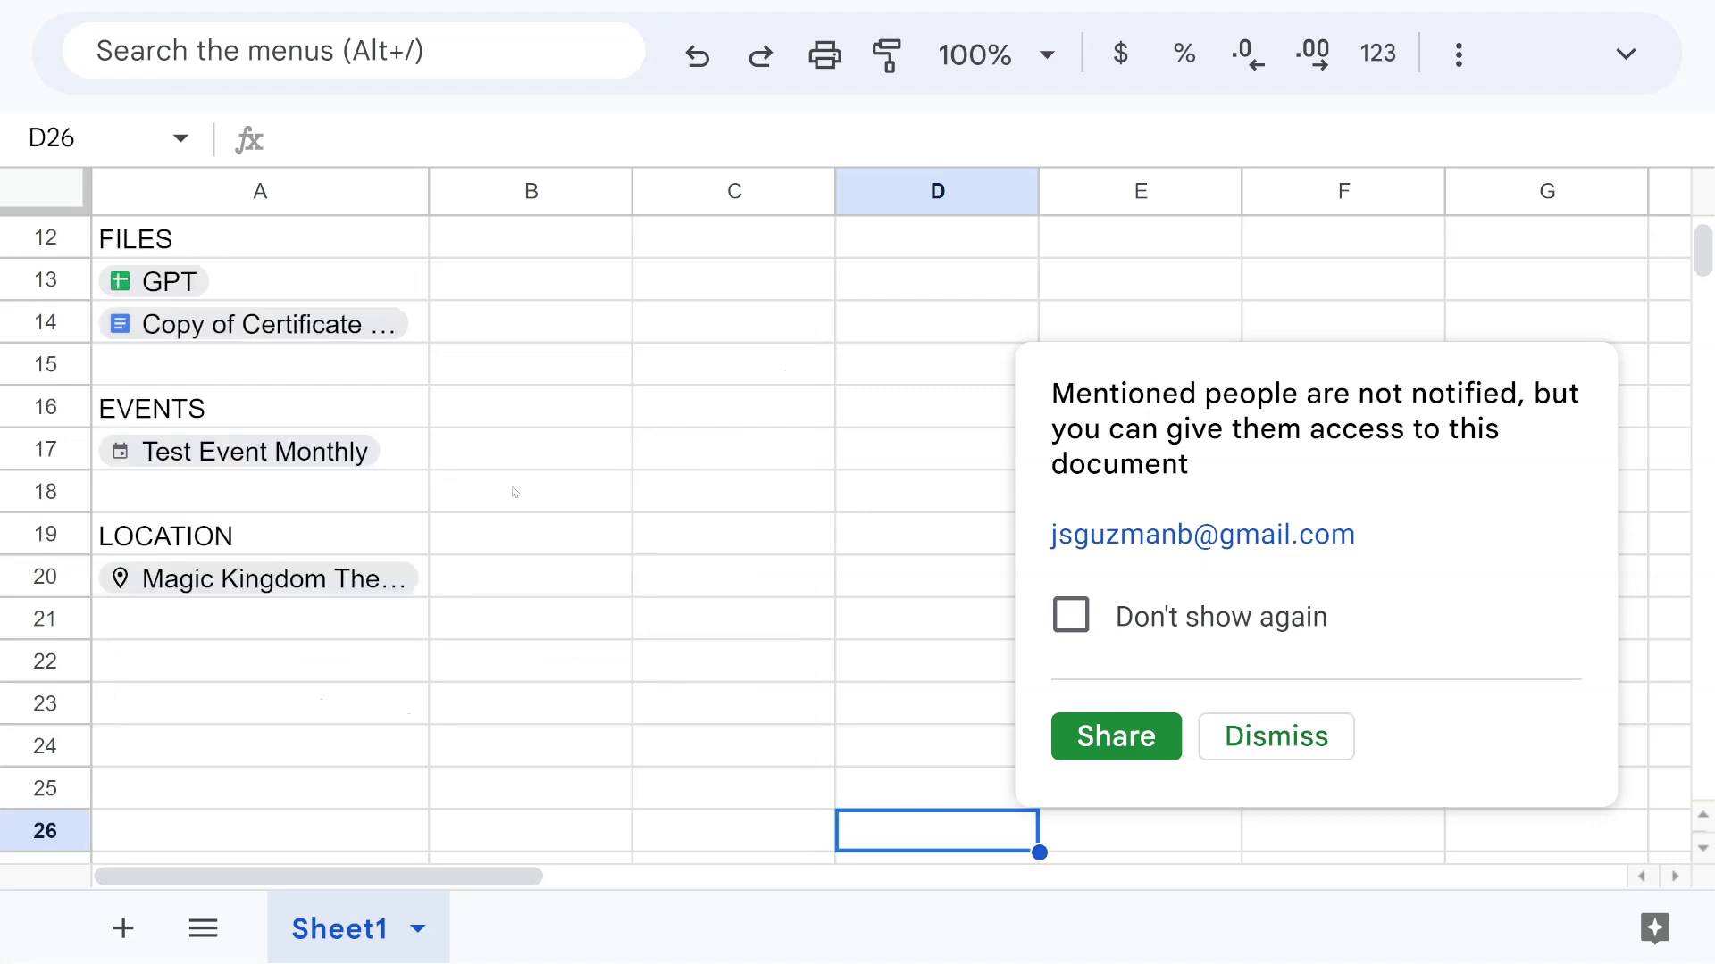
- Dismiss the sharing notice, bring back the document's title and menu area, and hide the side panel
key("Escape")
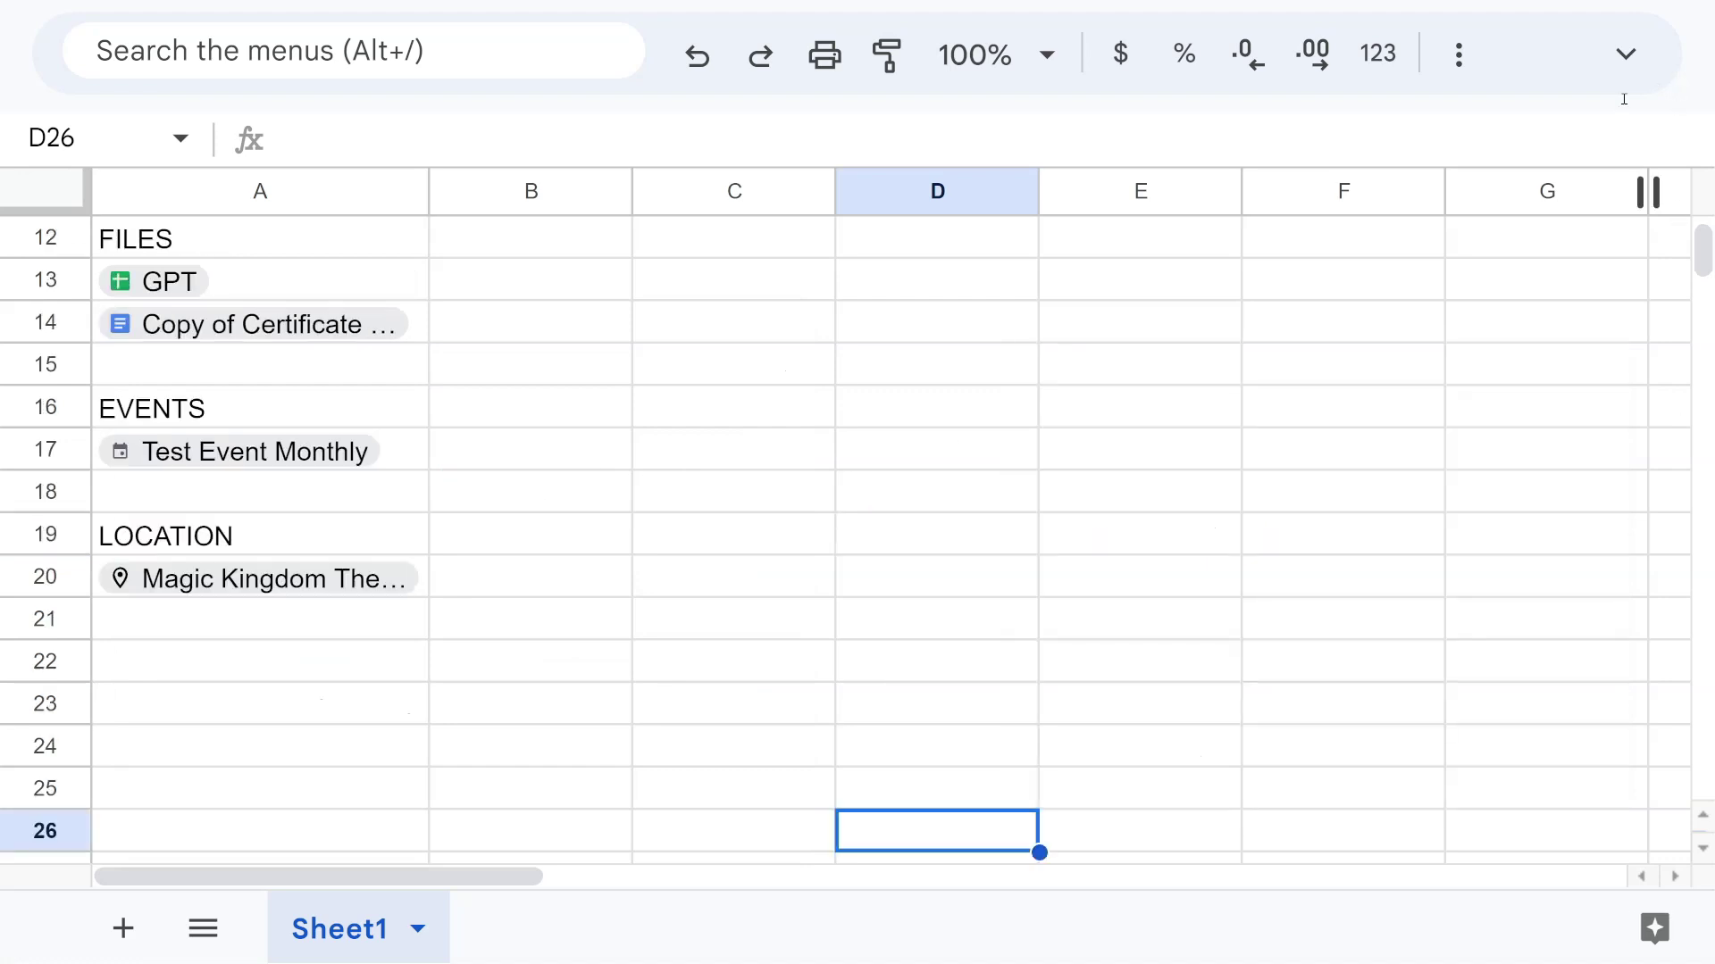
left_click(1625, 53)
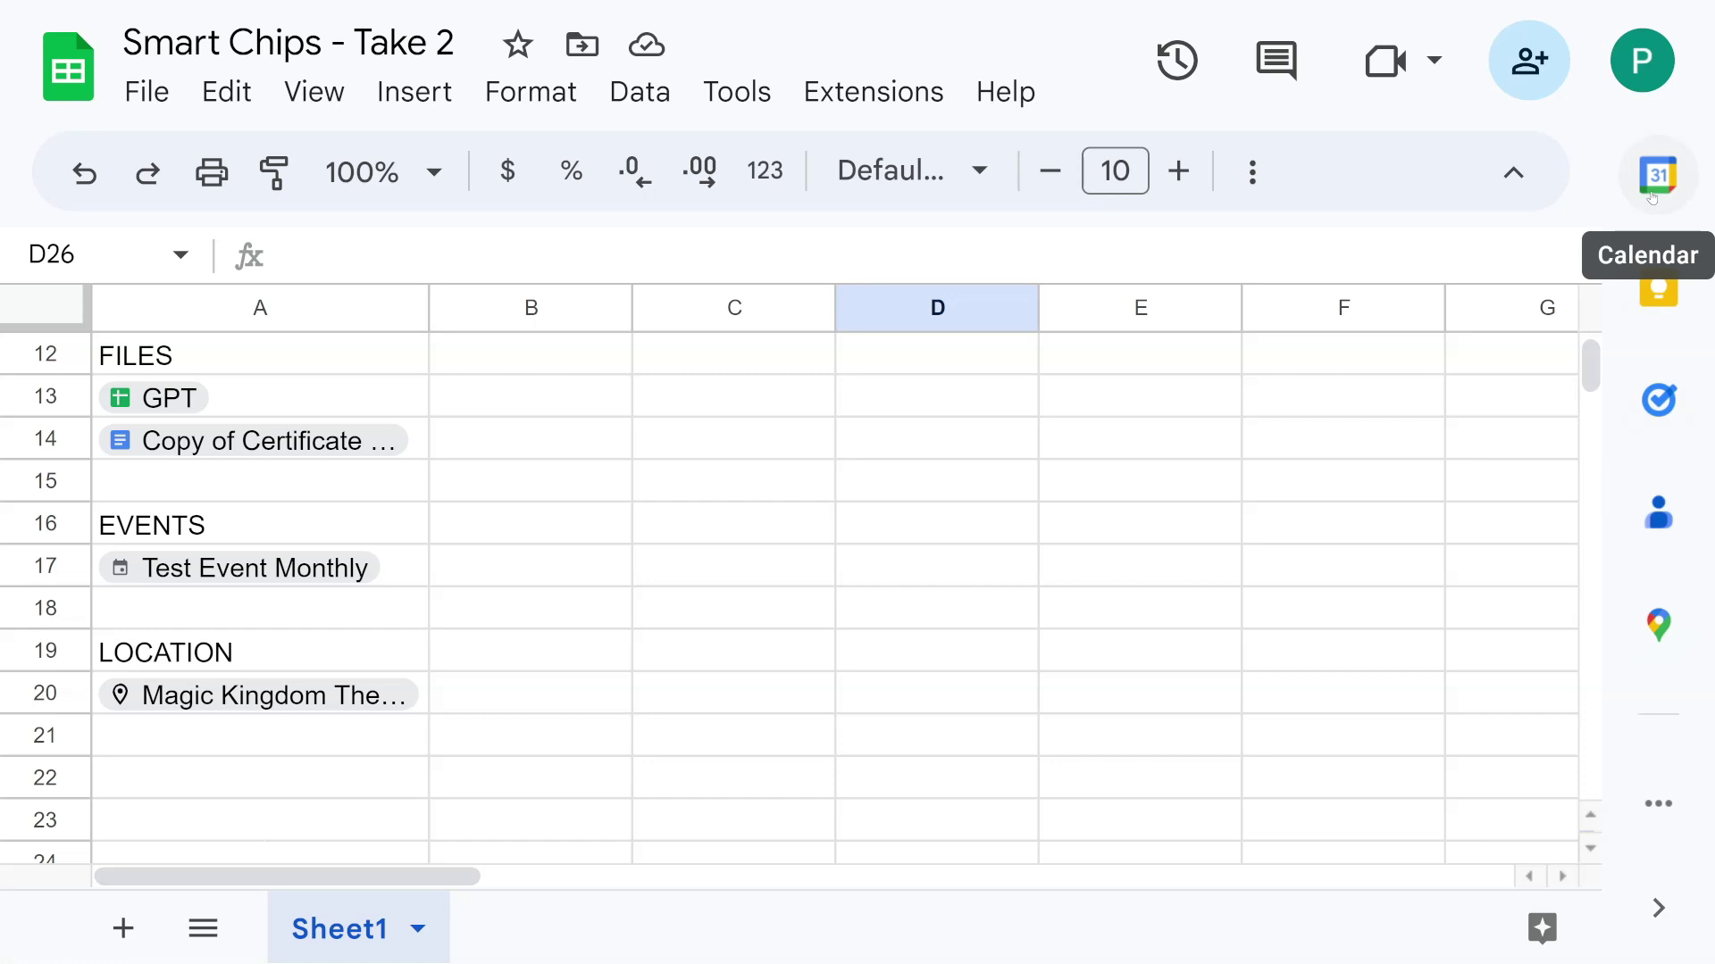
left_click(1654, 908)
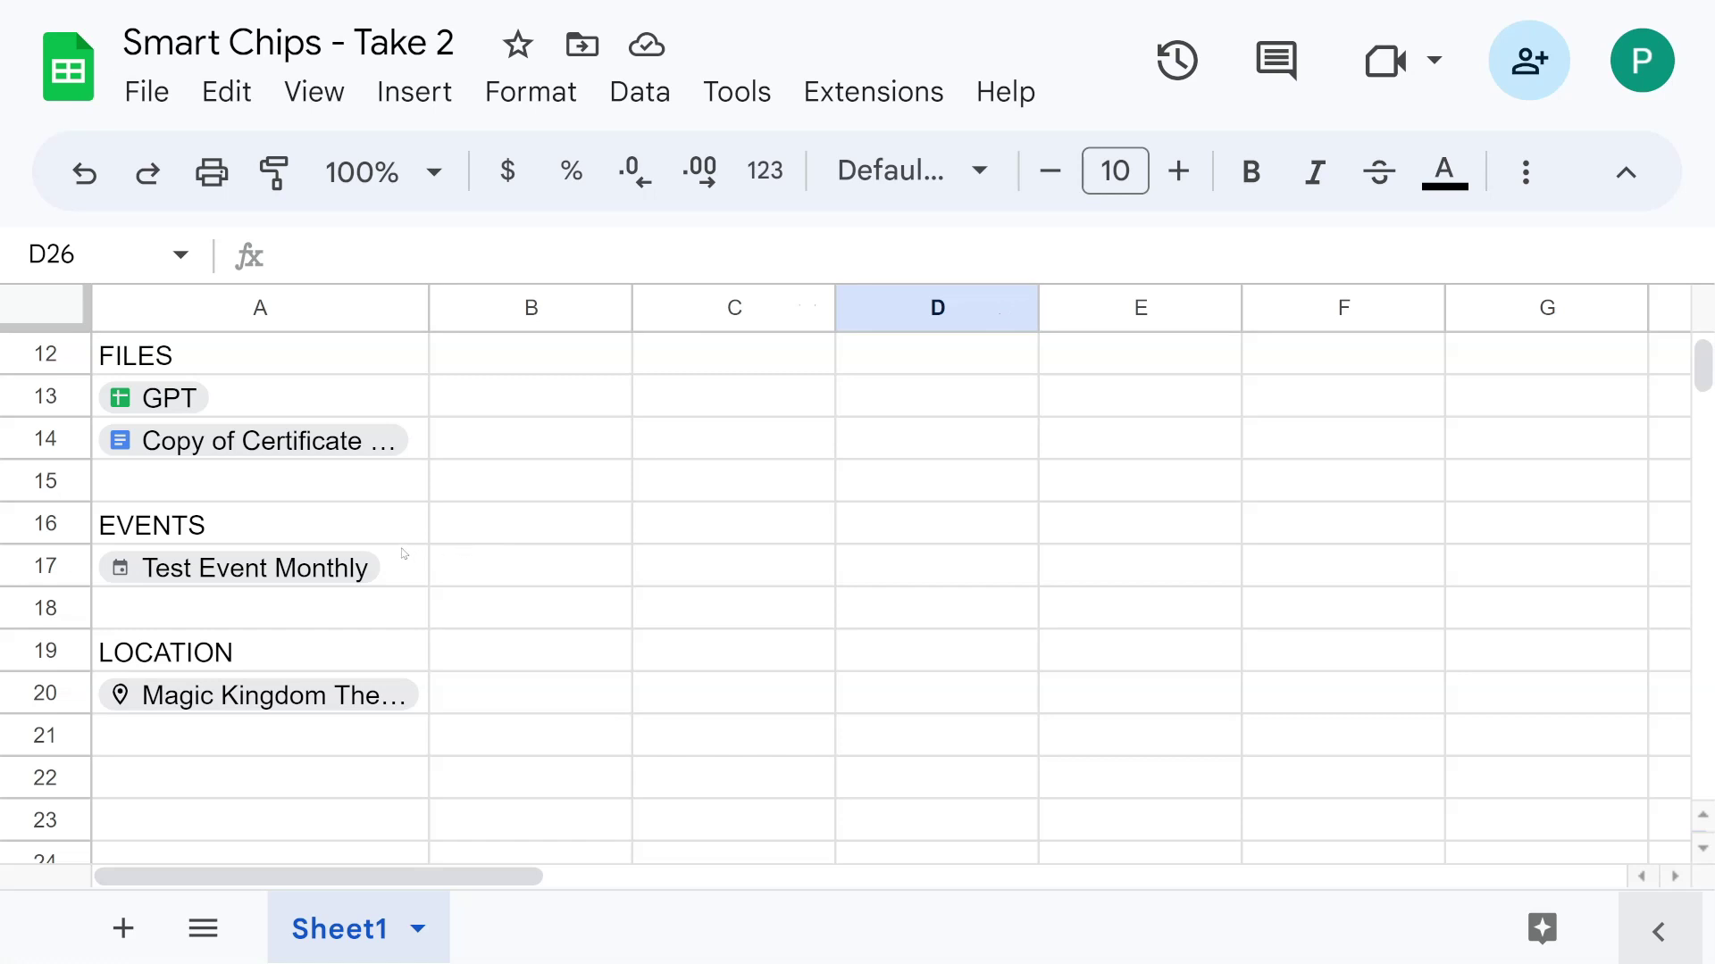
- Enter the heading FINANCE in cell A22
scroll(330, 687, "down", 1)
left_click(261, 672)
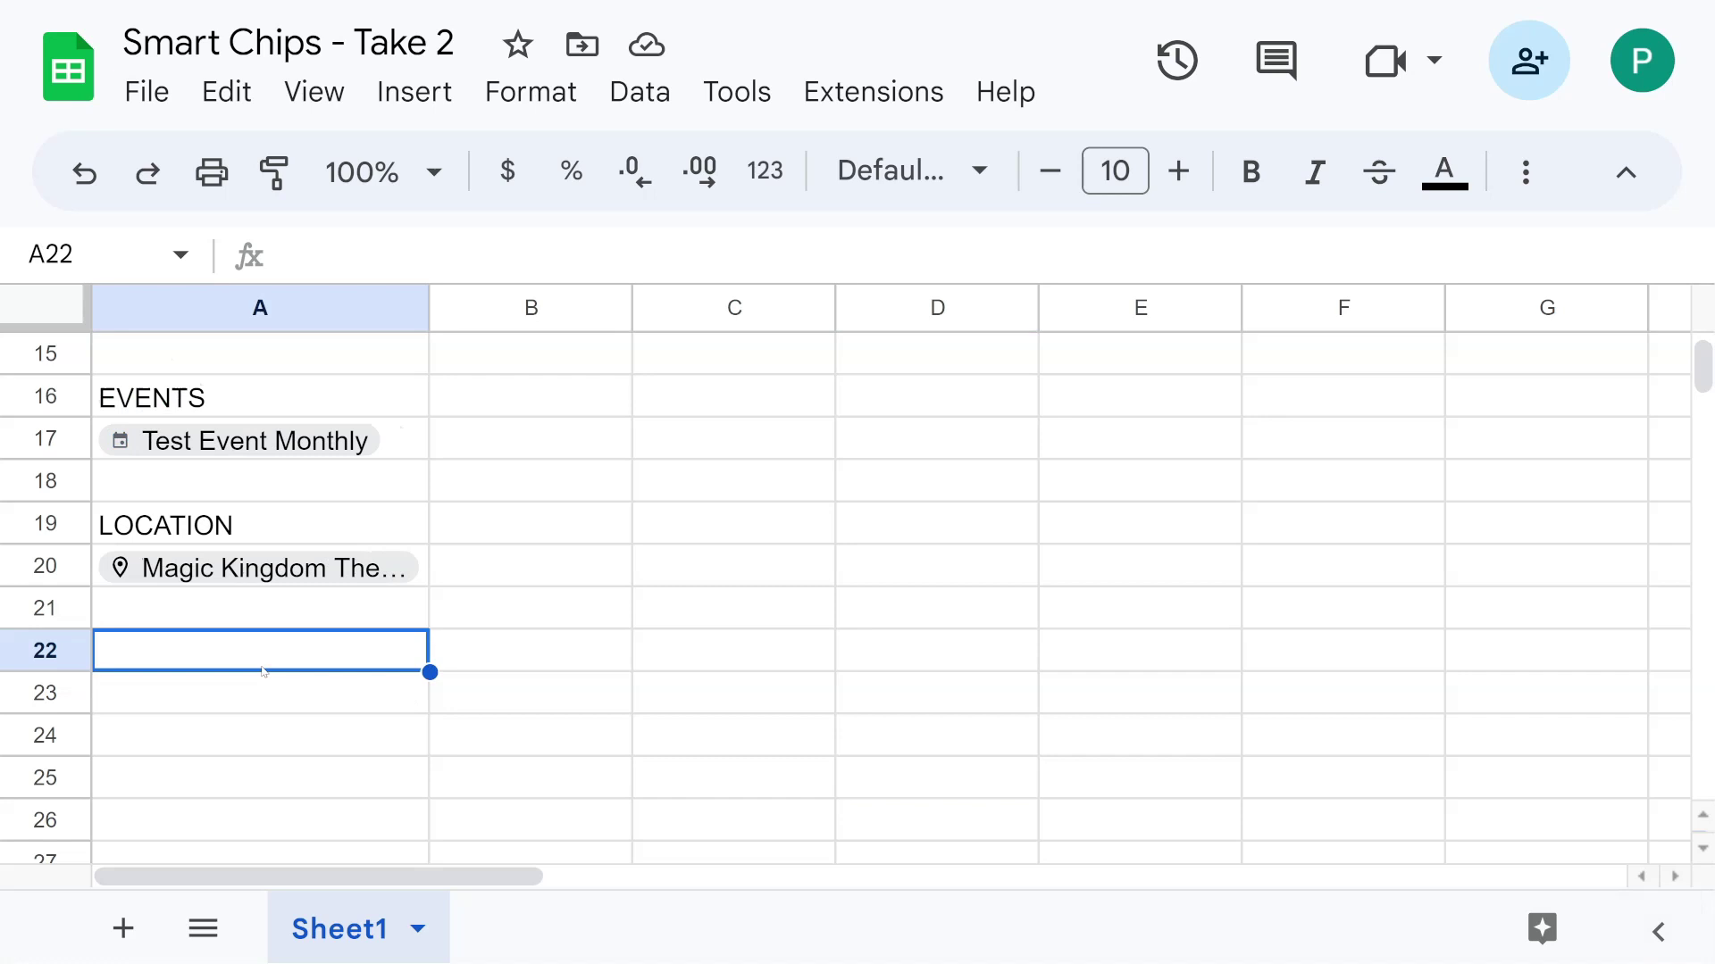
type("FINANCE")
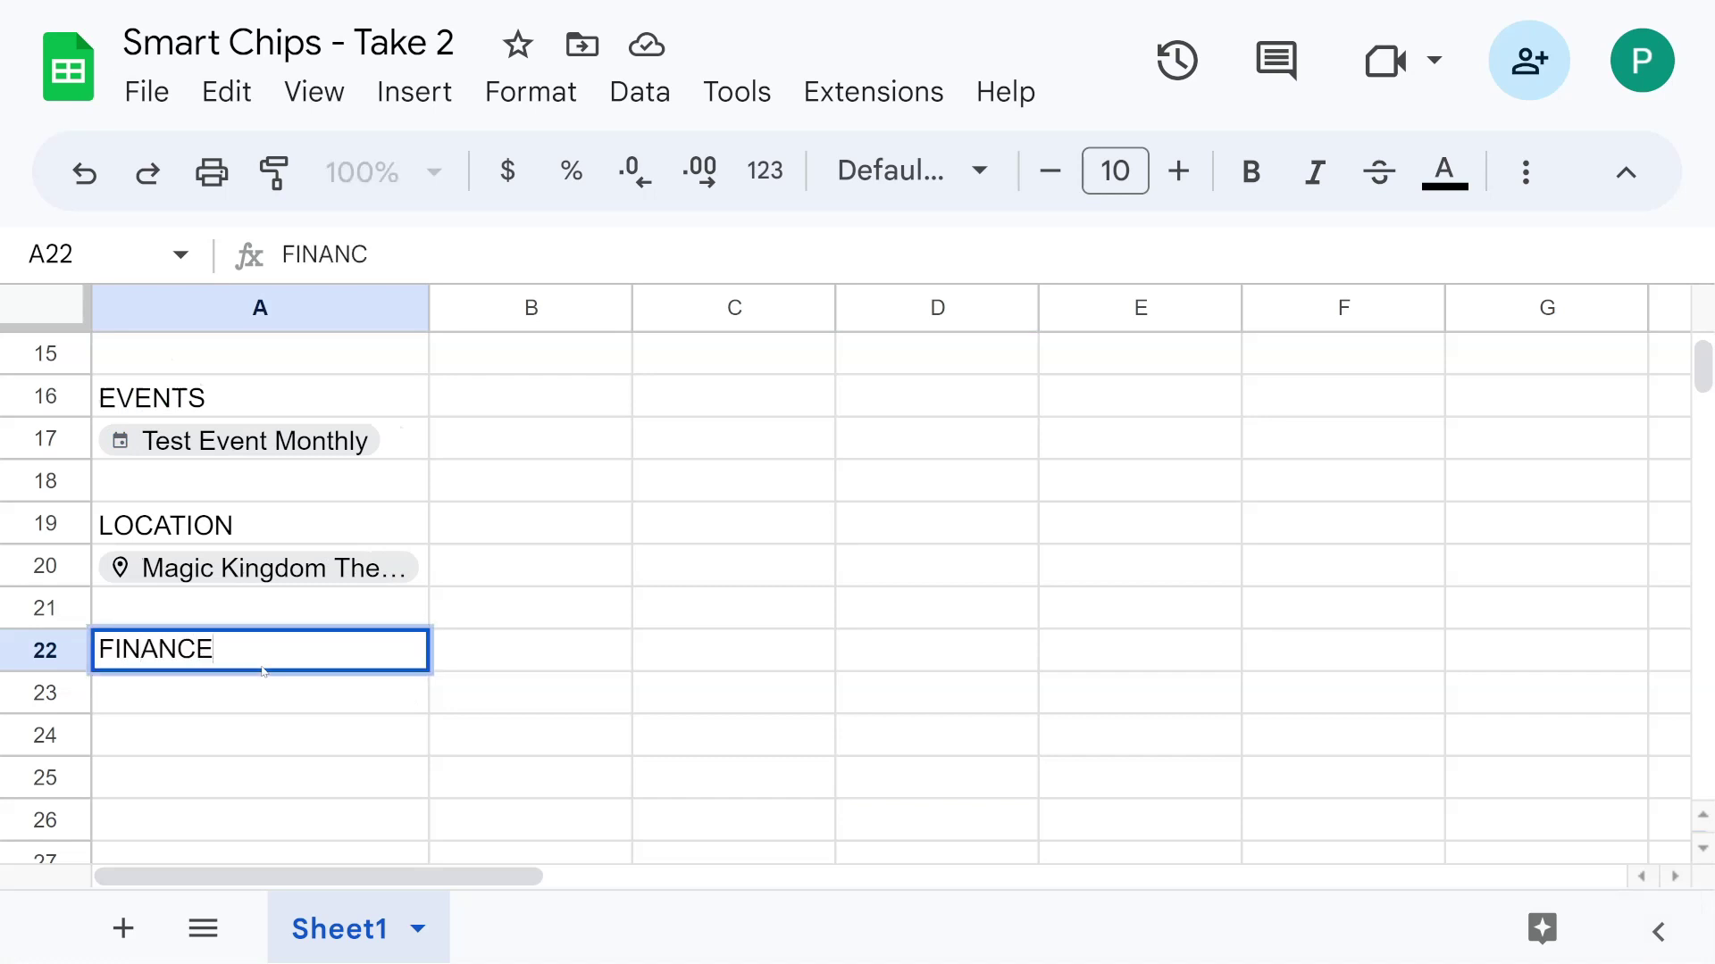
key("Return")
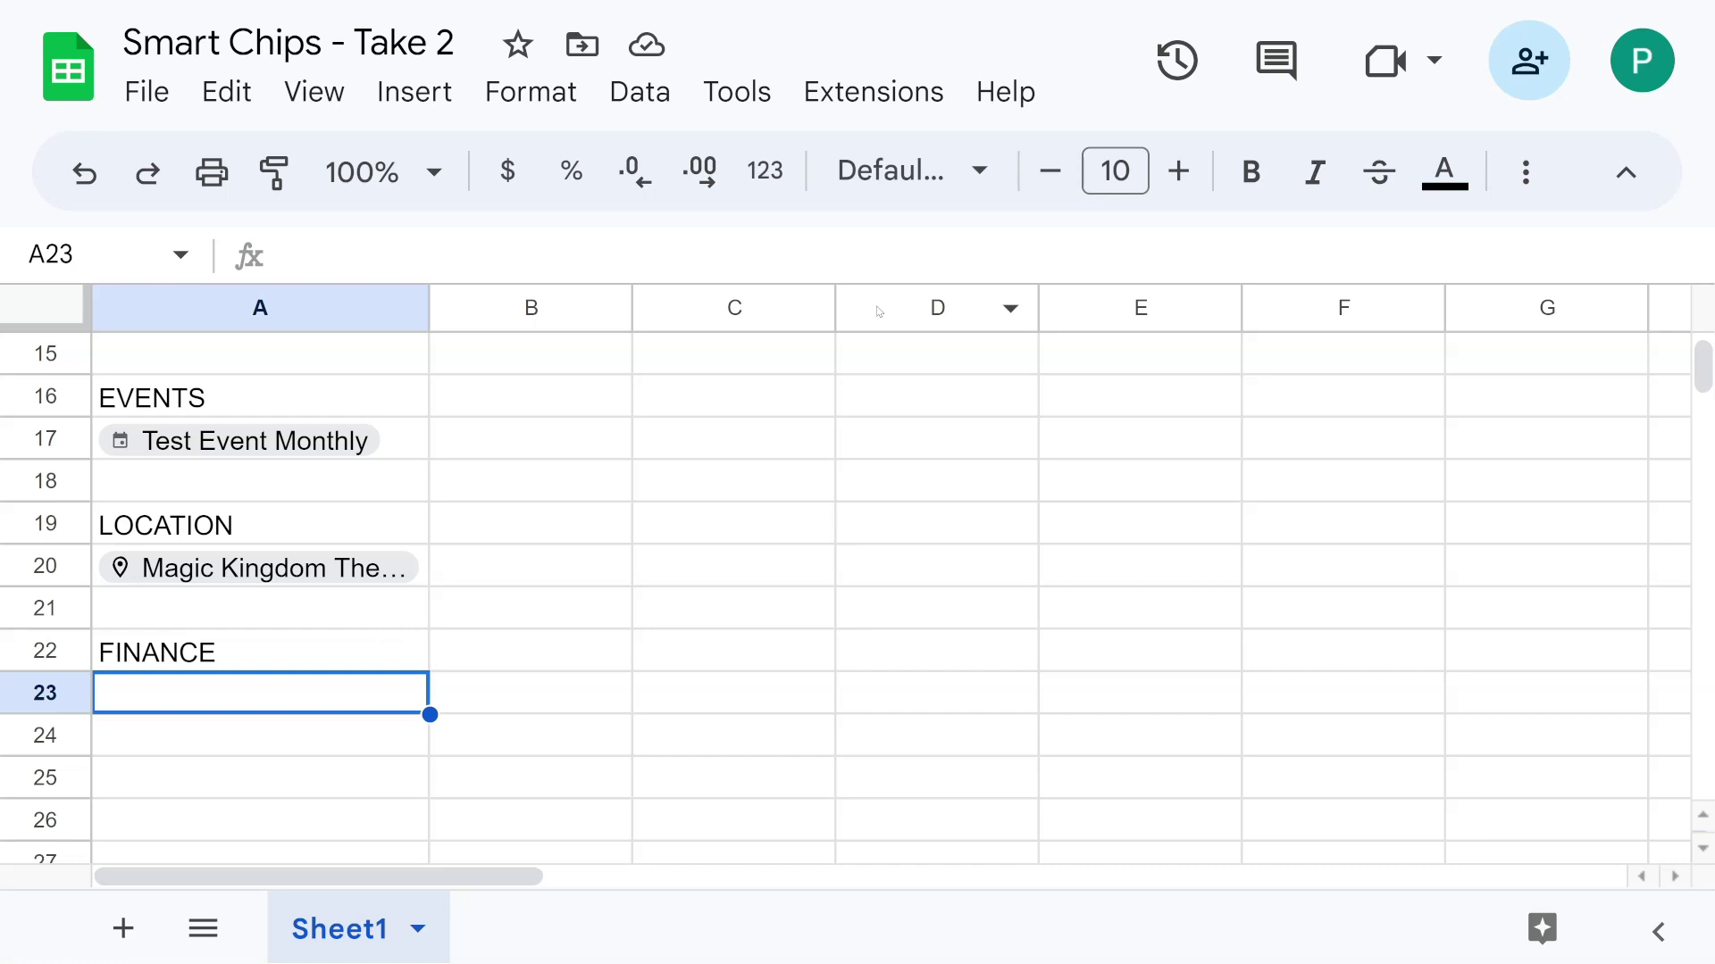
- Starting from cell A23 under the FINANCE heading, insert a finance smart chip for Alphabet Inc Class A, NASDAQ:GOOGL
type("GO")
key("Escape")
type("@googl")
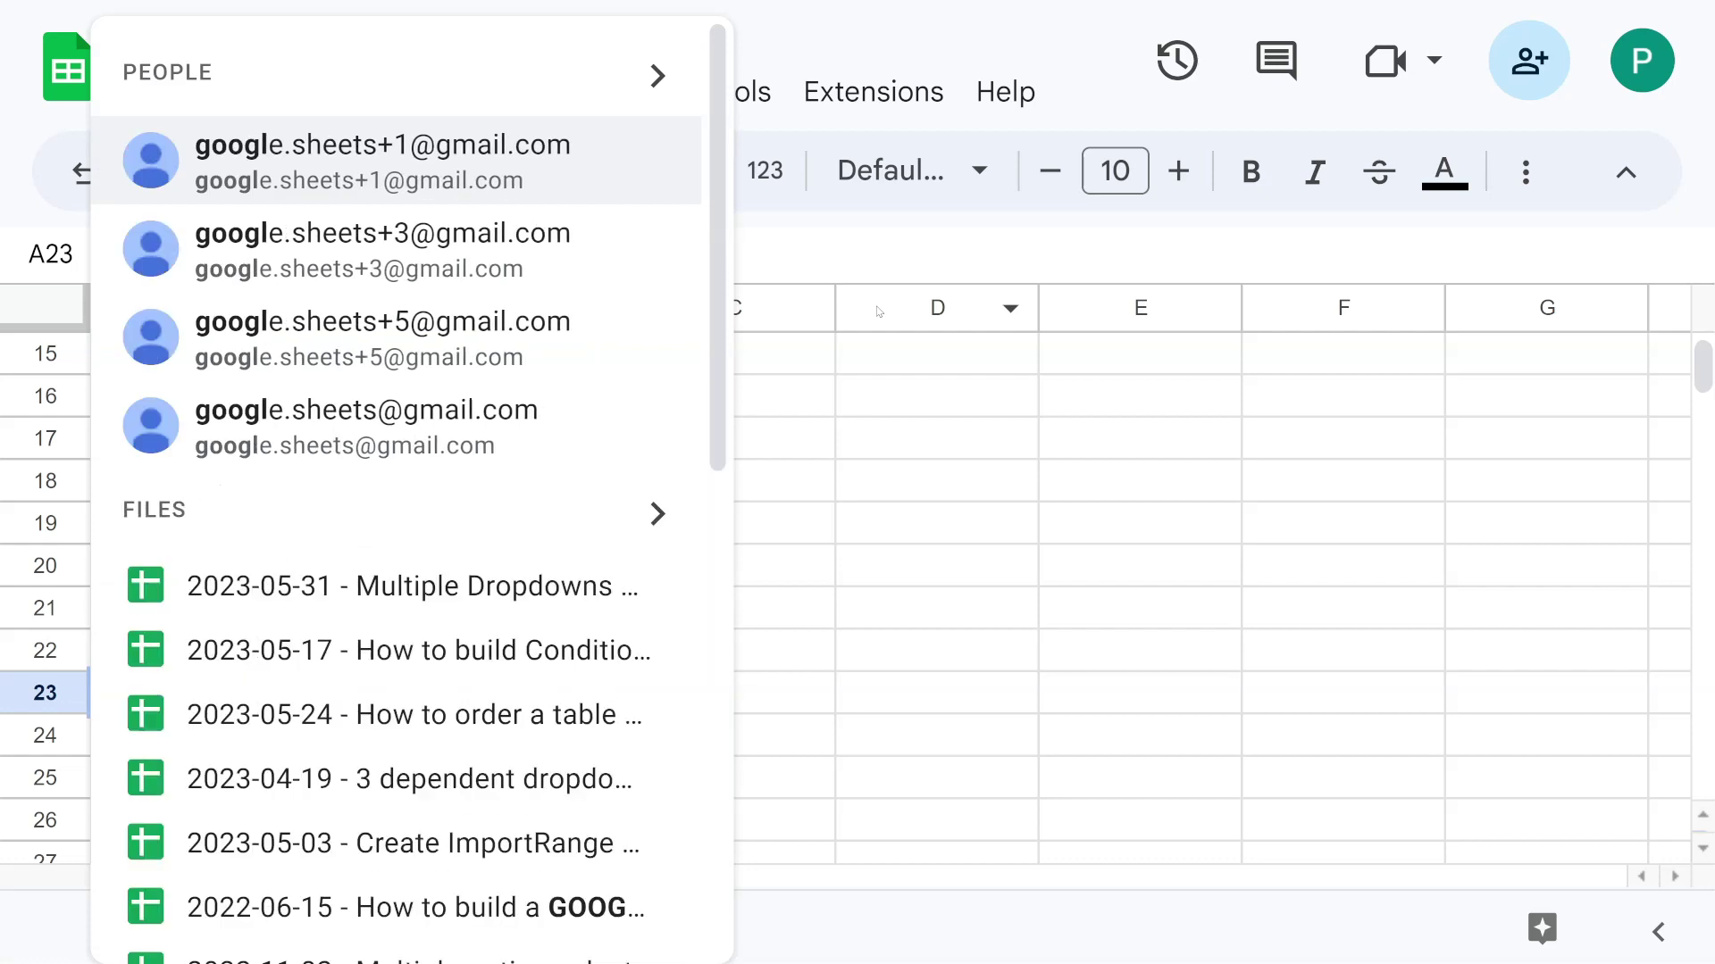
key("Down")
key("Down")
key("Down")
key("Down")
key("Down")
key("Down")
key("Down")
key("Down")
key("Down")
key("Down")
key("Down")
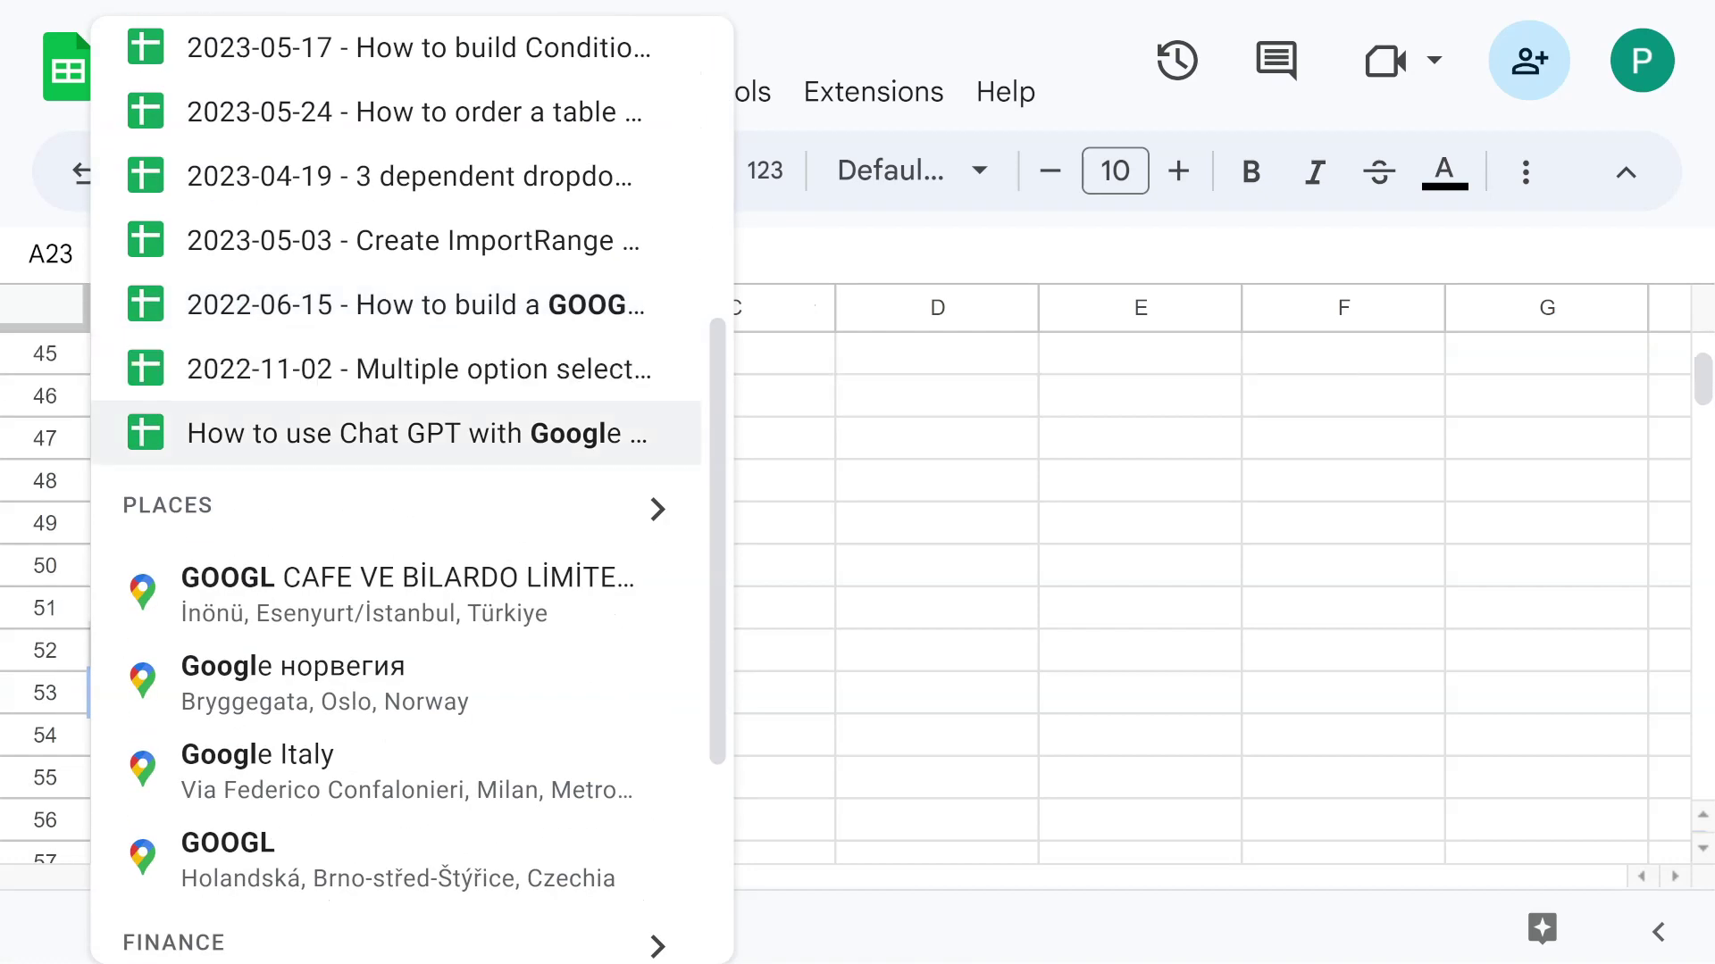
scroll(658, 924, "down", 1)
left_click(658, 924)
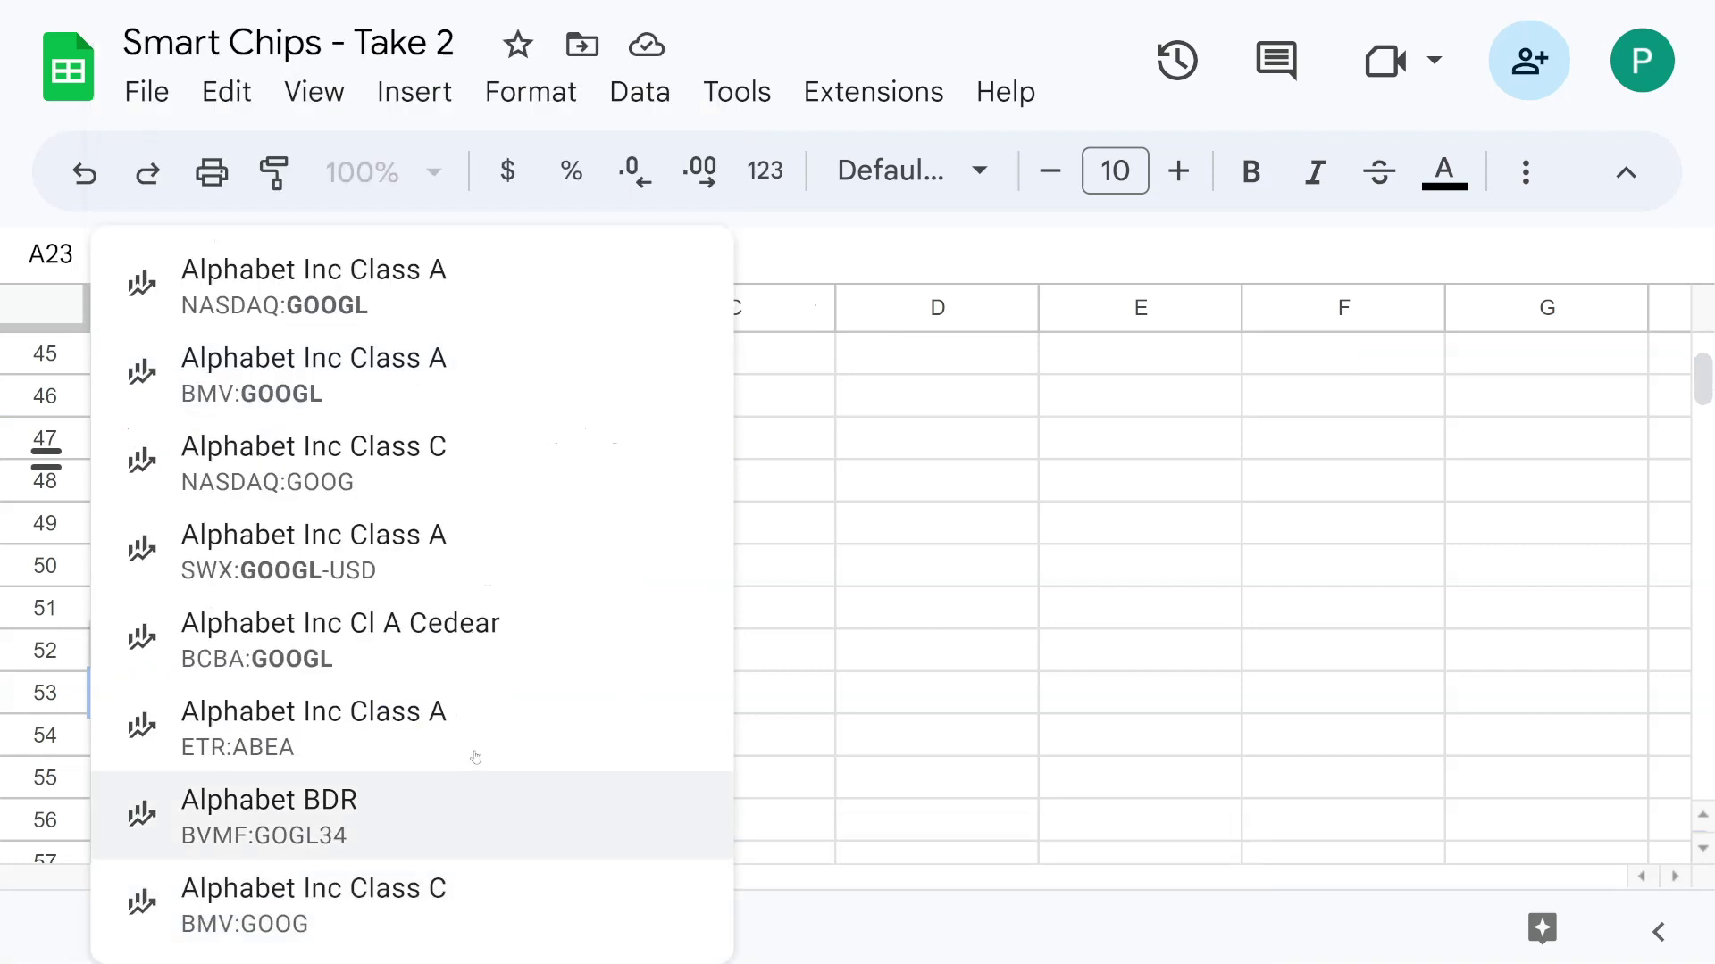
left_click(326, 307)
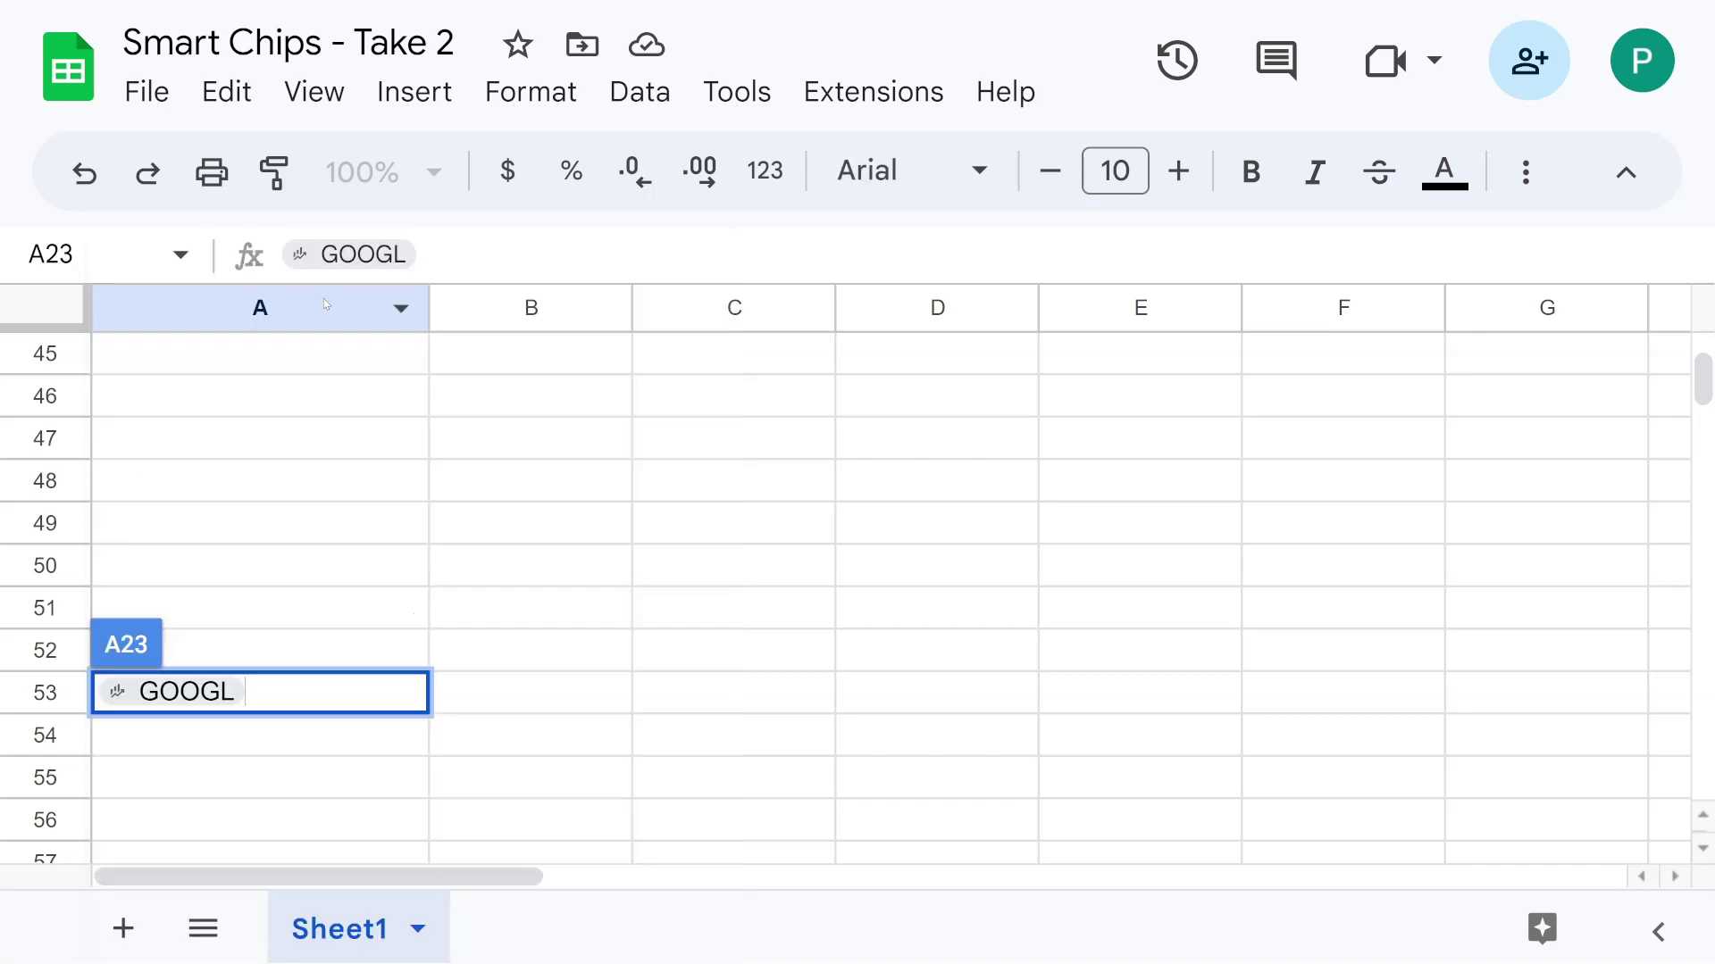
key("Return")
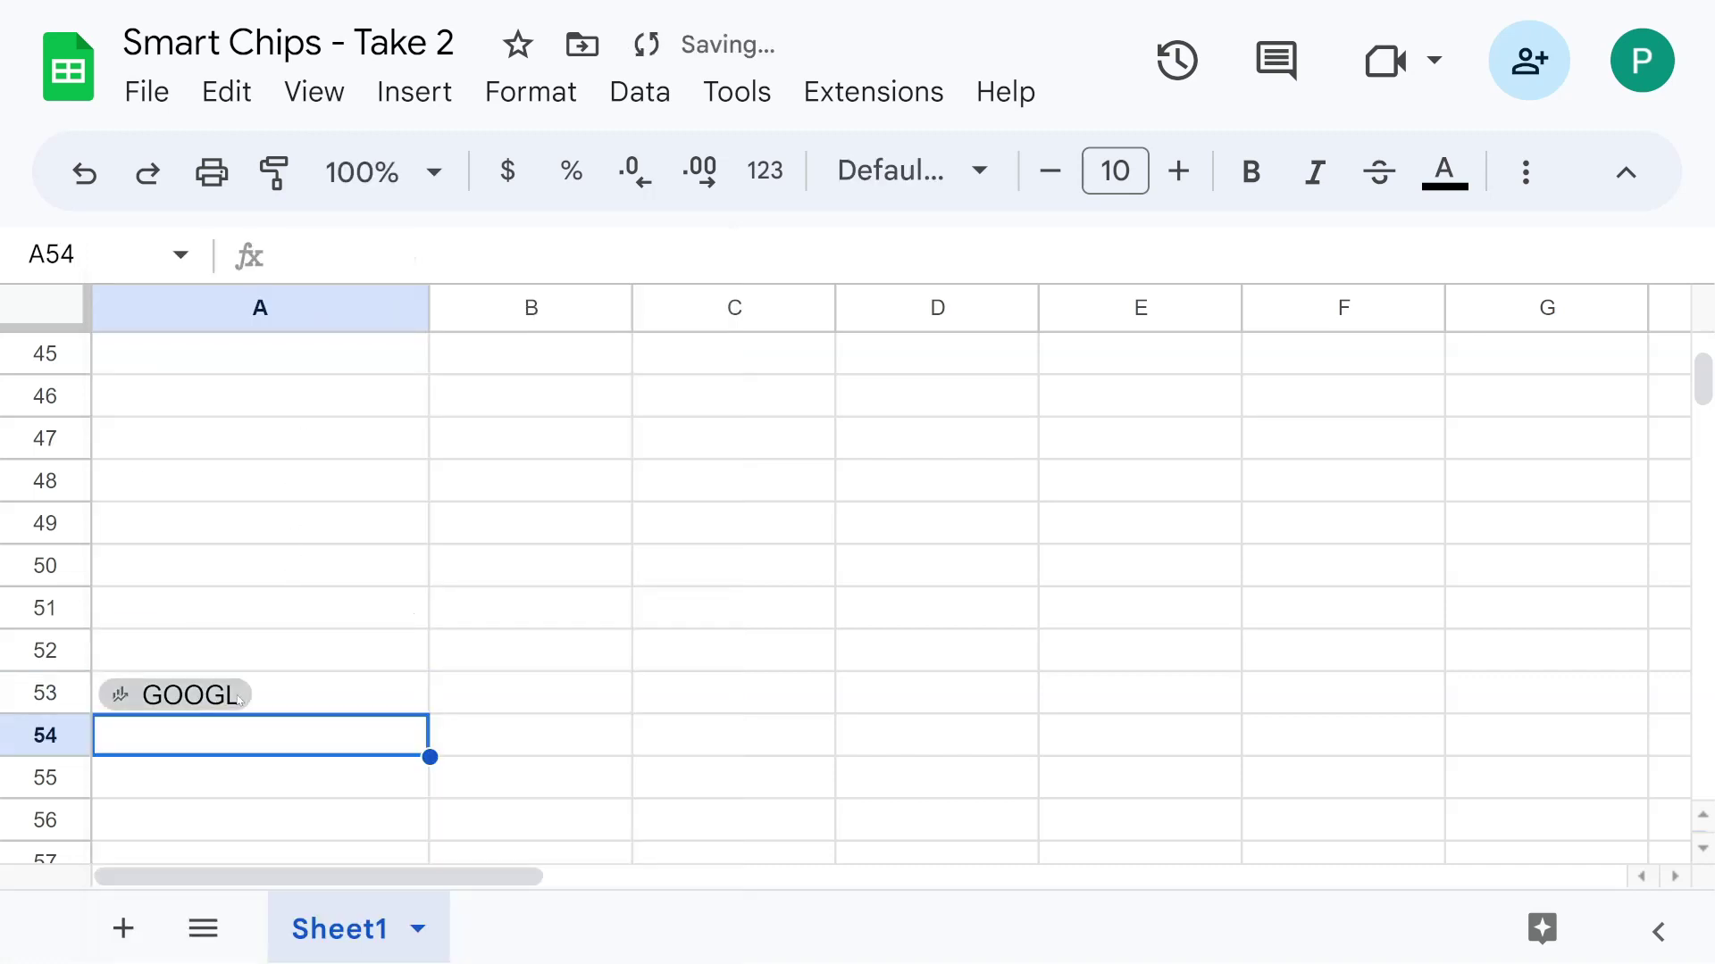
- Move the stray GOOGL chip from cell A53 up to cell A24, directly below the first finance chip
mouse_move(240, 699)
left_click(410, 603)
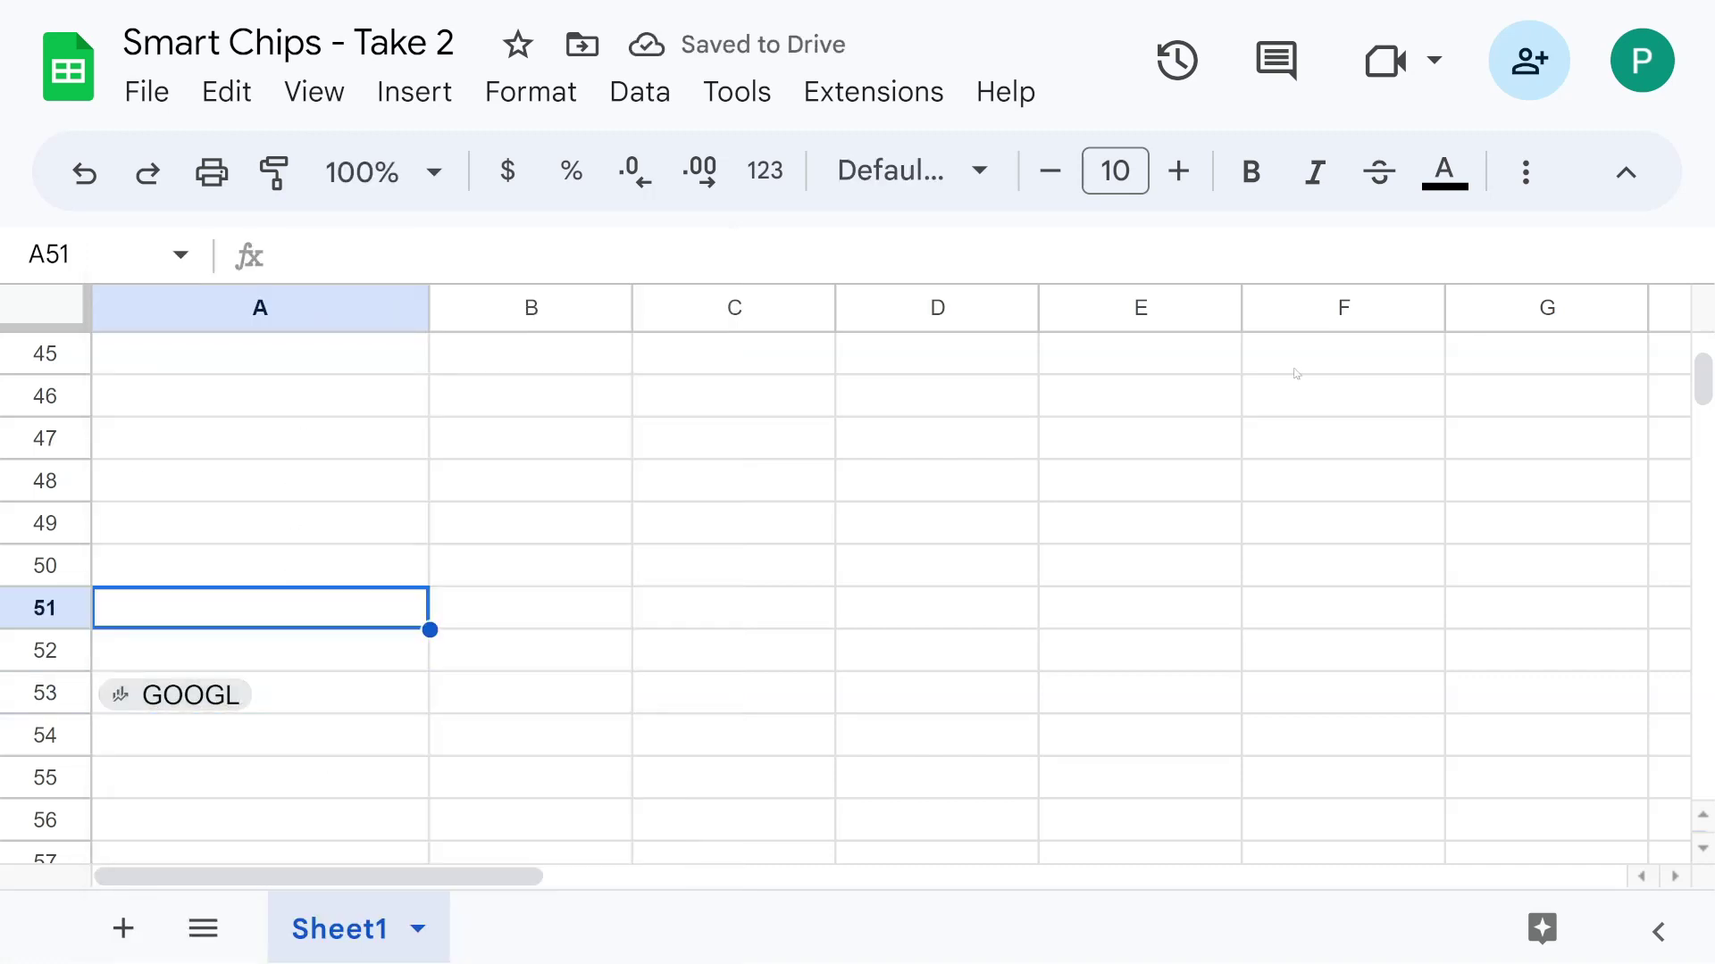
key("ctrl+minus")
scroll(179, 509, "up", 5)
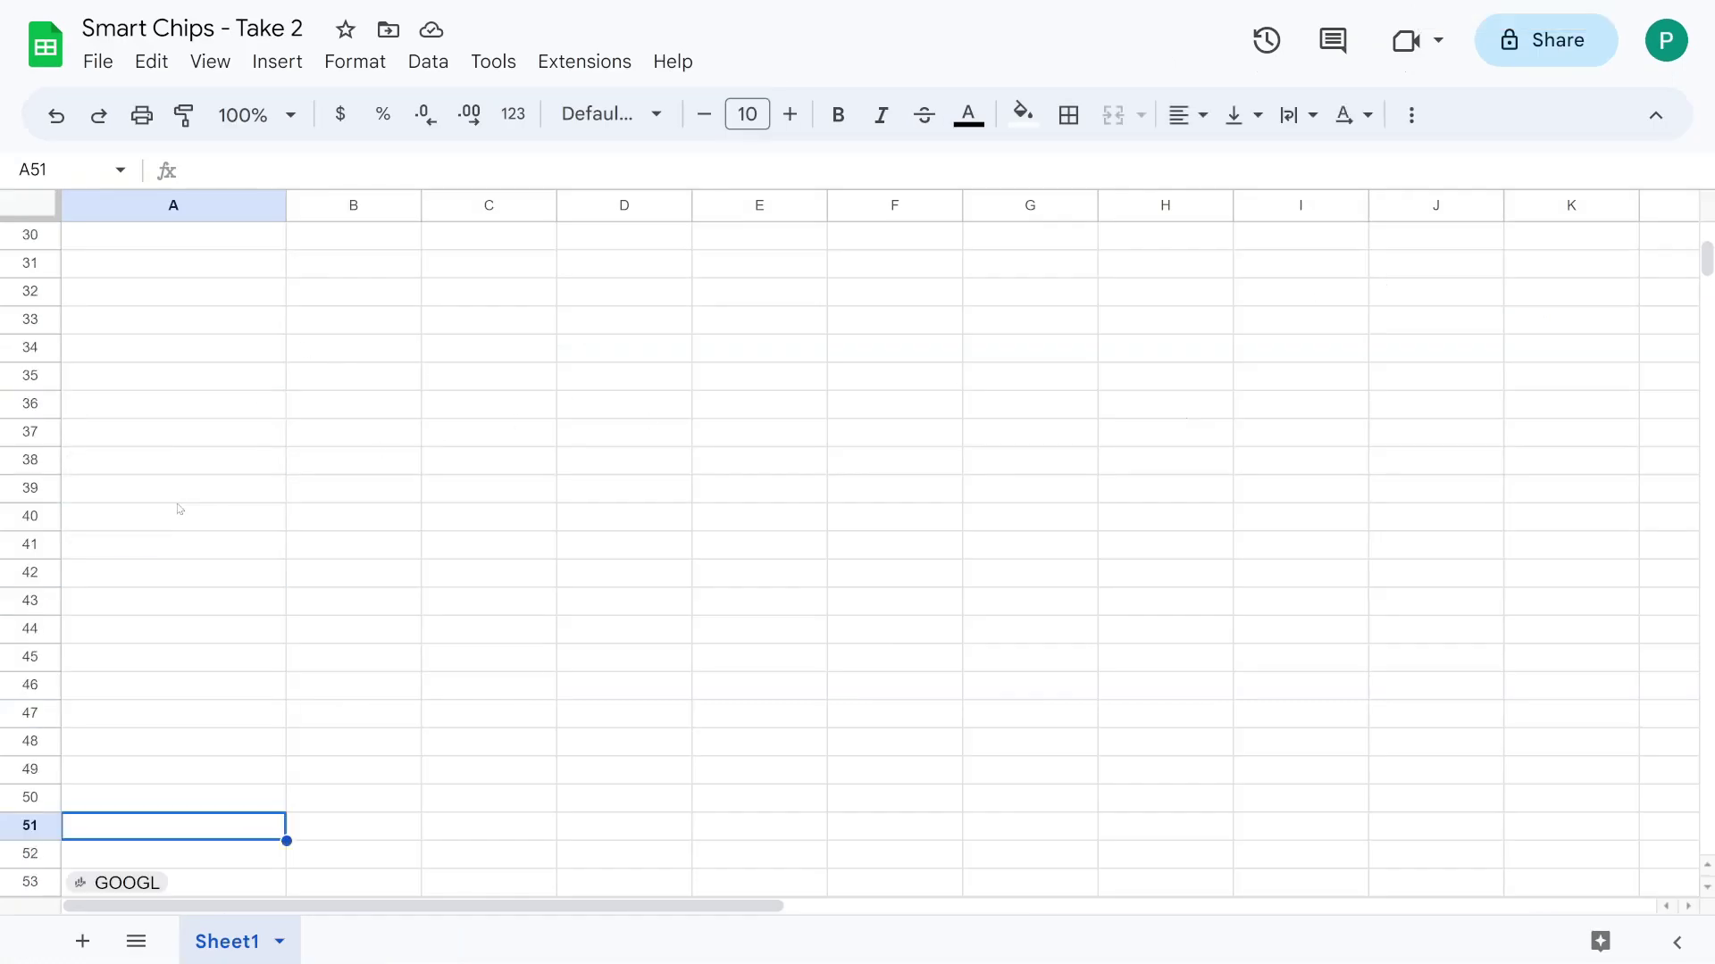
scroll(165, 526, "down", 5)
left_click(134, 463)
left_click_drag(192, 448, 211, 351)
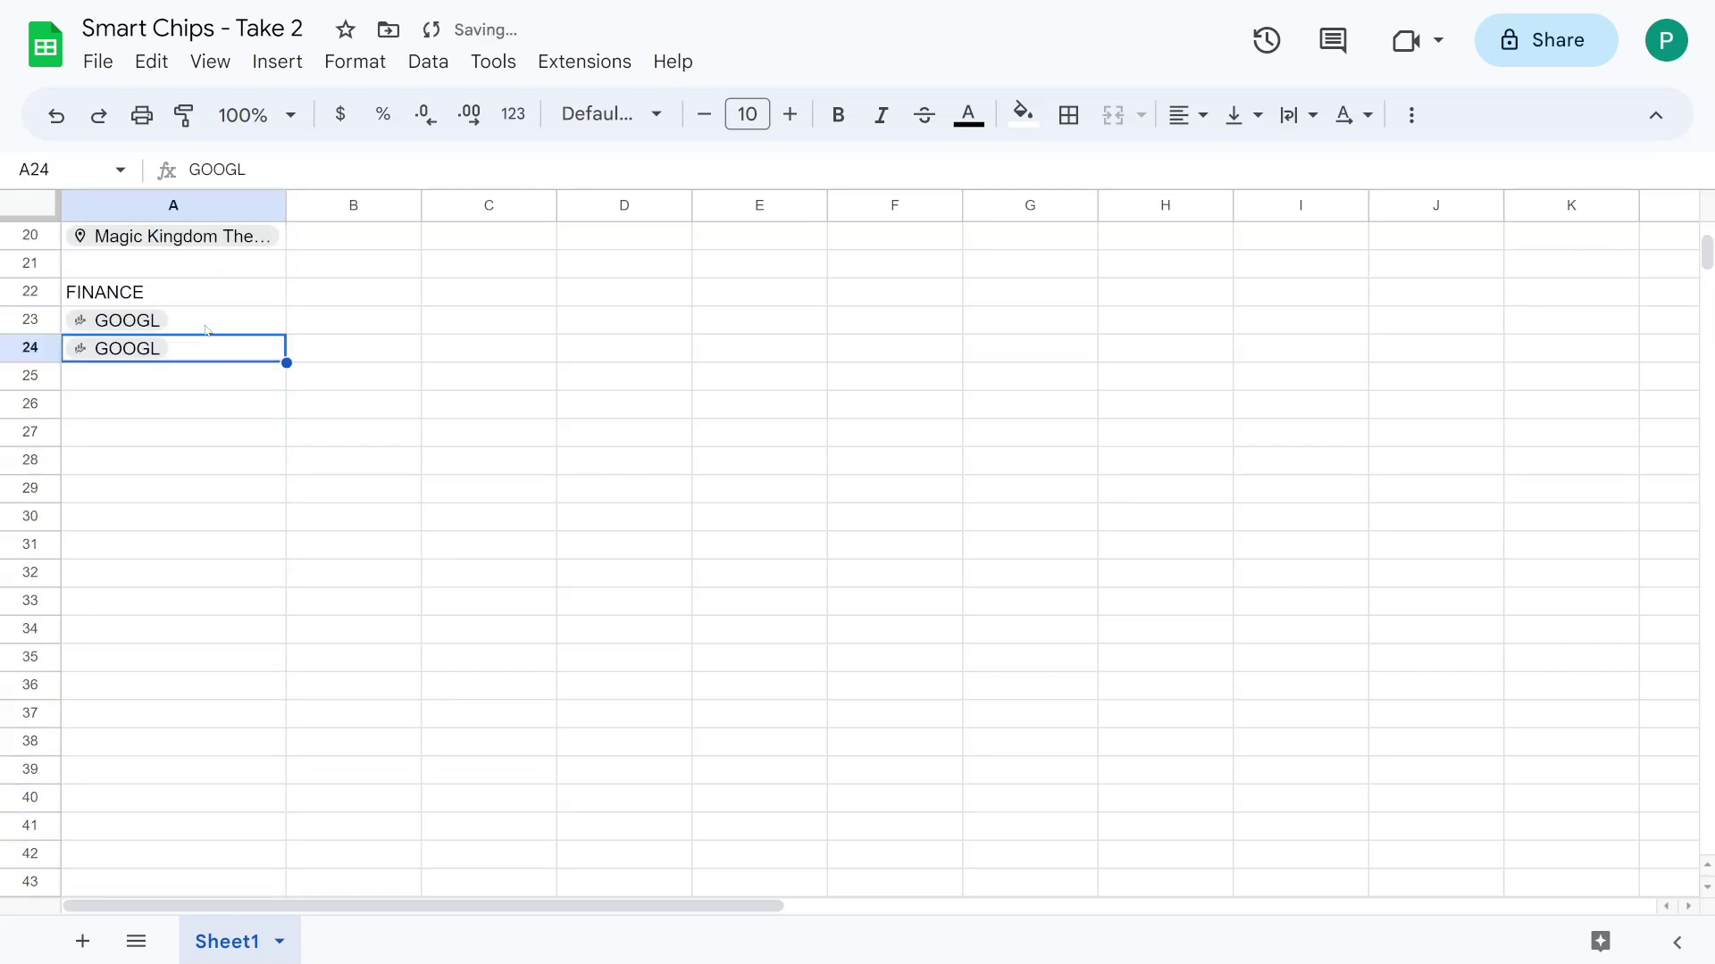
- Show the stock details card of the finance chip in cell A23, including its disclaimer option, and close it
left_click(126, 329)
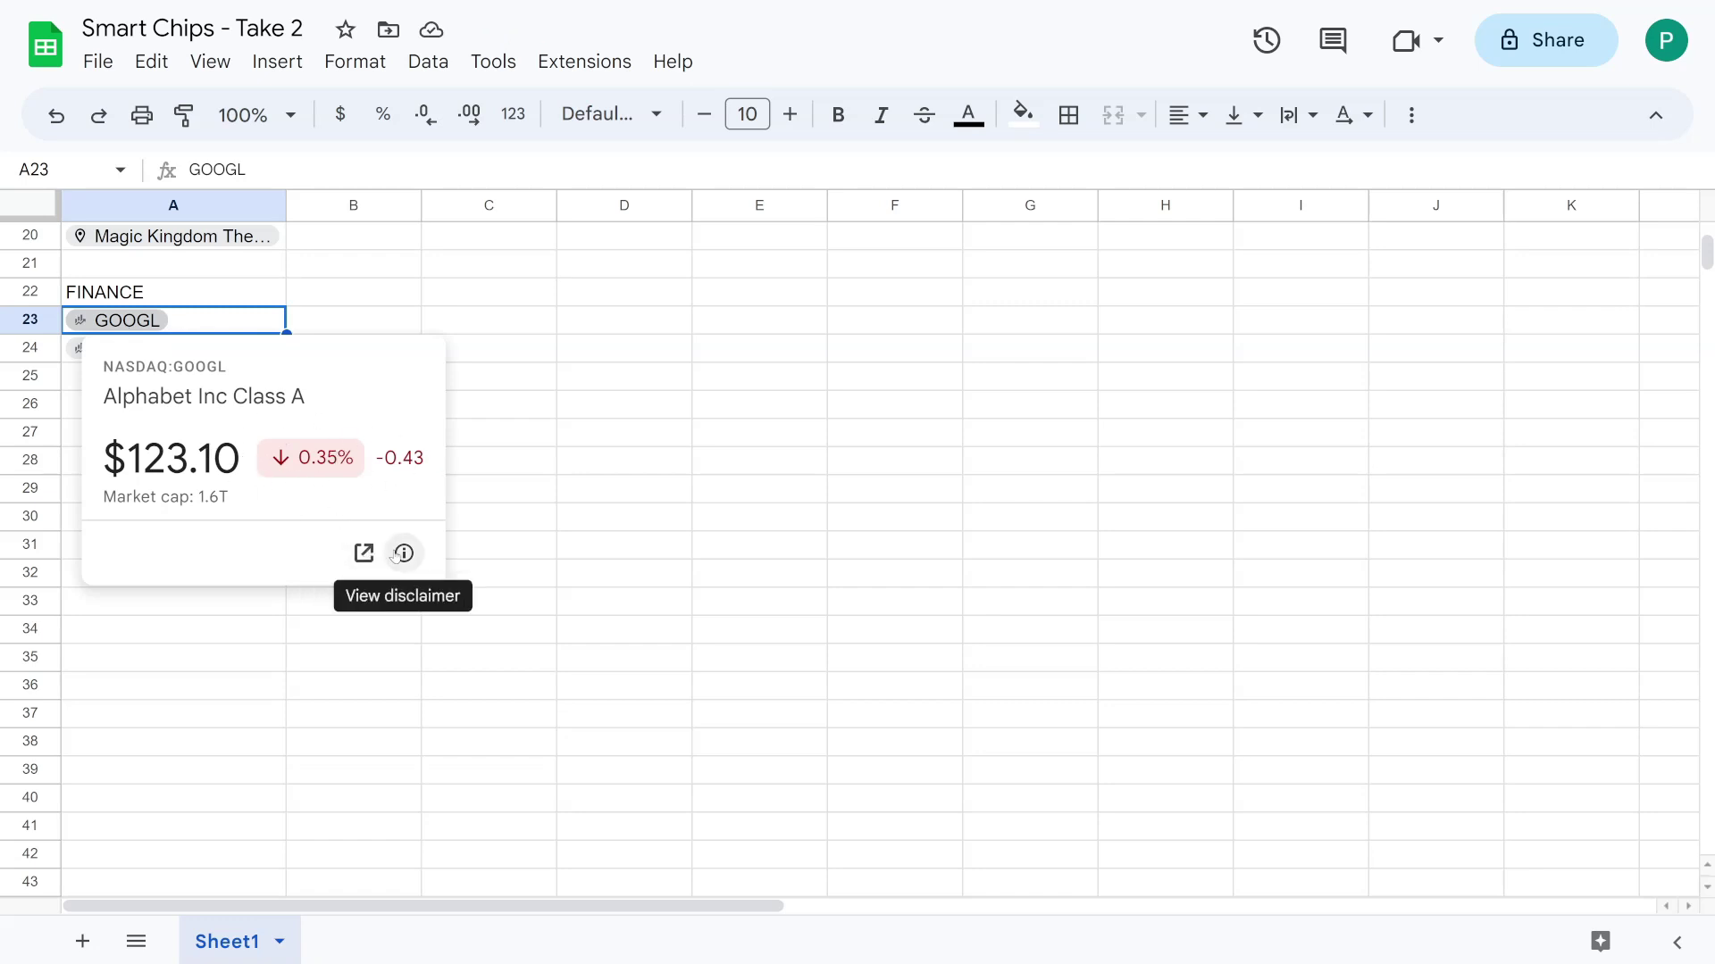
left_click(497, 433)
- Convert the plain e-mail address in cell A9 under CONTACTS to a people chip
scroll(224, 446, "up", 6)
scroll(208, 435, "down", 1)
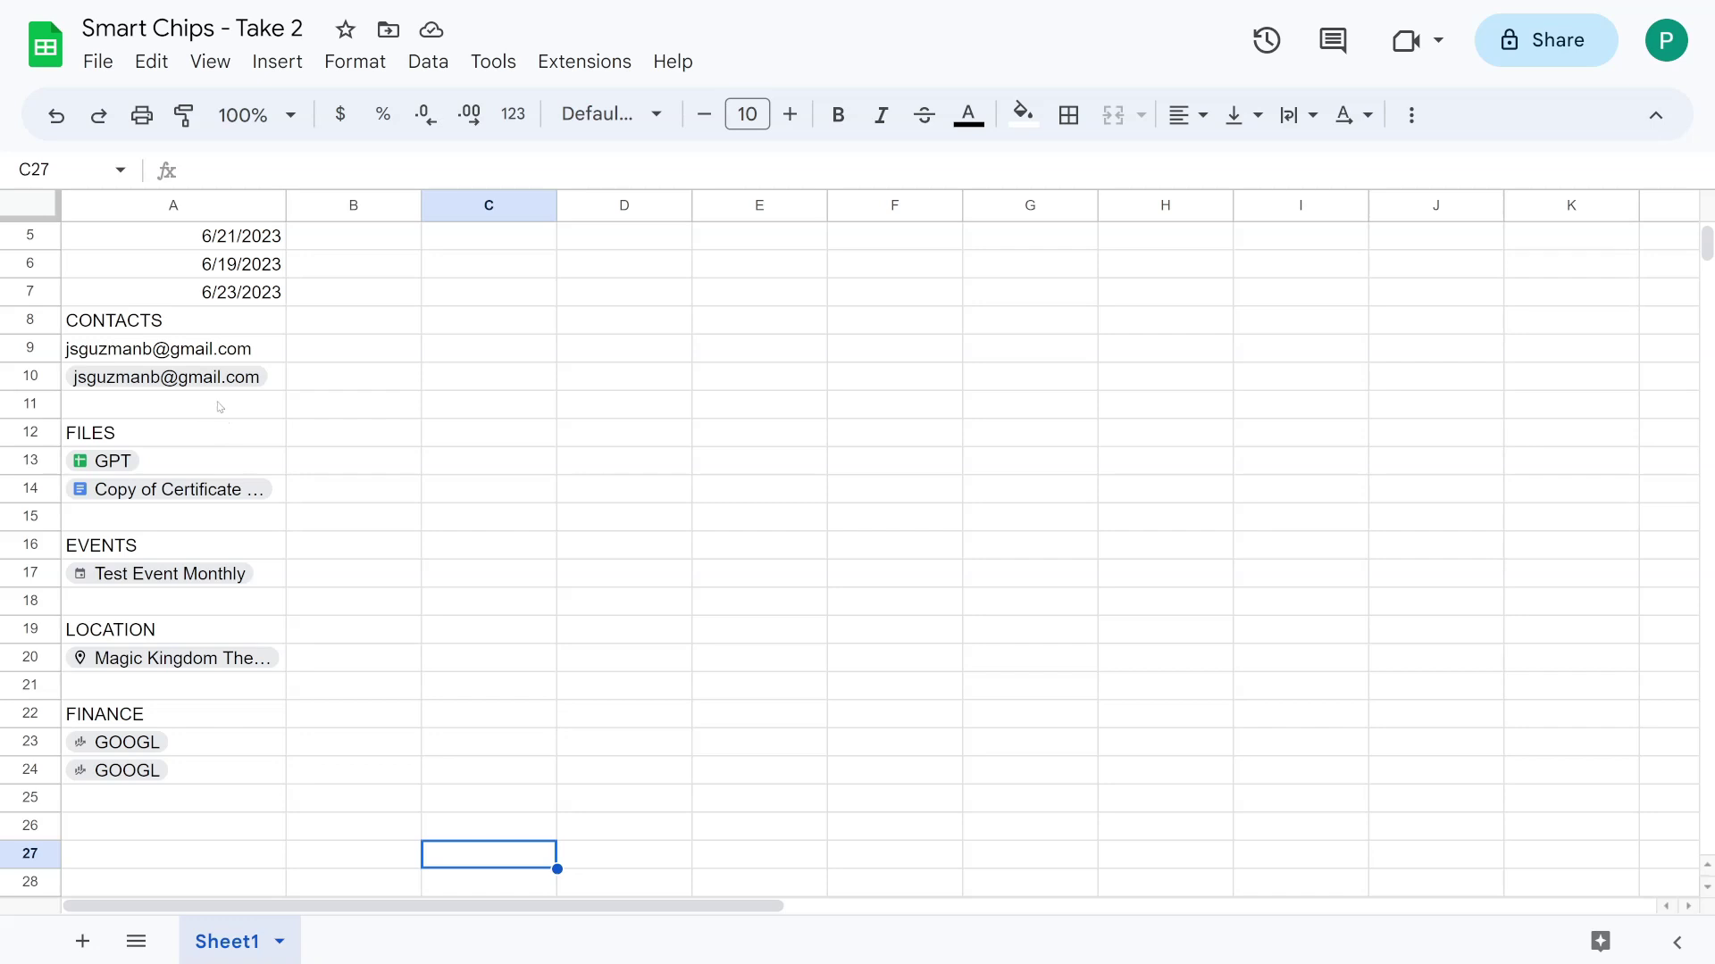
right_click(181, 355)
scroll(357, 611, "down", 2)
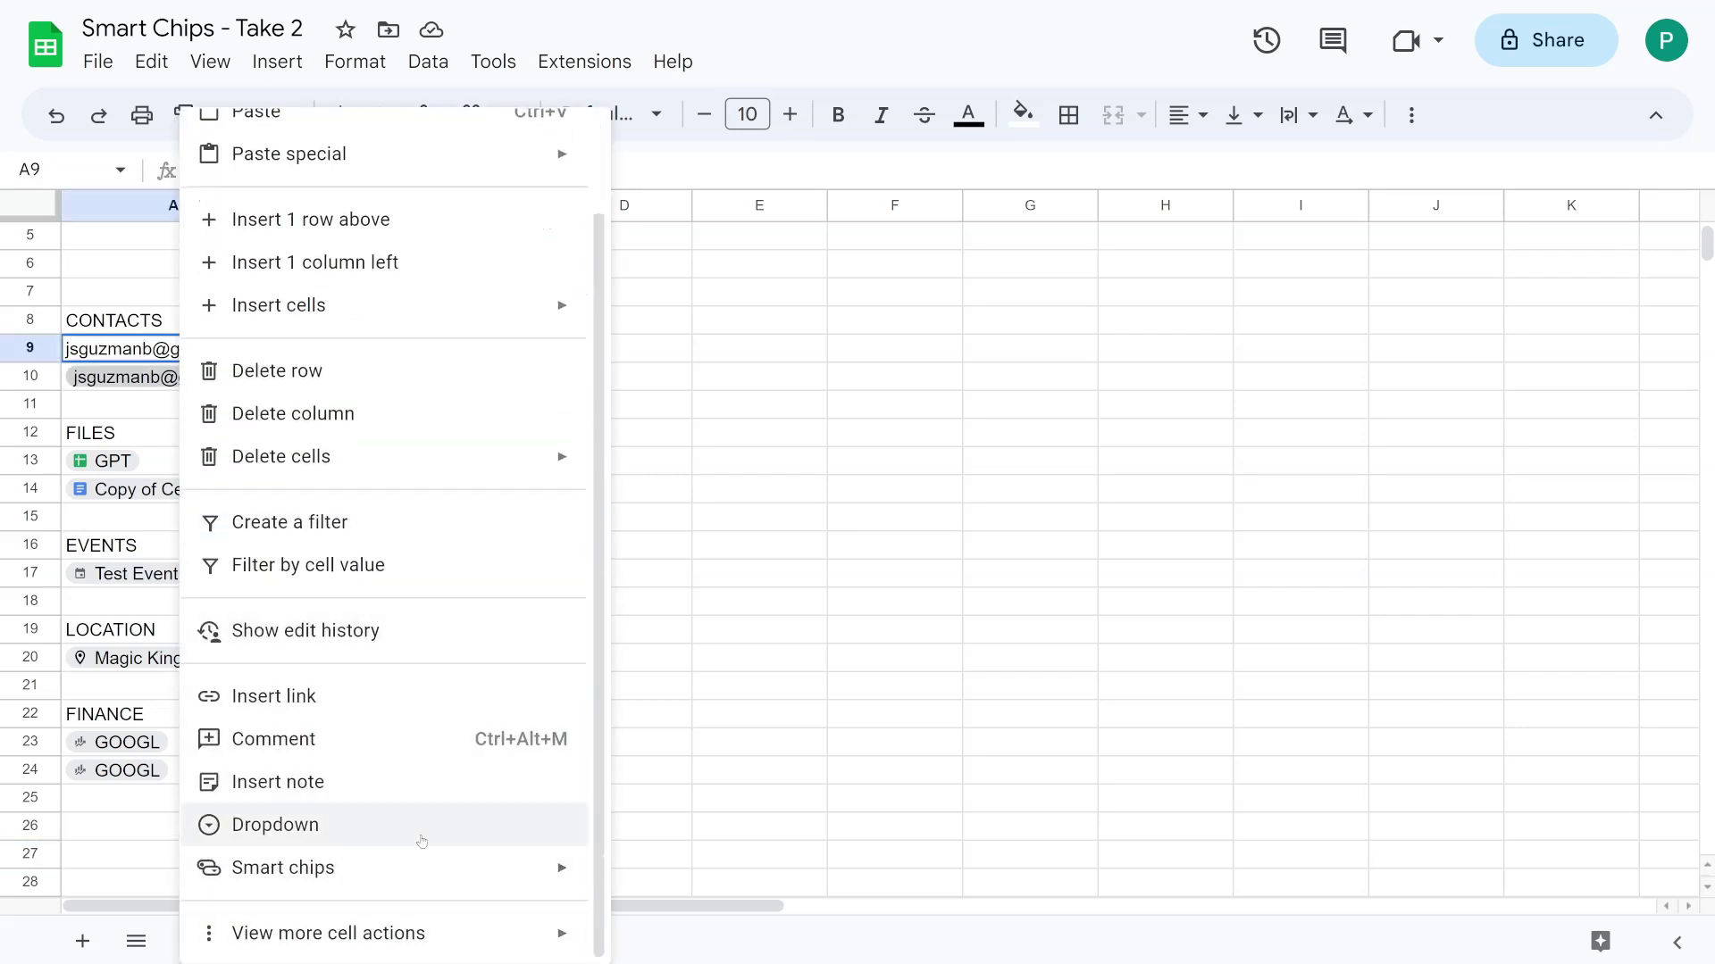
mouse_move(402, 869)
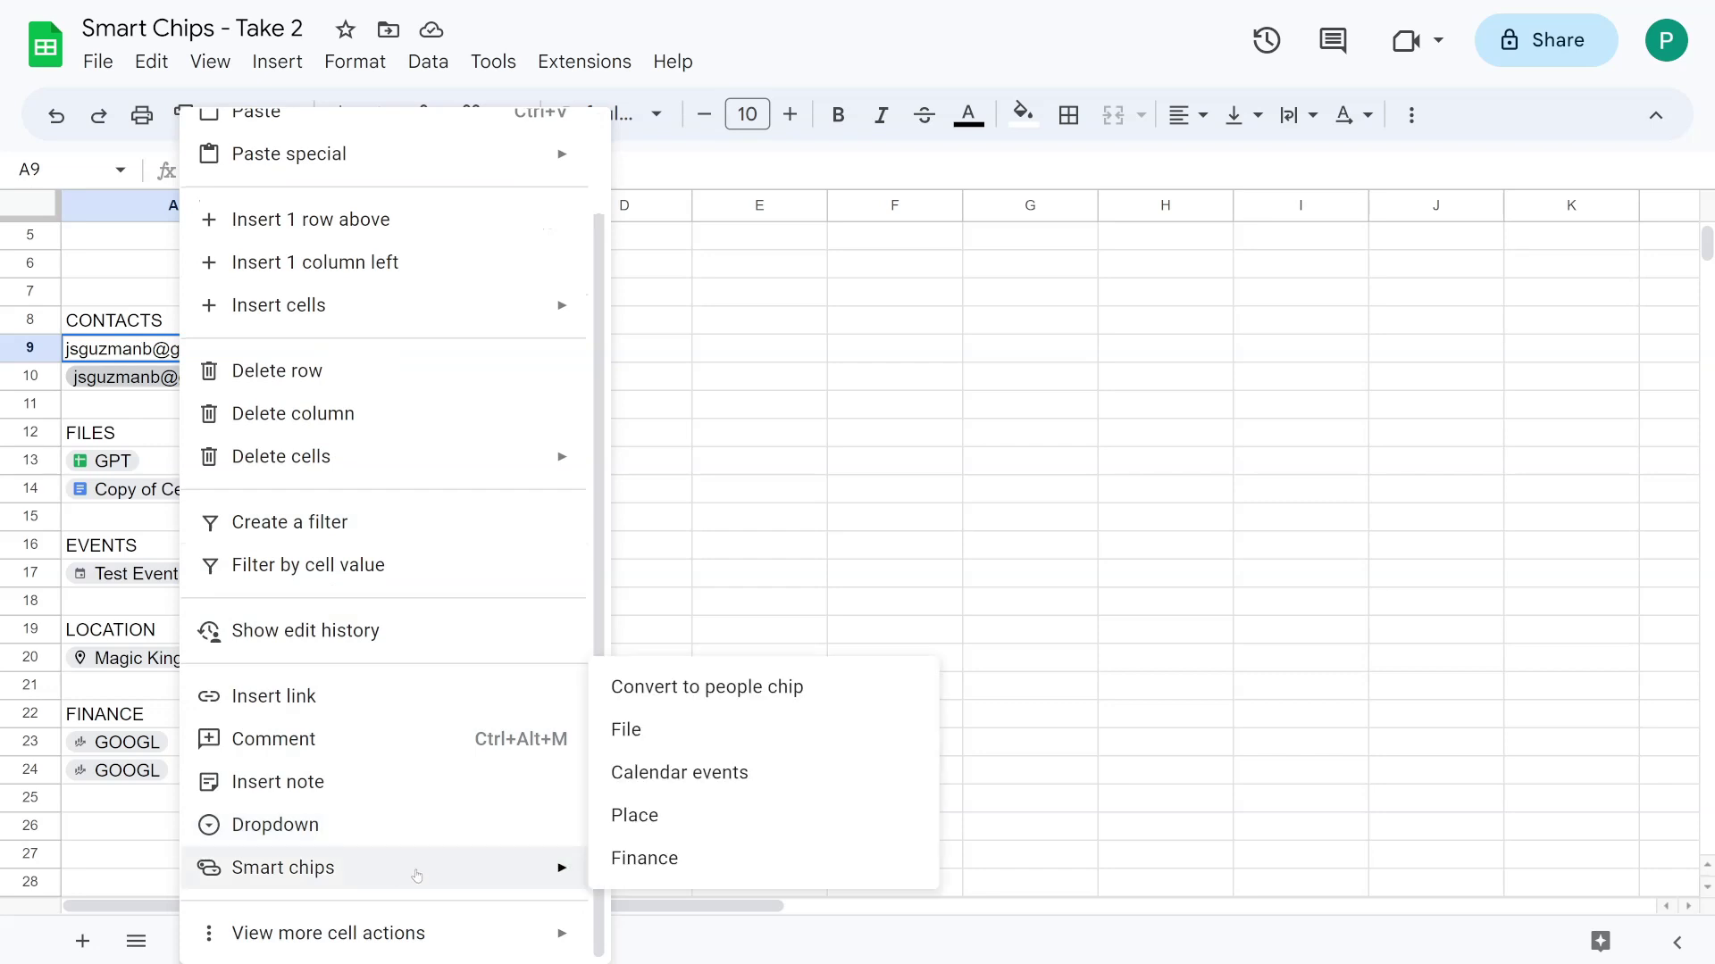
left_click(677, 689)
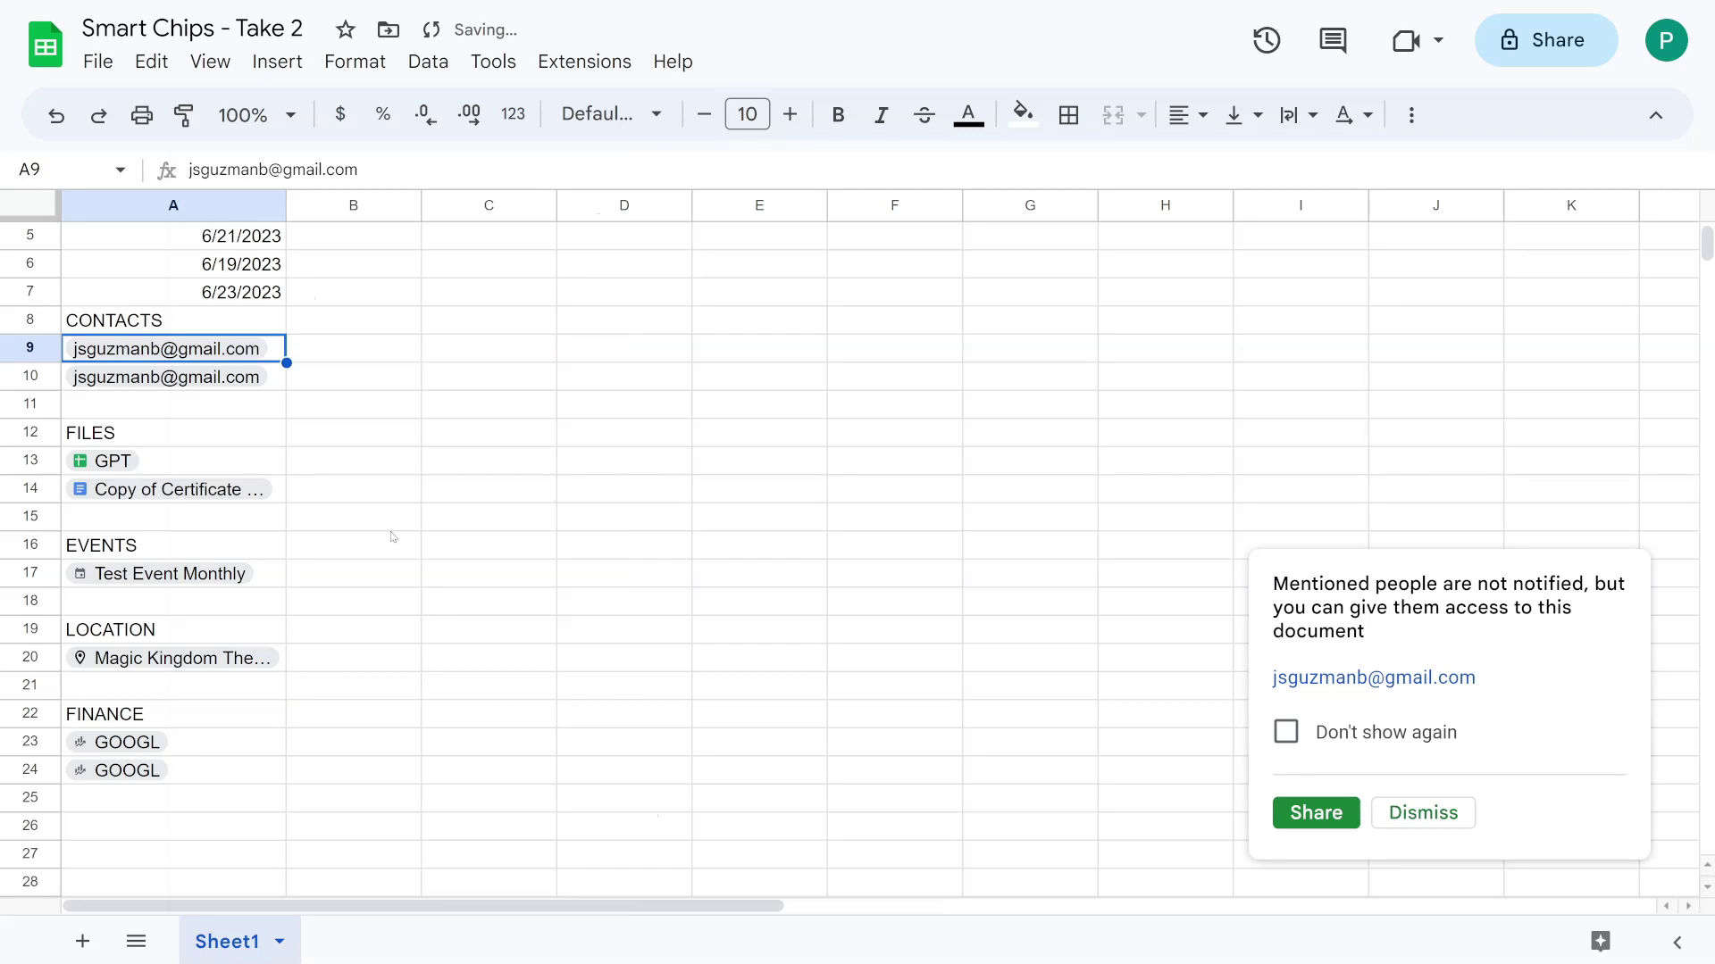
left_click(356, 471)
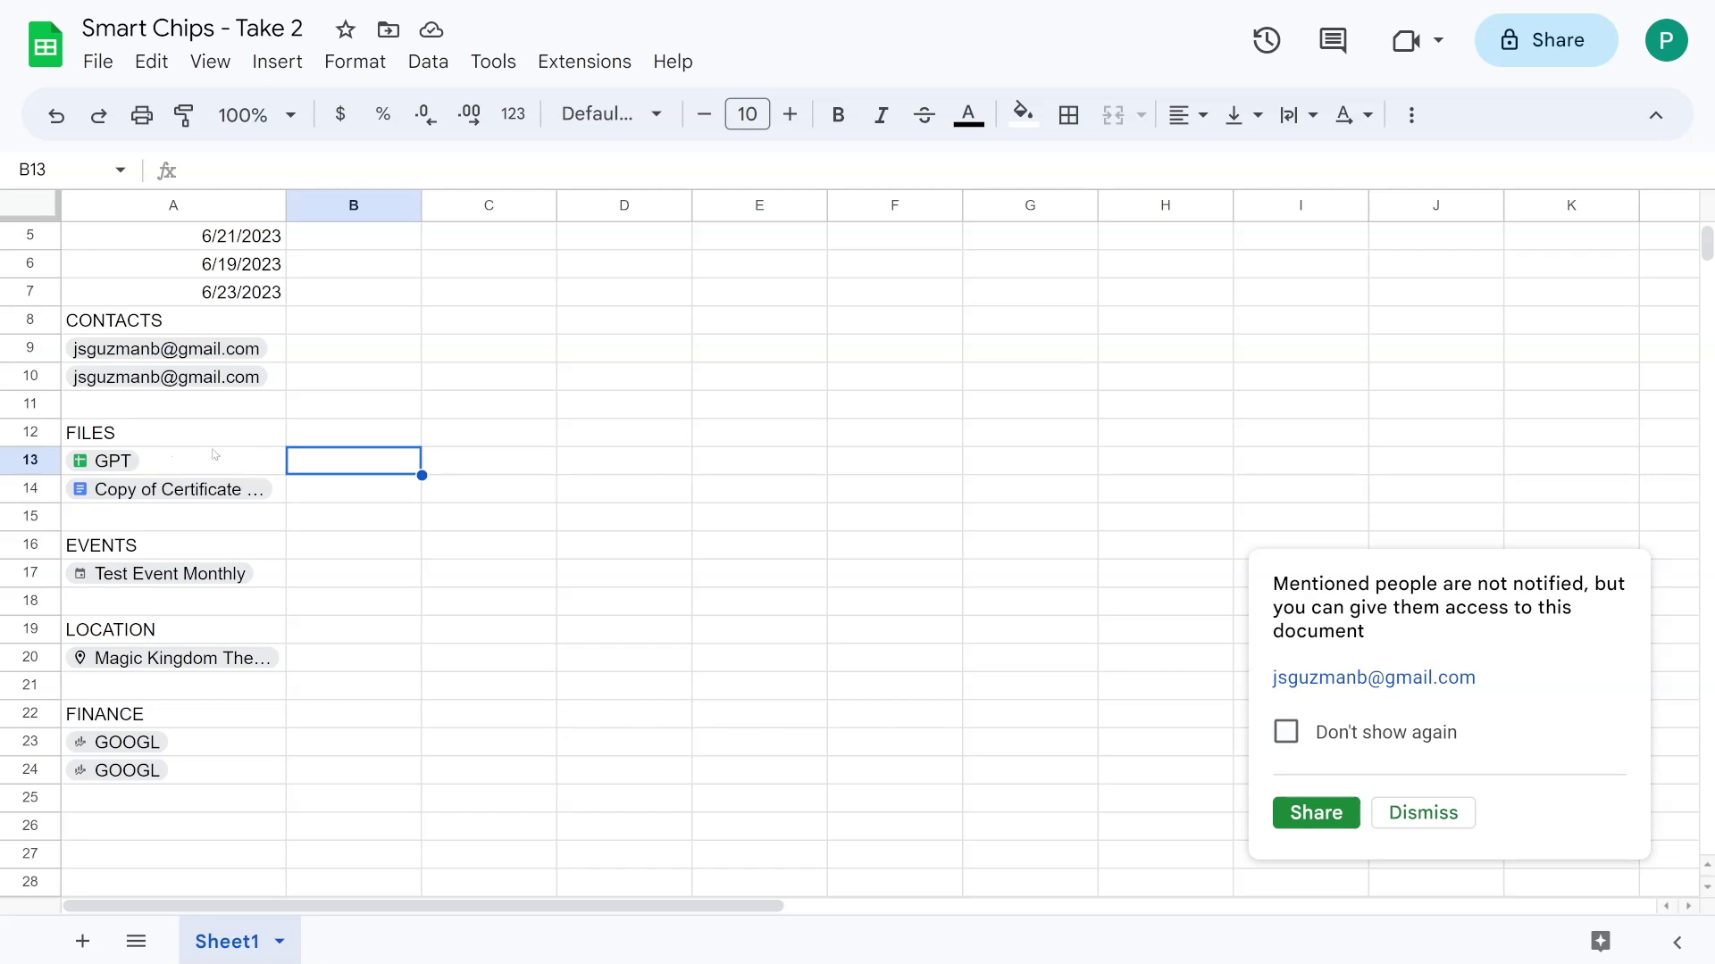
mouse_move(91, 475)
left_click(490, 379)
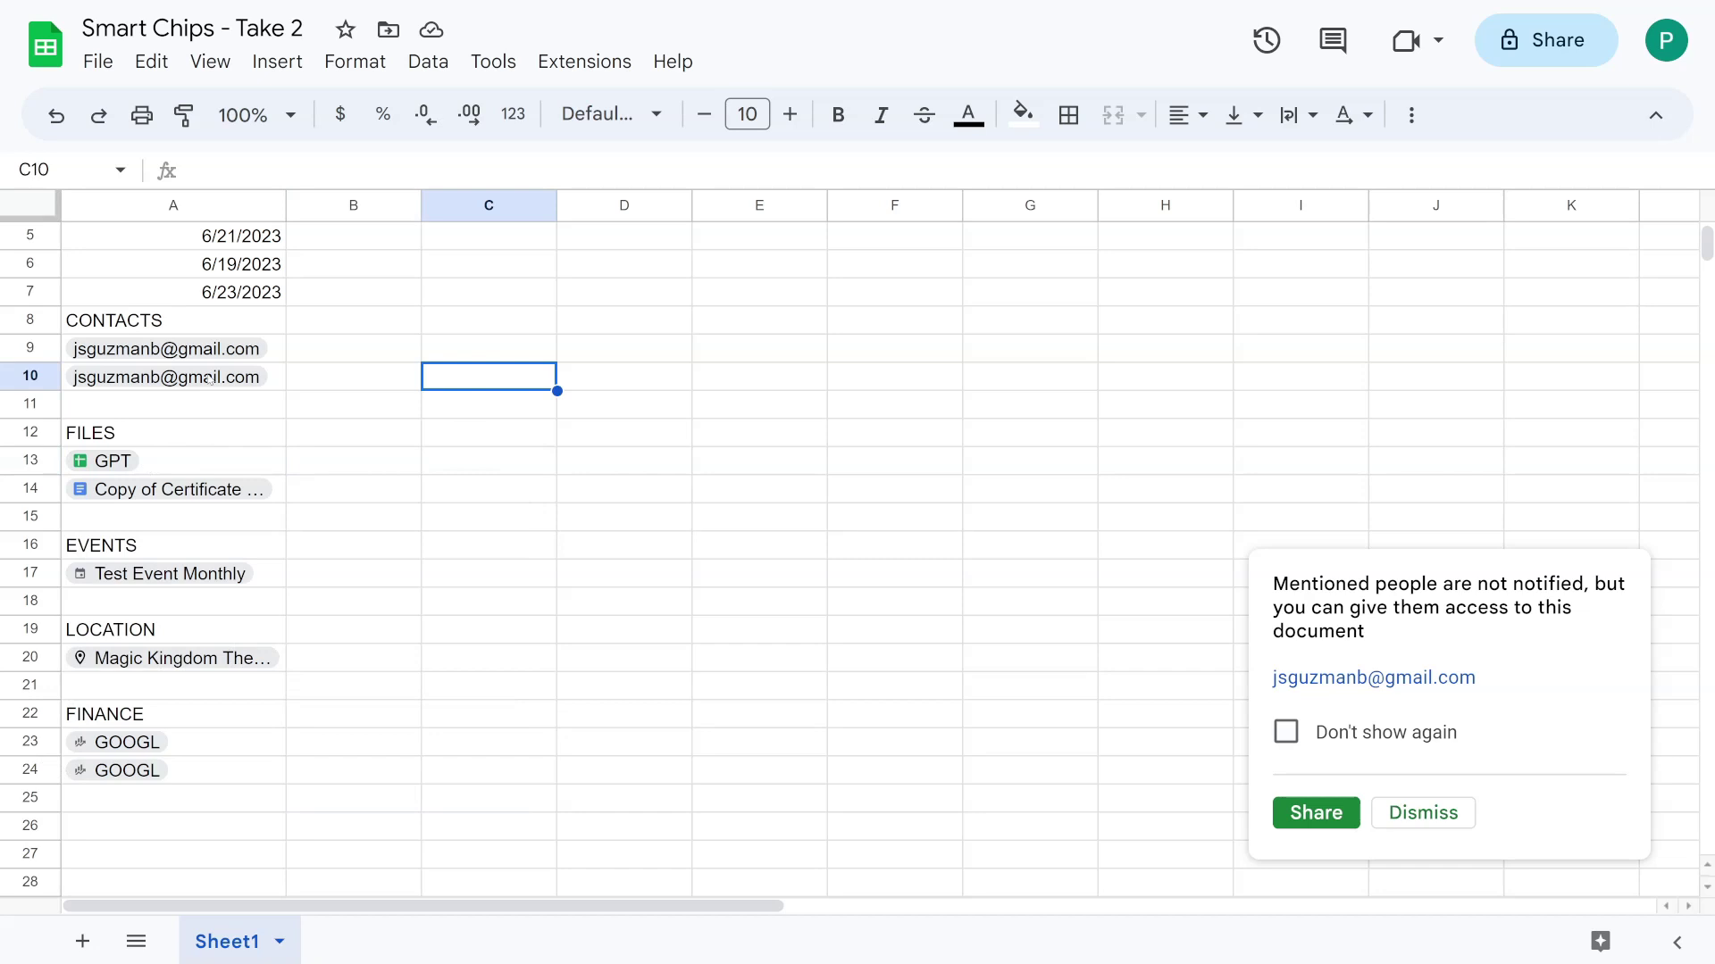
left_click(215, 348)
right_click(215, 348)
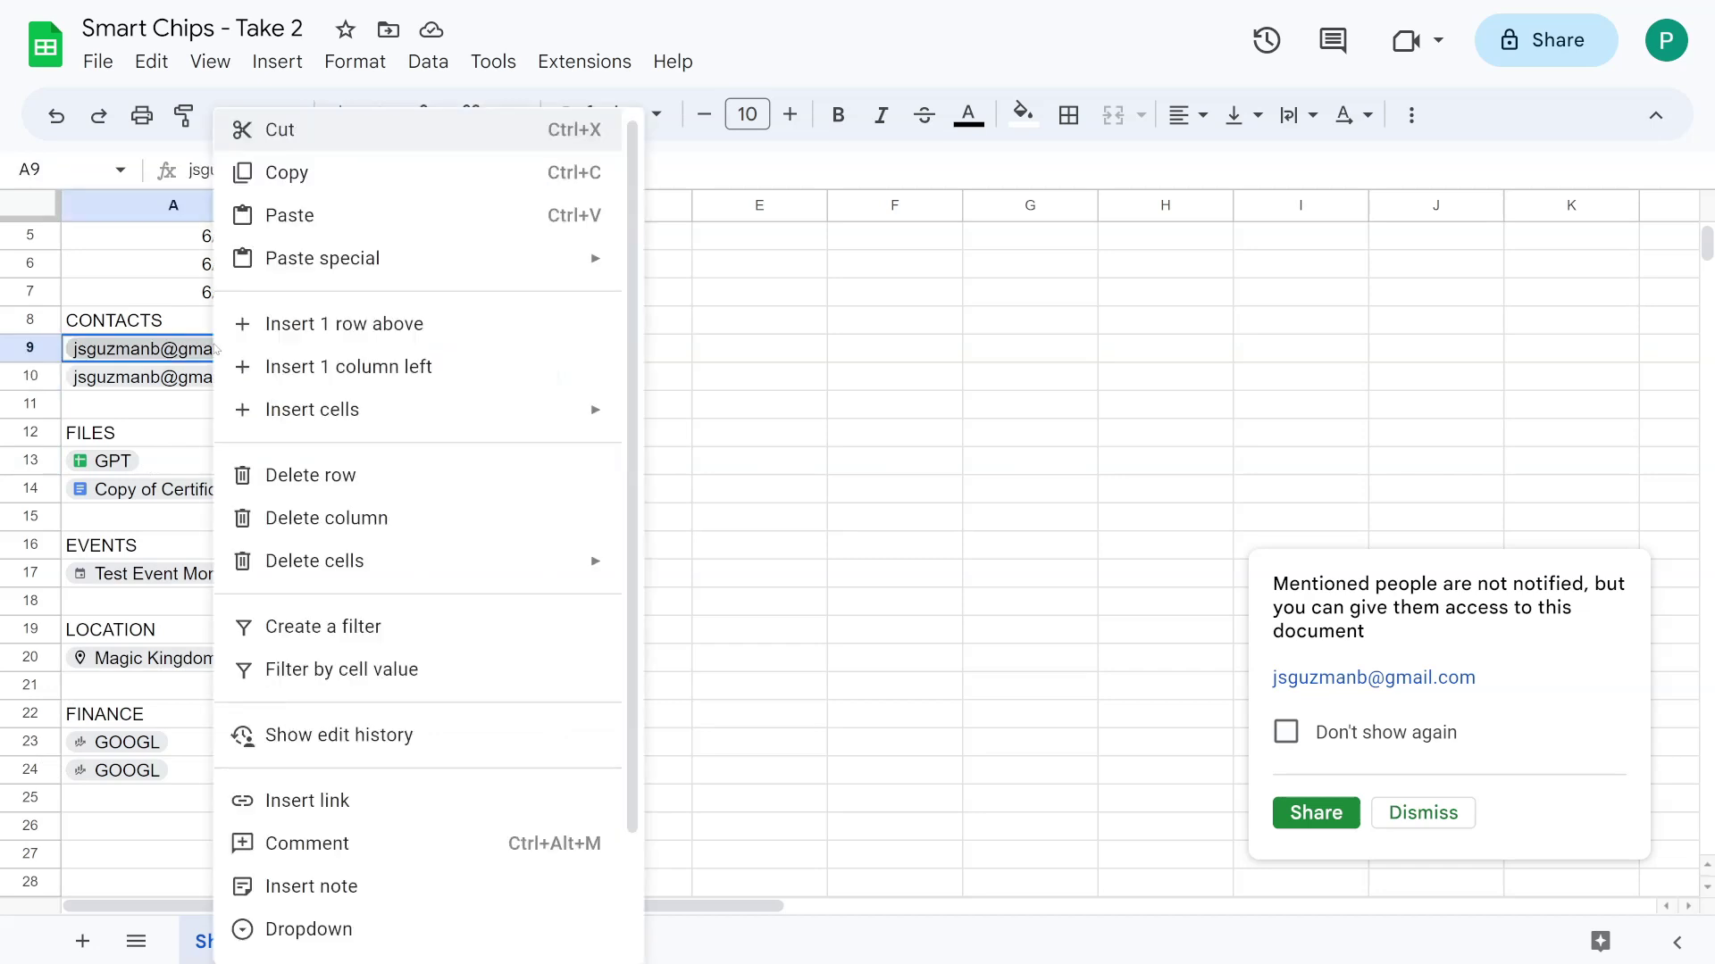
left_click(1030, 629)
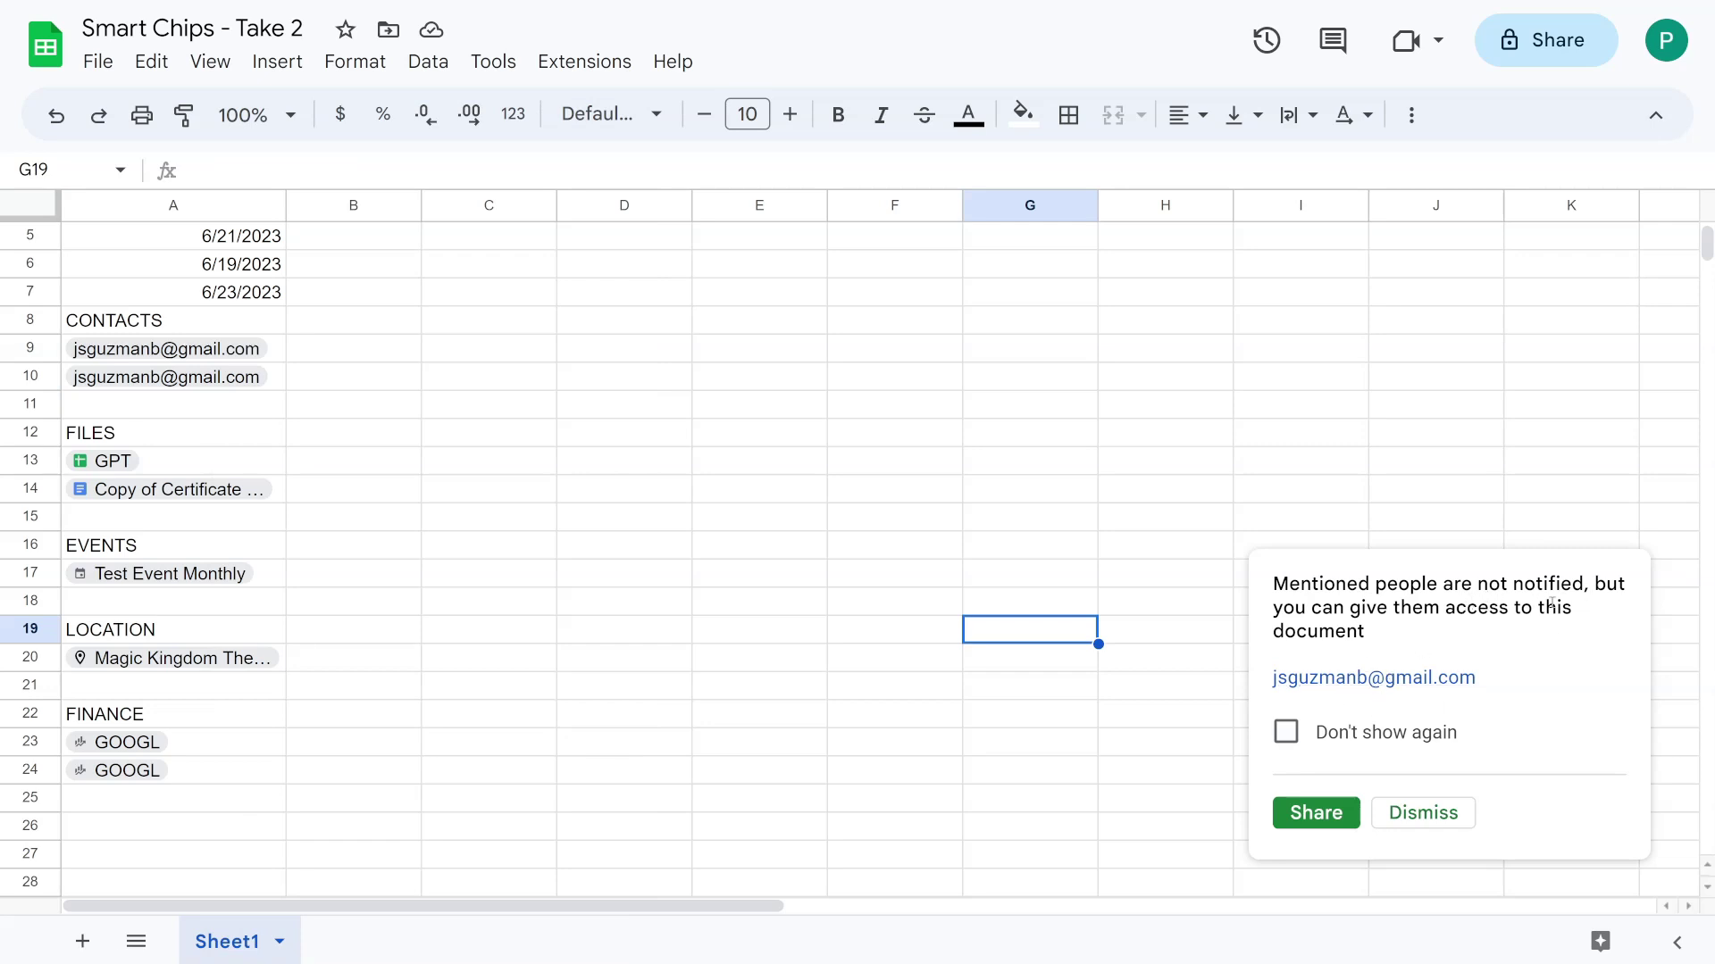
- Dismiss the notice about giving the mentioned person access to the document
left_click(1126, 413)
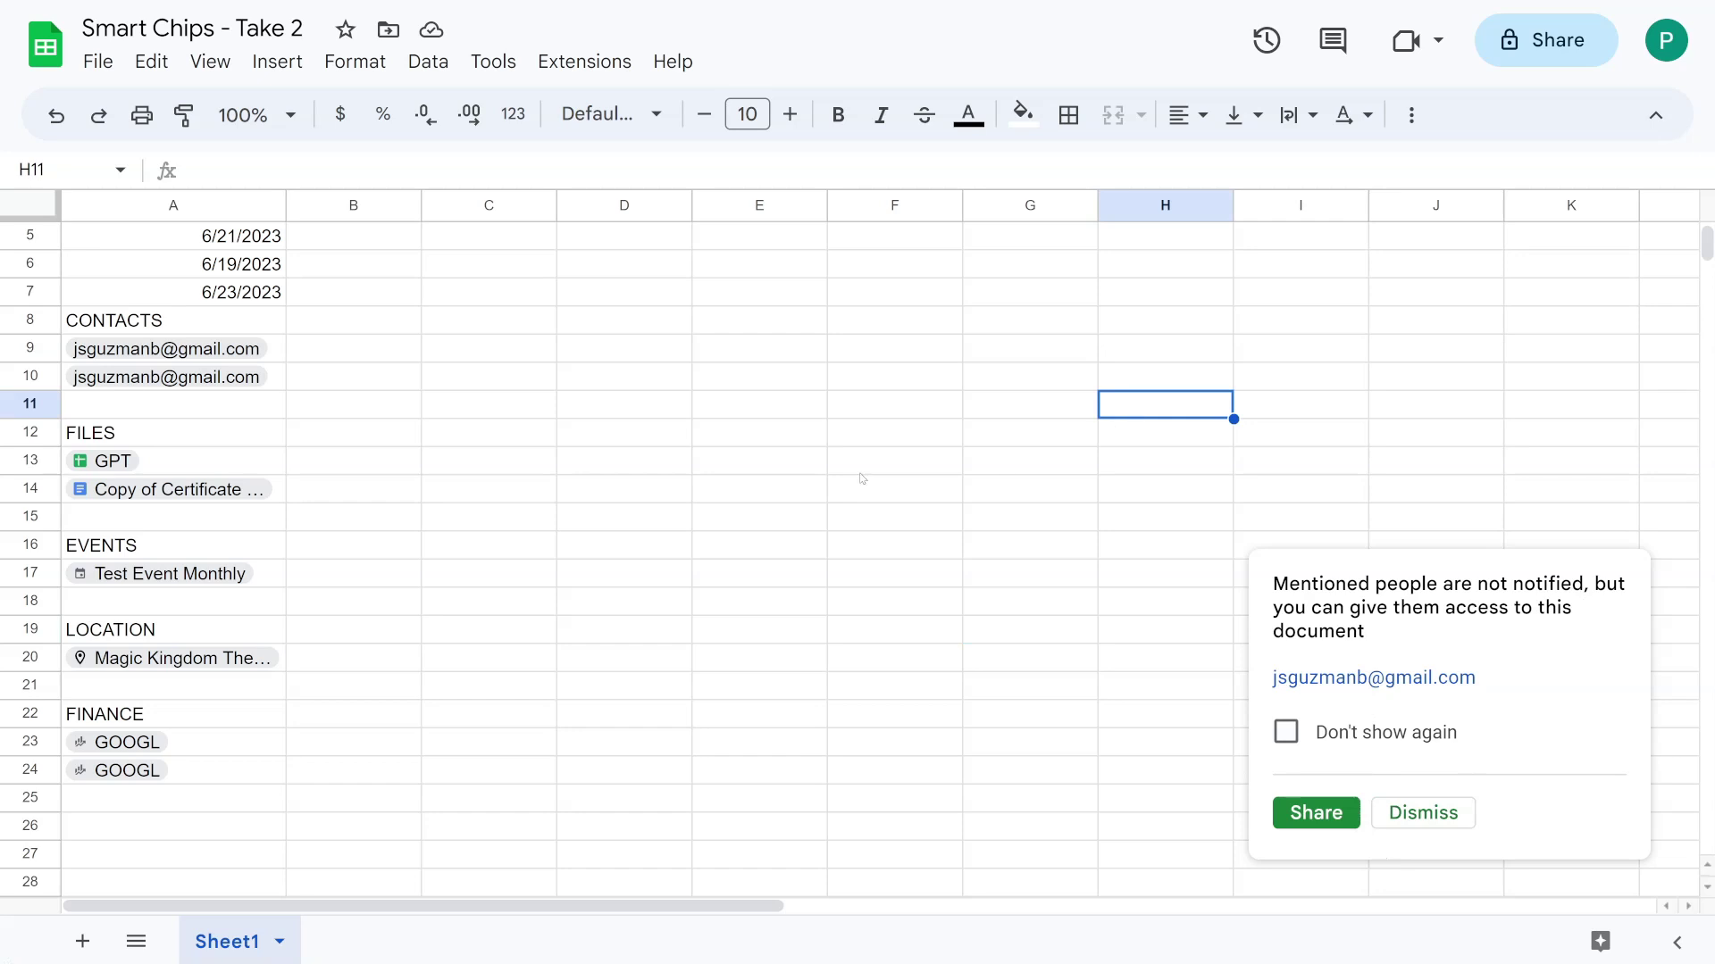
left_click(1247, 556)
left_click(1399, 810)
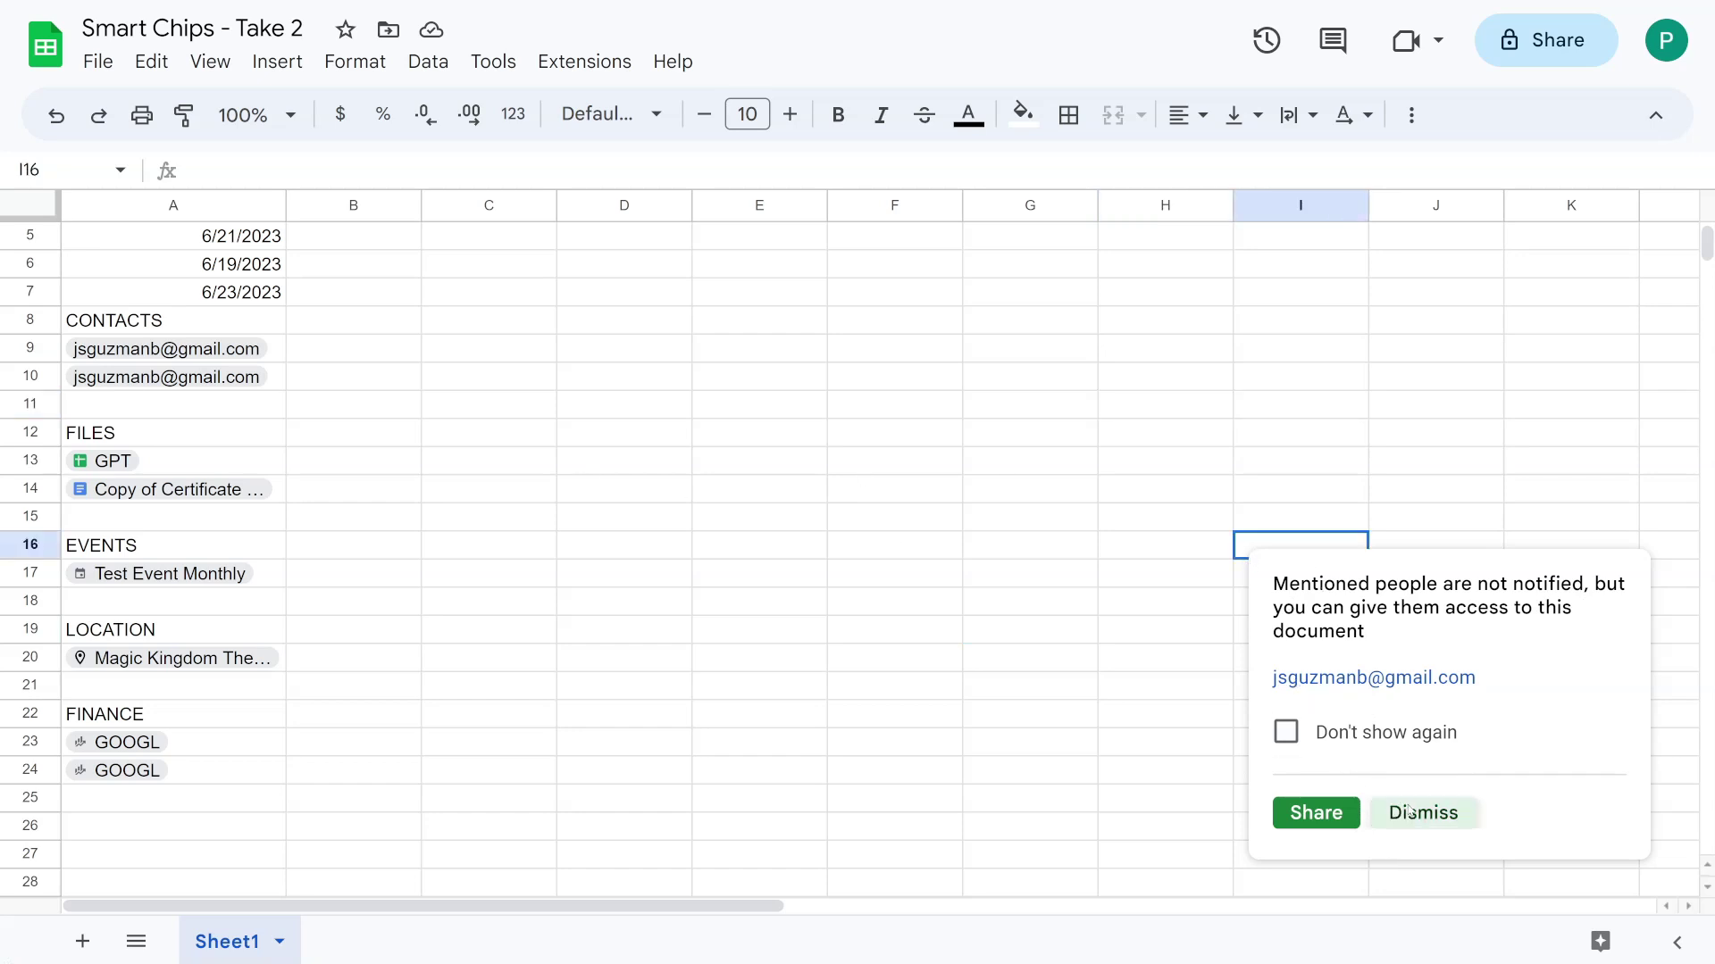
- Examine the smart chip options for the people chip in cell A9 and show the chip's details
right_click(230, 350)
scroll(287, 407, "down", 2)
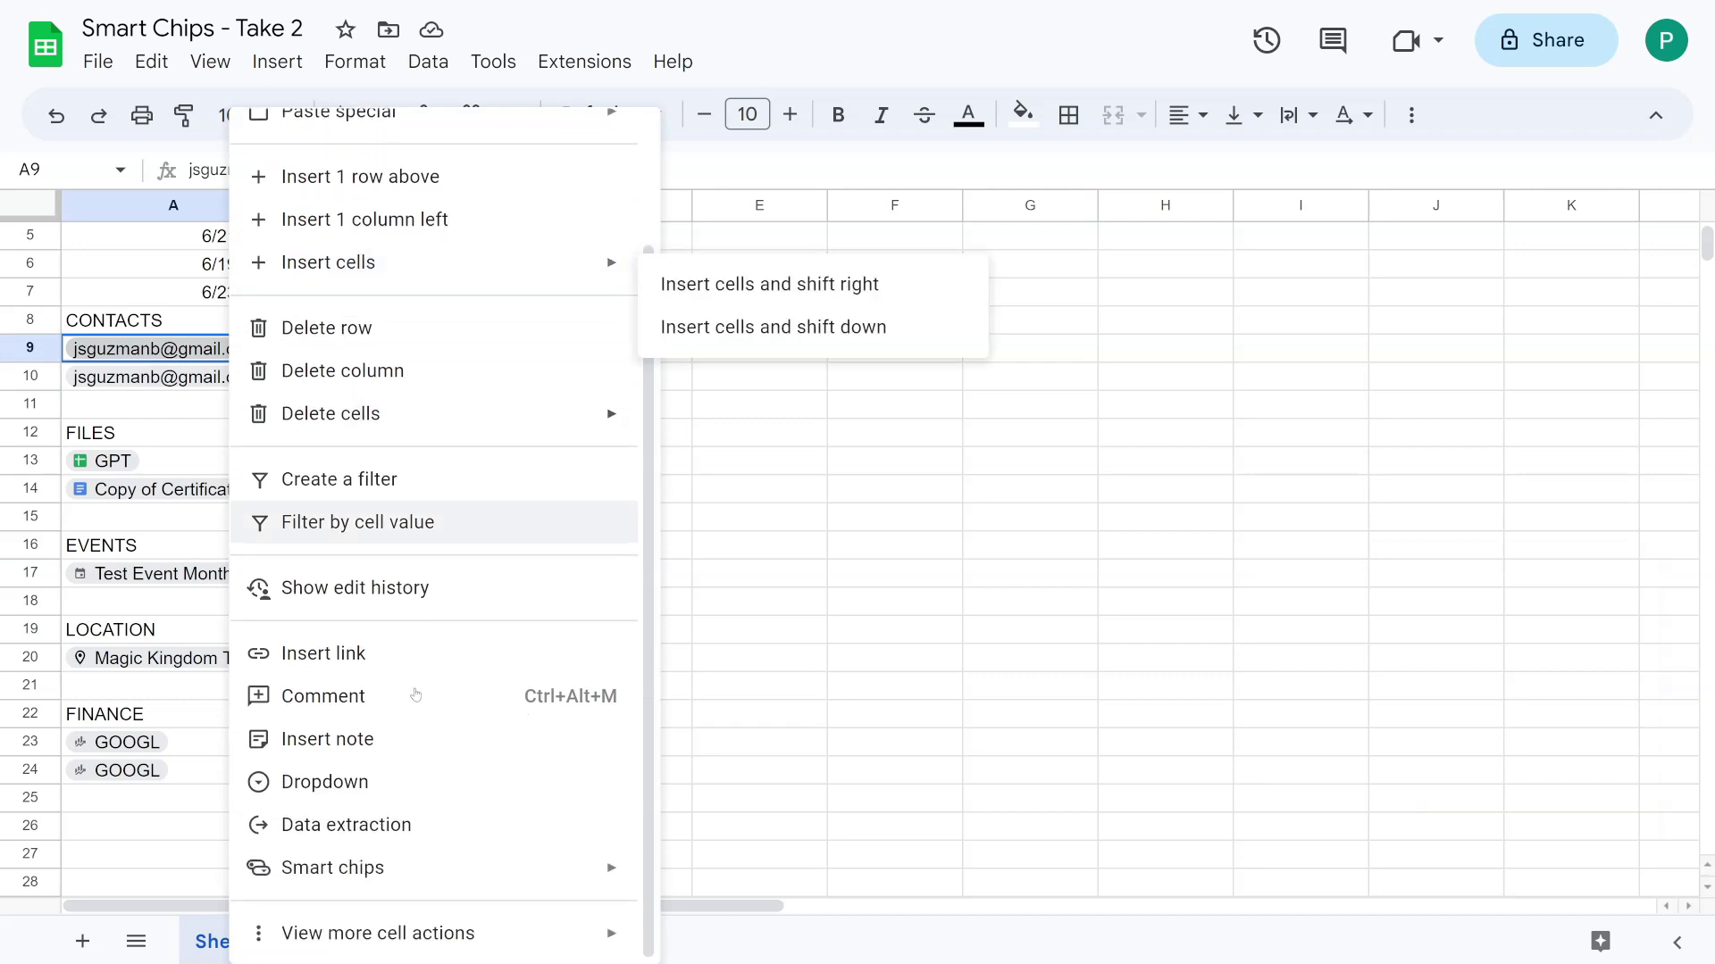
mouse_move(414, 881)
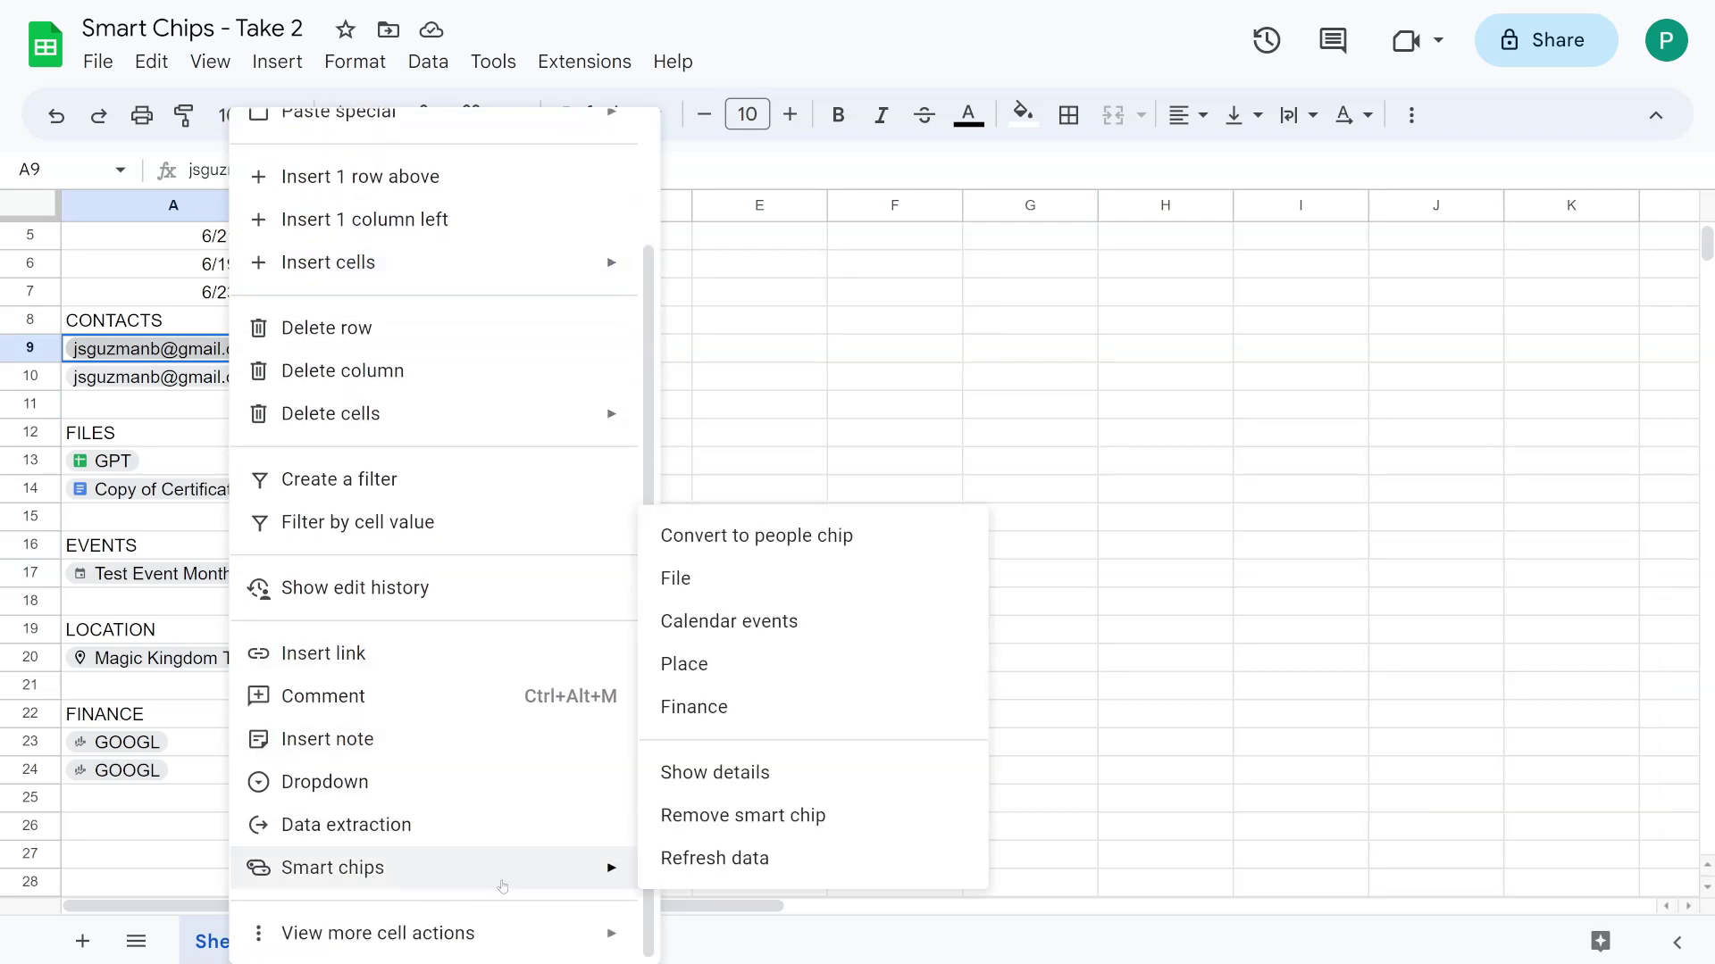
mouse_move(595, 867)
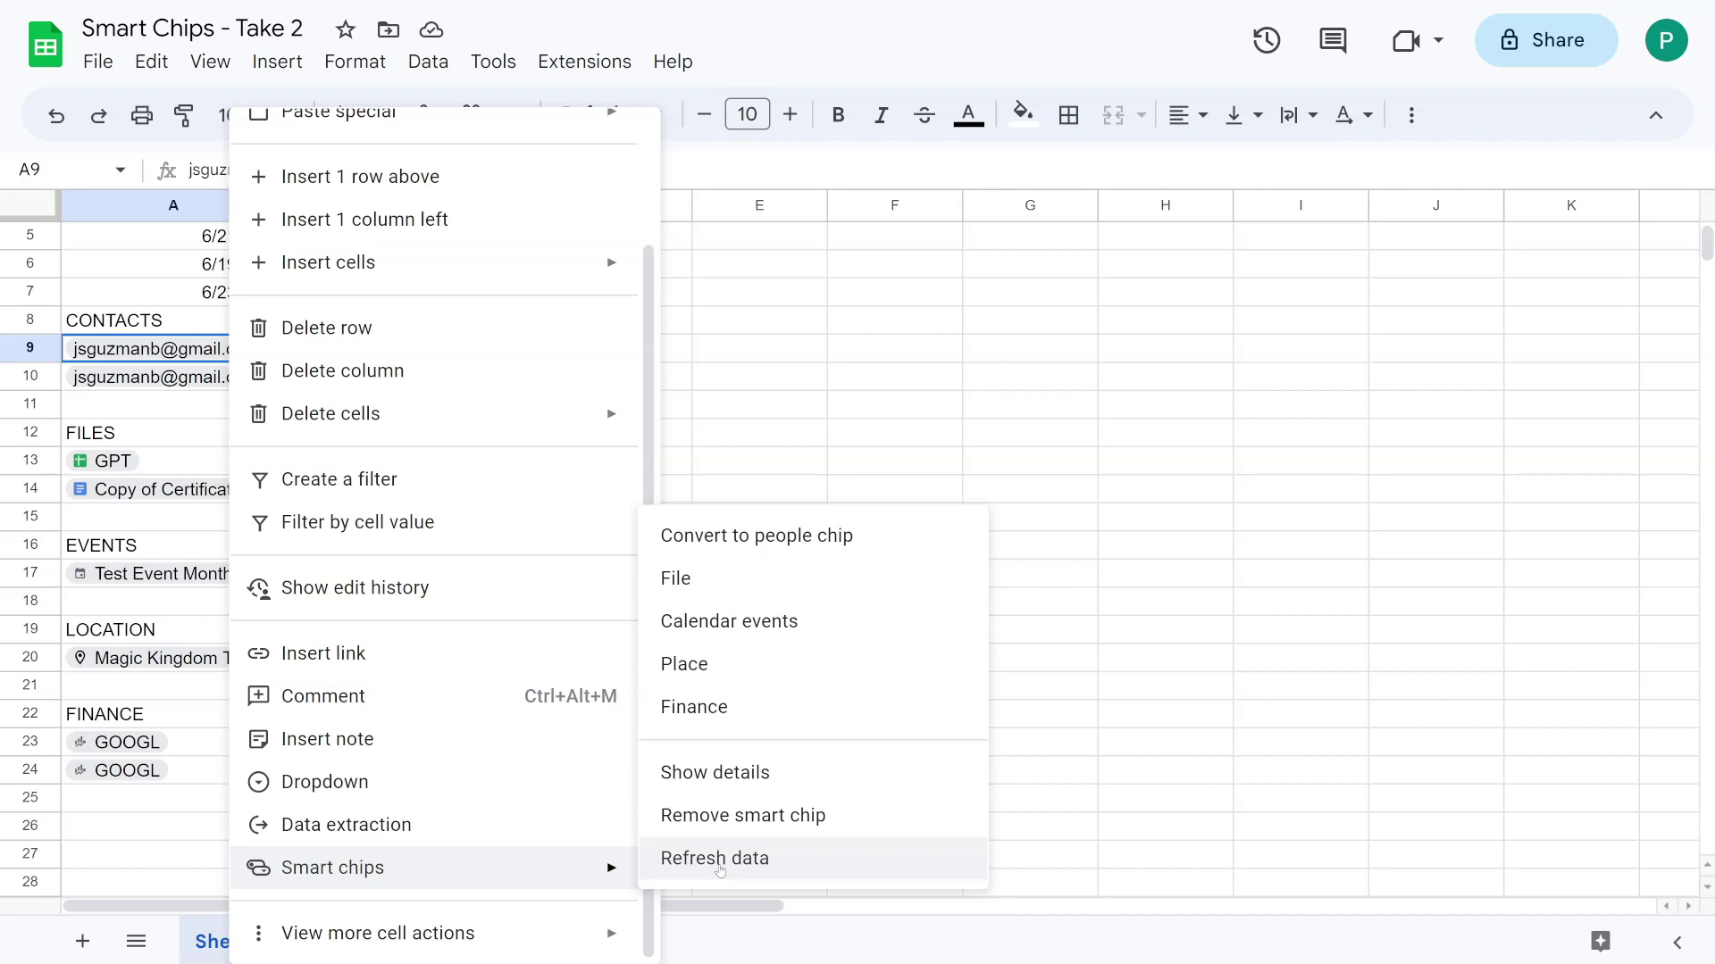
left_click(725, 770)
- Remove the smart chip from cell A9 so that only the plain e-mail text is left
right_click(215, 357)
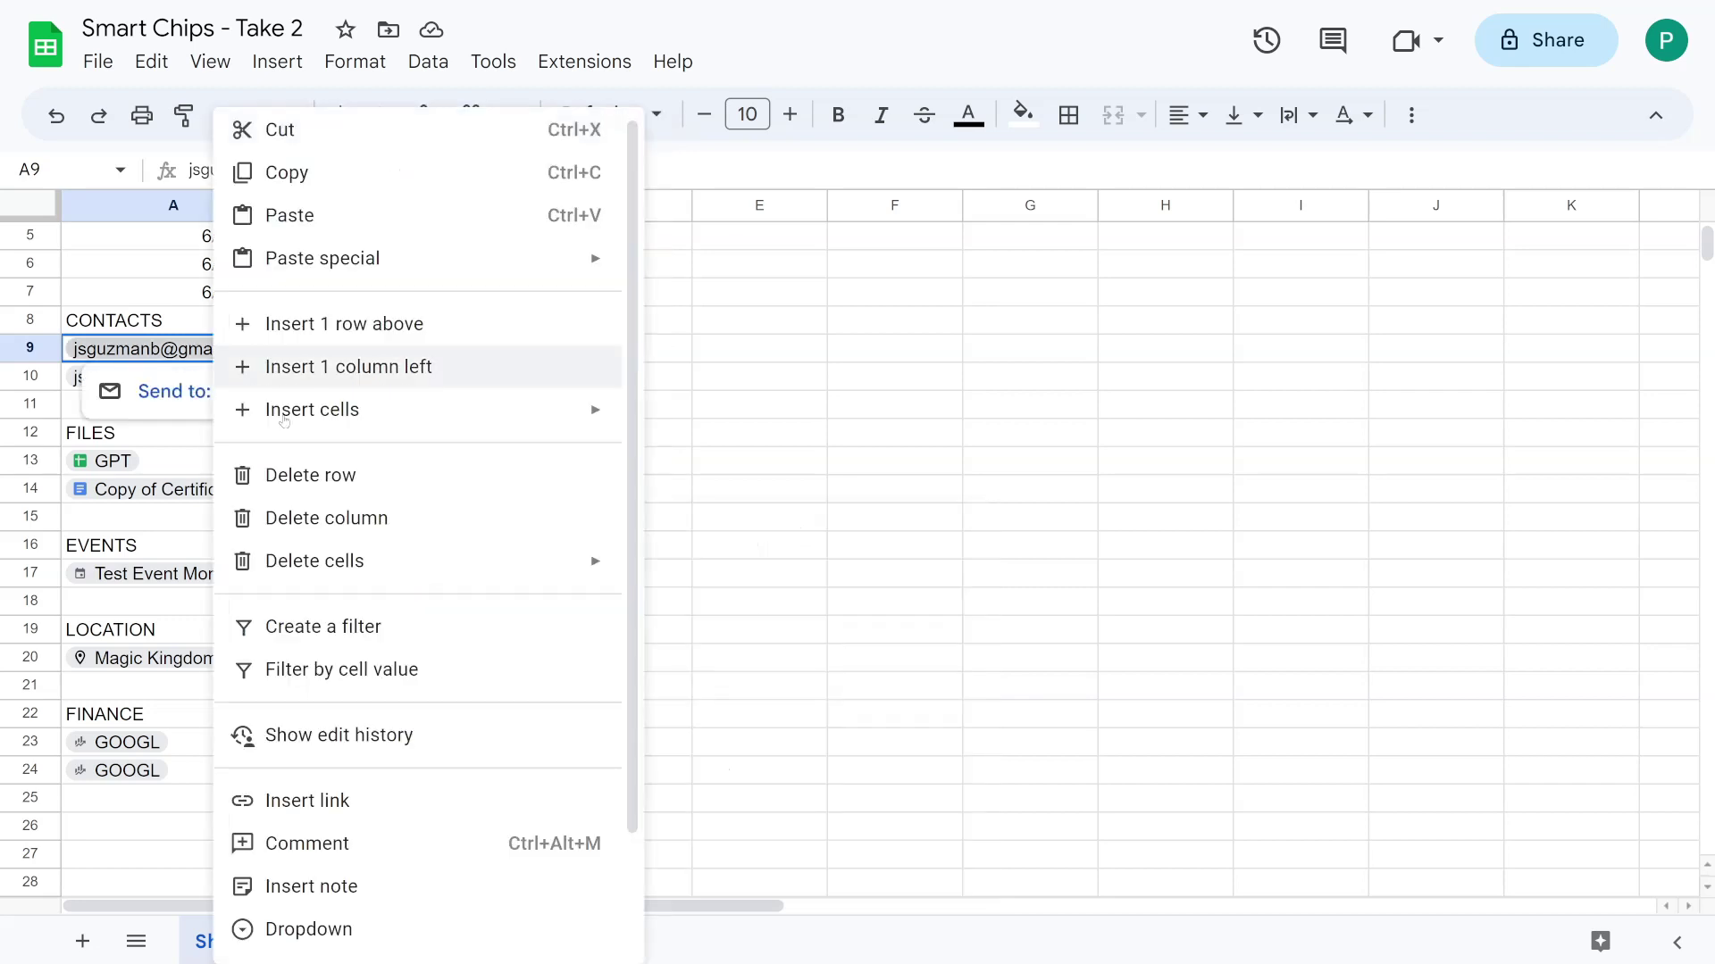
scroll(415, 724, "down", 2)
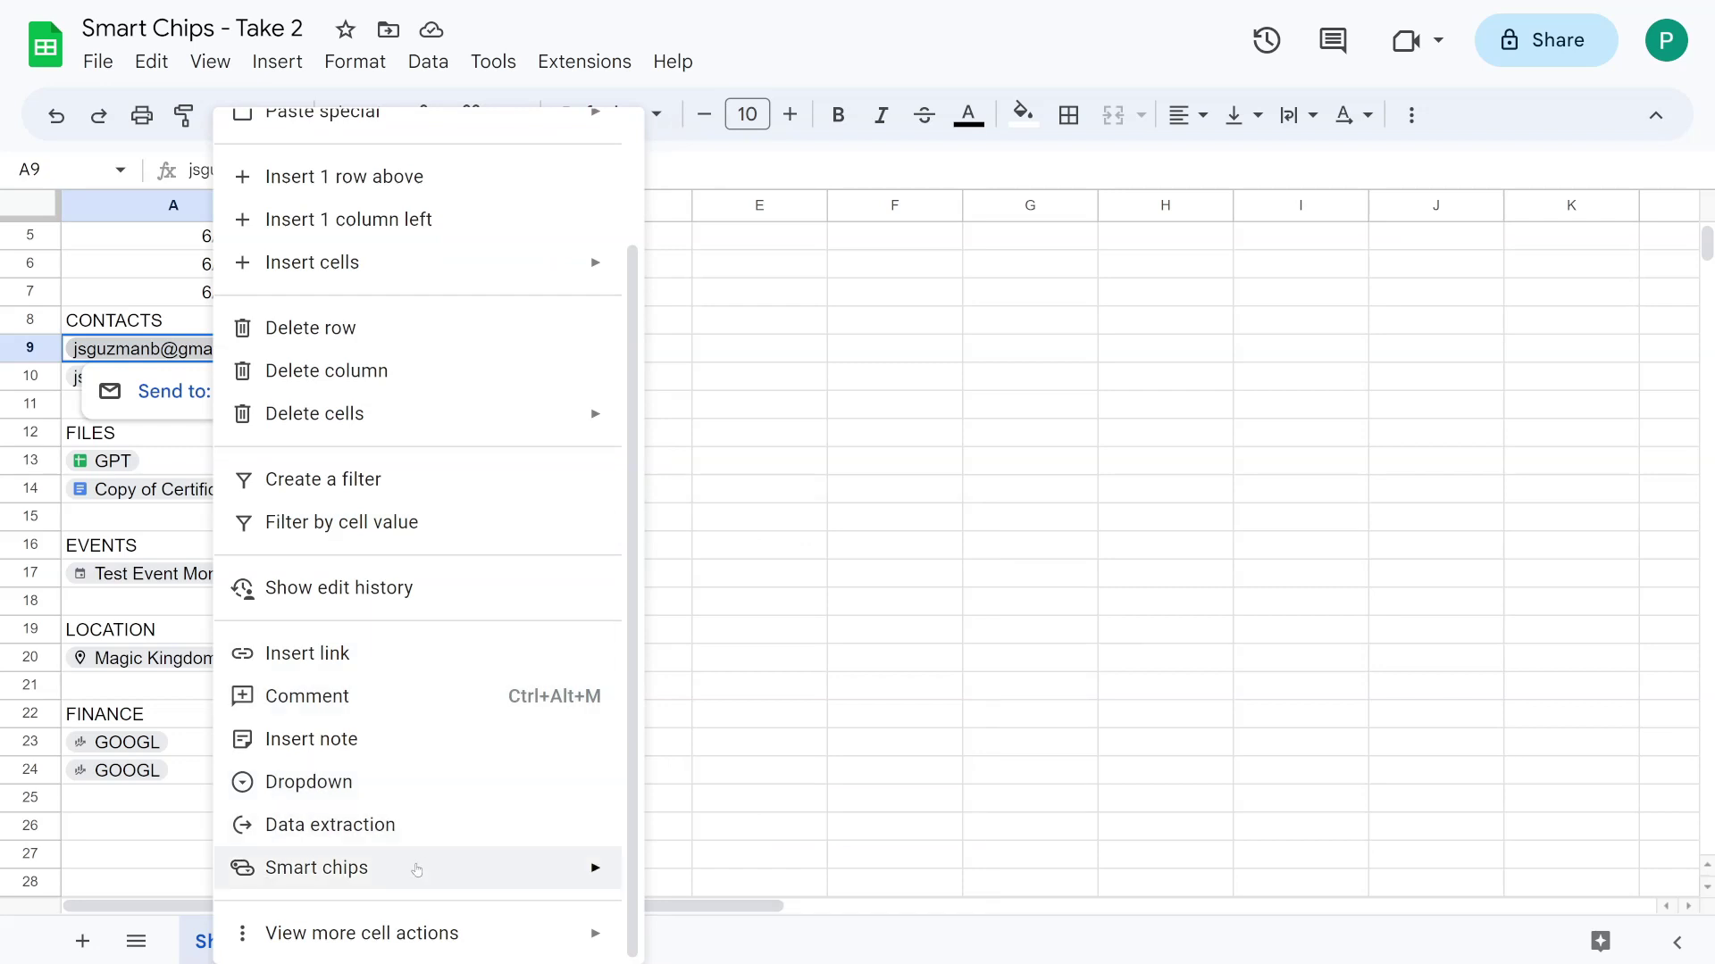
left_click(661, 833)
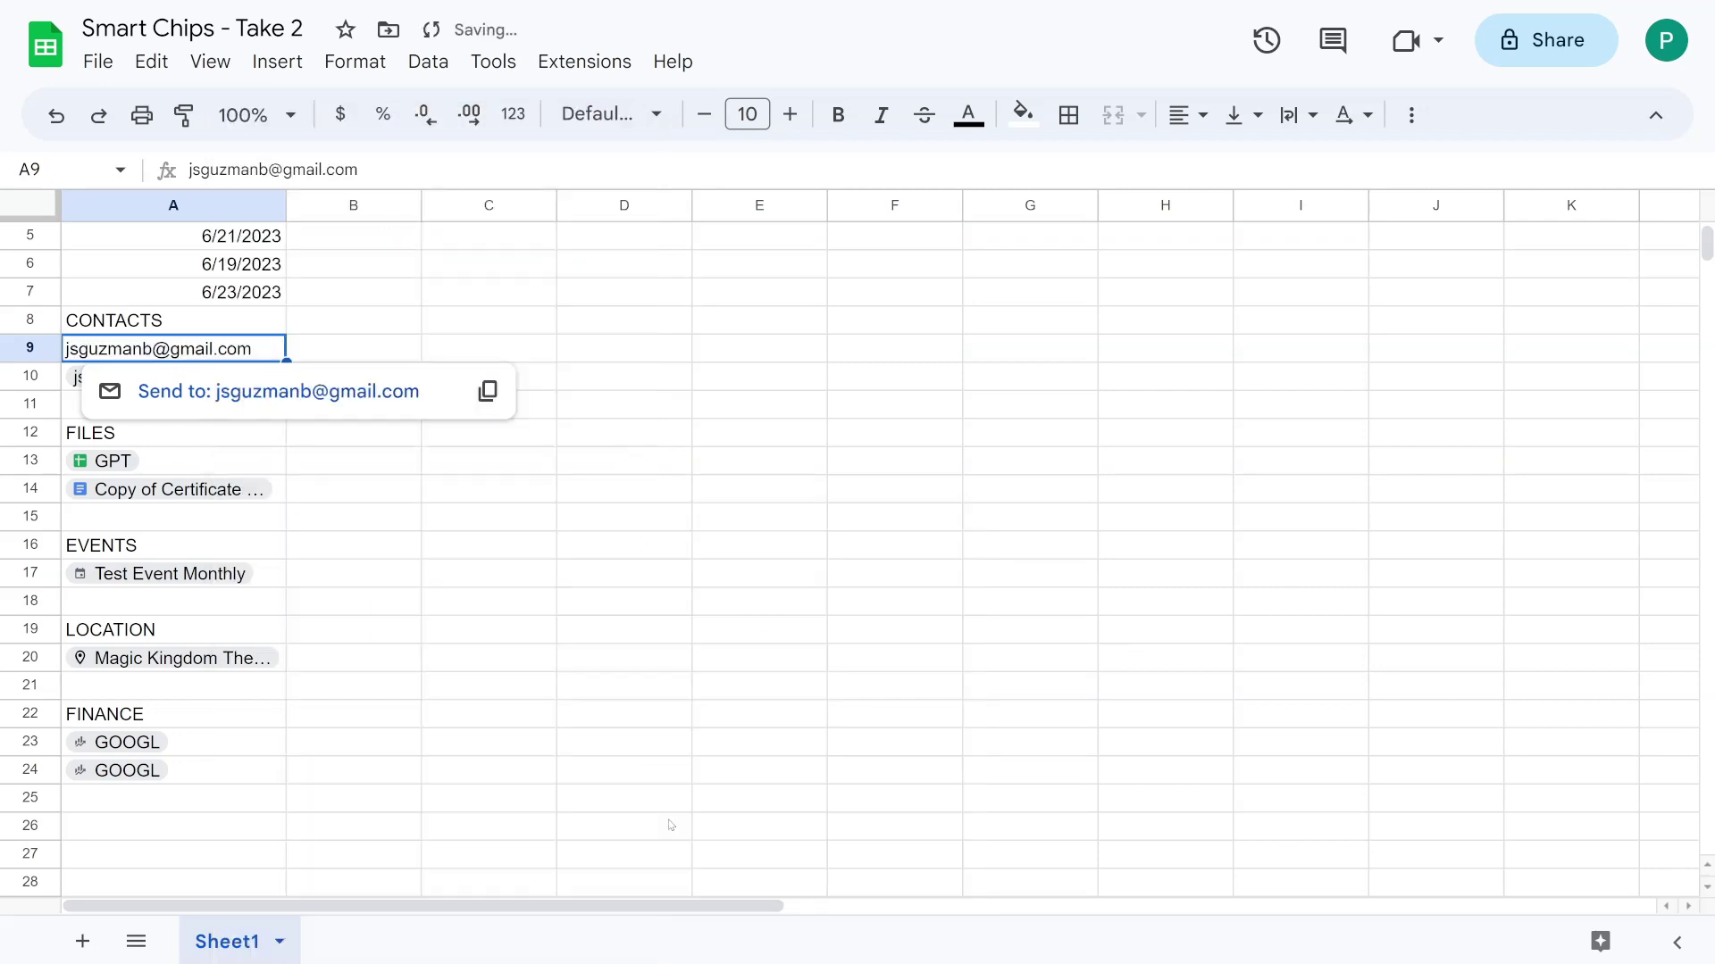
left_click(464, 585)
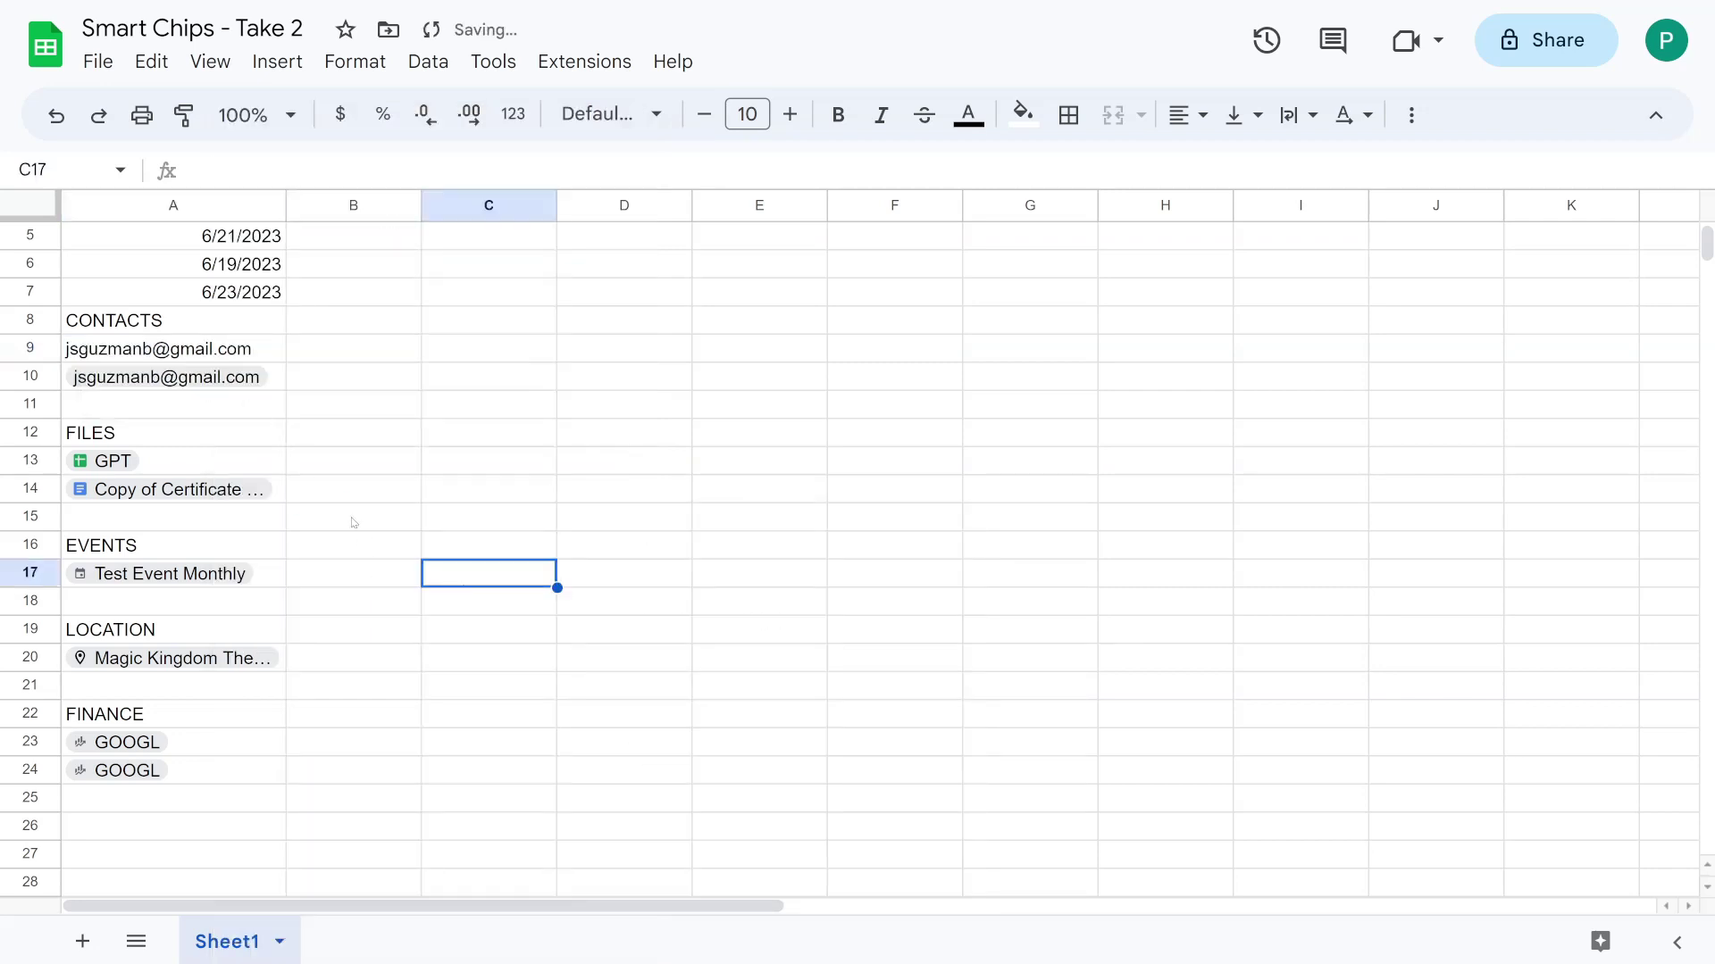
- Try to convert the e-mail address in cell A9 to a file chip, and close the resulting message
right_click(234, 350)
scroll(514, 830, "down", 1)
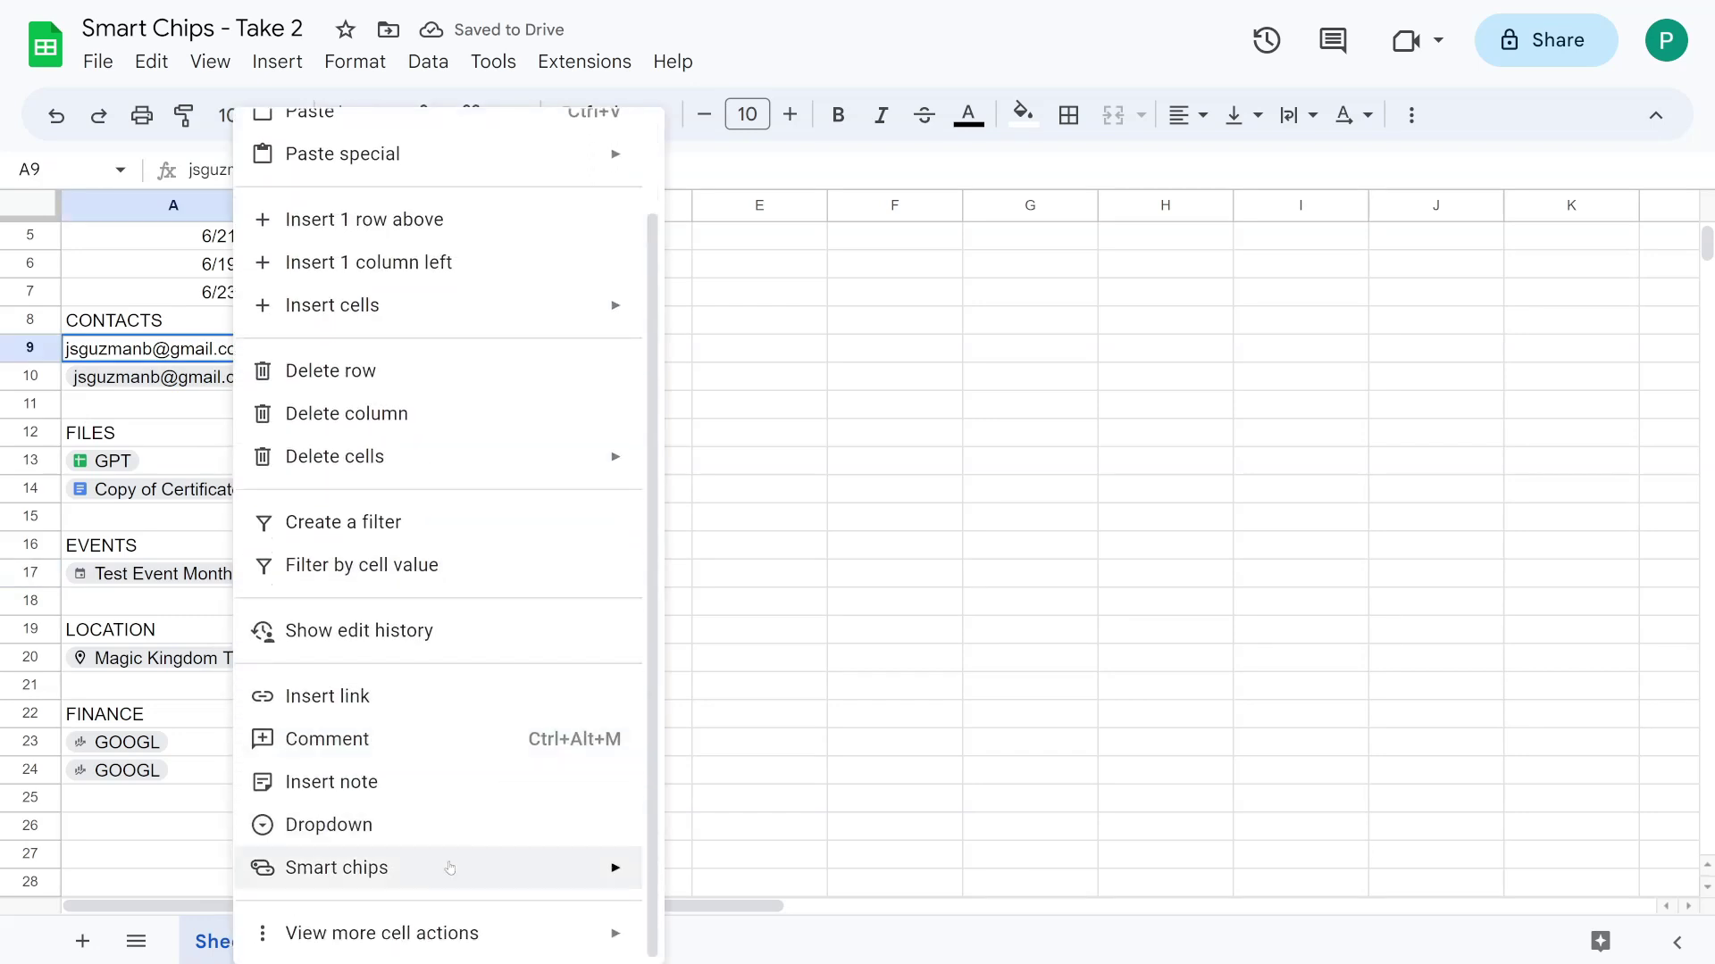
mouse_move(515, 870)
left_click(725, 729)
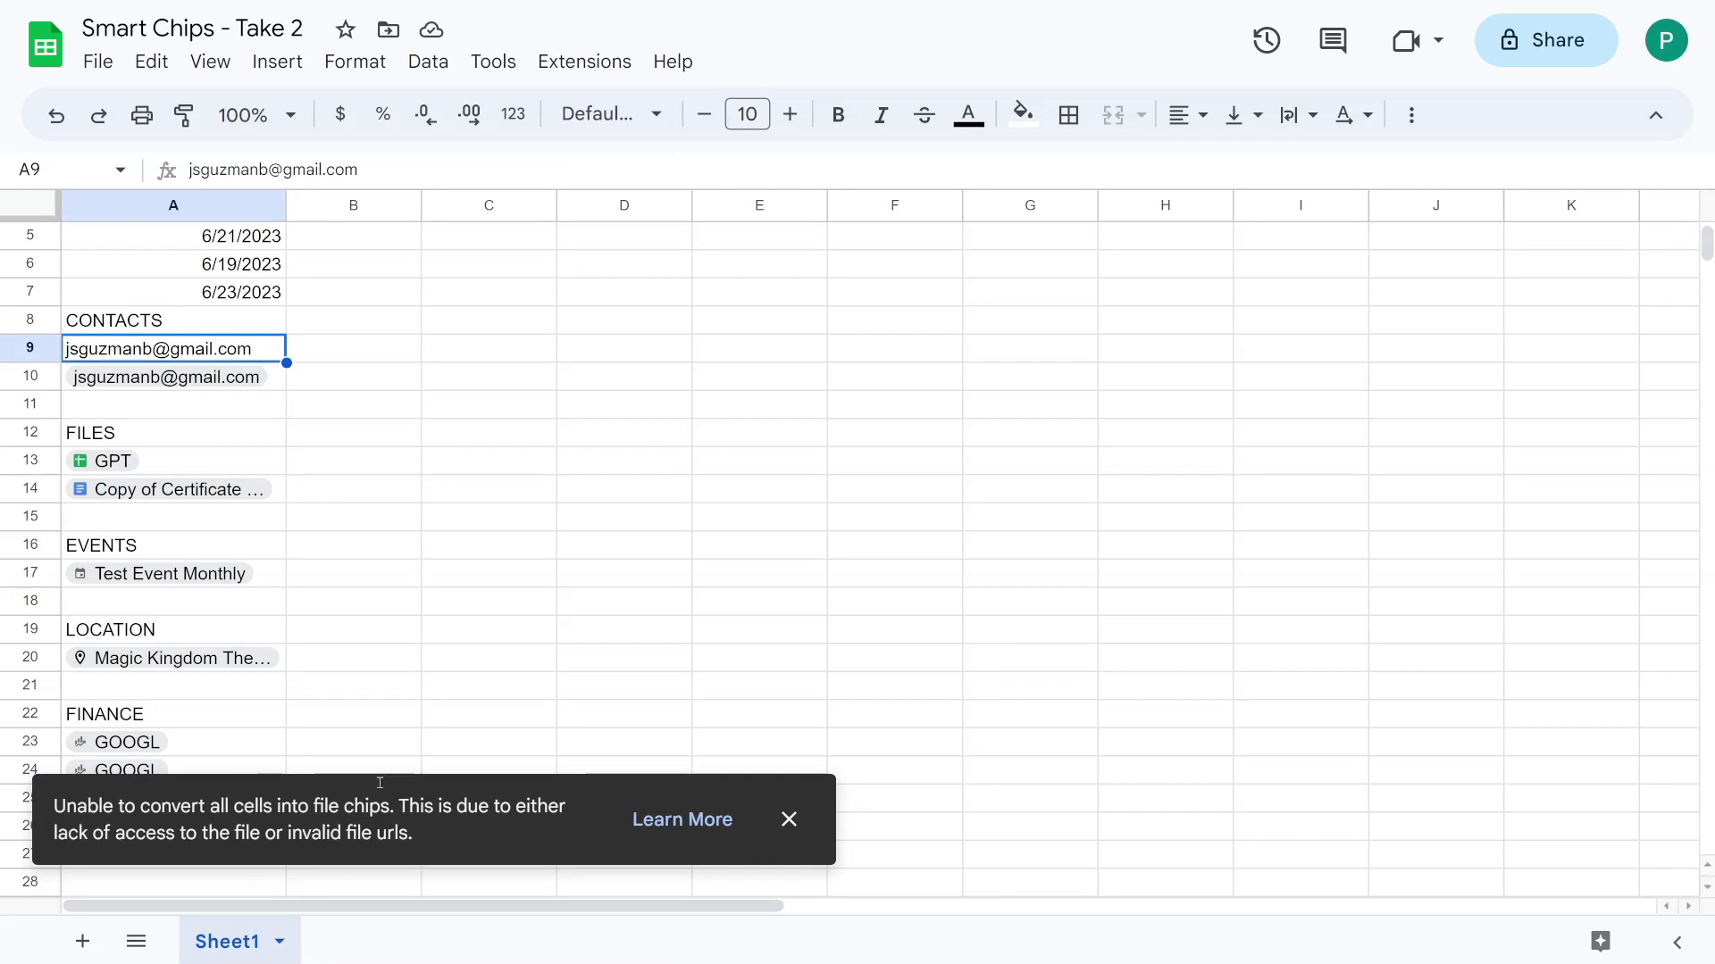
left_click(789, 819)
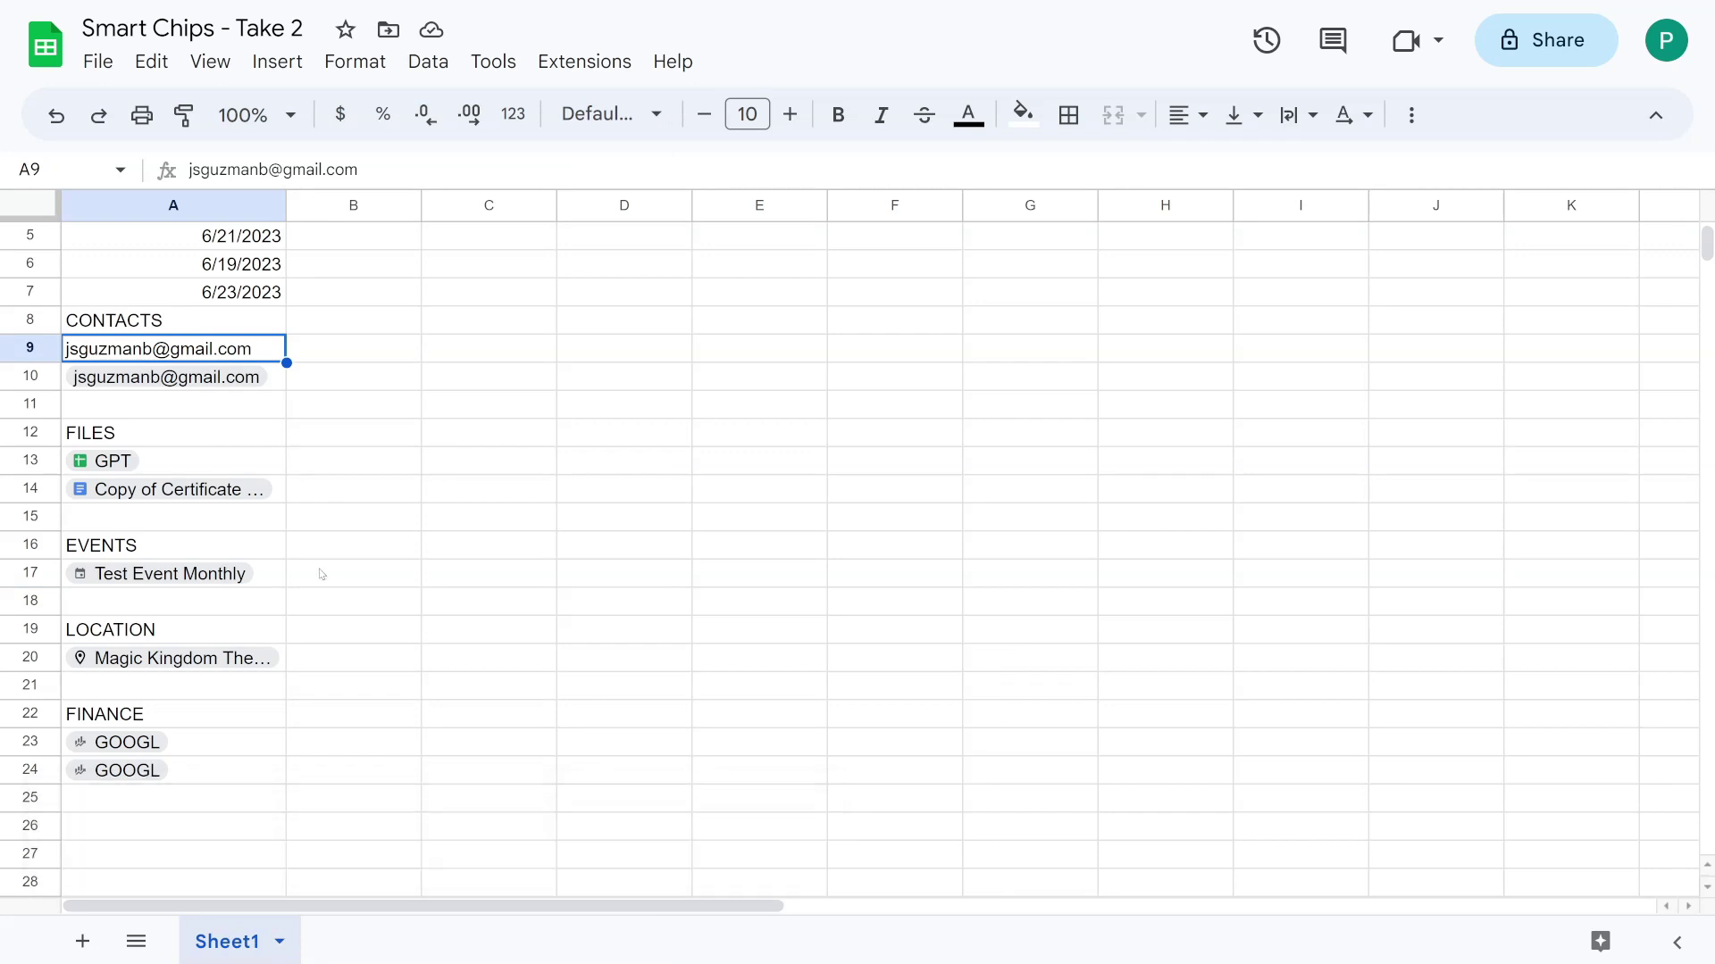
left_click(393, 404)
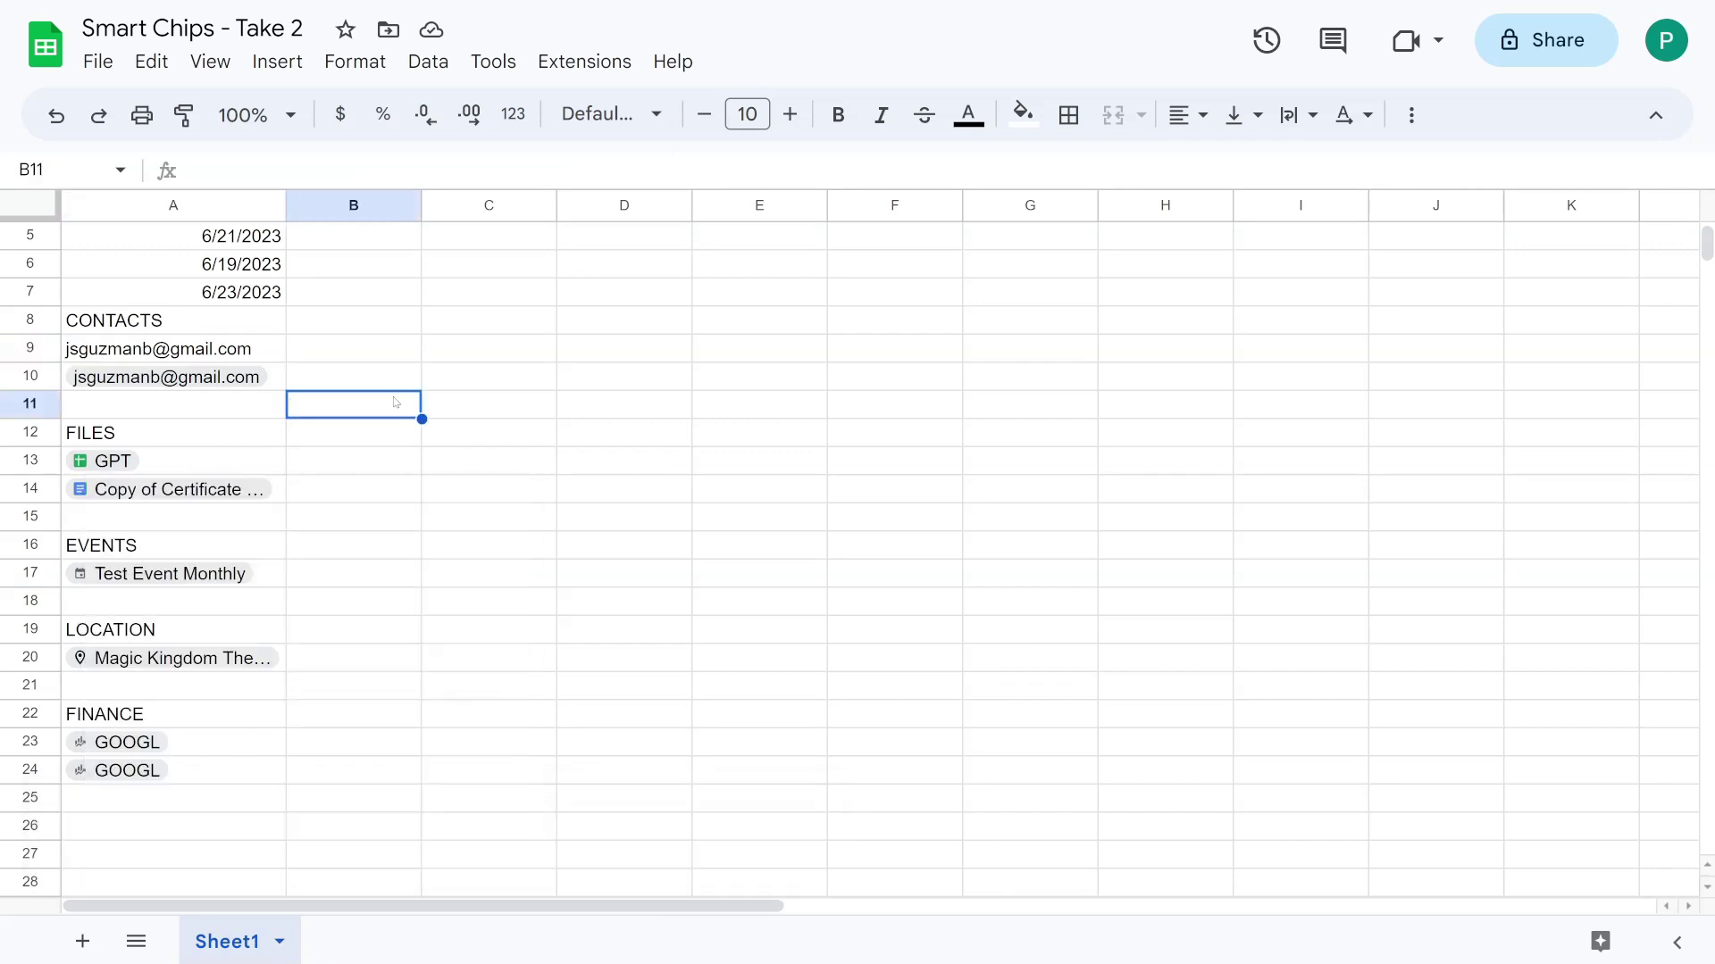
- Extract the Email and Name data from the people chip in cell A10 into the cells starting at Sheet1!B10
right_click(234, 377)
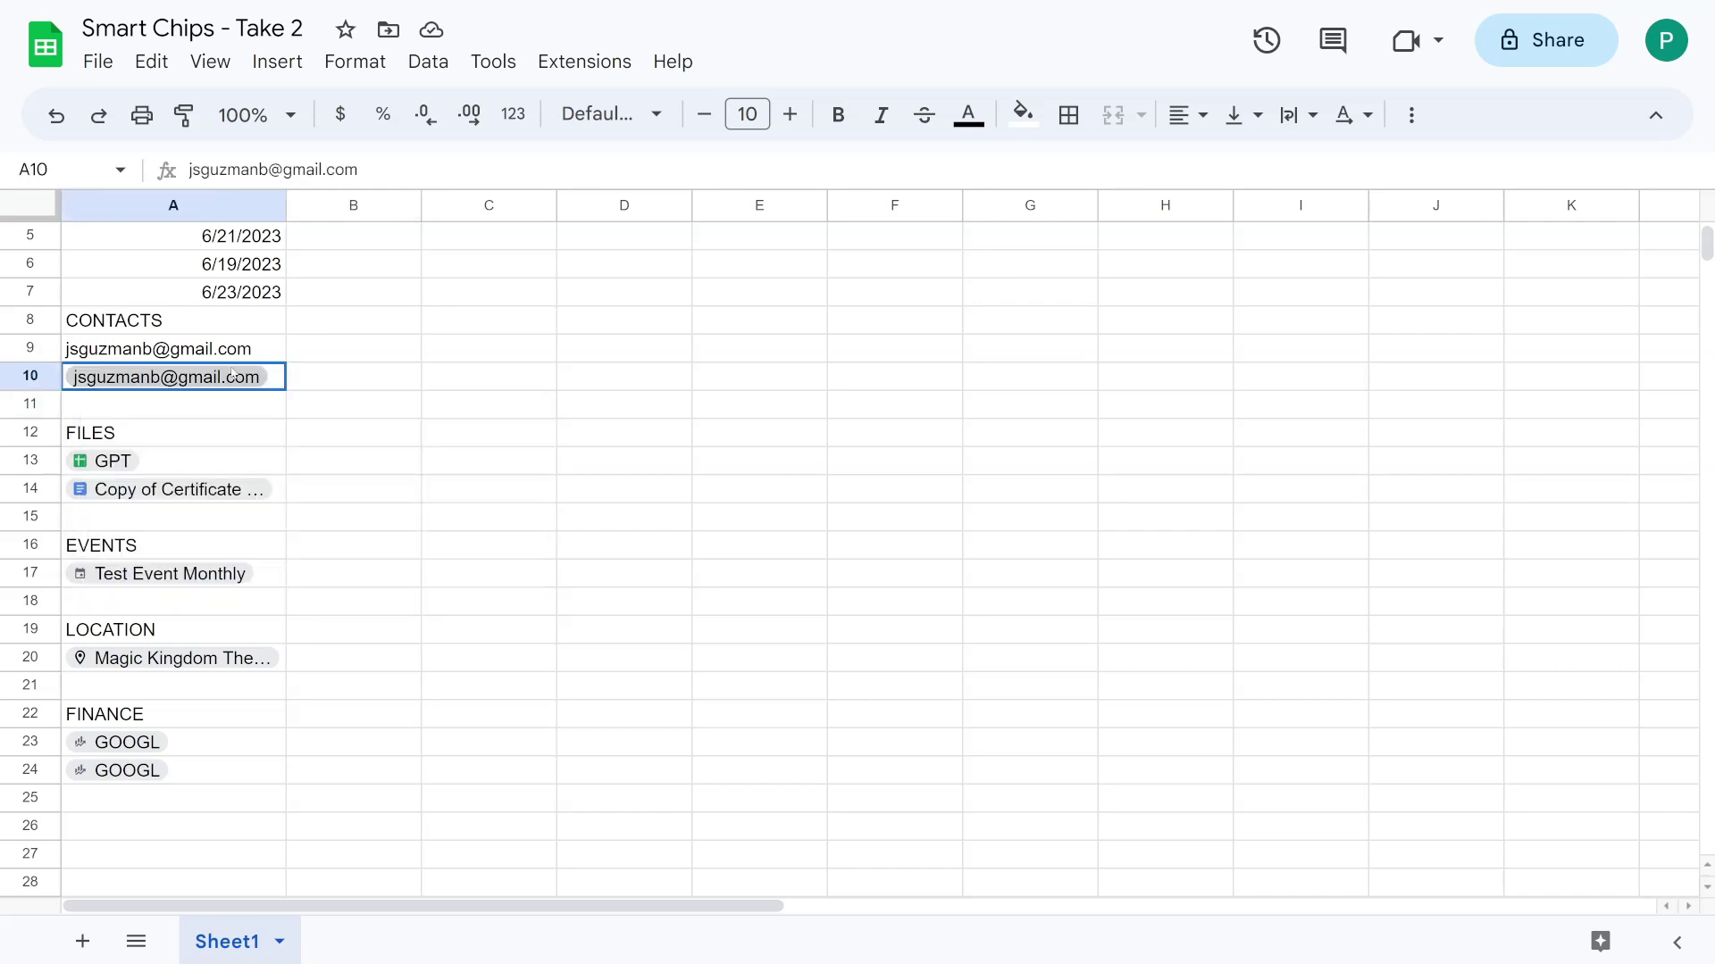
scroll(402, 536, "down", 2)
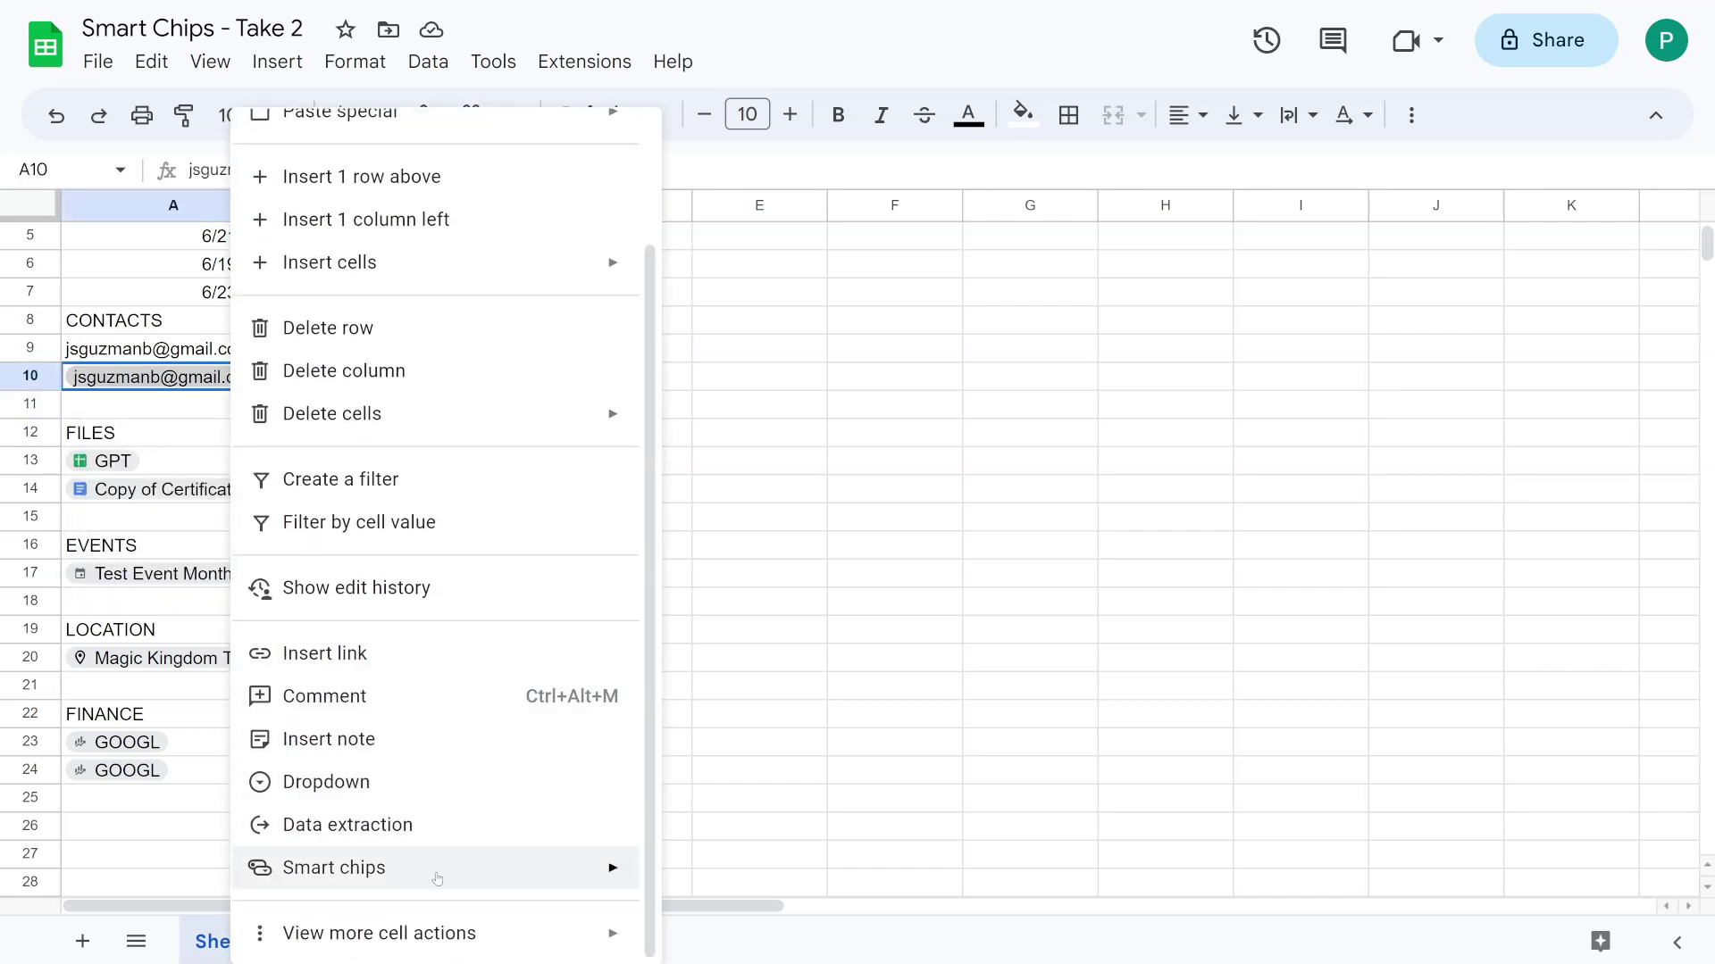
mouse_move(439, 878)
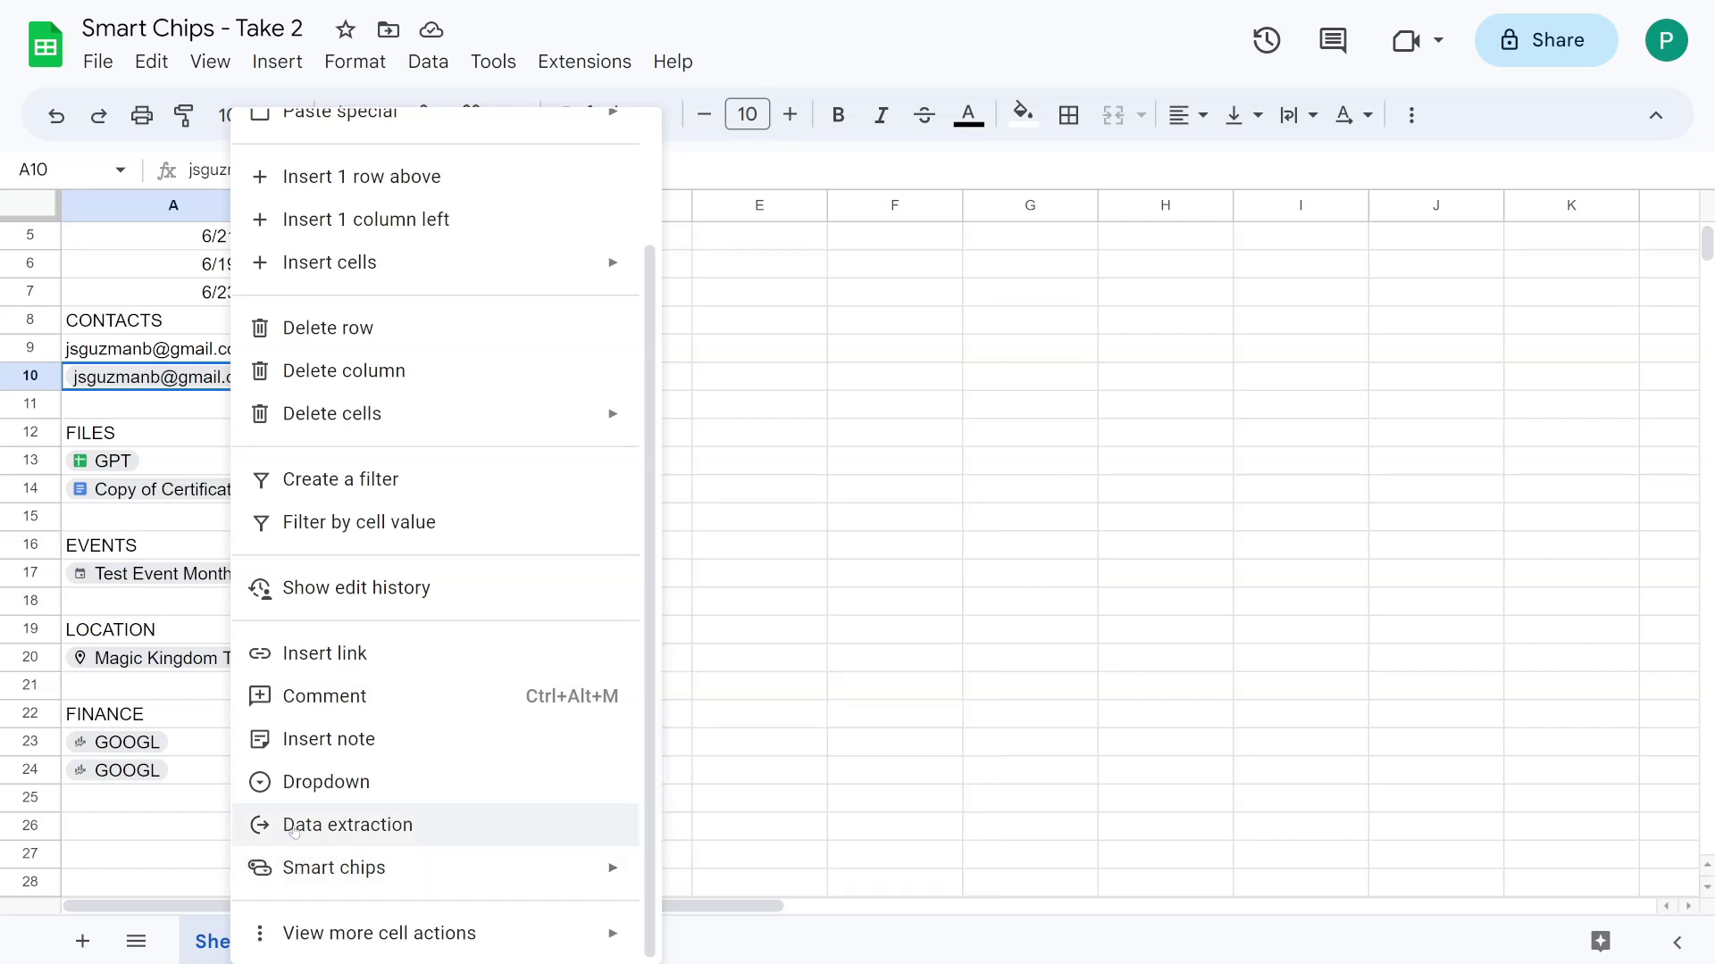
left_click(294, 827)
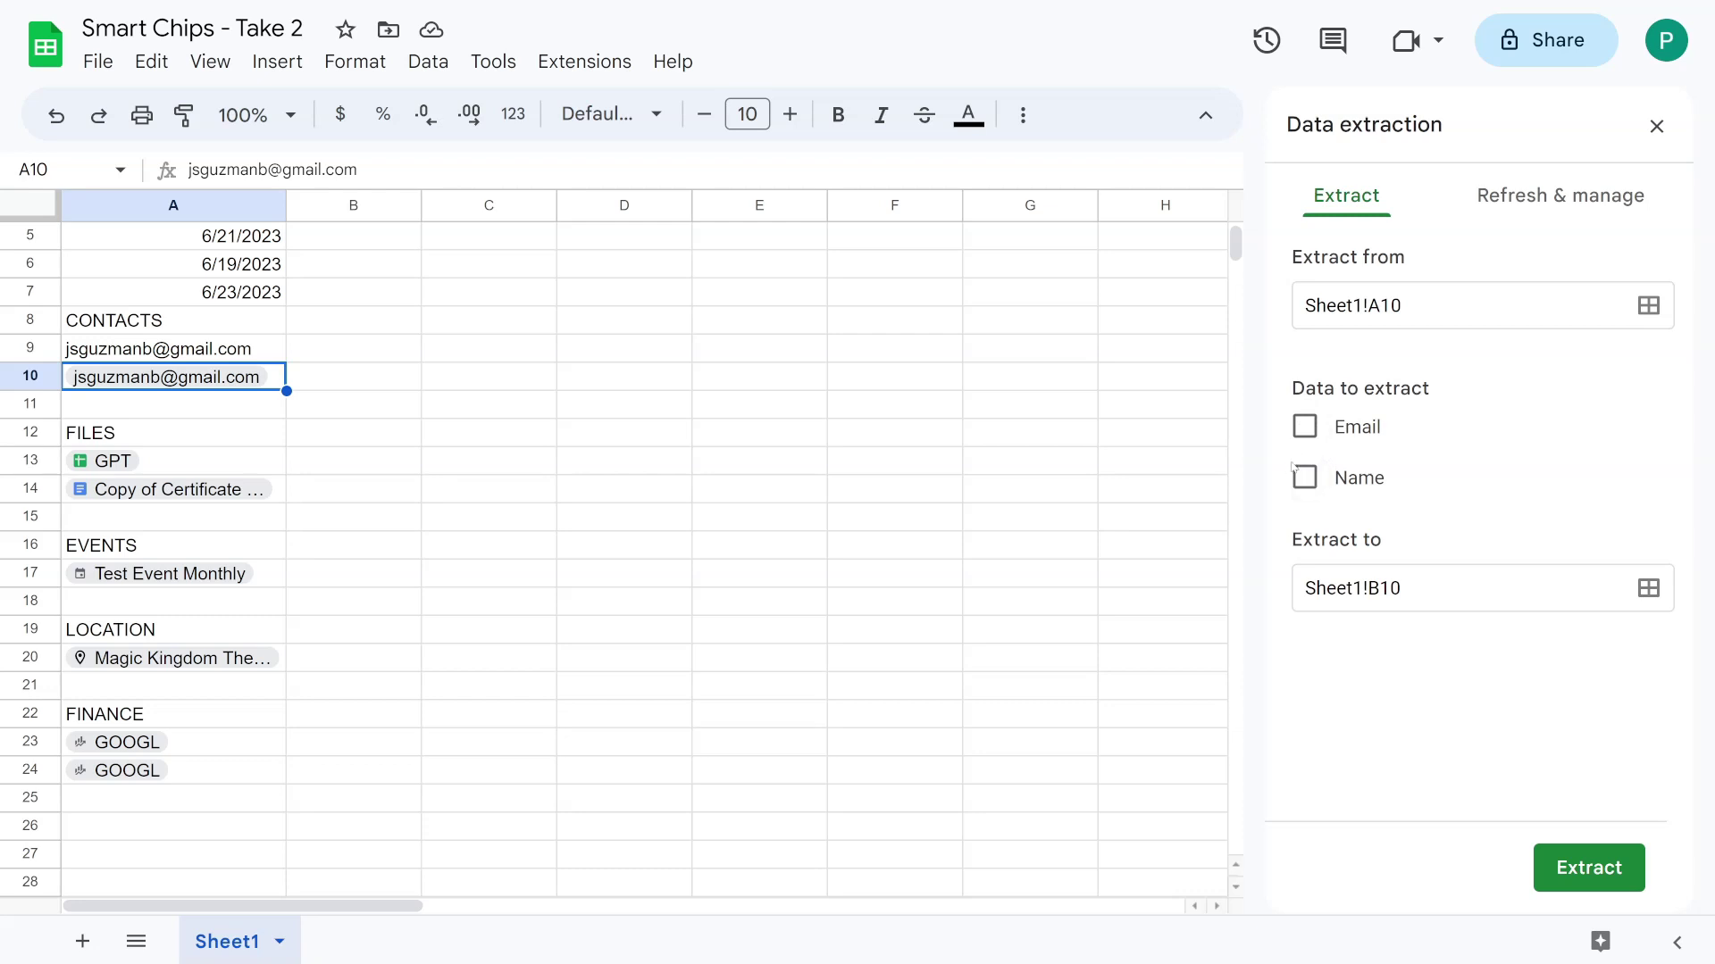
left_click(1305, 429)
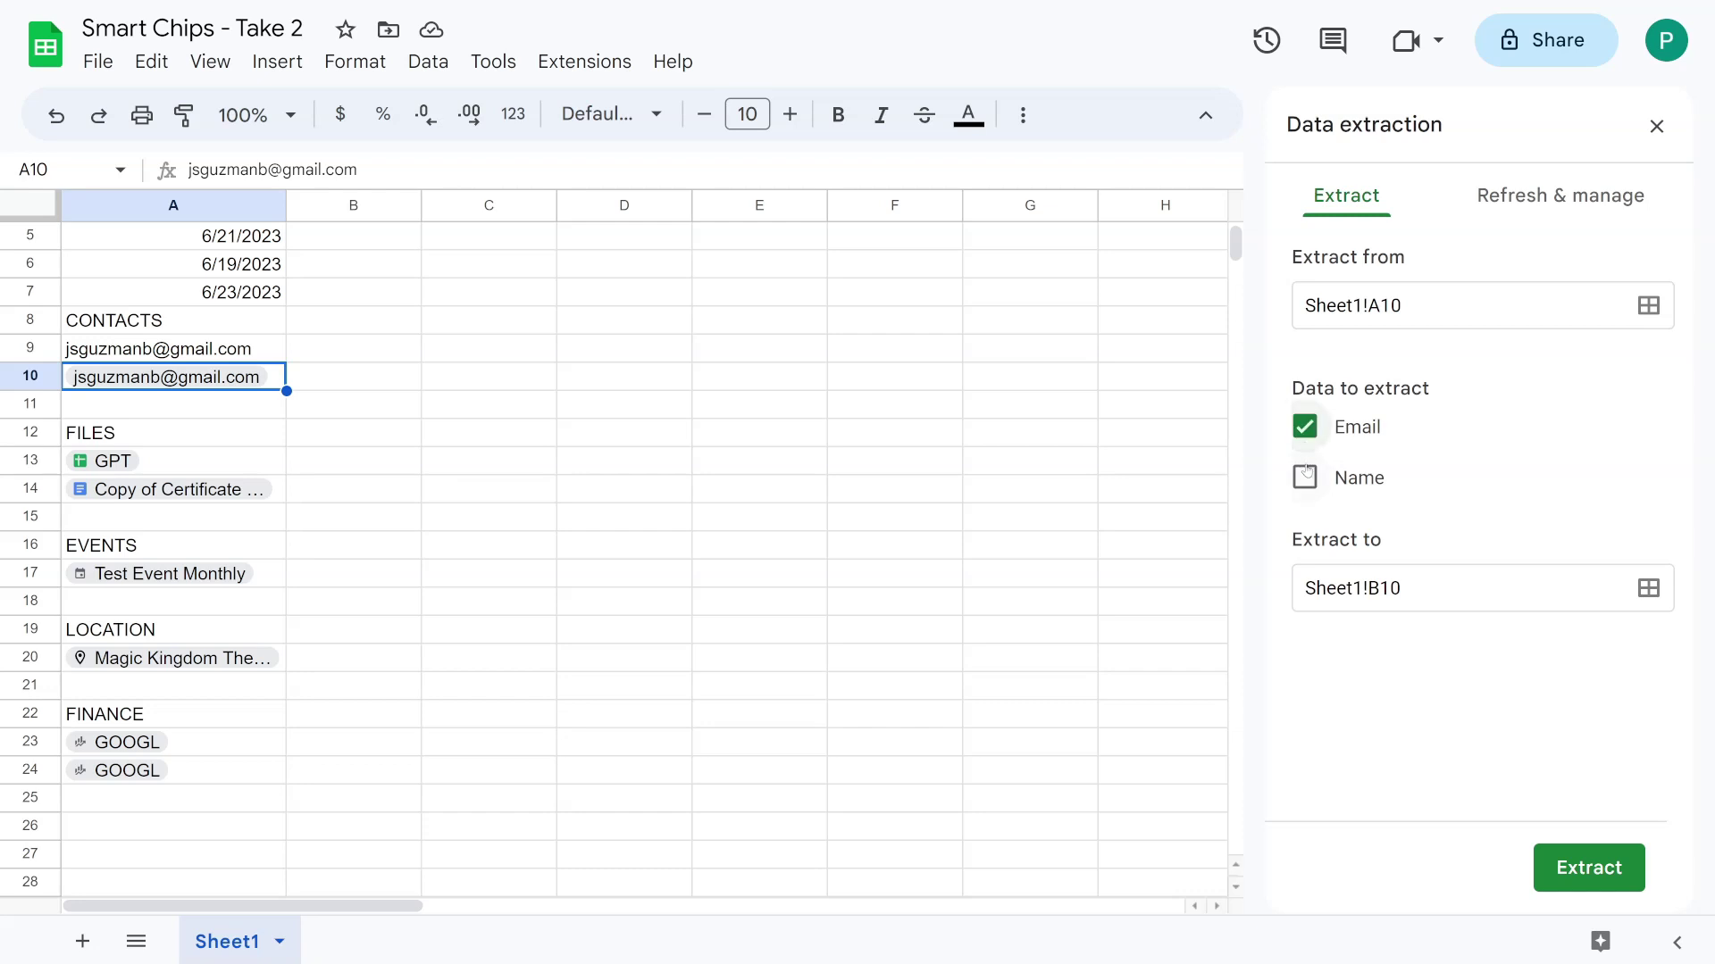
left_click(1305, 478)
left_click(1576, 855)
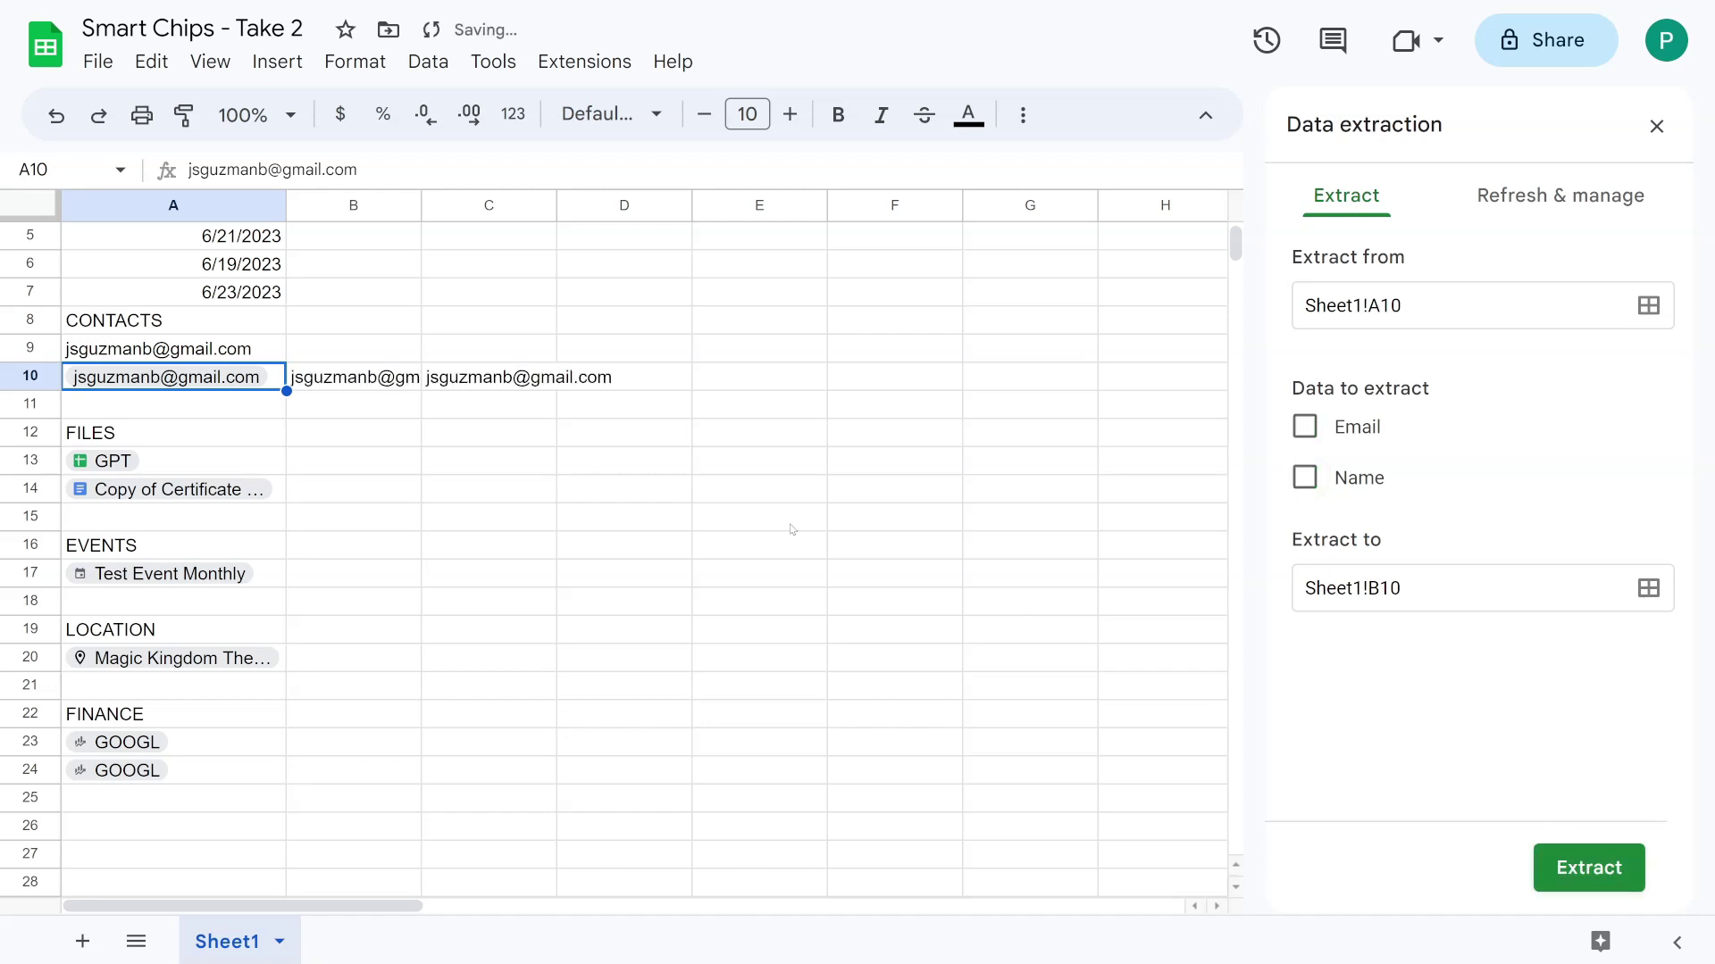
- Widen column B so that the extracted e-mail address in cell B10 fits
left_click(468, 416)
left_click_drag(422, 205, 500, 204)
scroll(536, 393, "up", 1)
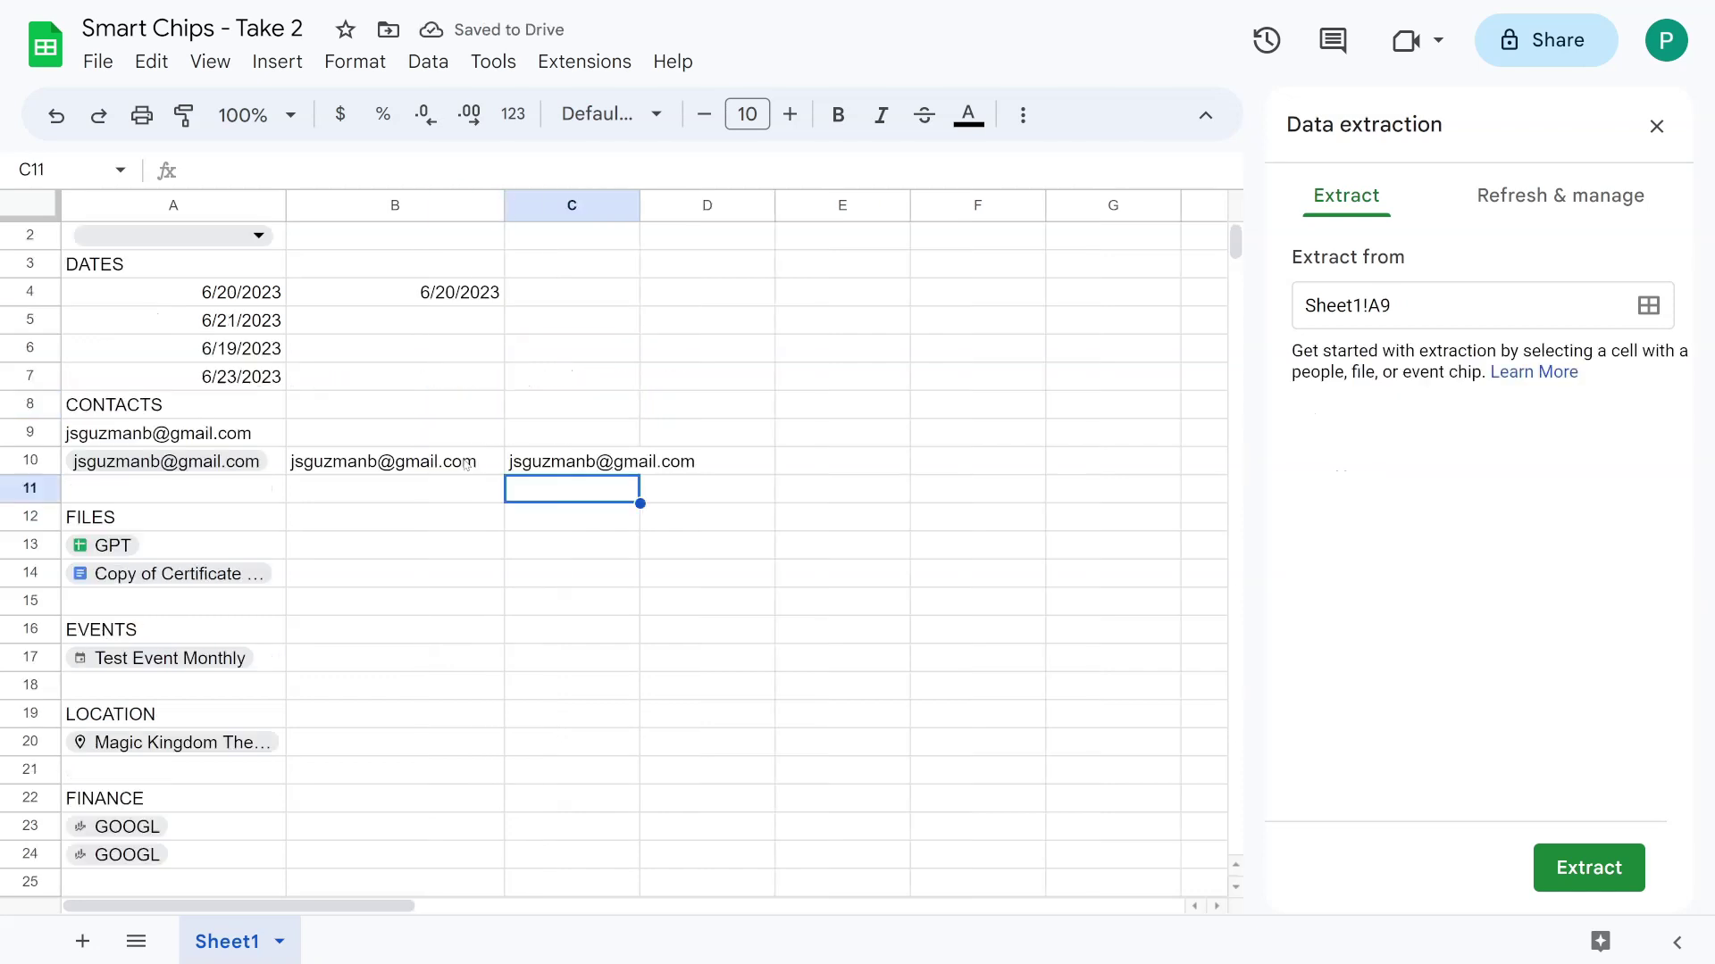
- Reopen the data extraction options for the people chip in cell A10 to review which data can be extracted
left_click(465, 464)
right_click(160, 461)
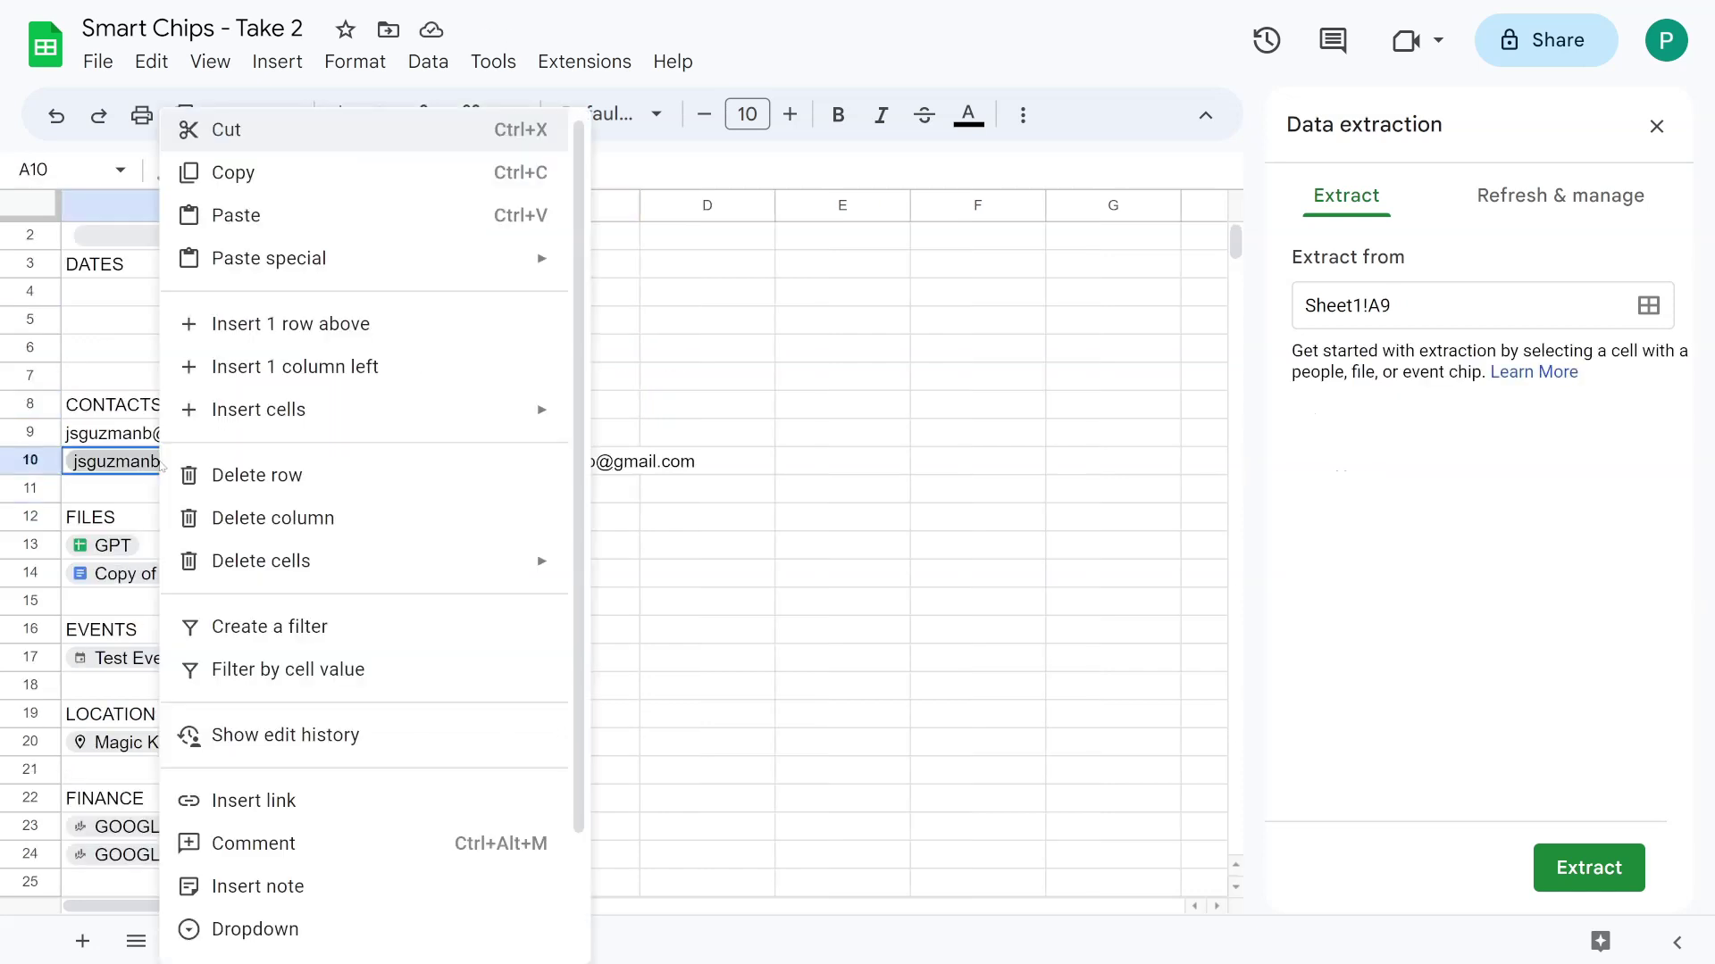
scroll(402, 875, "down", 2)
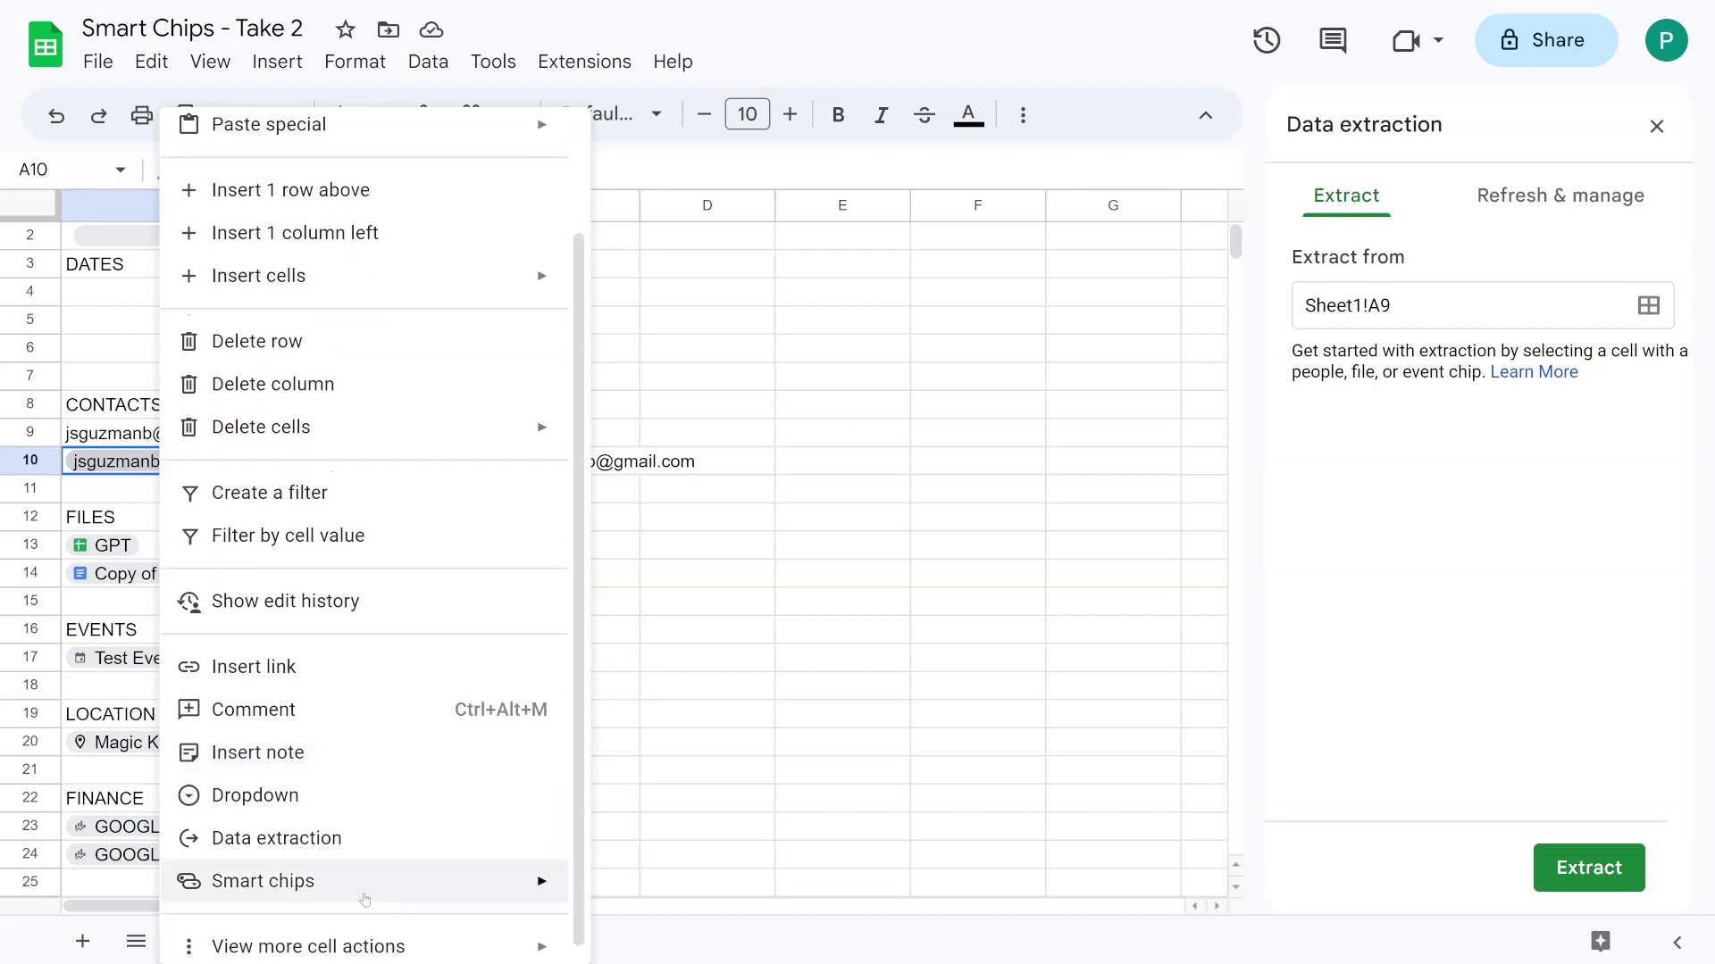
left_click(343, 856)
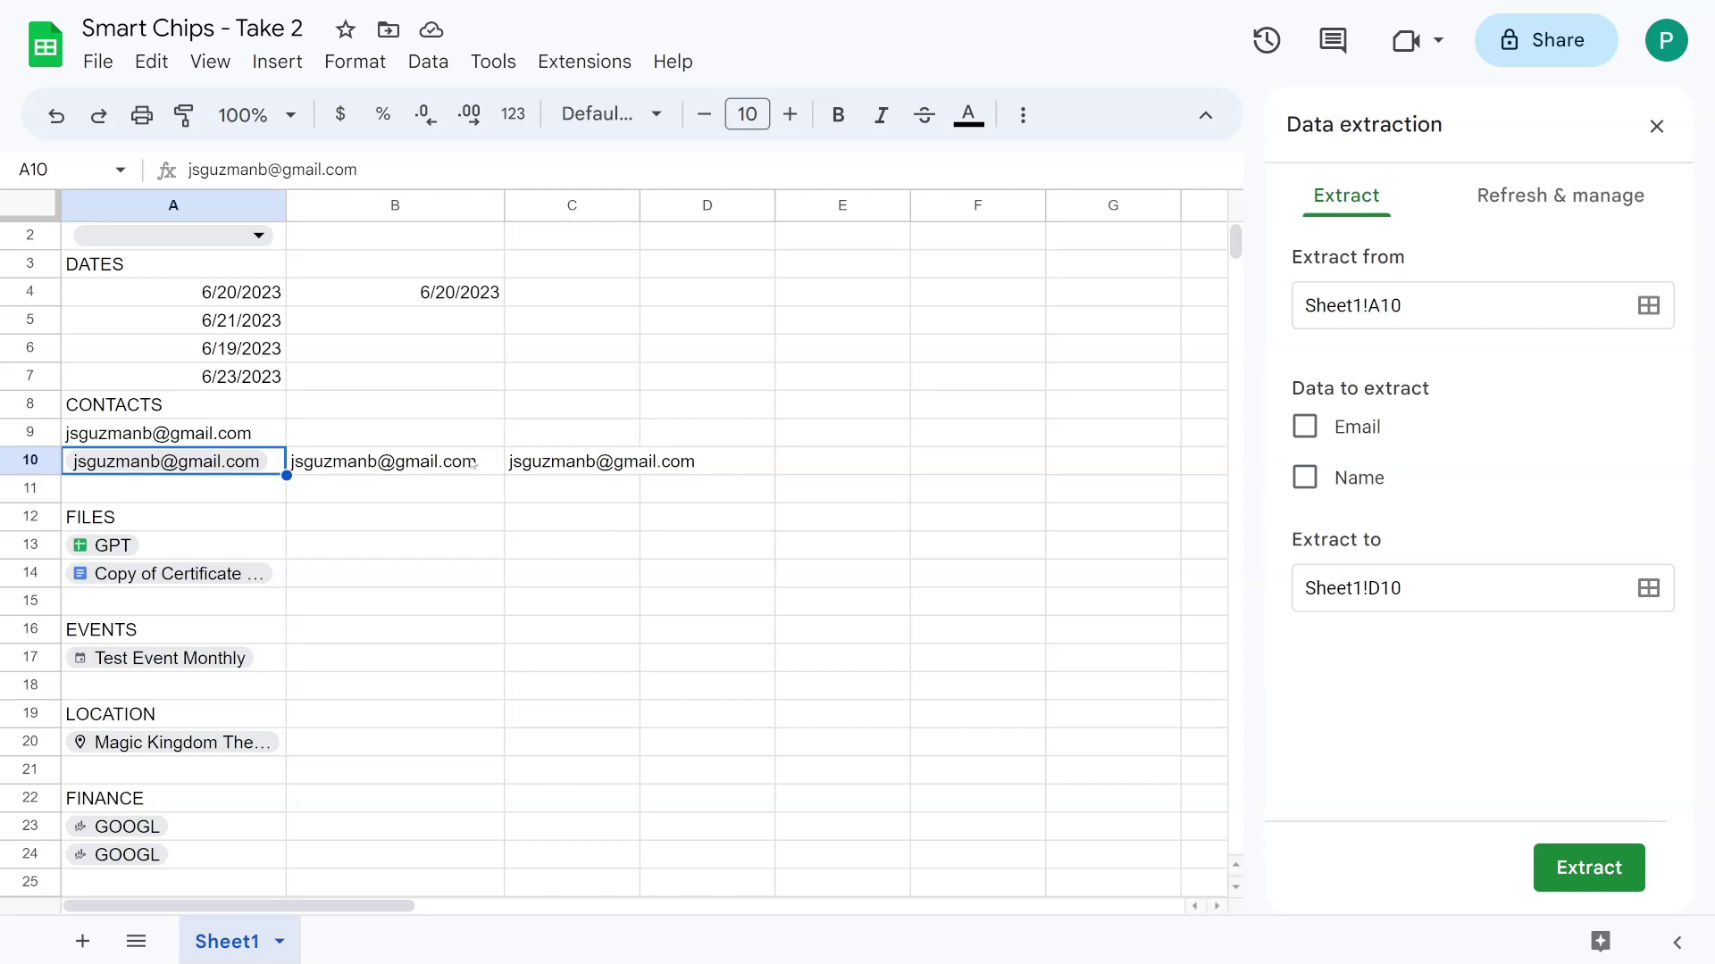
- Extract the File name, MIME Type and URL from the GPT file chip in cell A13 into the cells starting at Sheet1!B13
left_click_drag(474, 464, 554, 464)
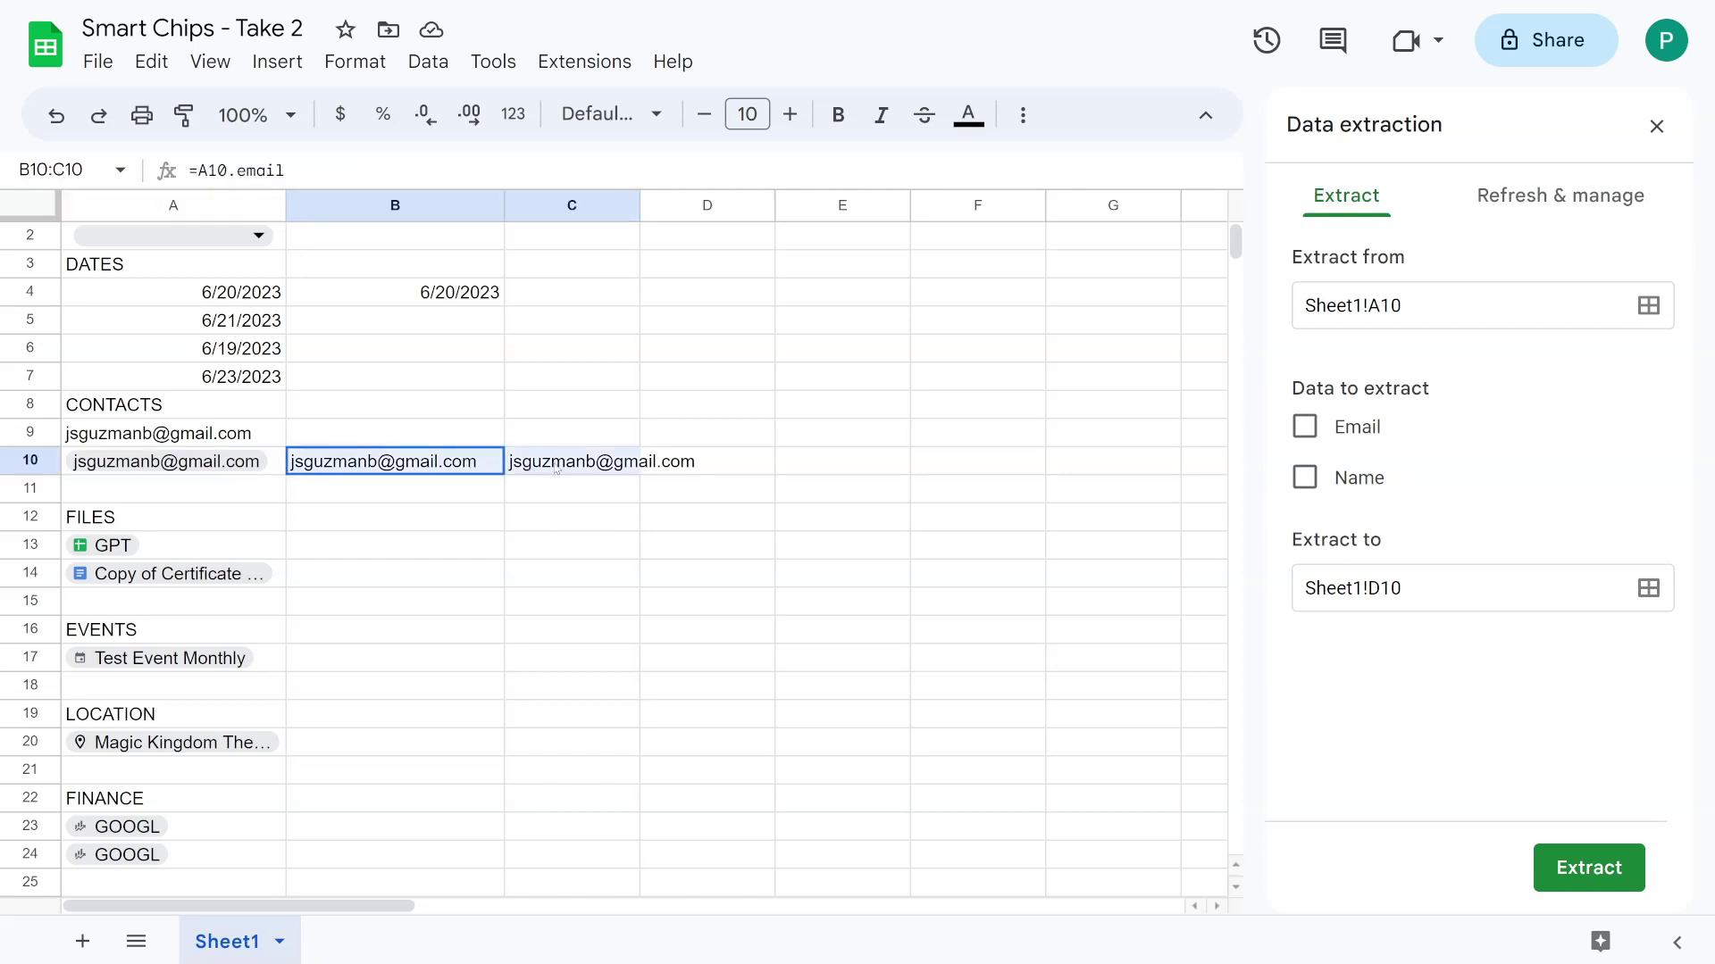
left_click(116, 547)
right_click(116, 547)
scroll(264, 661, "down", 1)
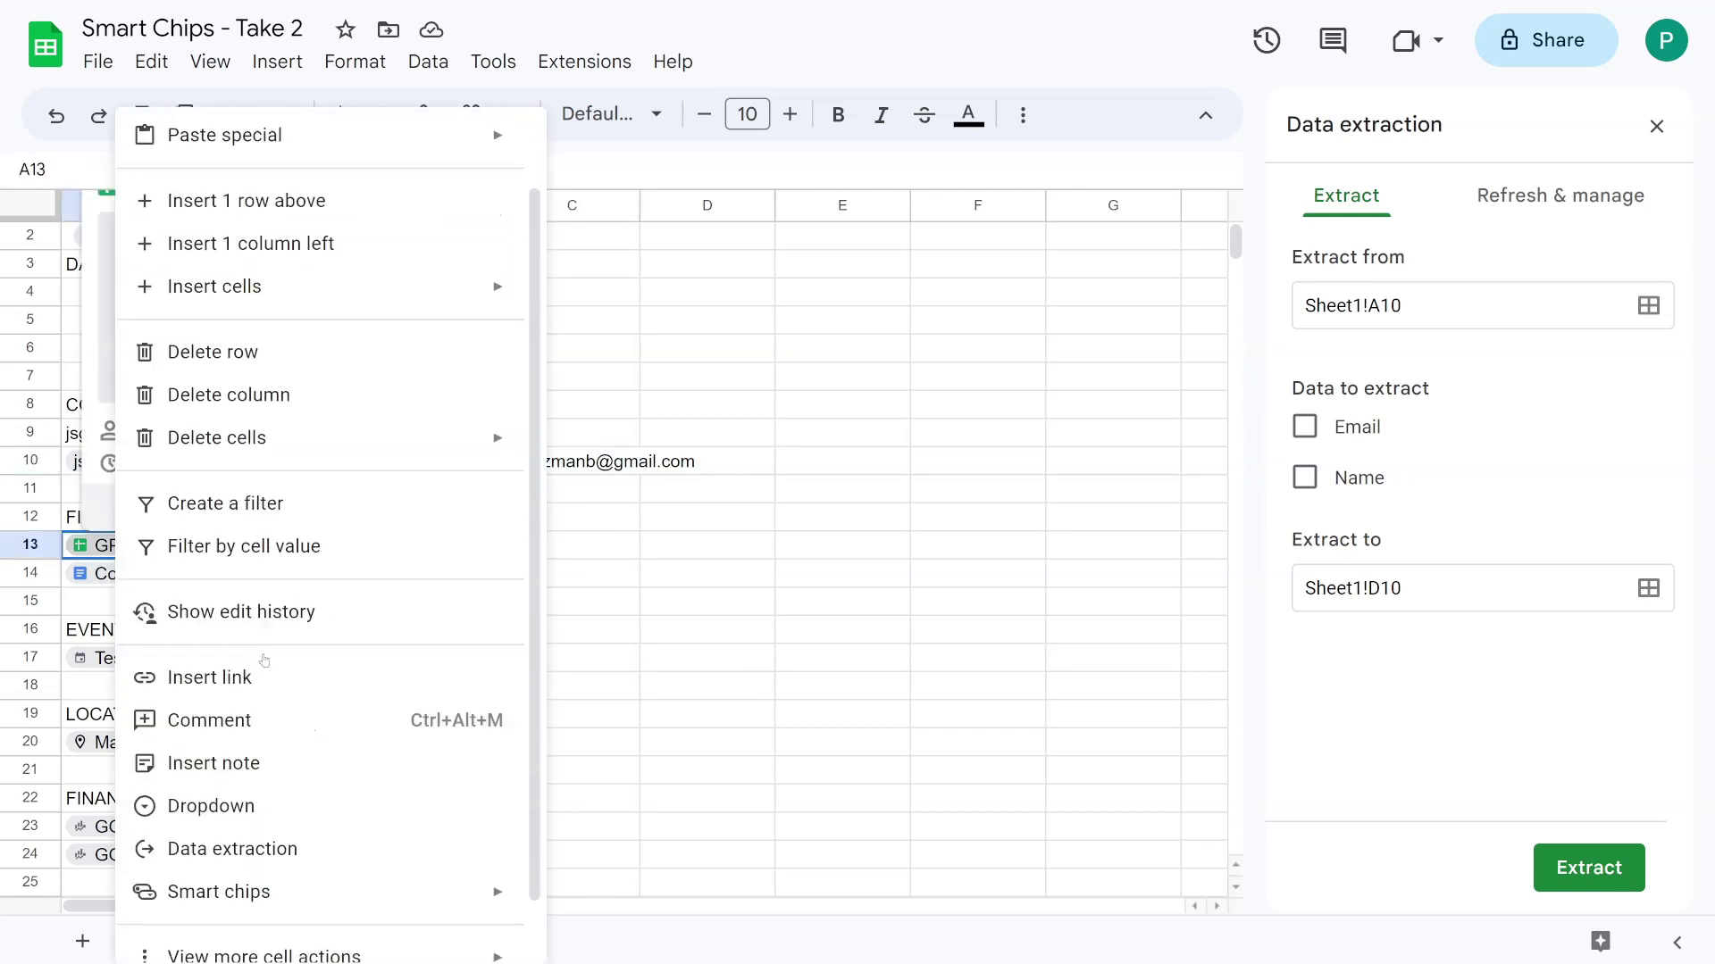
left_click(349, 843)
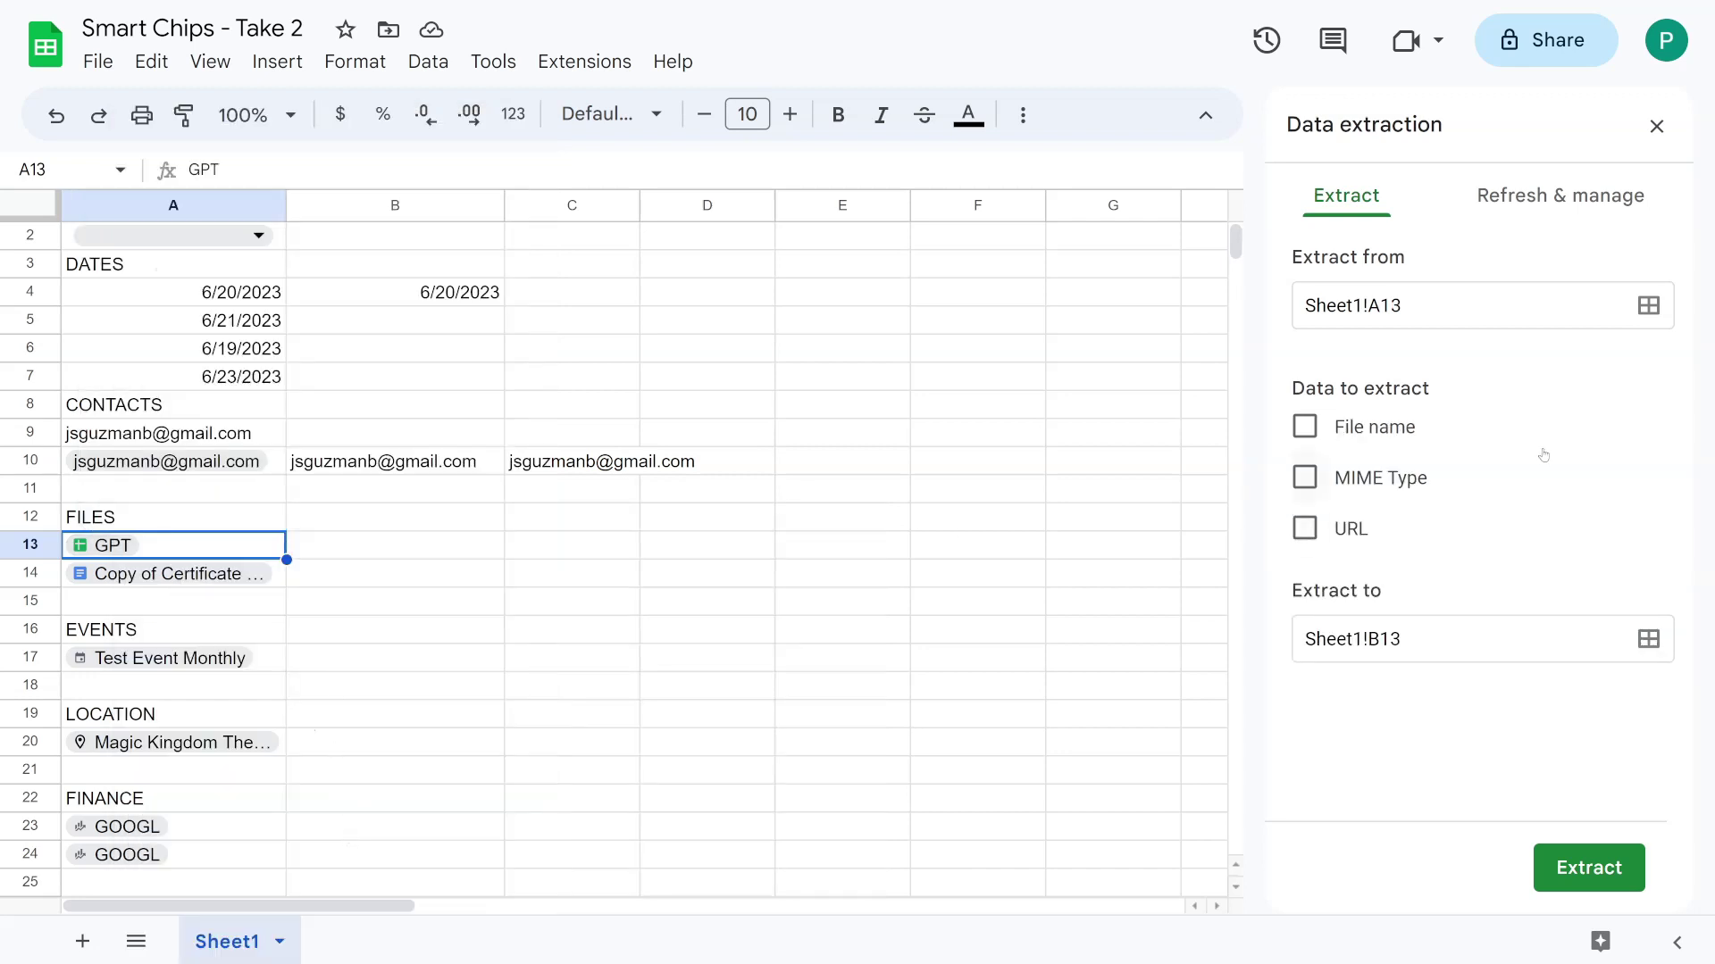
left_click(1305, 426)
left_click(1303, 479)
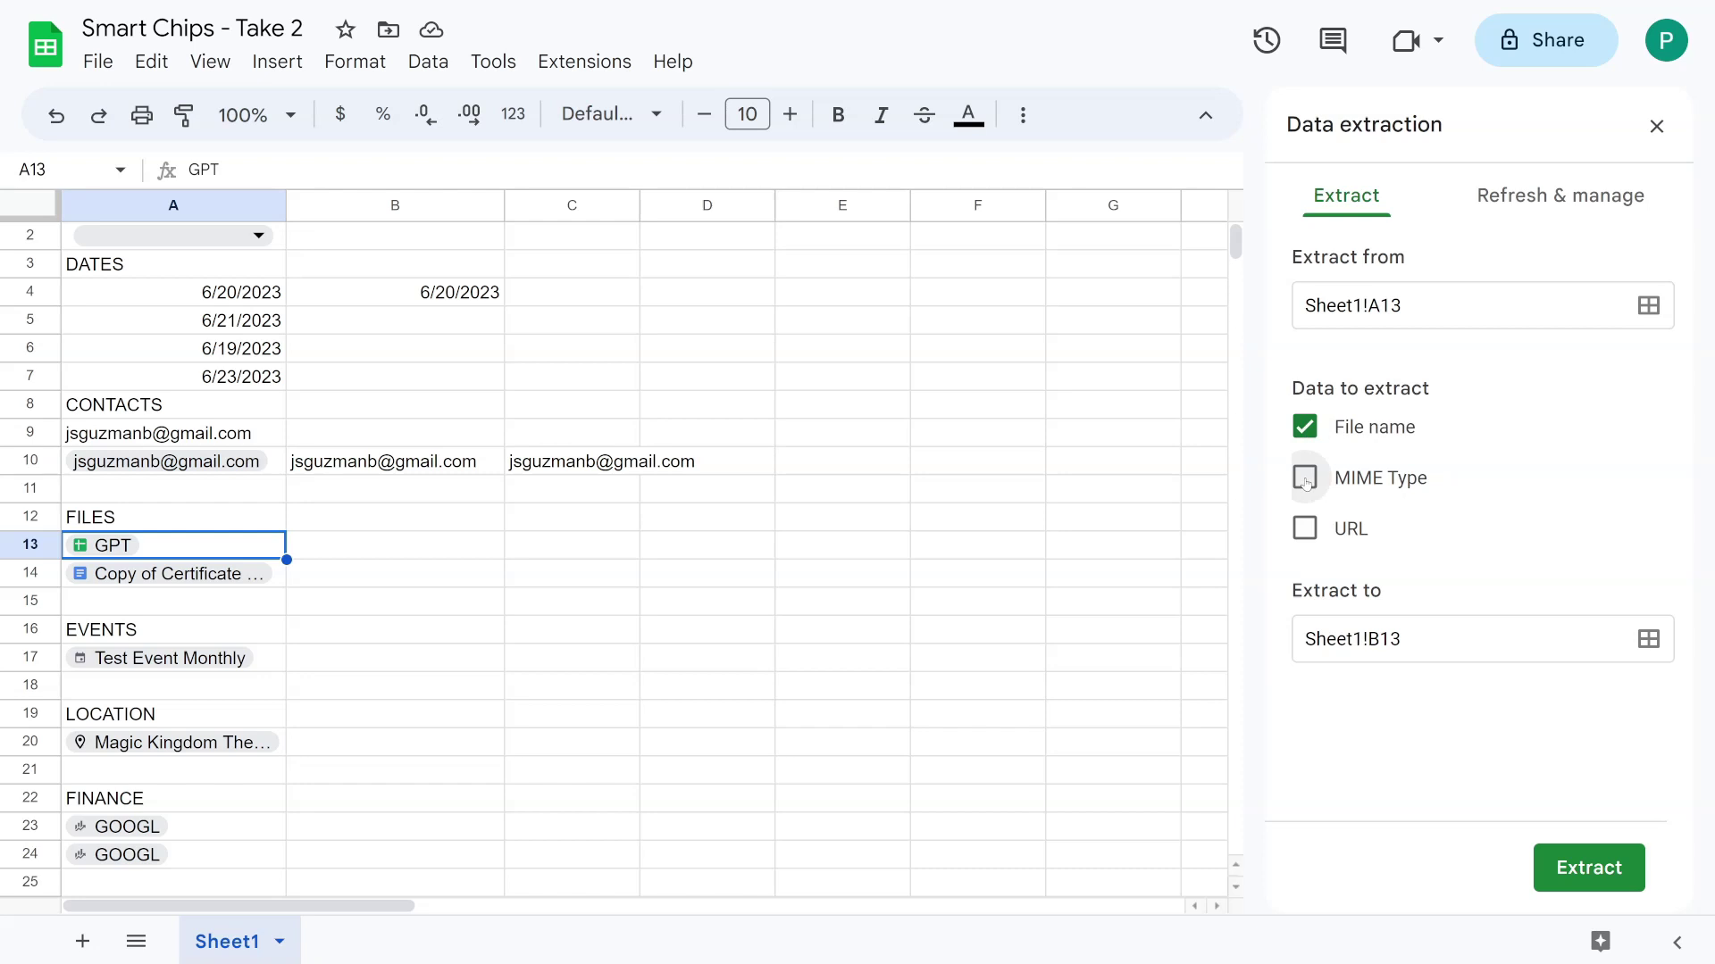
left_click(1306, 528)
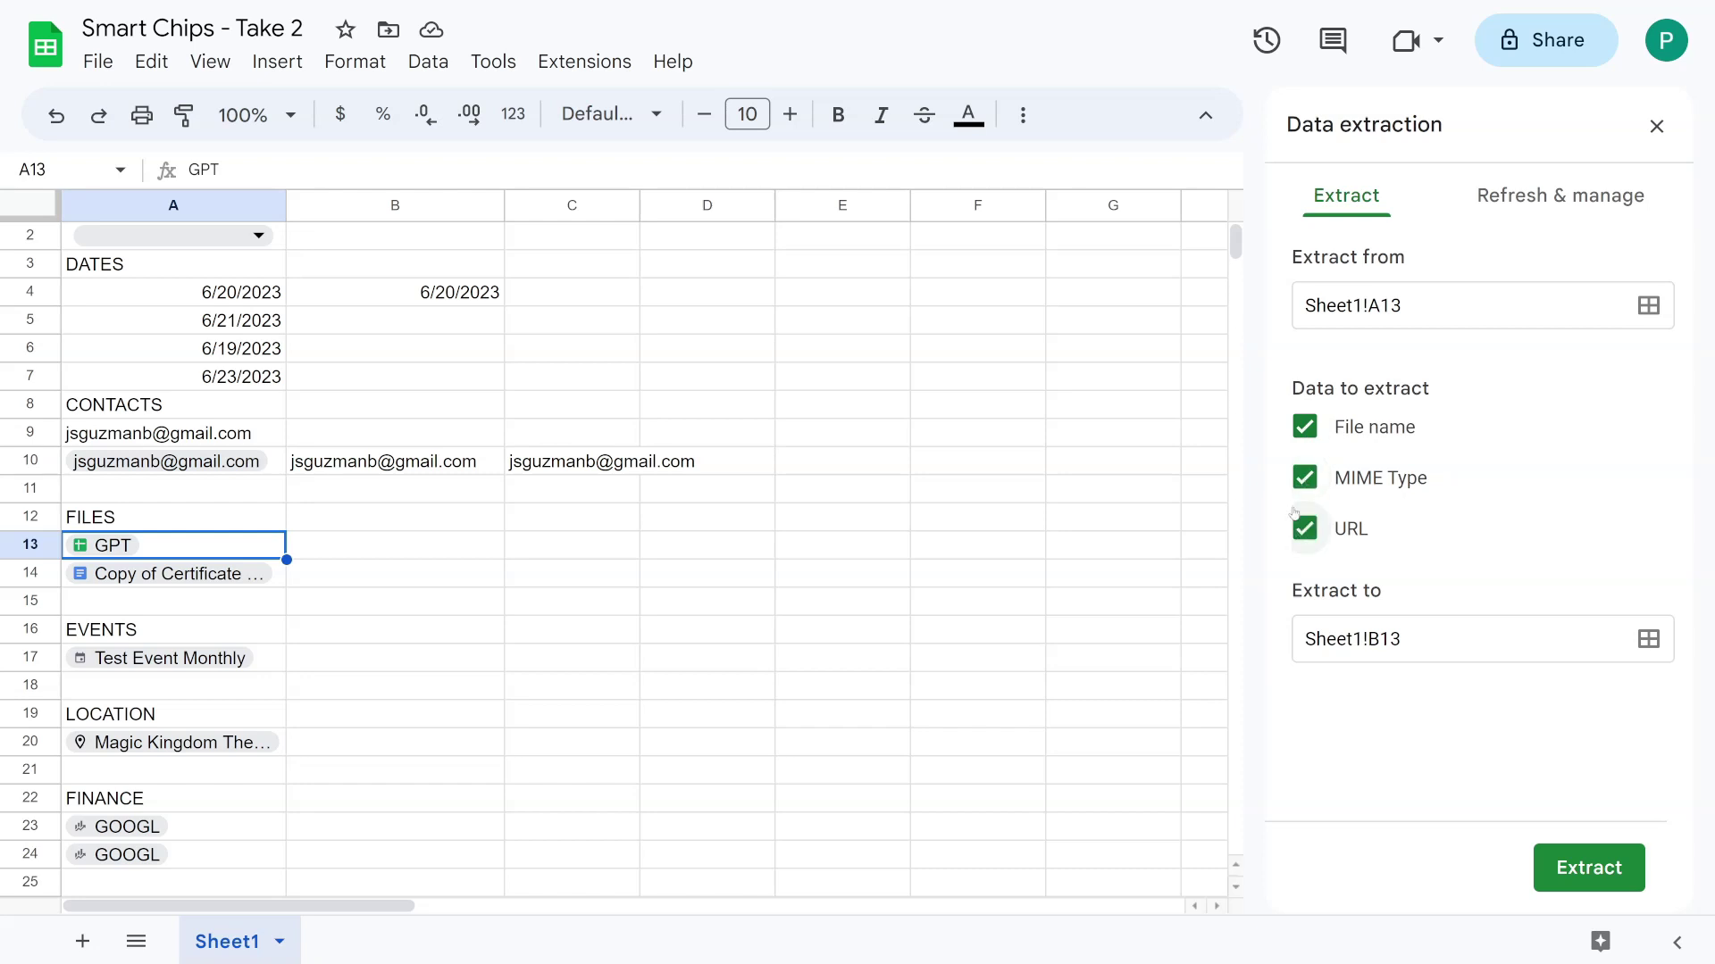
left_click(1598, 871)
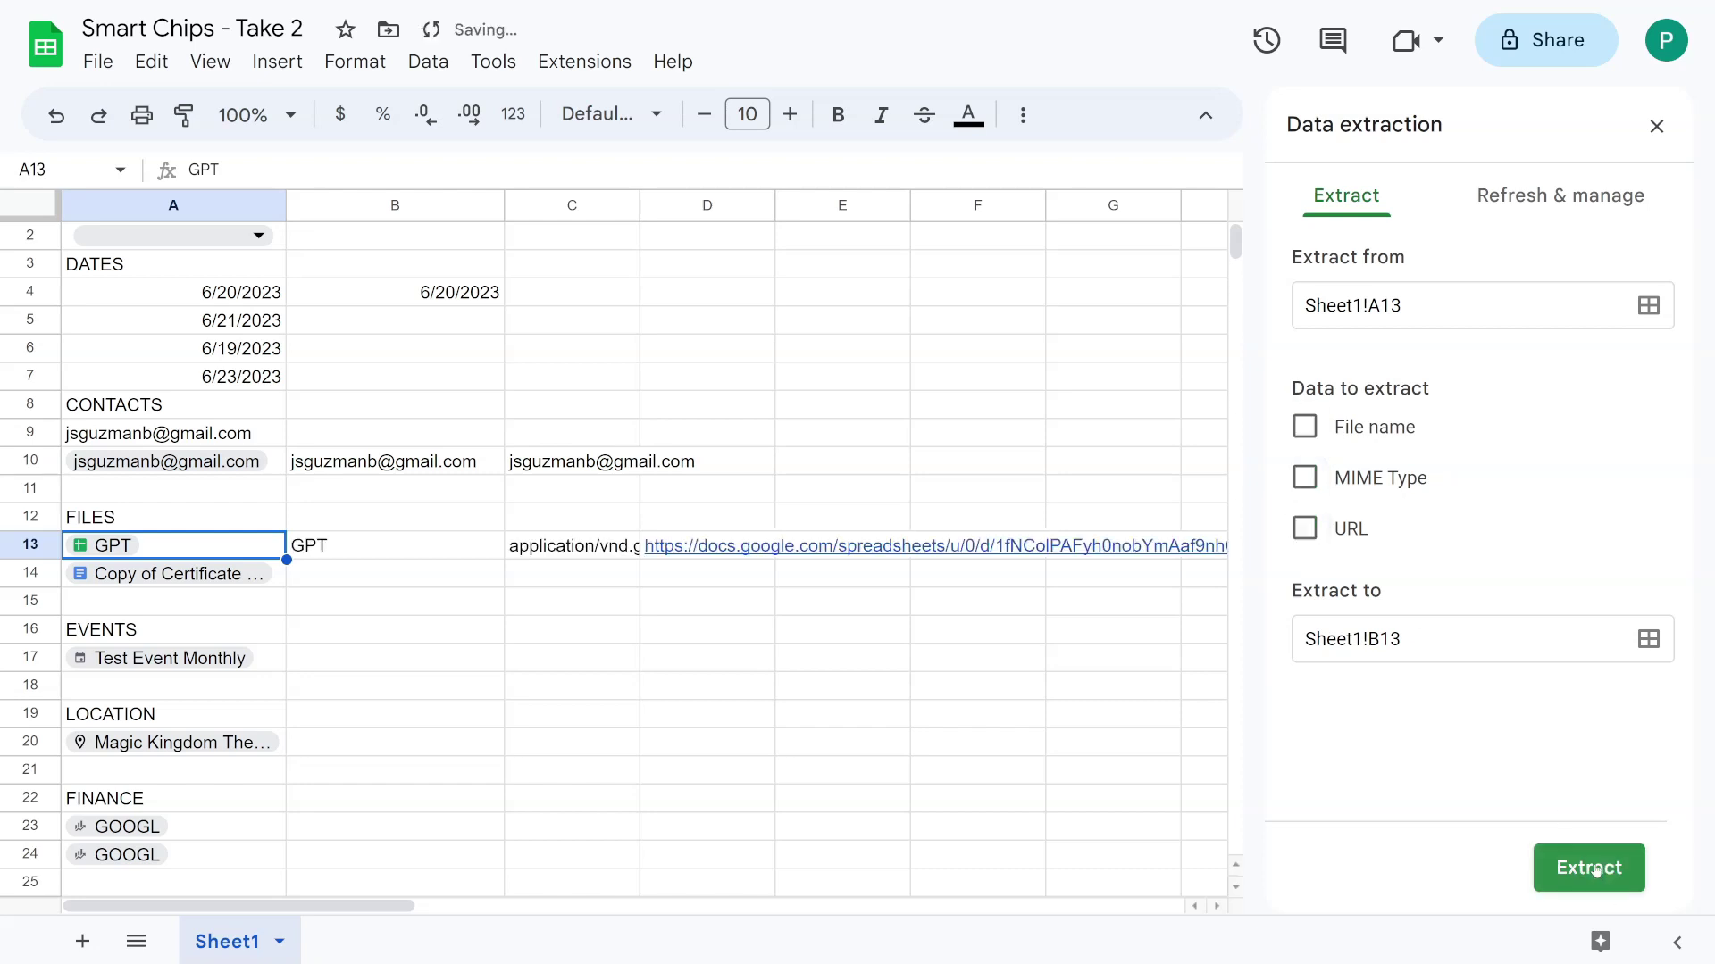
- Inspect the extracted file name, MIME type and URL in cells B13, C13 and D13 one after another
left_click(377, 557)
left_click(560, 547)
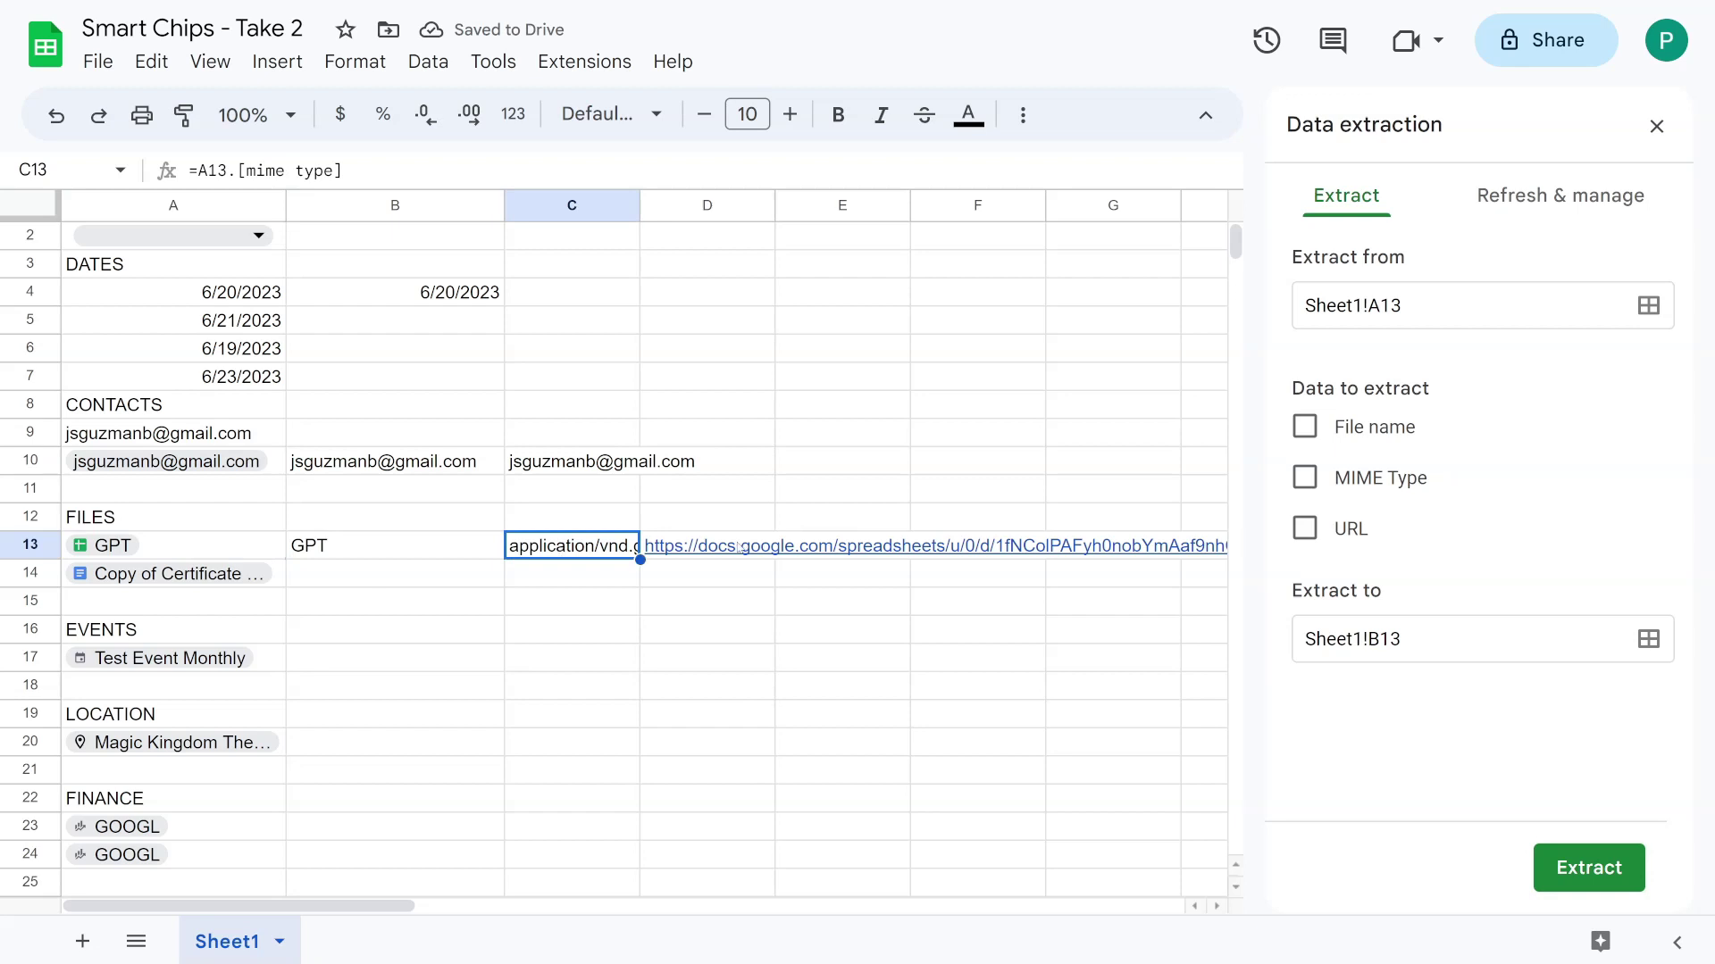
left_click(681, 550)
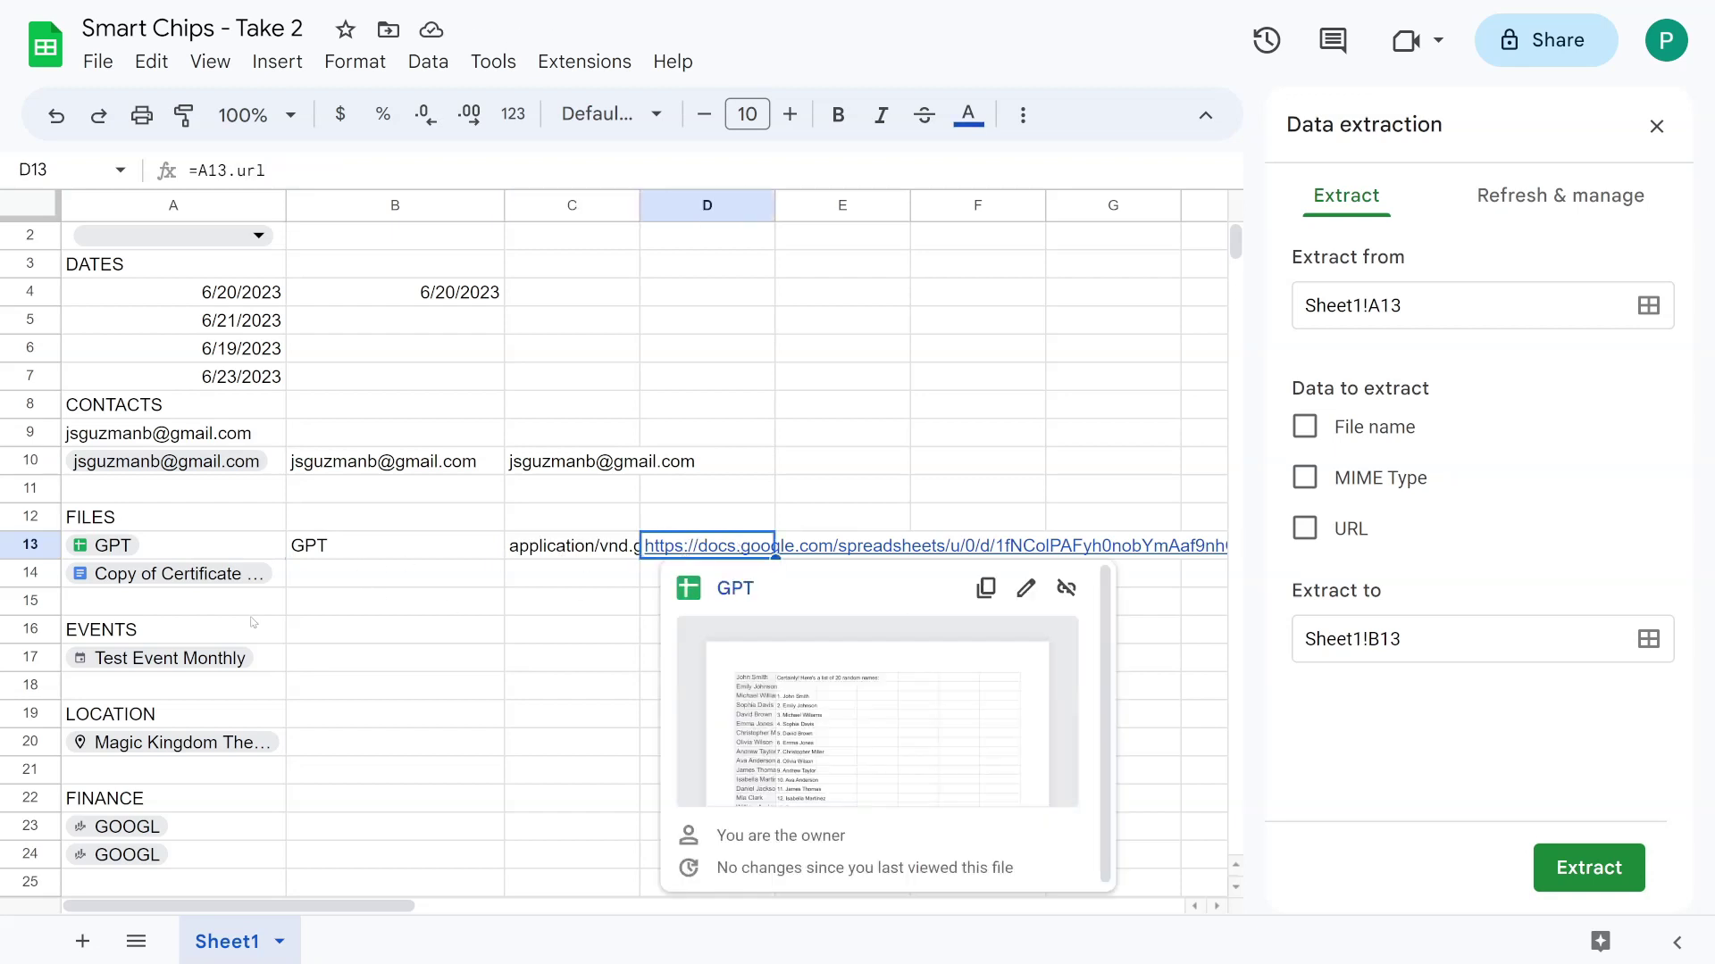
- Extract the Summary and URL from the Test Event Monthly chip in cell A17 into the cells starting at Sheet1!B17
right_click(186, 657)
scroll(382, 750, "down", 2)
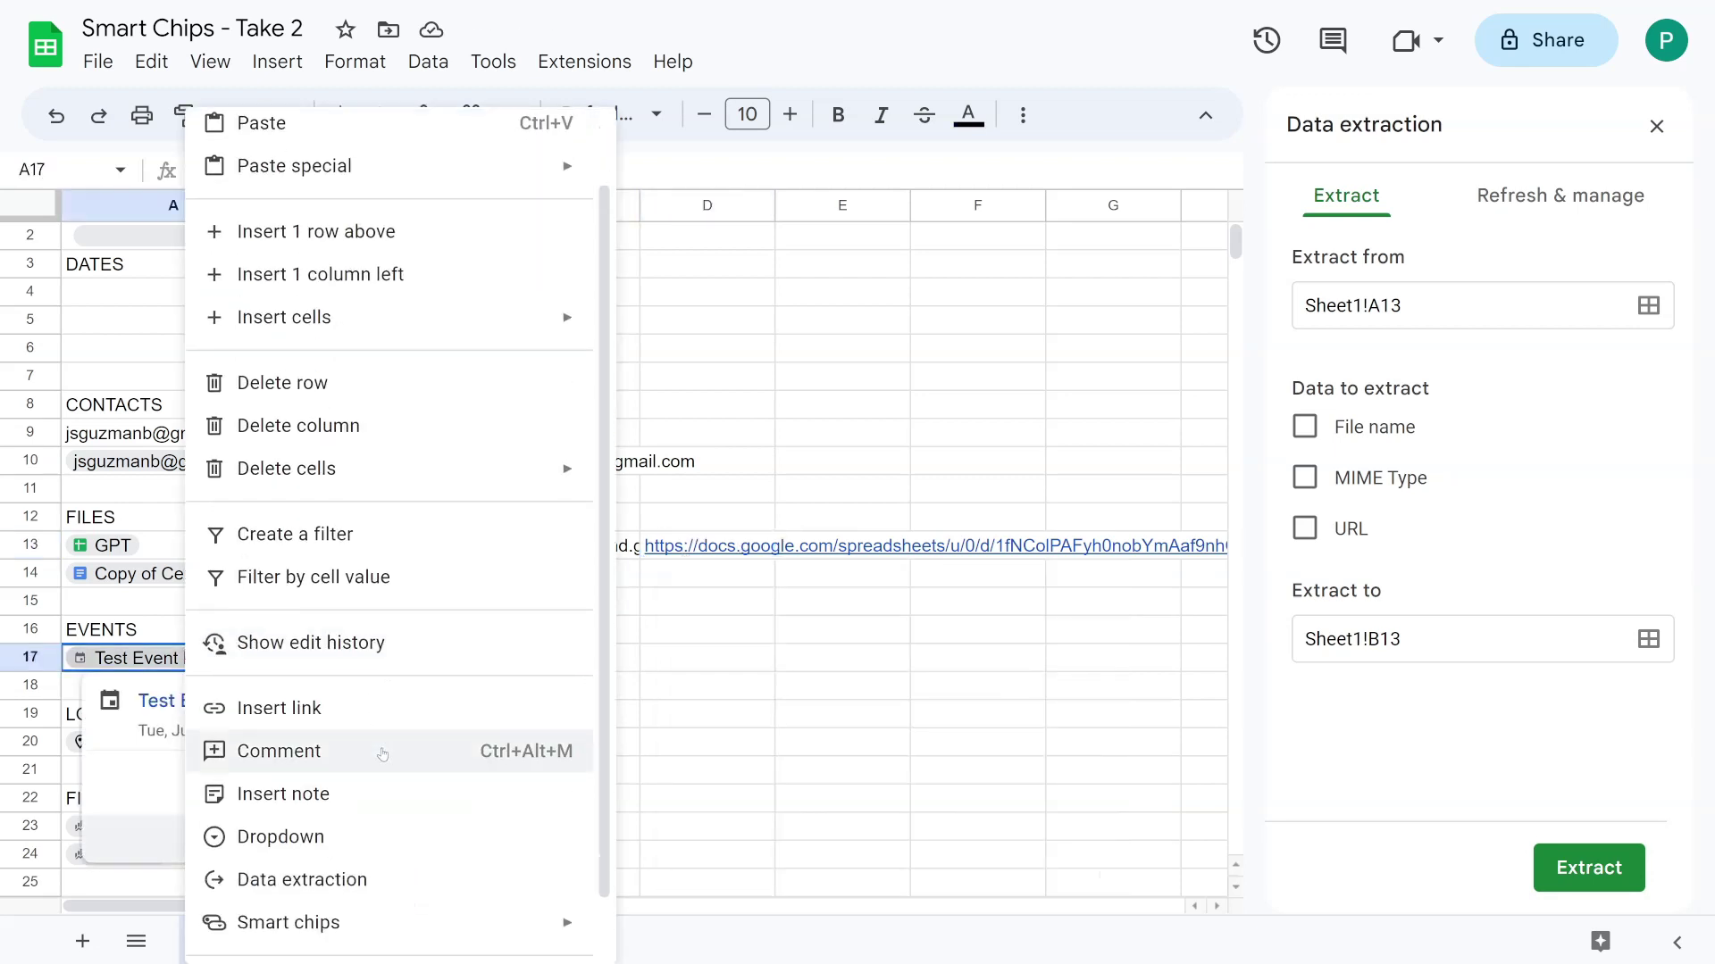
left_click(377, 820)
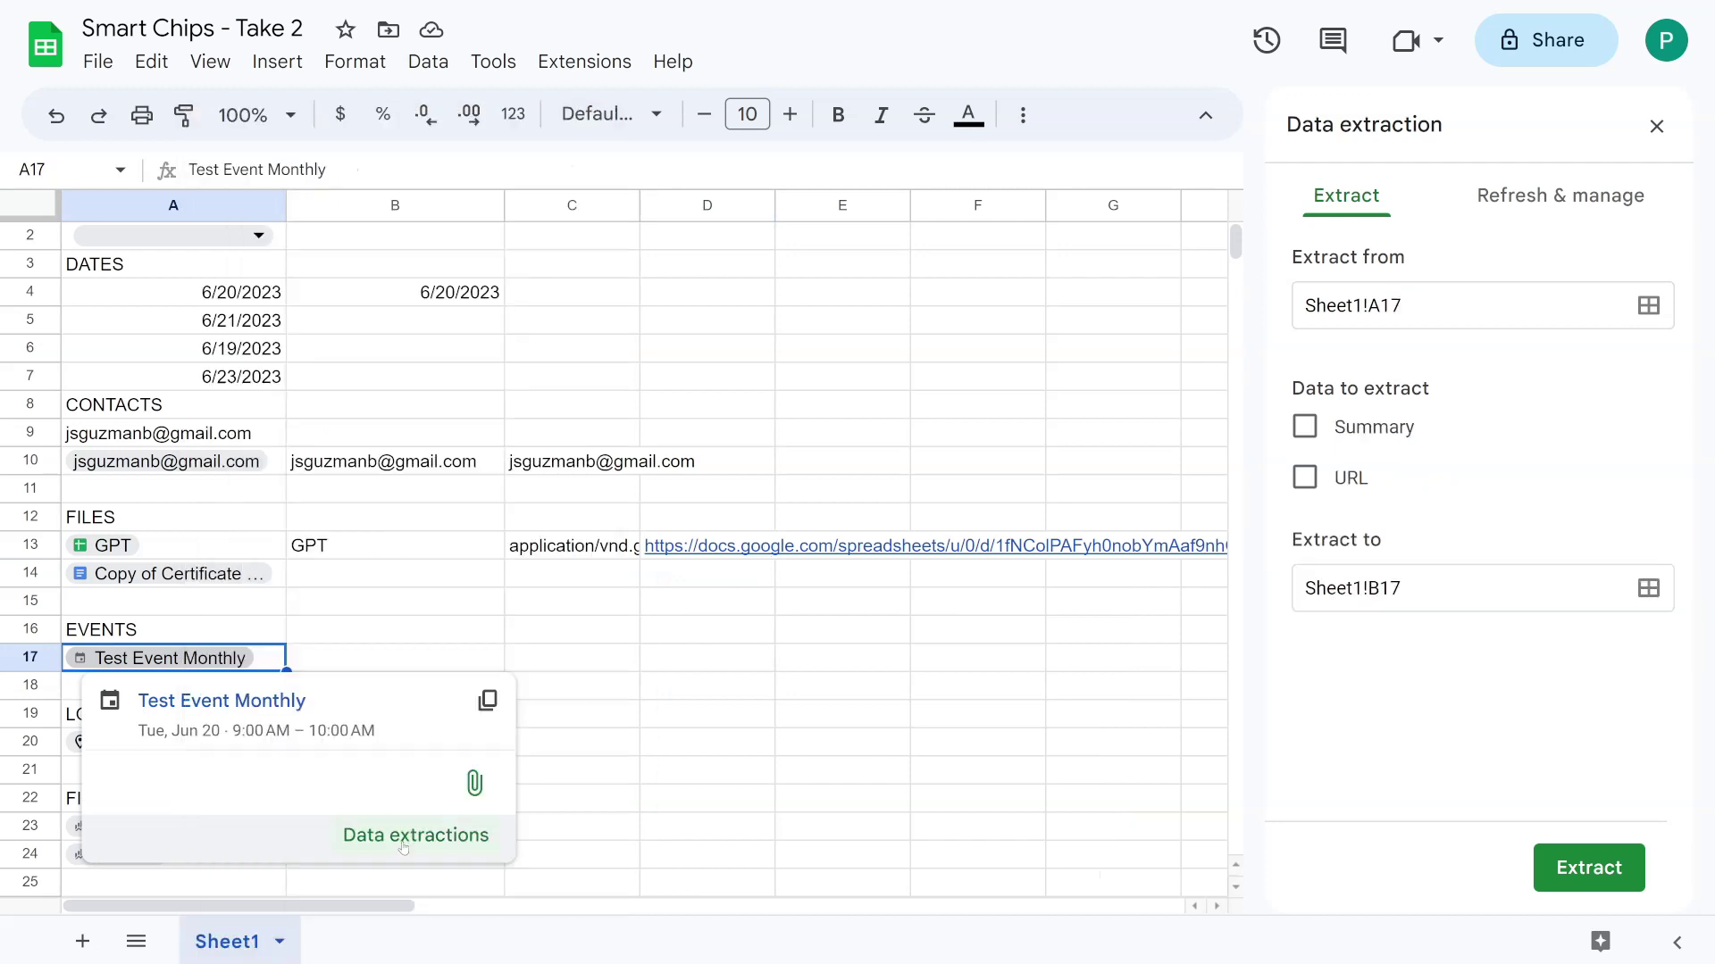
left_click(1305, 427)
left_click(1305, 478)
left_click(1585, 871)
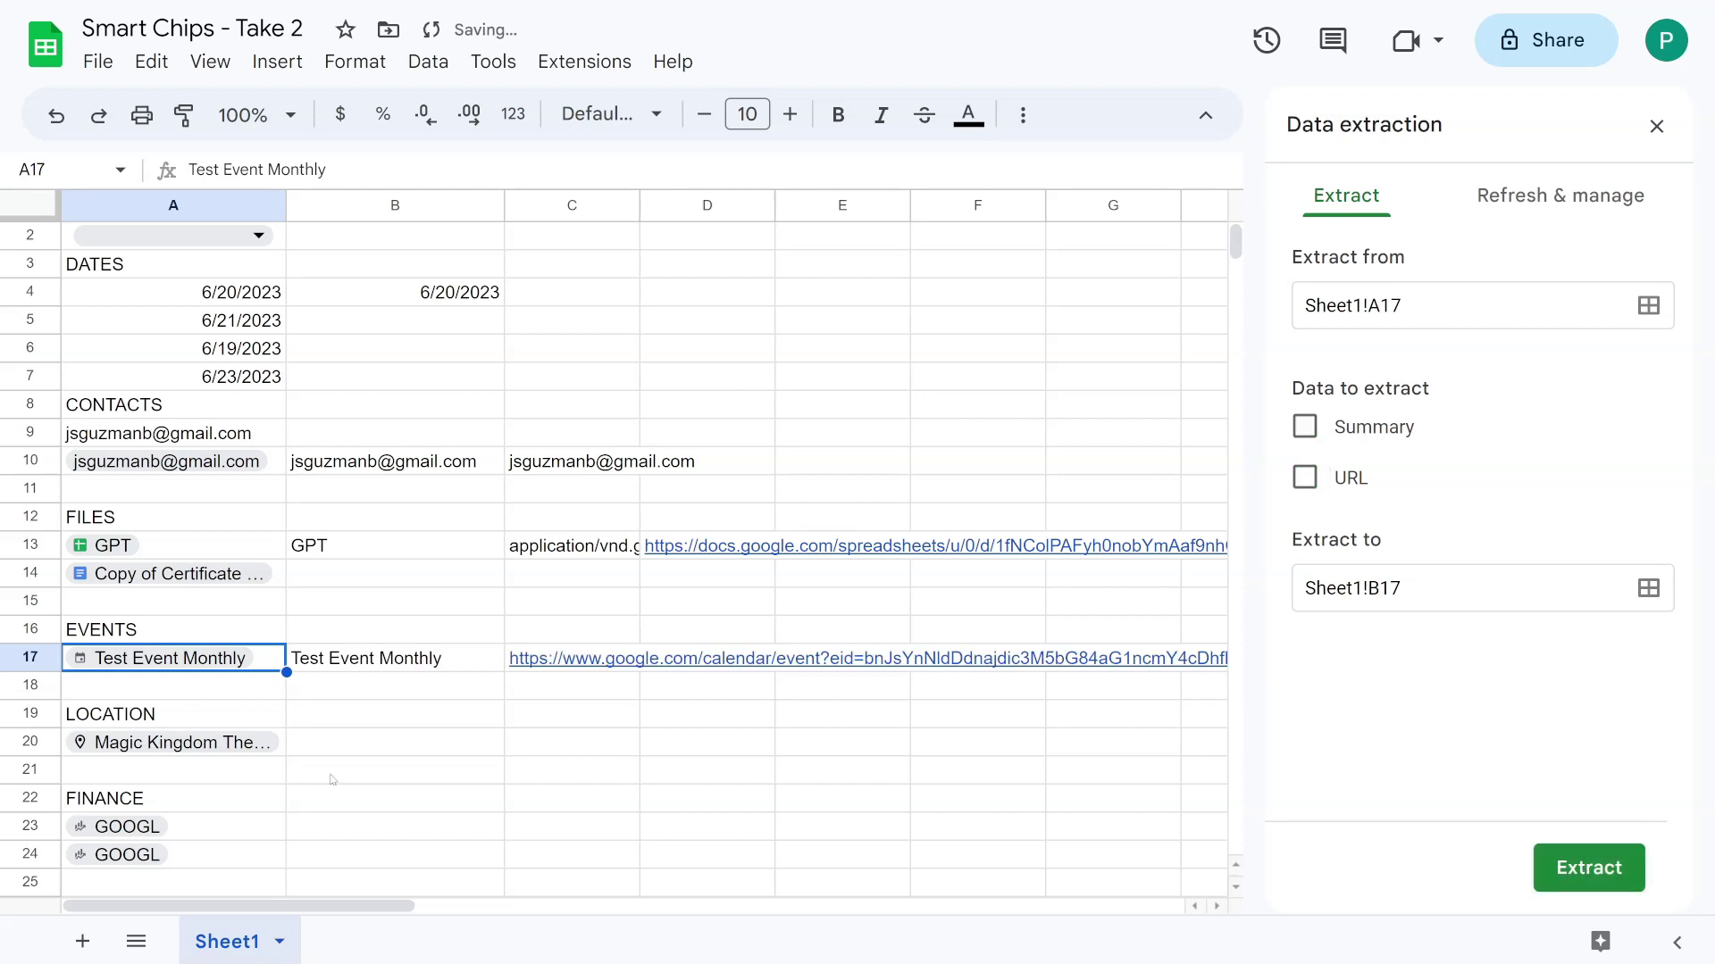
- Try to extract data from the Magic Kingdom location chip in cell A20
left_click(230, 751)
right_click(230, 751)
scroll(357, 822, "down", 3)
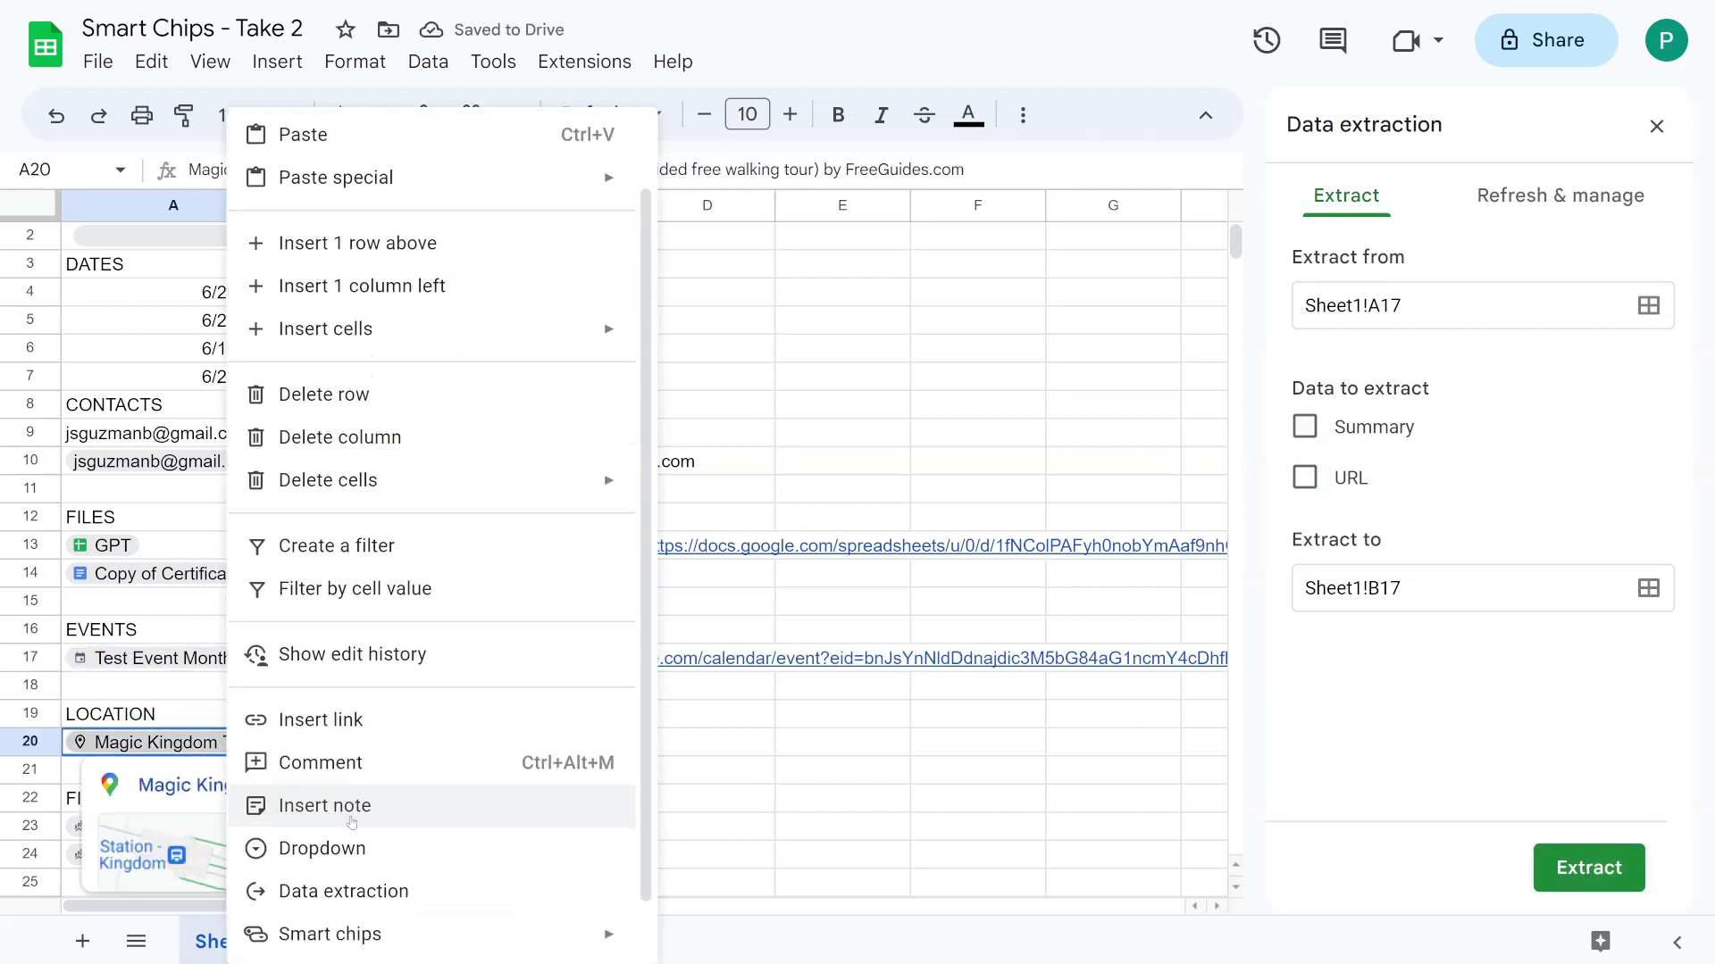
left_click(361, 823)
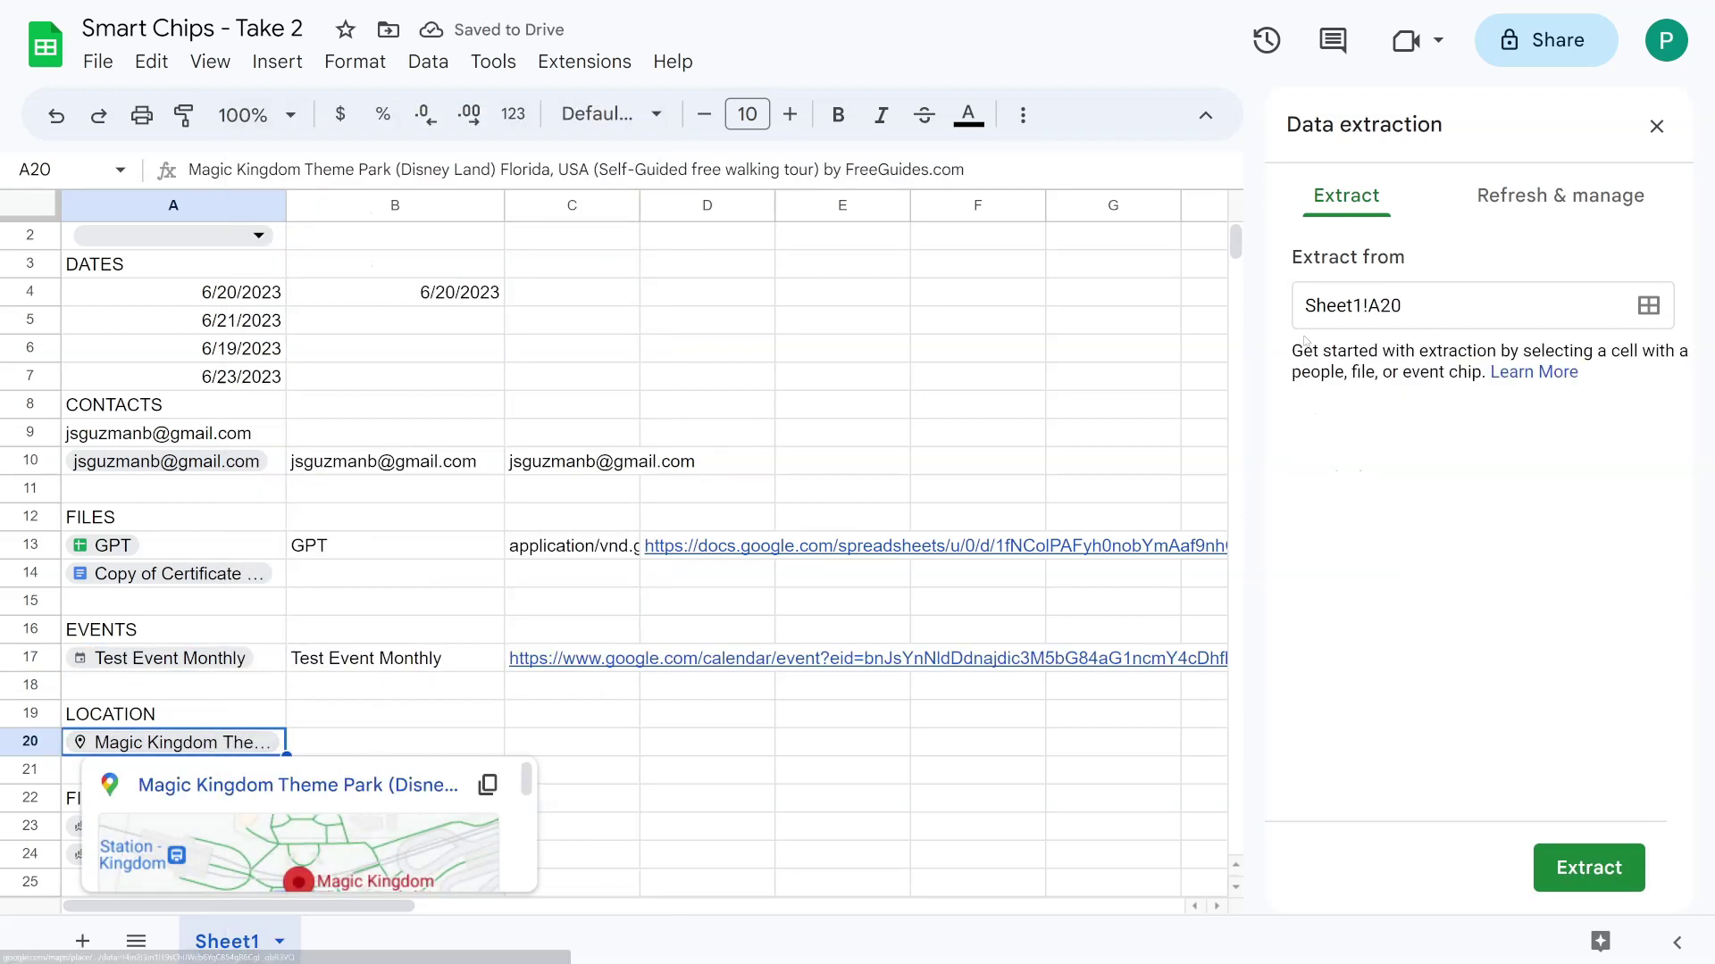
left_click(1589, 868)
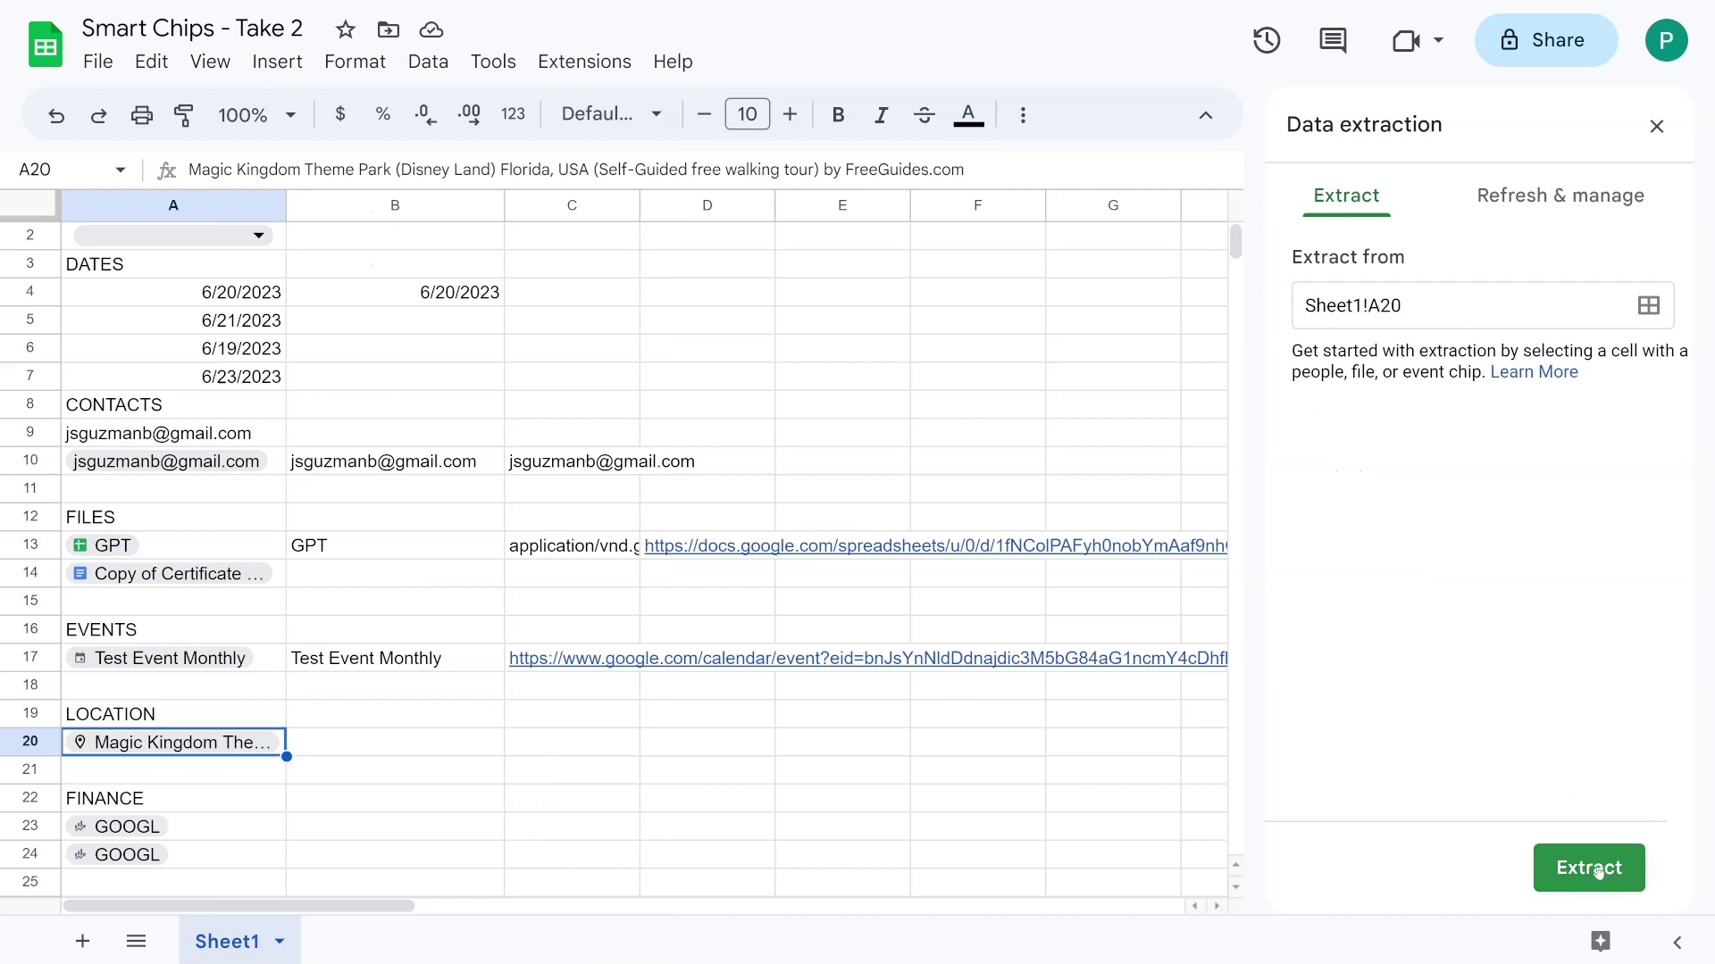
- Check whether the cell options of the GOOGL finance chip in cell A23 offer data extraction, and close them
right_click(157, 836)
scroll(310, 841, "down", 1)
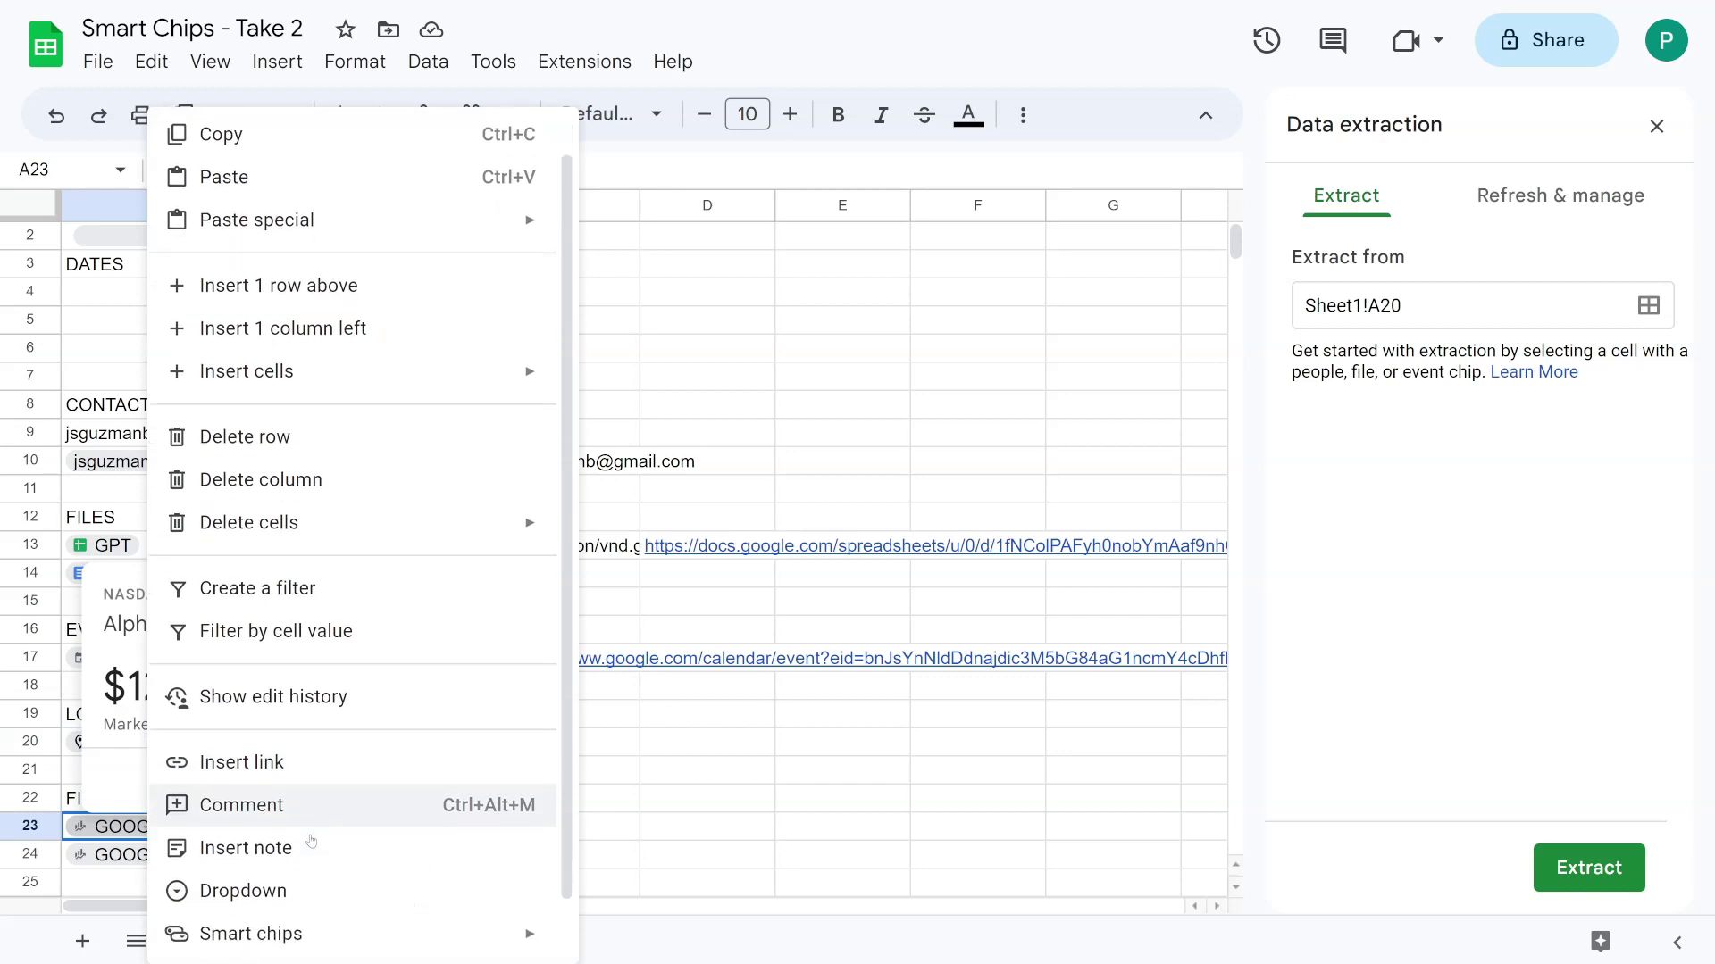
scroll(311, 841, "down", 1)
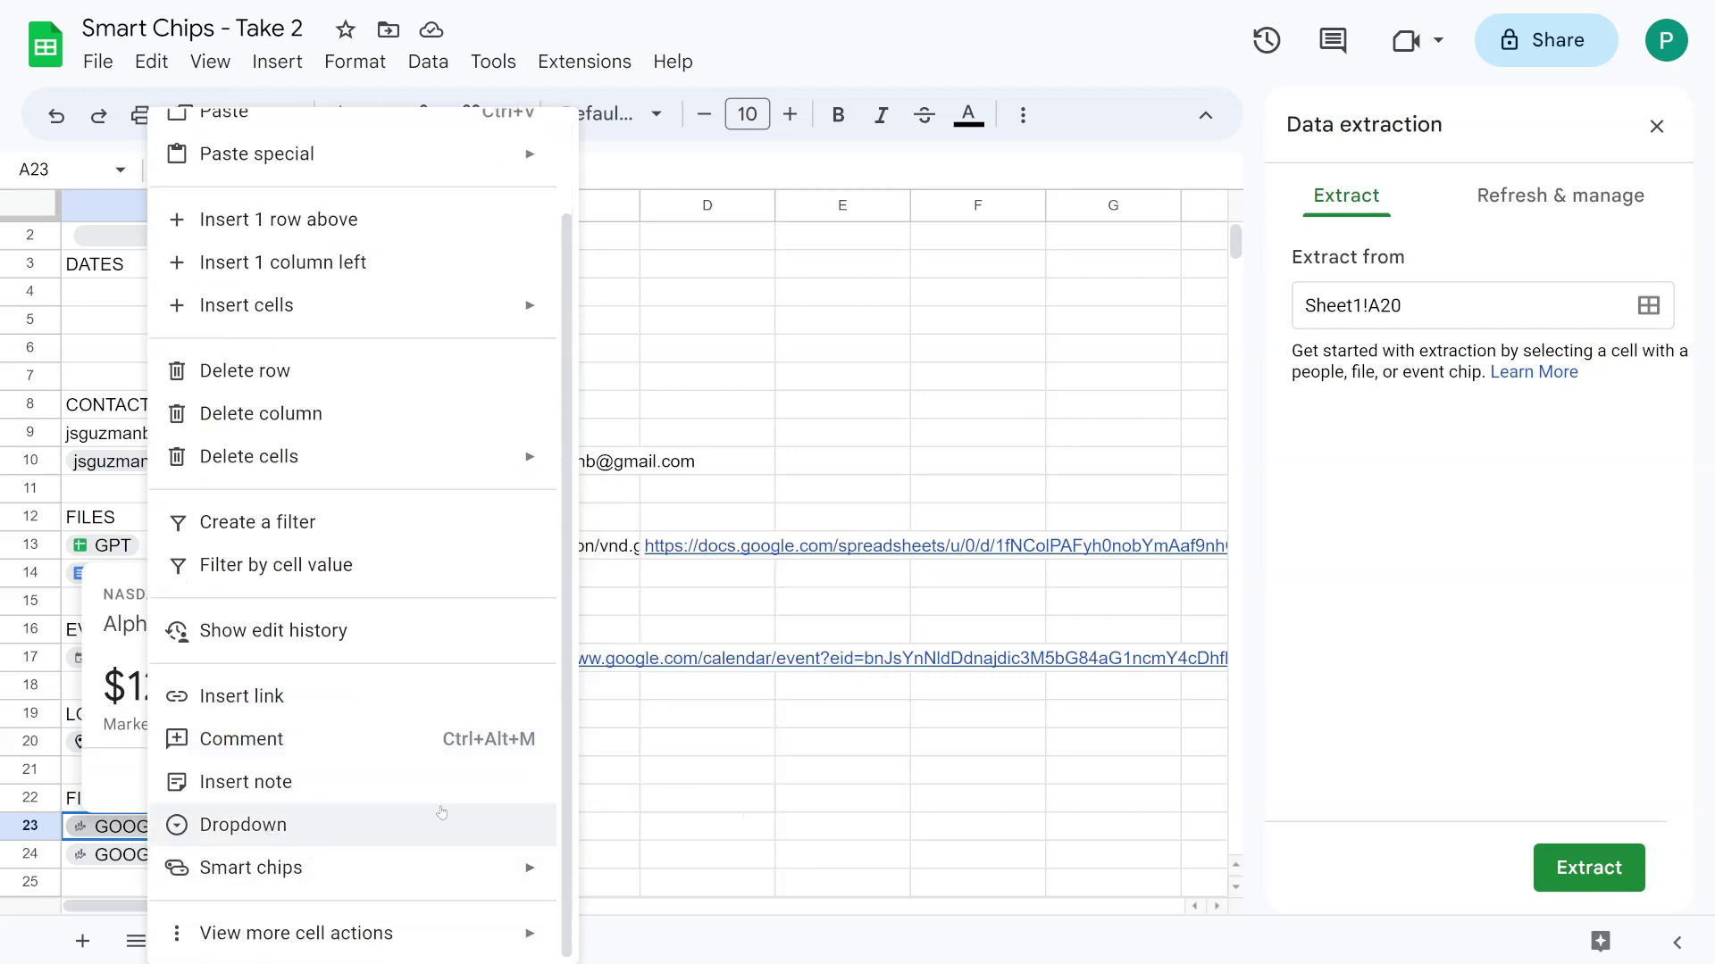
left_click(759, 808)
left_click(475, 702)
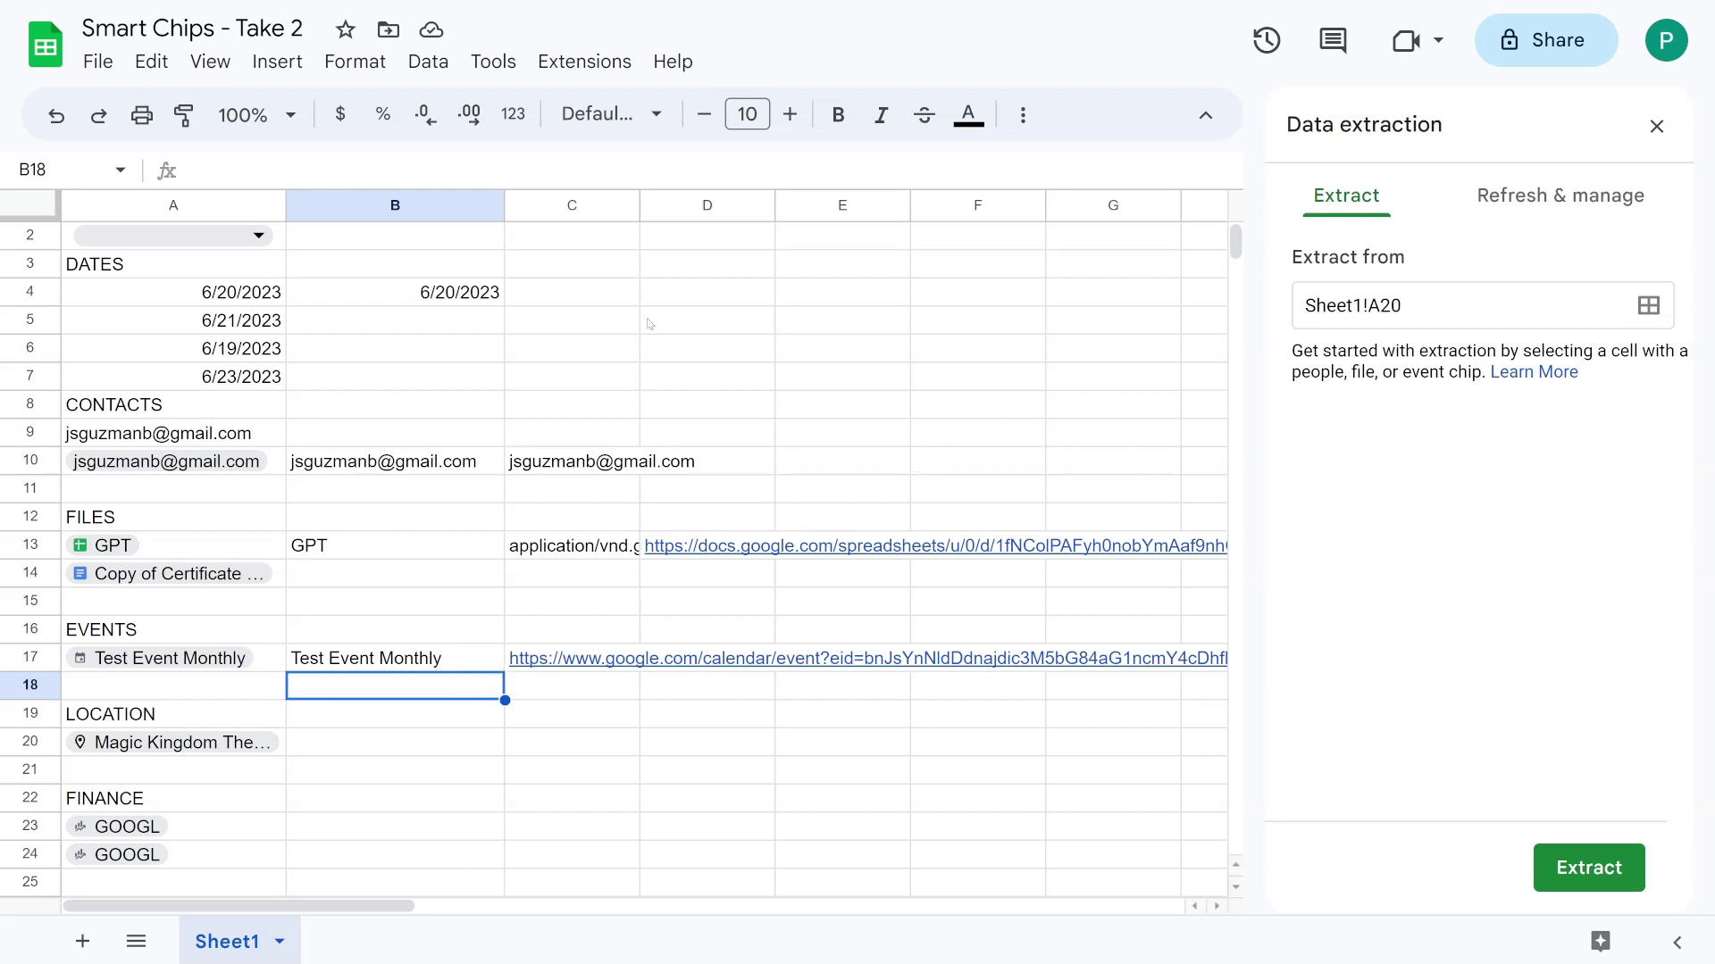
- Review the options for getting and managing add-ons, and close them without choosing any
left_click(618, 61)
mouse_move(674, 120)
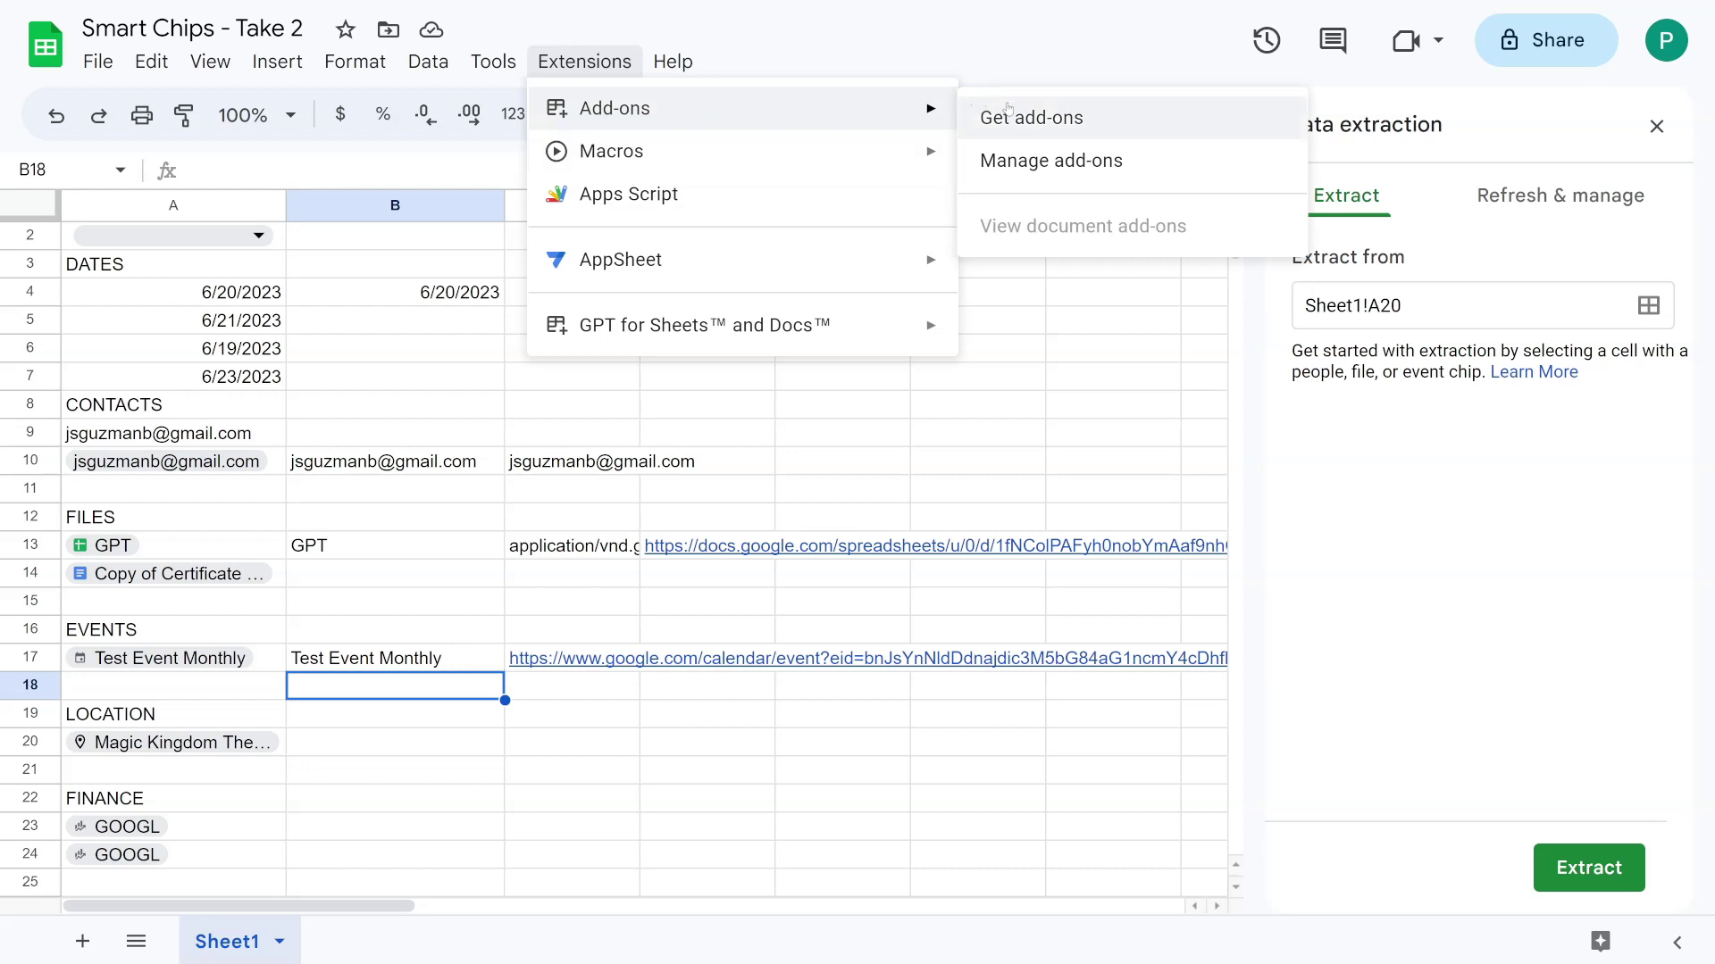
left_click(708, 404)
left_click(602, 65)
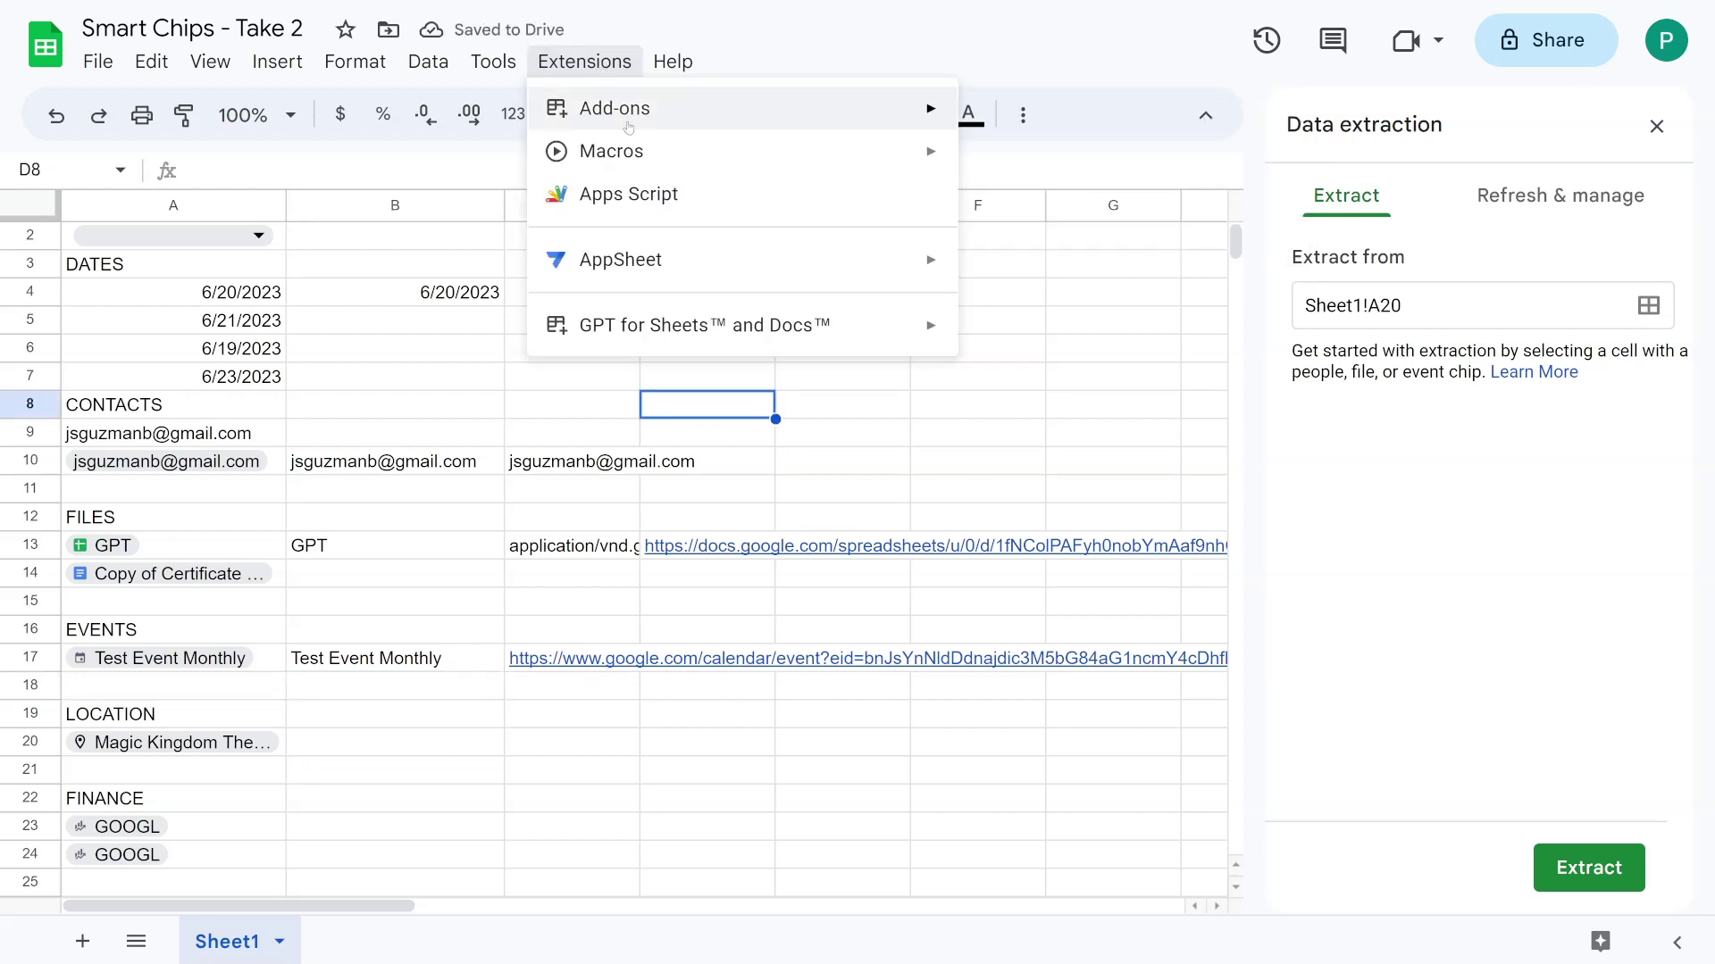
mouse_move(627, 116)
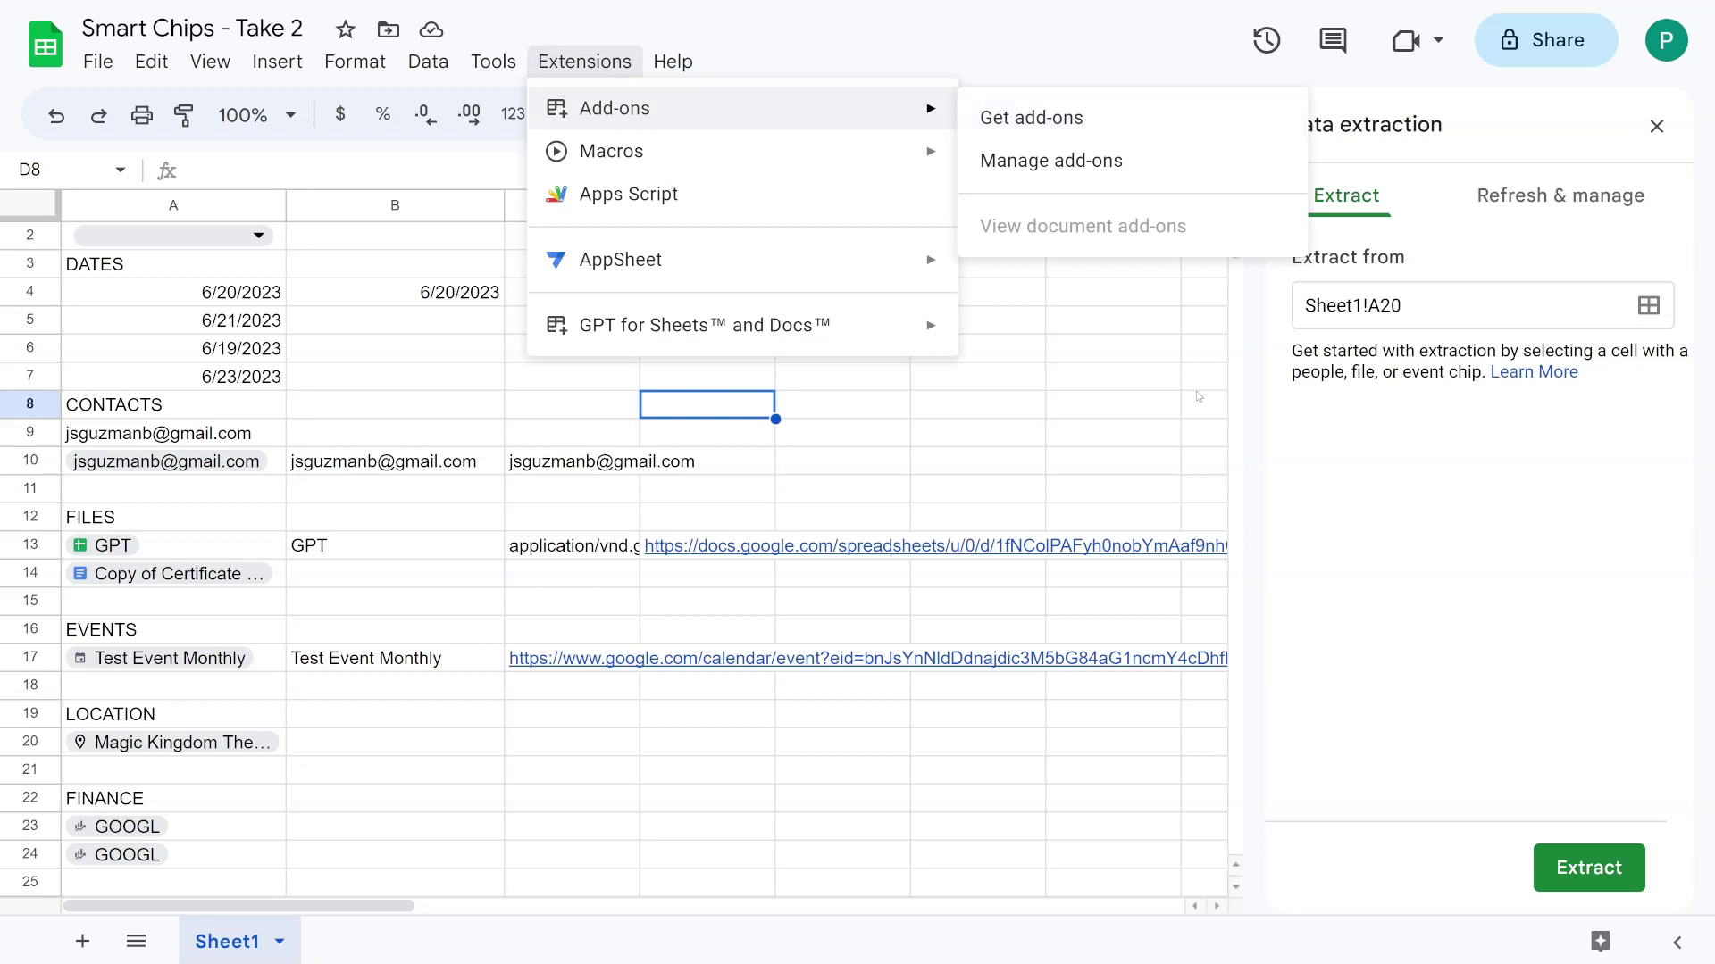
left_click(1152, 386)
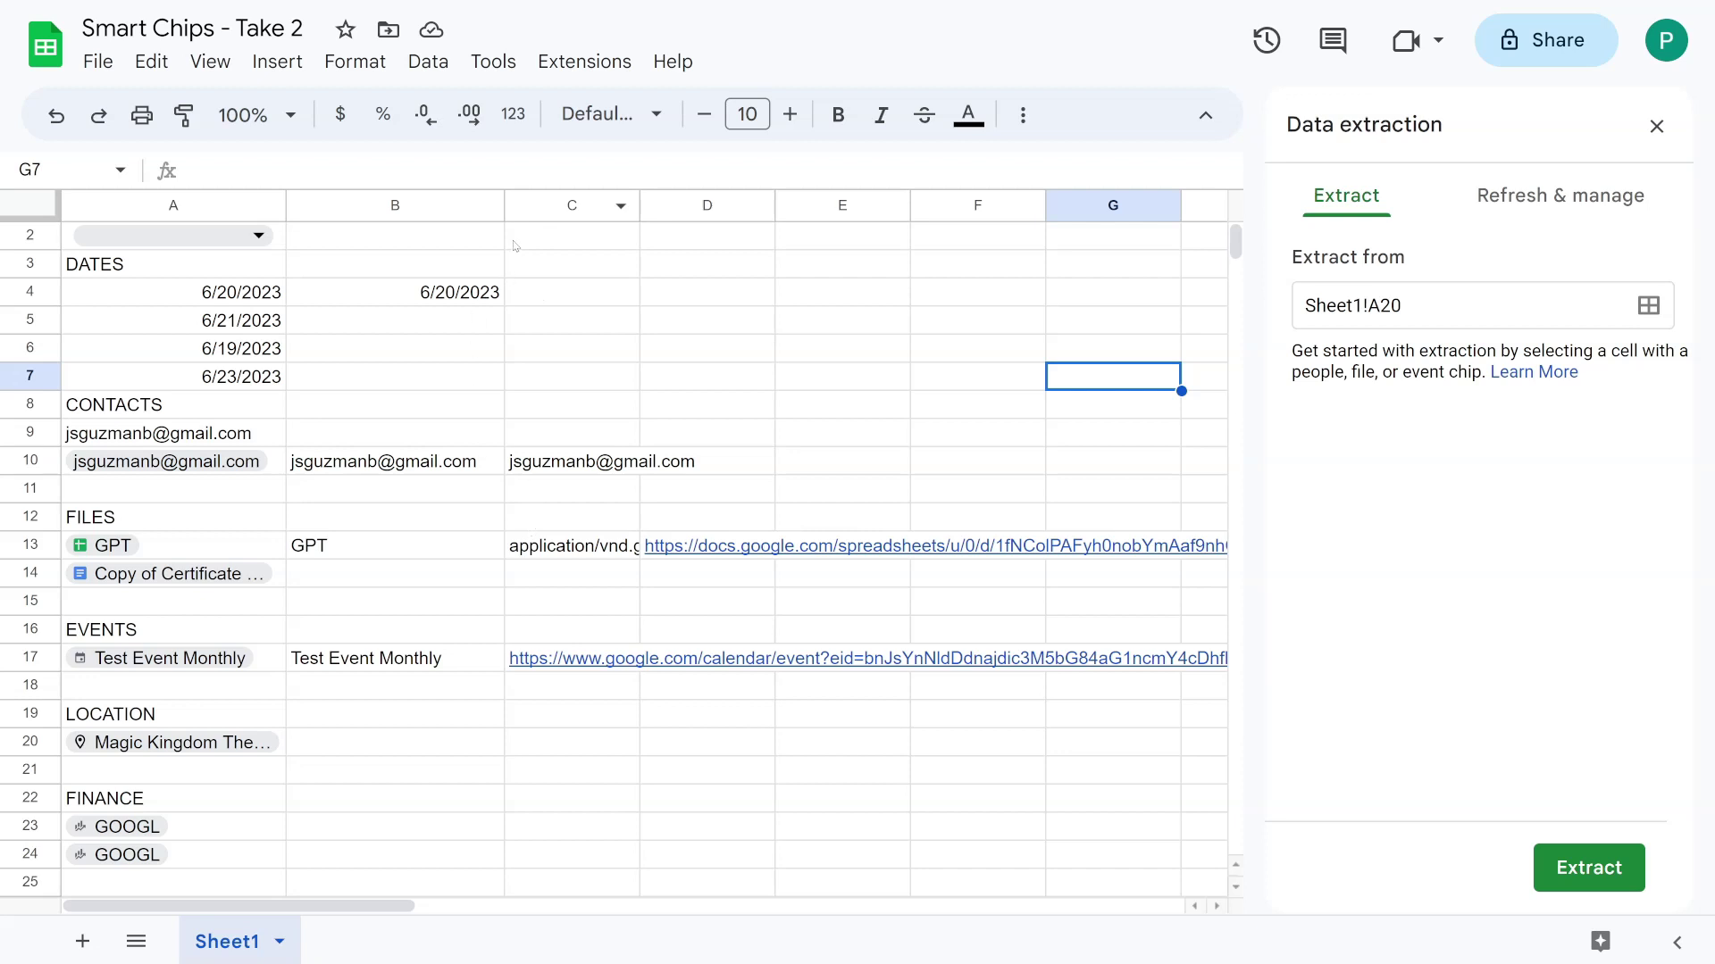
- Fit column B to its contents, and narrow it further to about the width of the text in cell B17
double_click(504, 205)
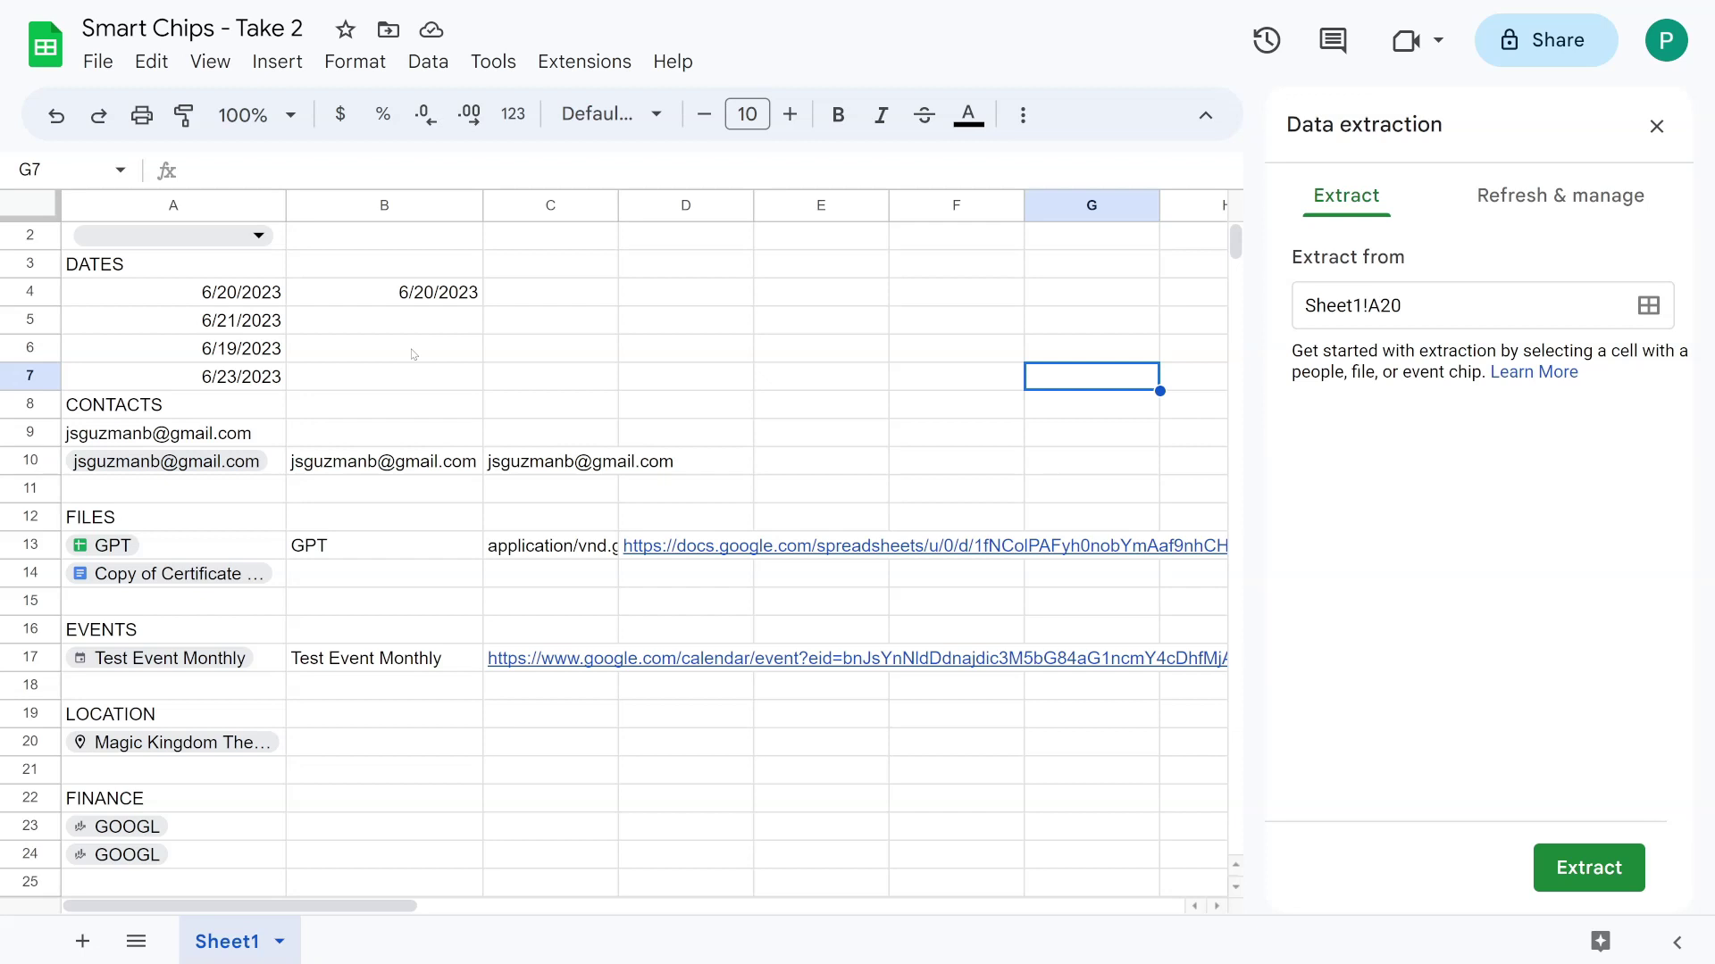
left_click_drag(482, 206, 446, 205)
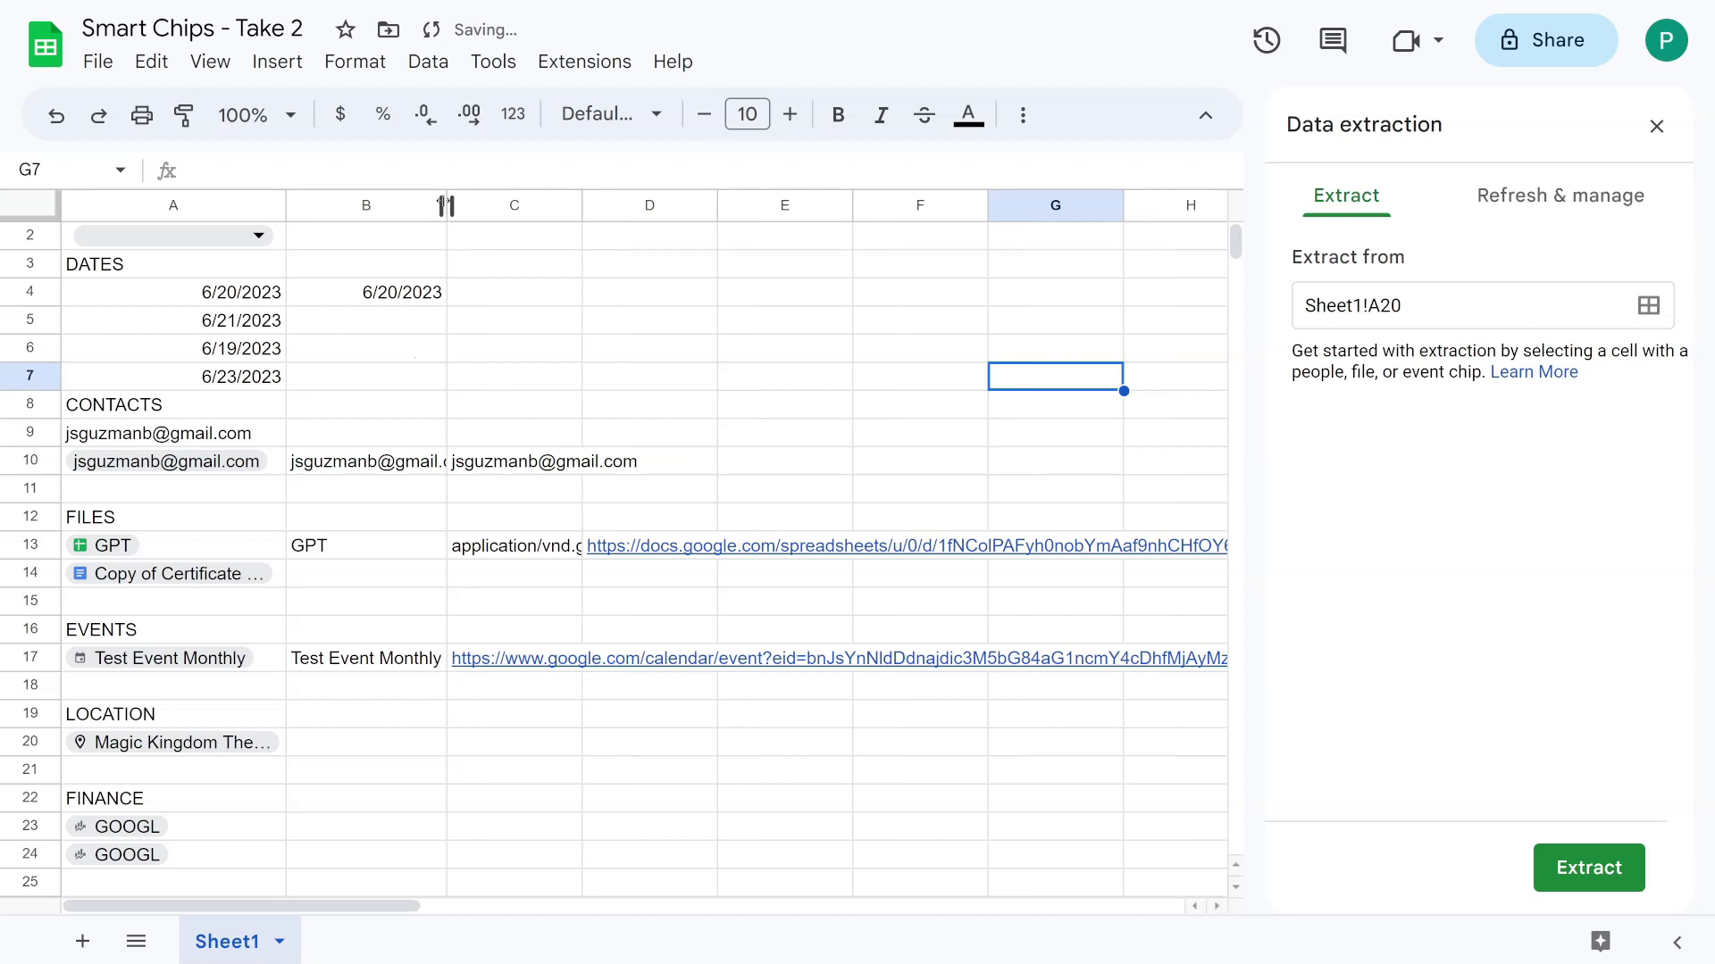